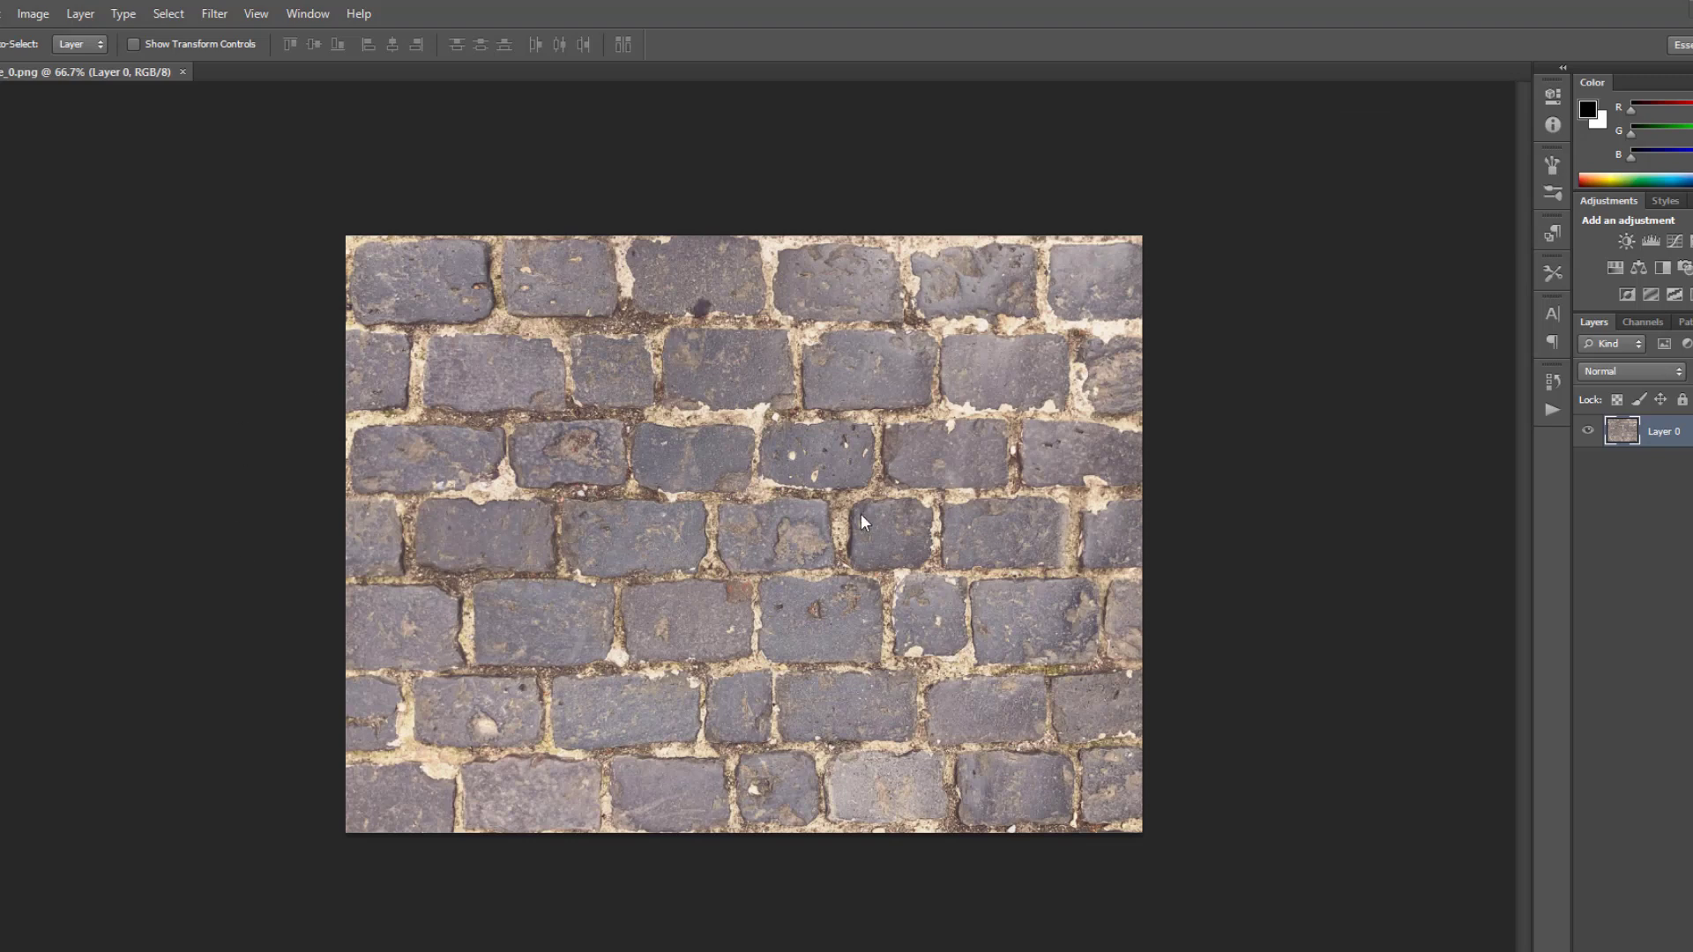
Scale the stone wall layer down to about 32% so it fills only the bottom-left corner of the canvas.
key("ctrl+t")
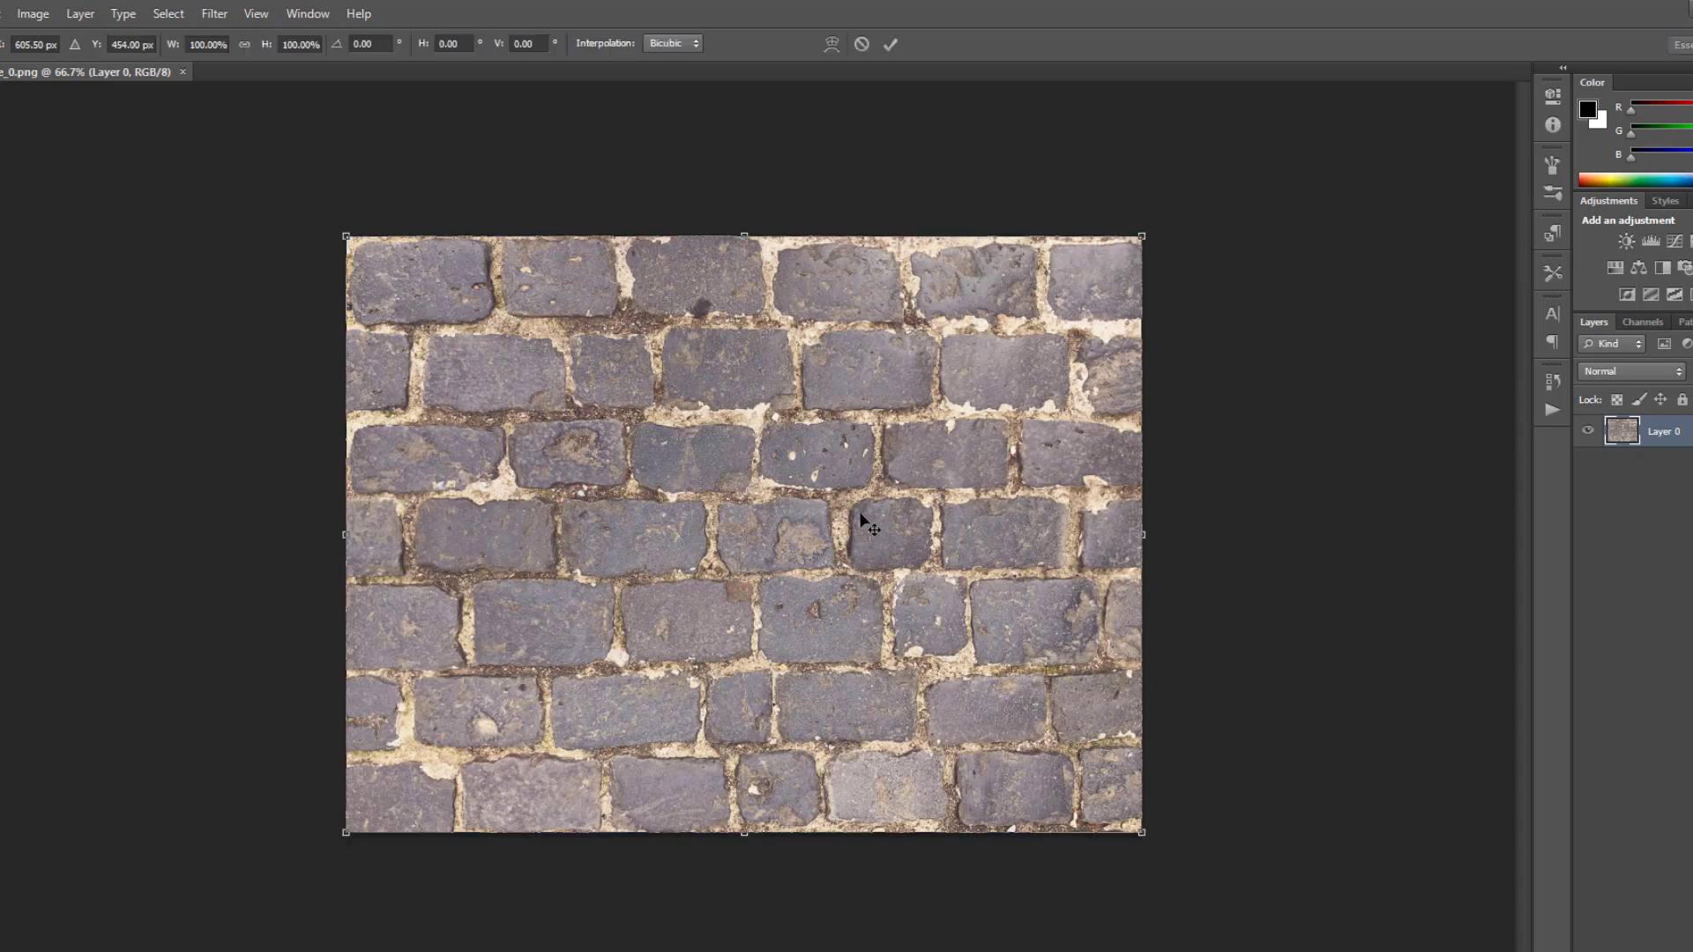
left_click_drag(1141, 238, 595, 638)
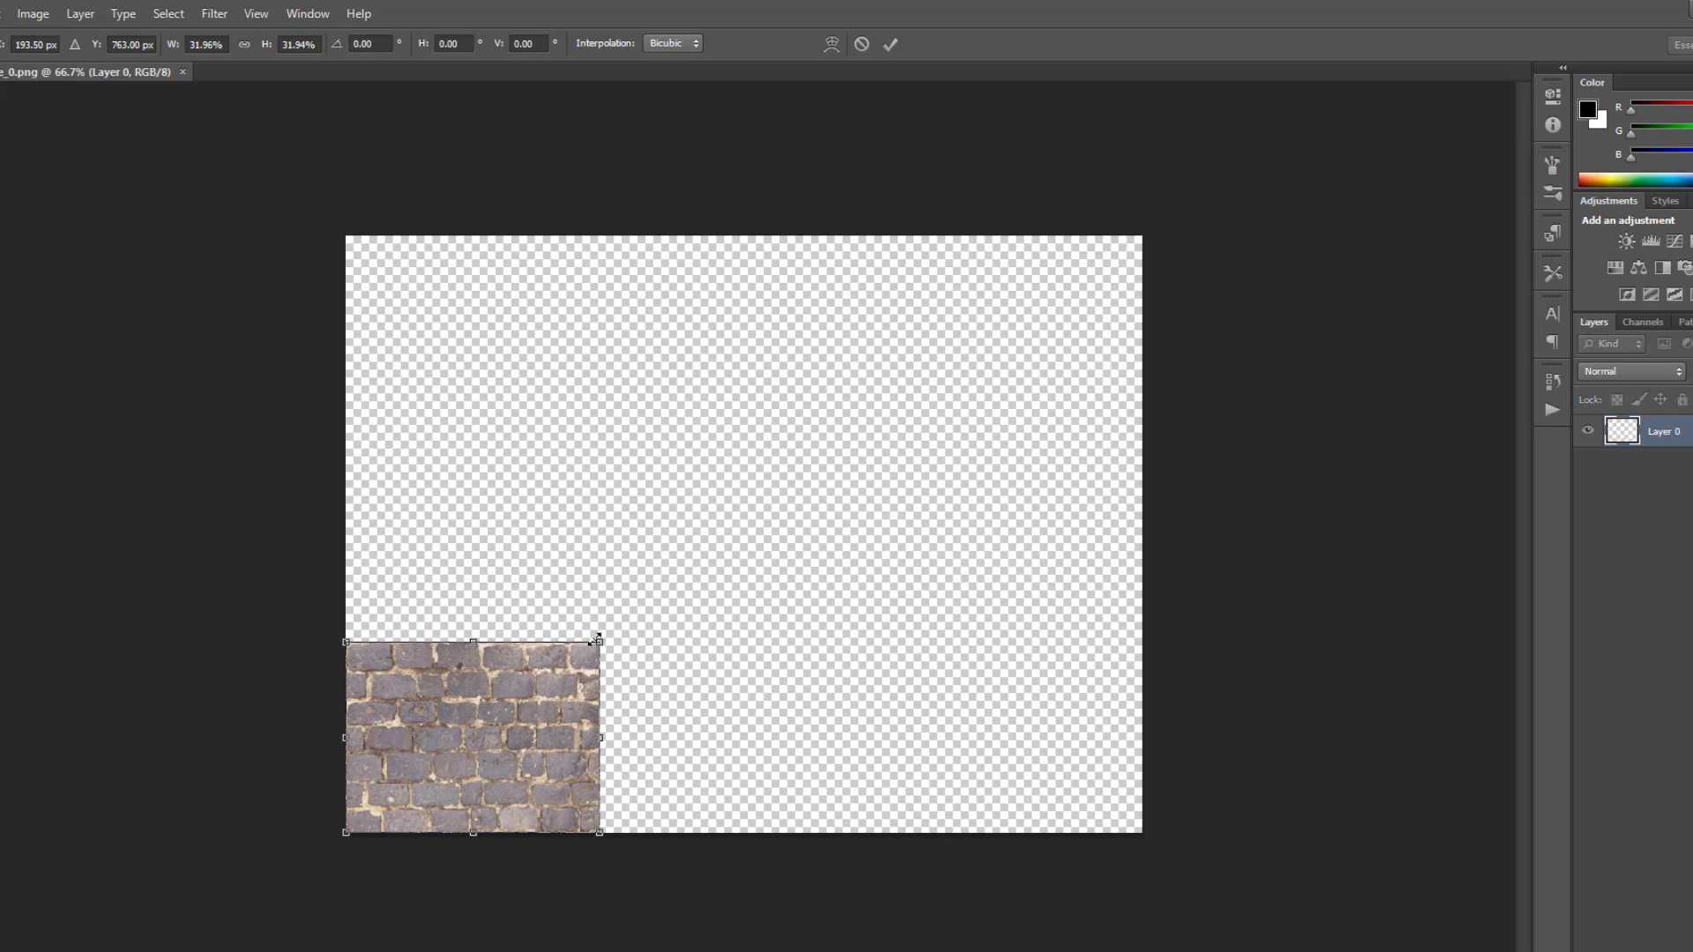
left_click(891, 44)
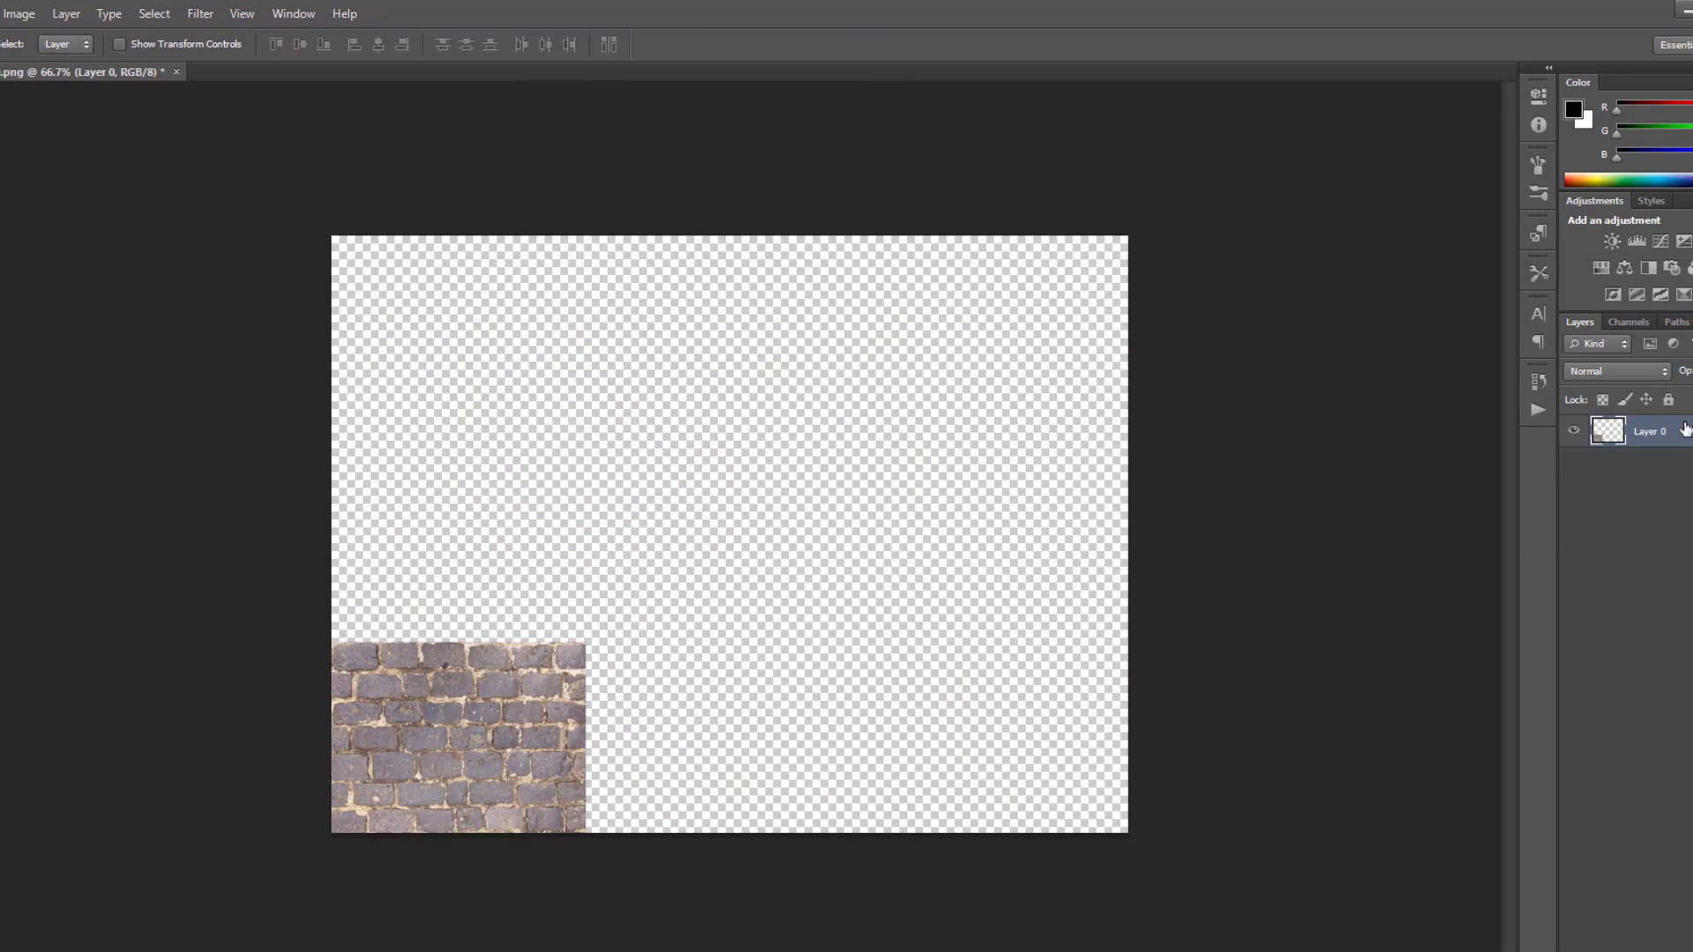
Duplicate the scaled-down brick layer nine times.
key("ctrl+j")
key("ctrl+j")
key("ctrl+j")
key("ctrl+j")
key("ctrl+j")
key("ctrl+j")
key("ctrl+j")
key("ctrl+j")
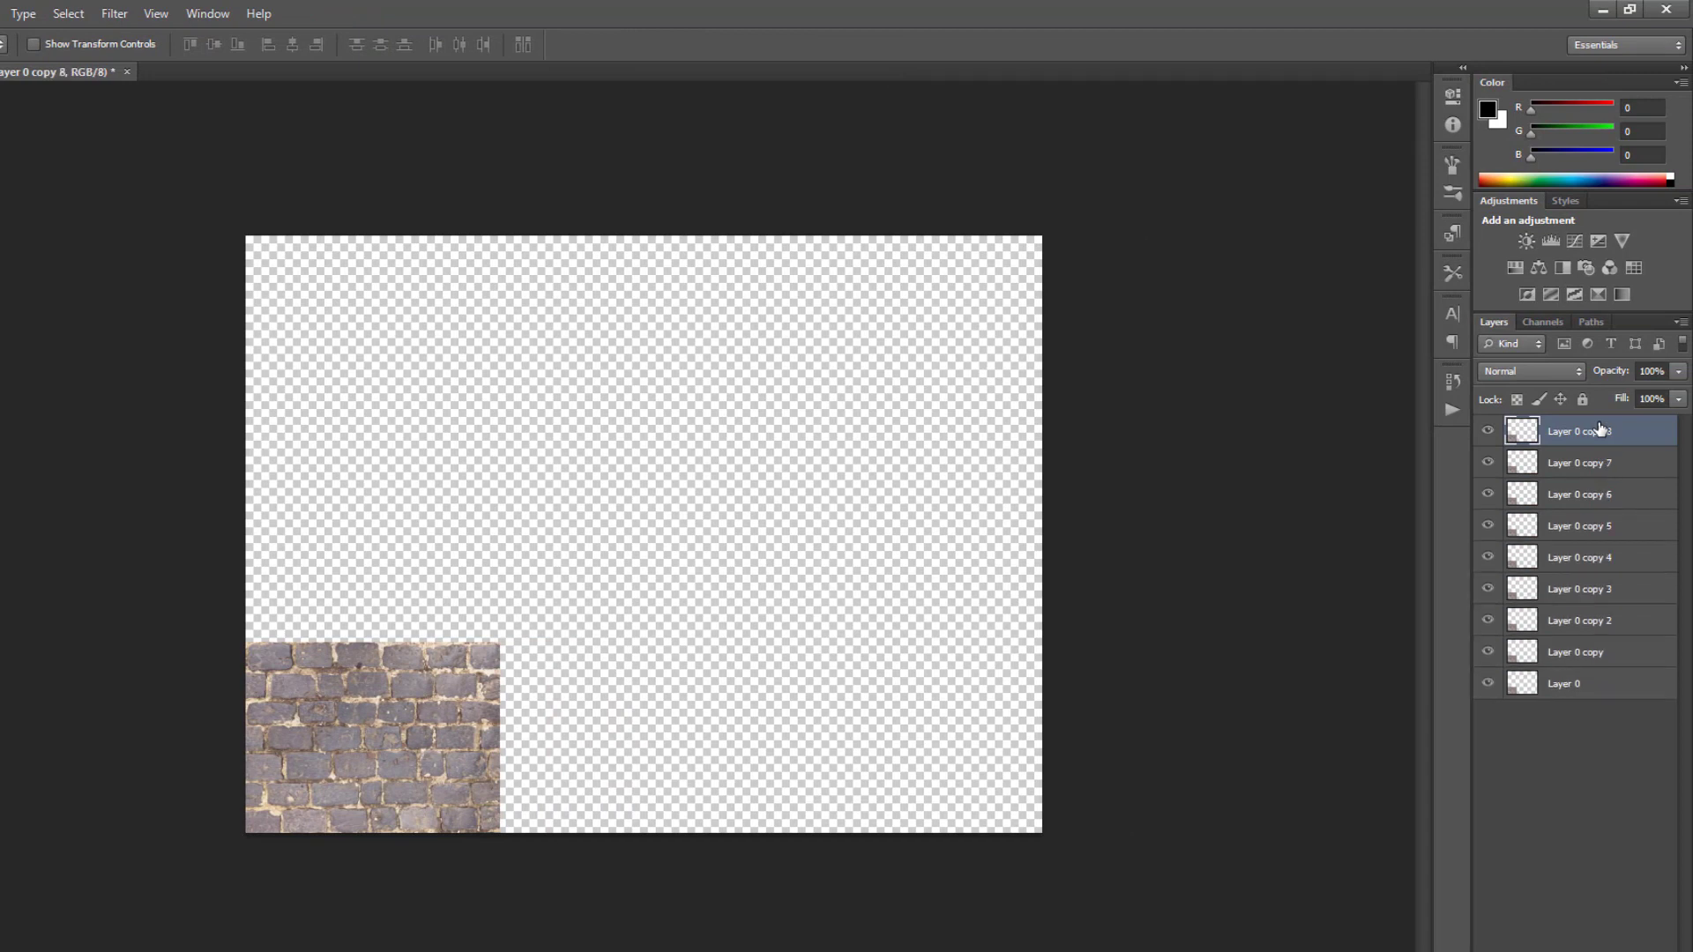
key("ctrl+j")
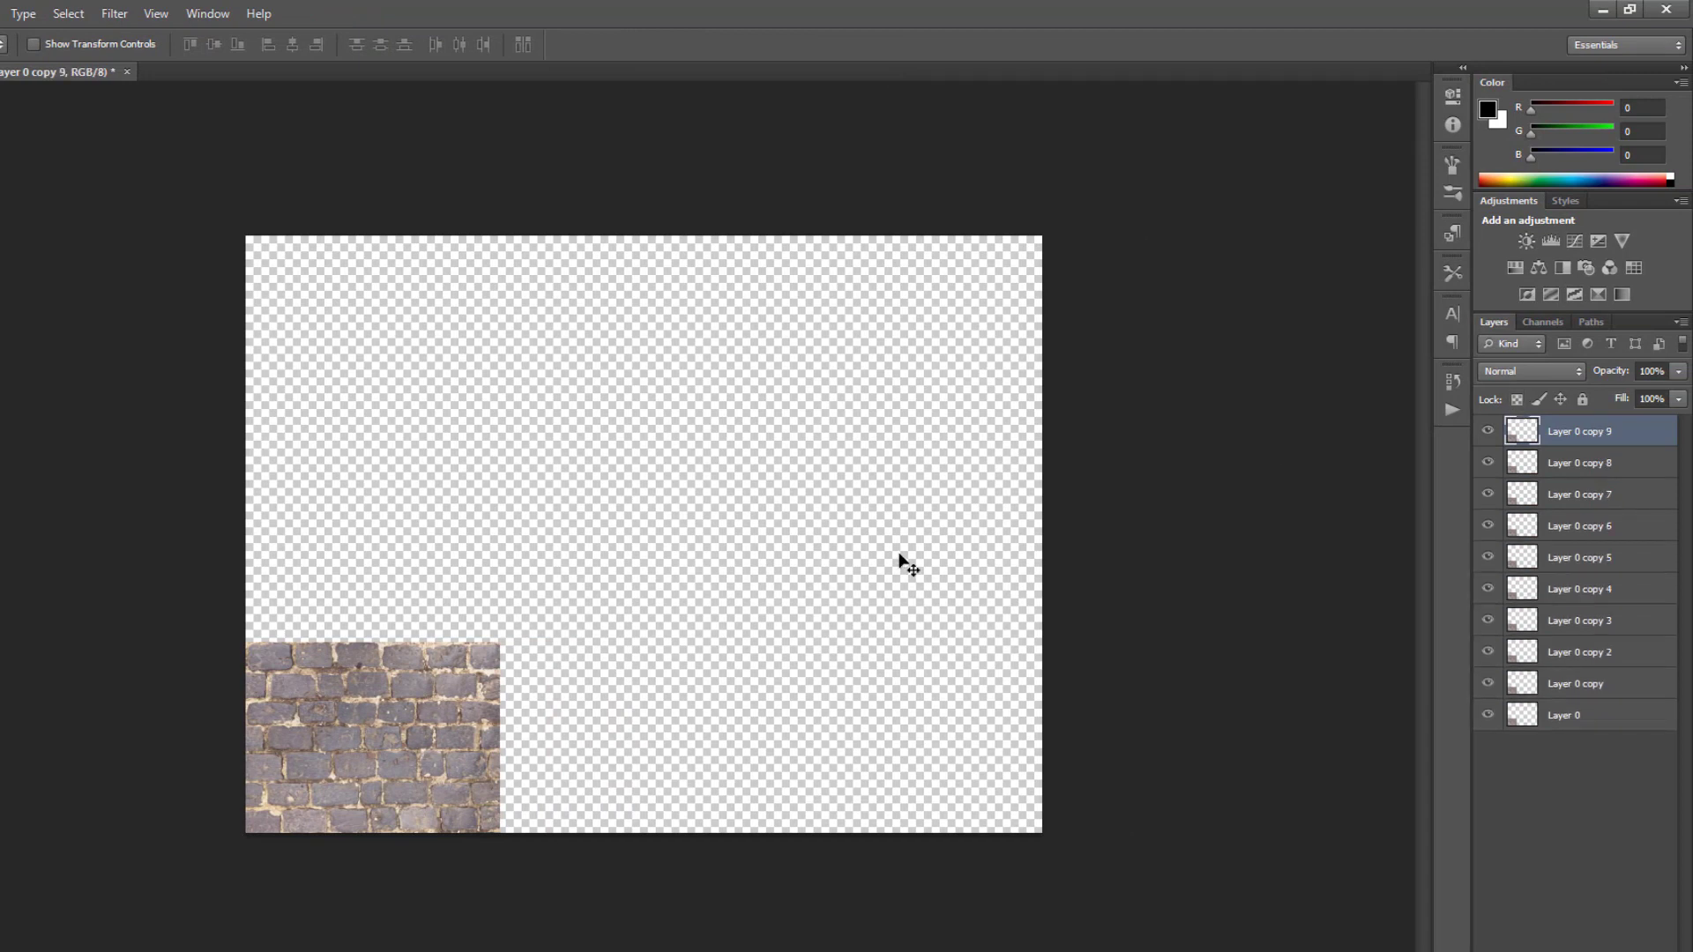
Stack Layer 0 copy 8 and Layer 0 copy 7 above the original tile to complete the first column of bricks.
left_click(1567, 469)
left_click_drag(450, 696, 443, 495)
left_click(1578, 494)
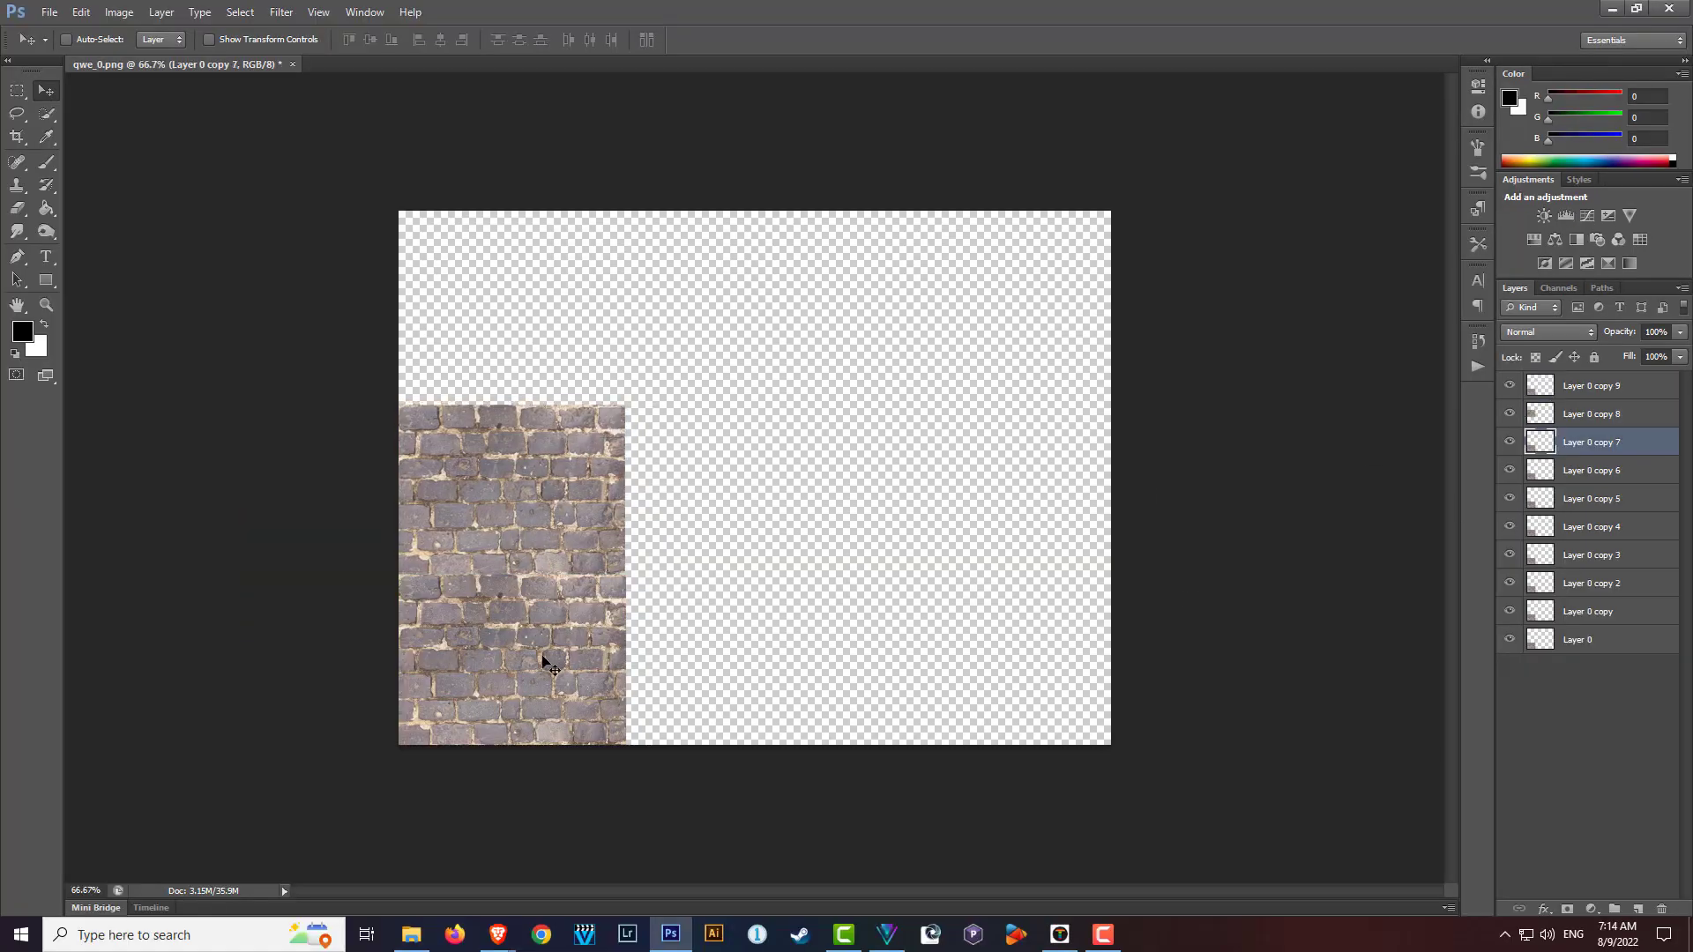
left_click_drag(412, 740, 413, 356)
Move the remaining copies into the middle and right-hand columns to build a three-by-three brick wall.
left_click(1579, 525)
left_click_drag(352, 739, 606, 739)
left_click(1587, 498)
left_click_drag(534, 652, 963, 503)
left_click(1587, 526)
left_click(1587, 554)
left_click(1587, 583)
left_click(1587, 611)
left_click_drag(670, 494, 912, 330)
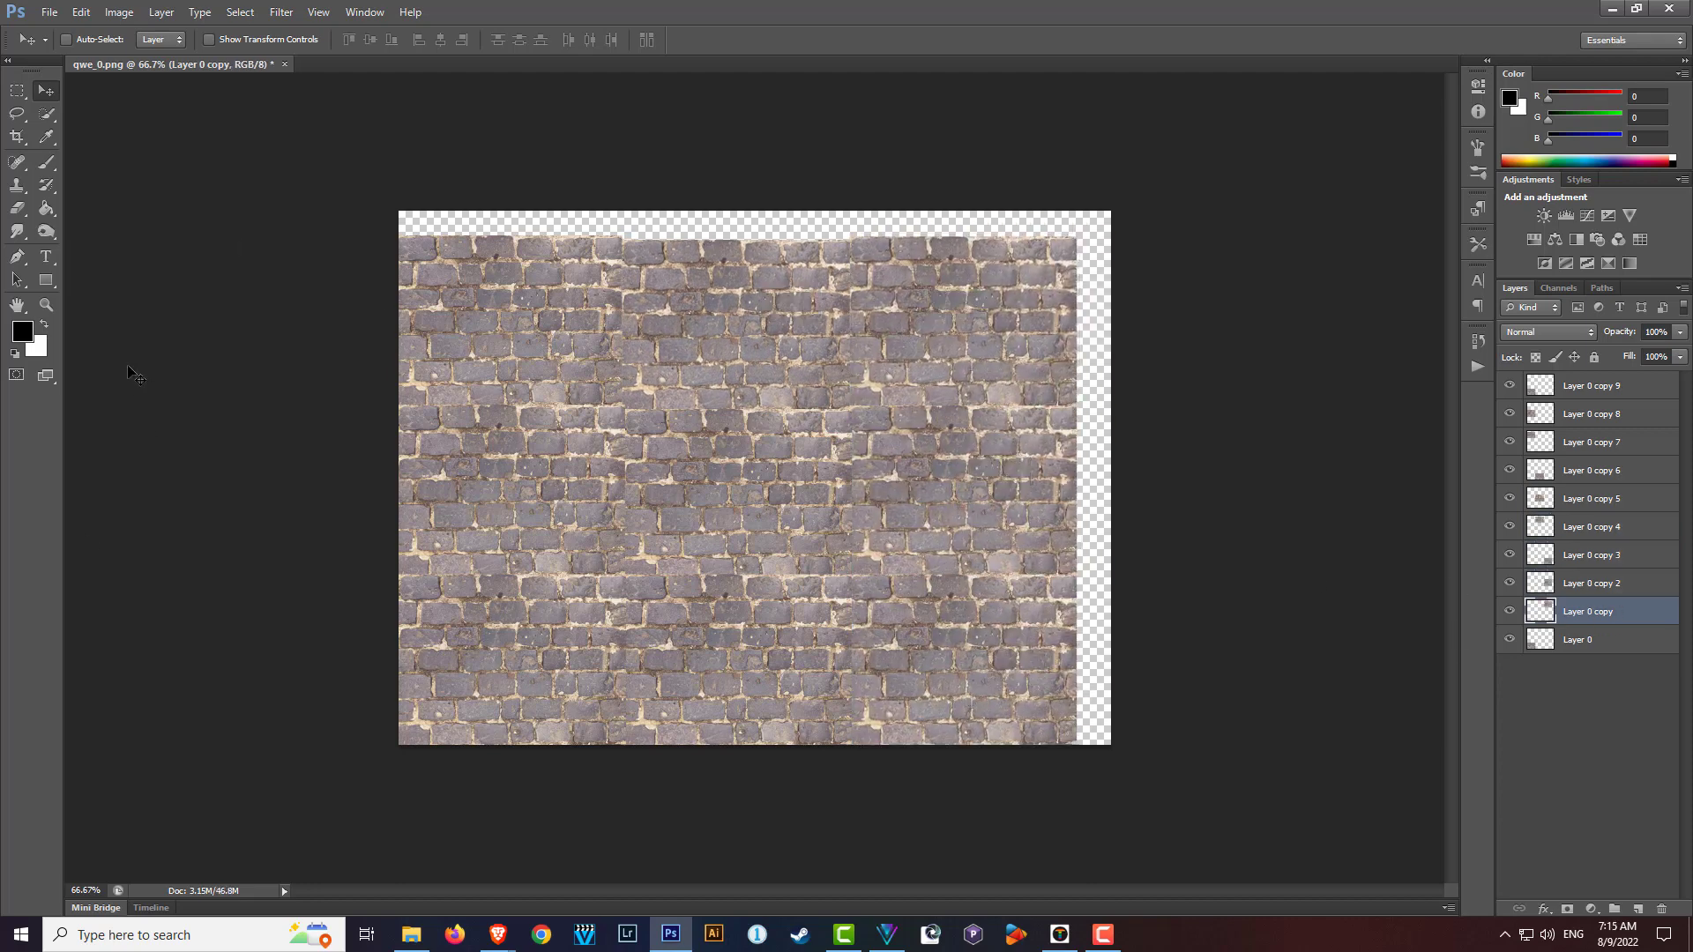
Crop the canvas to the edges of the tiled brick wall and open the Save As dialog.
left_click(17, 136)
left_click_drag(757, 211, 756, 227)
left_click_drag(1110, 479, 1098, 491)
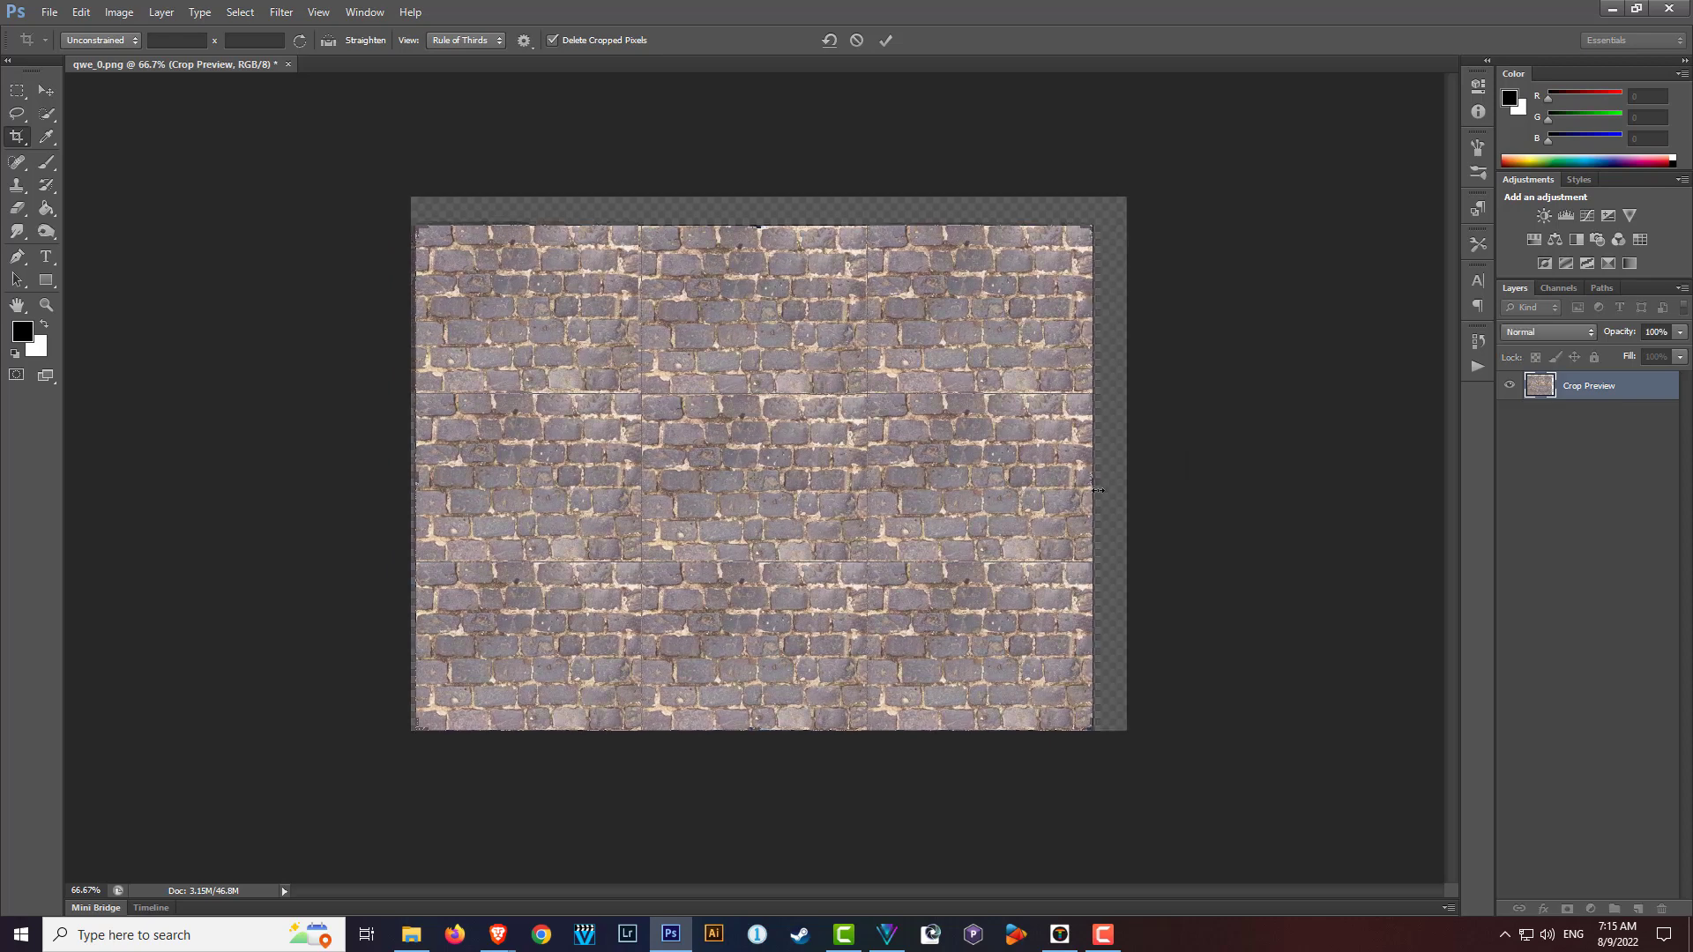
left_click(889, 41)
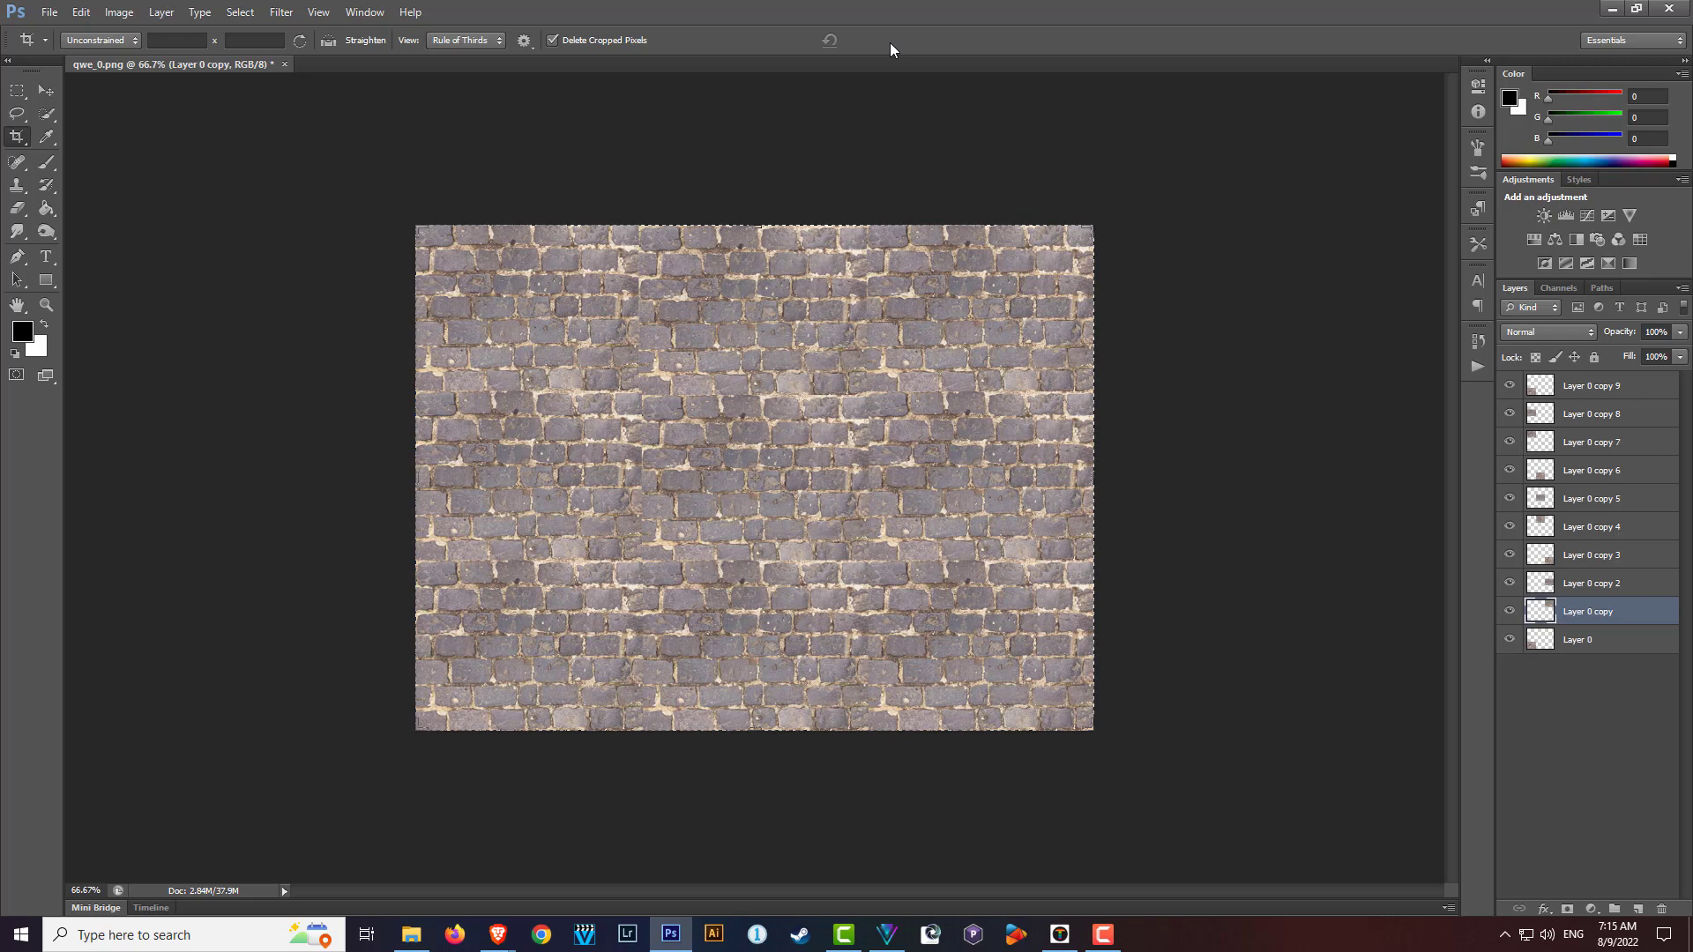
left_click(42, 12)
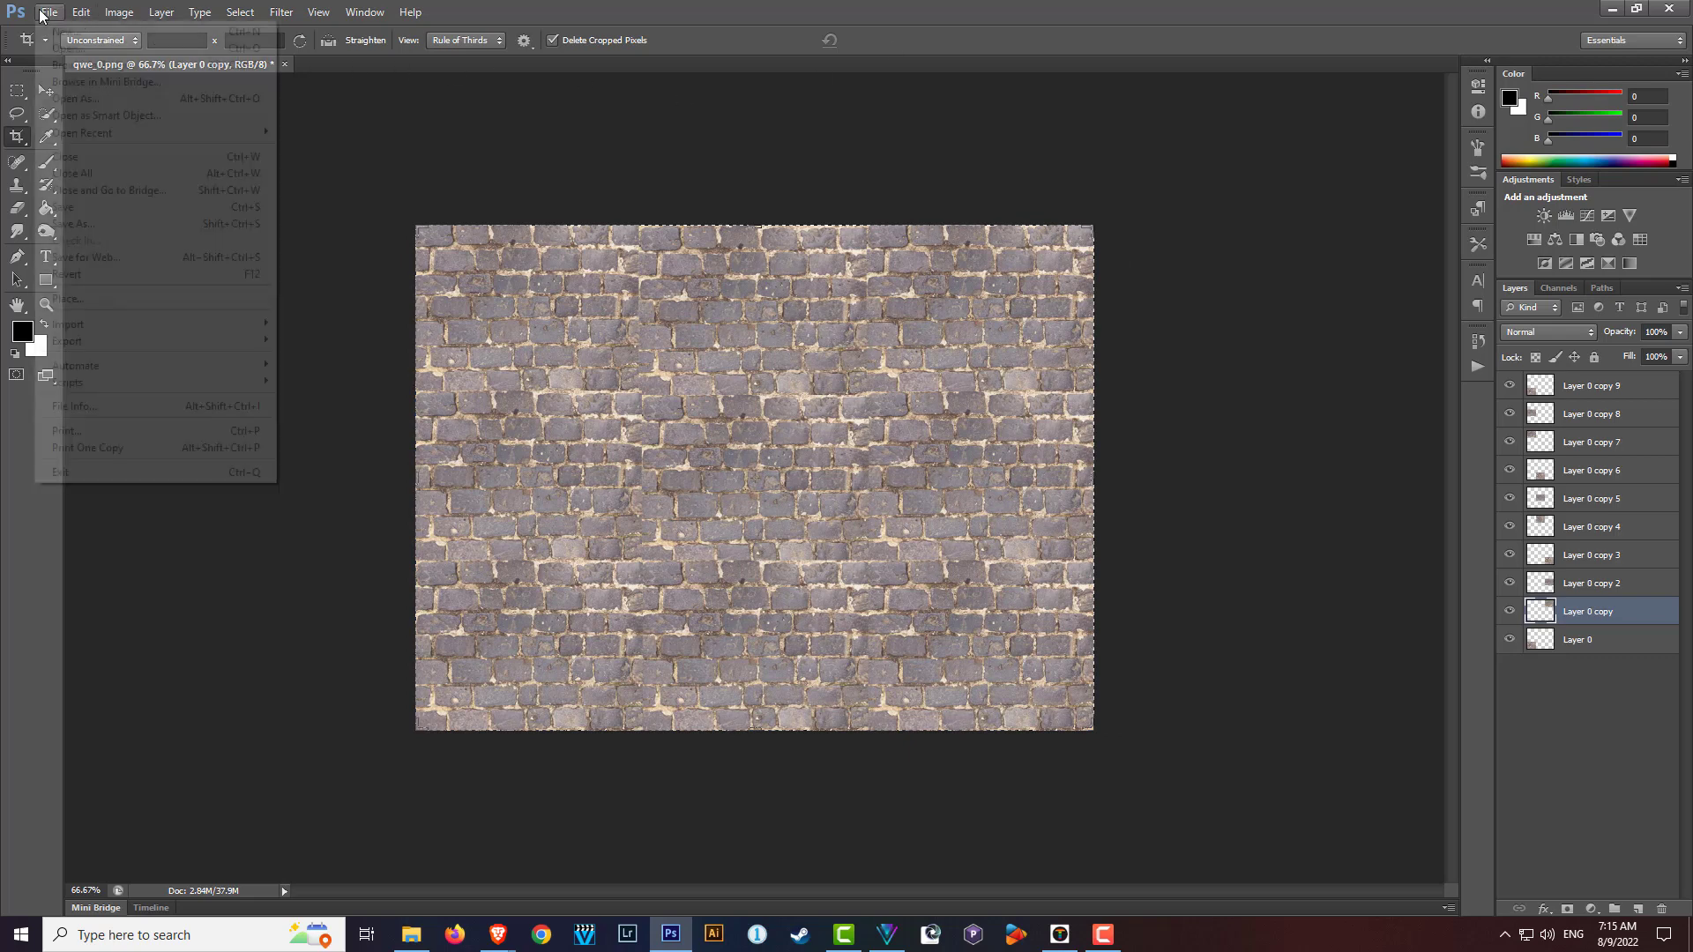
left_click(91, 222)
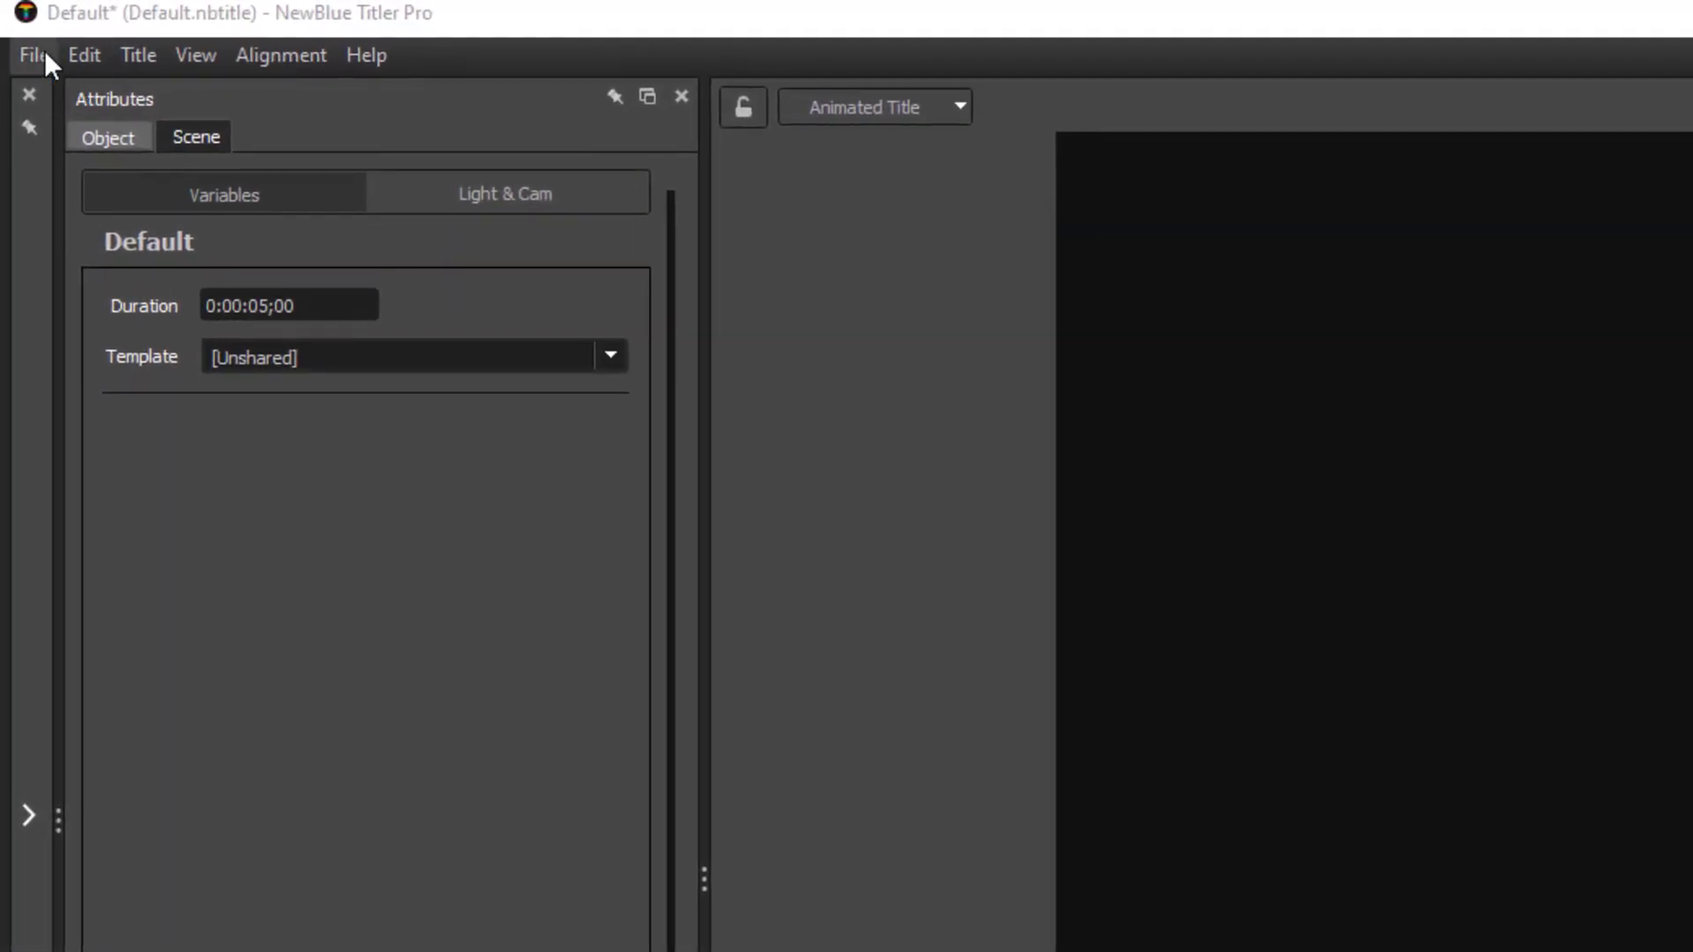
In NewBlue Titler Pro, import the Photoshop document WALL.psd and stretch it sideways to fill the full frame width.
left_click(35, 55)
mouse_move(84, 409)
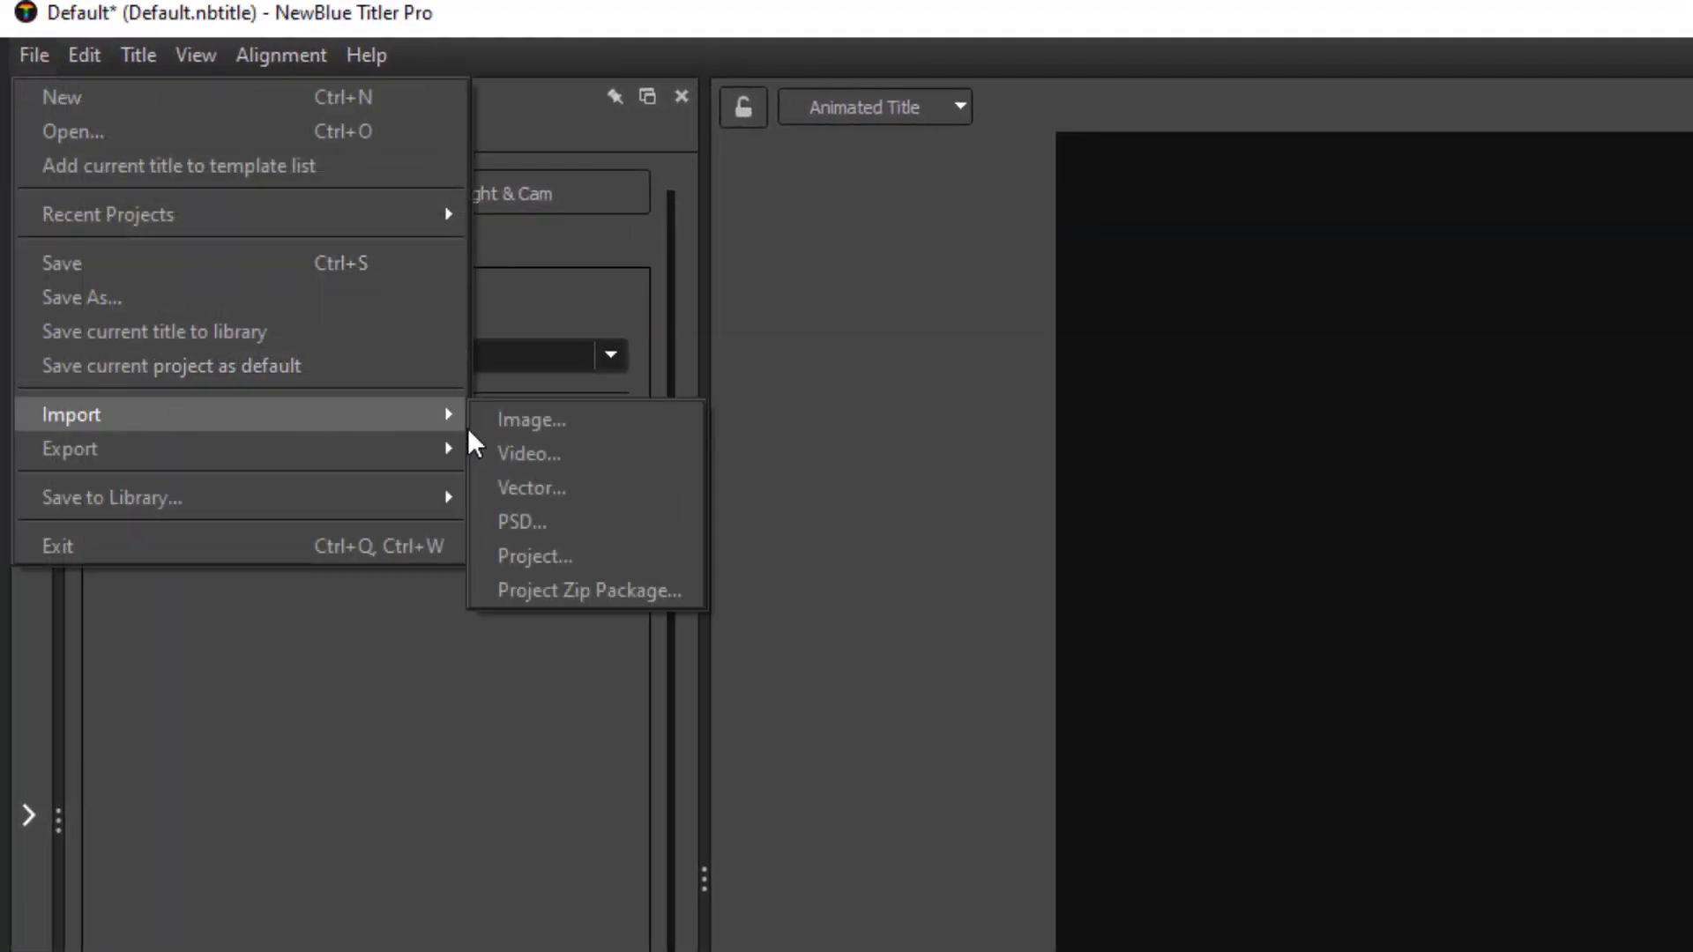
left_click(537, 522)
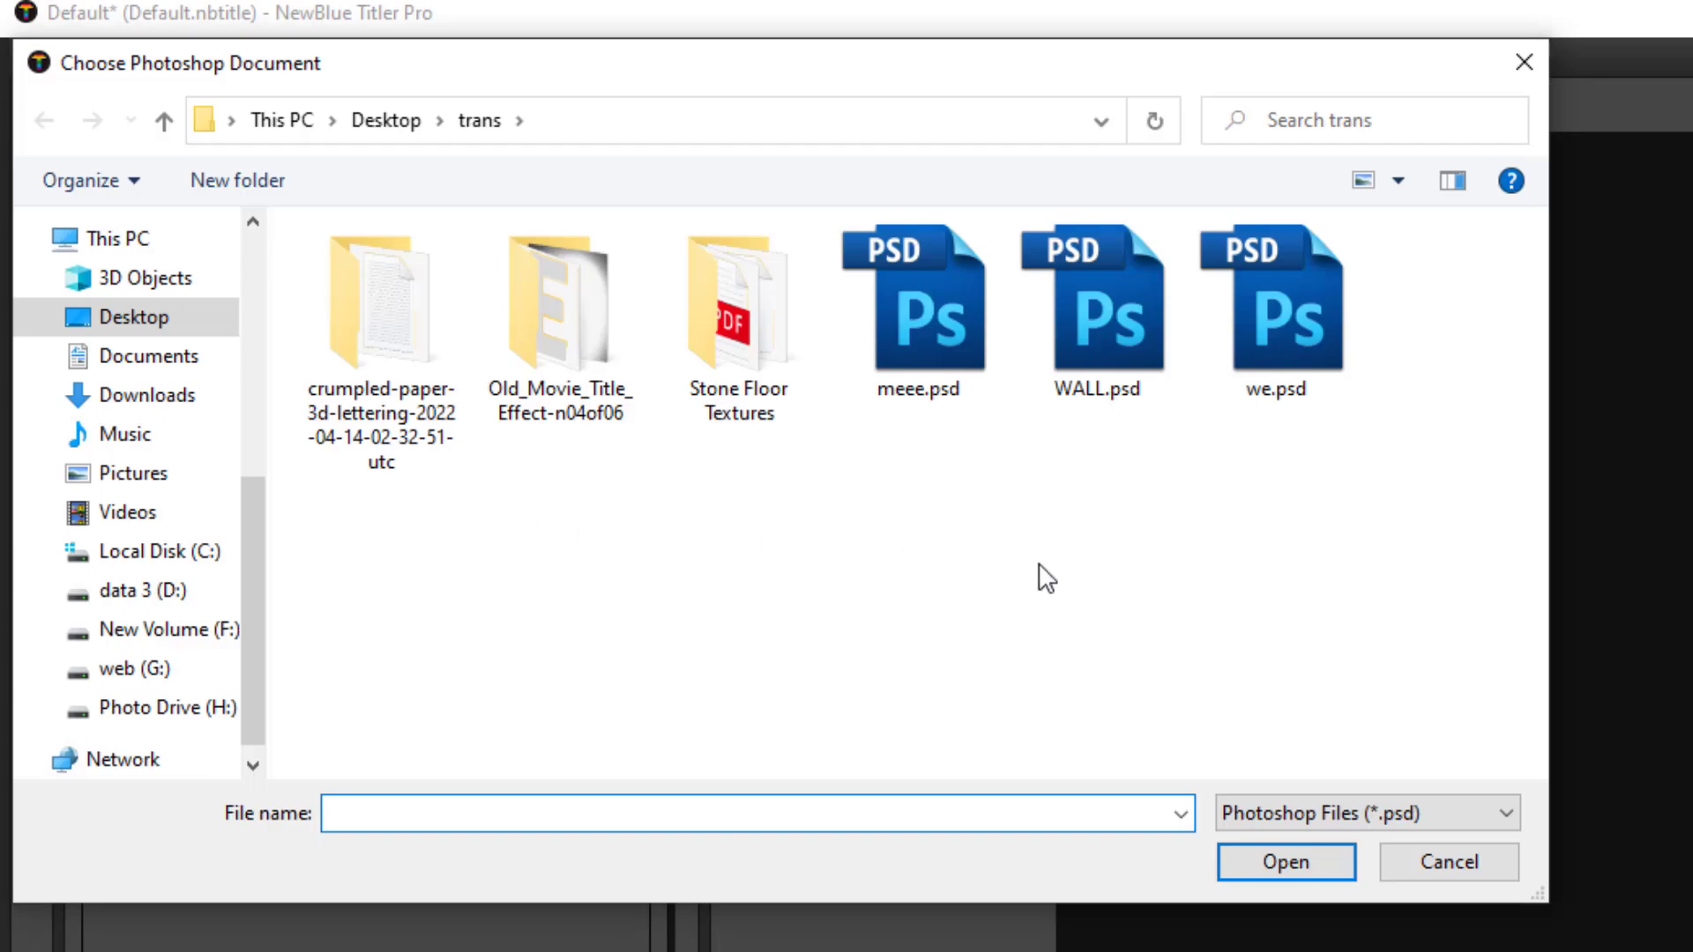
double_click(1124, 369)
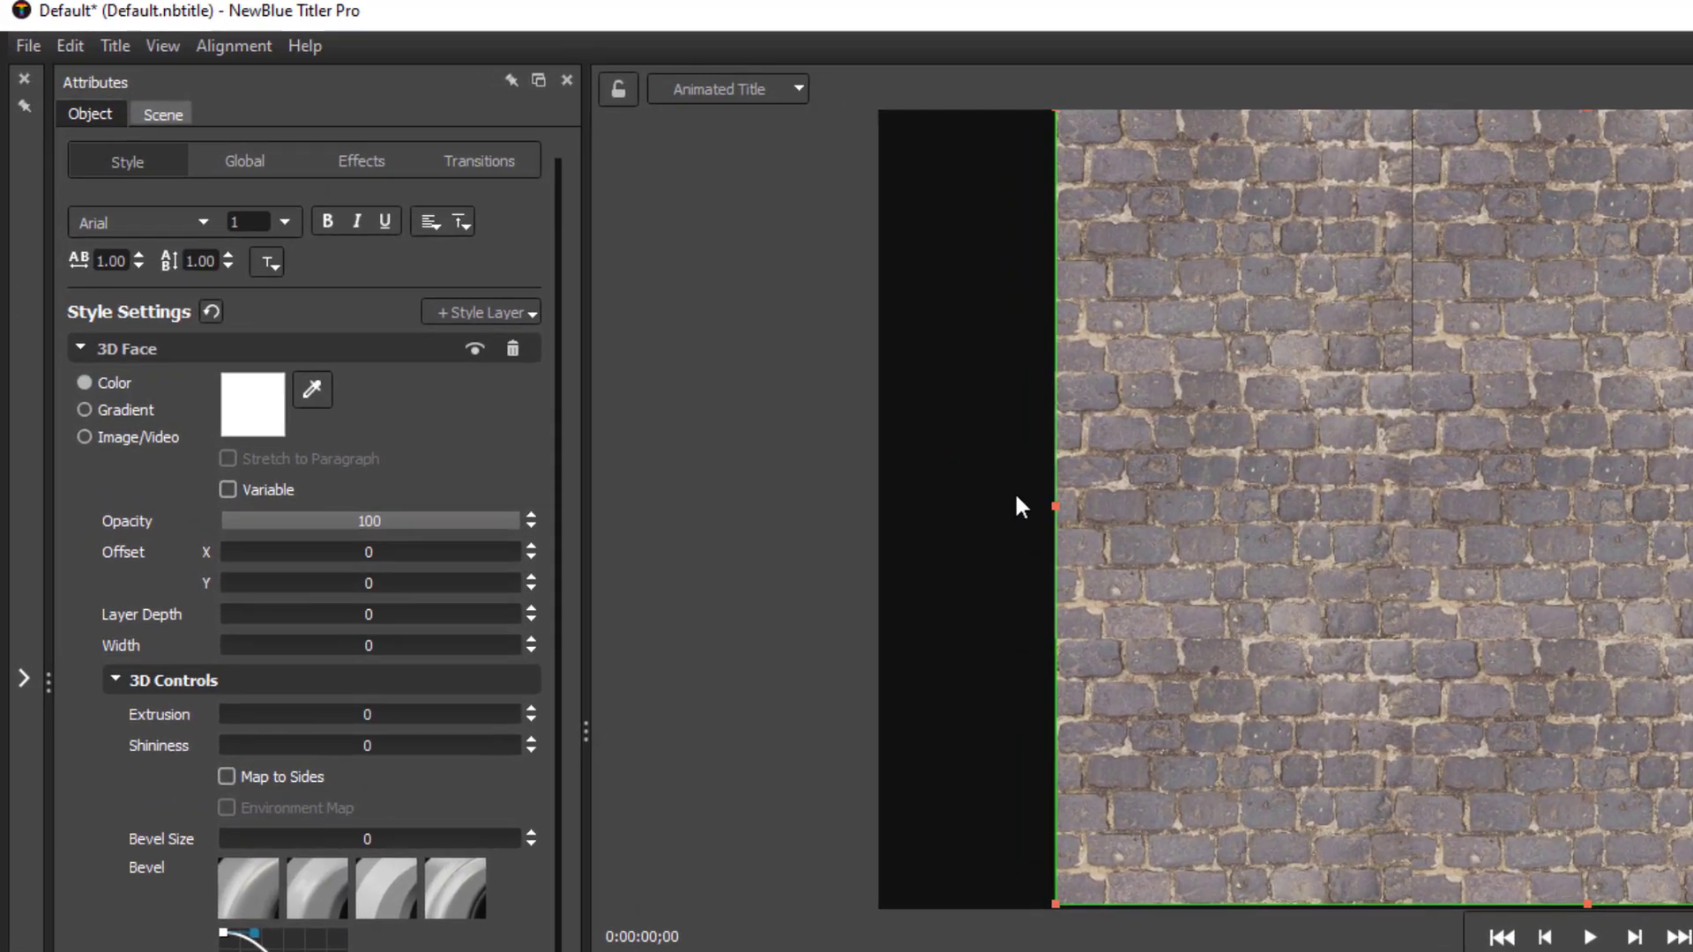
left_click_drag(1055, 507, 883, 511)
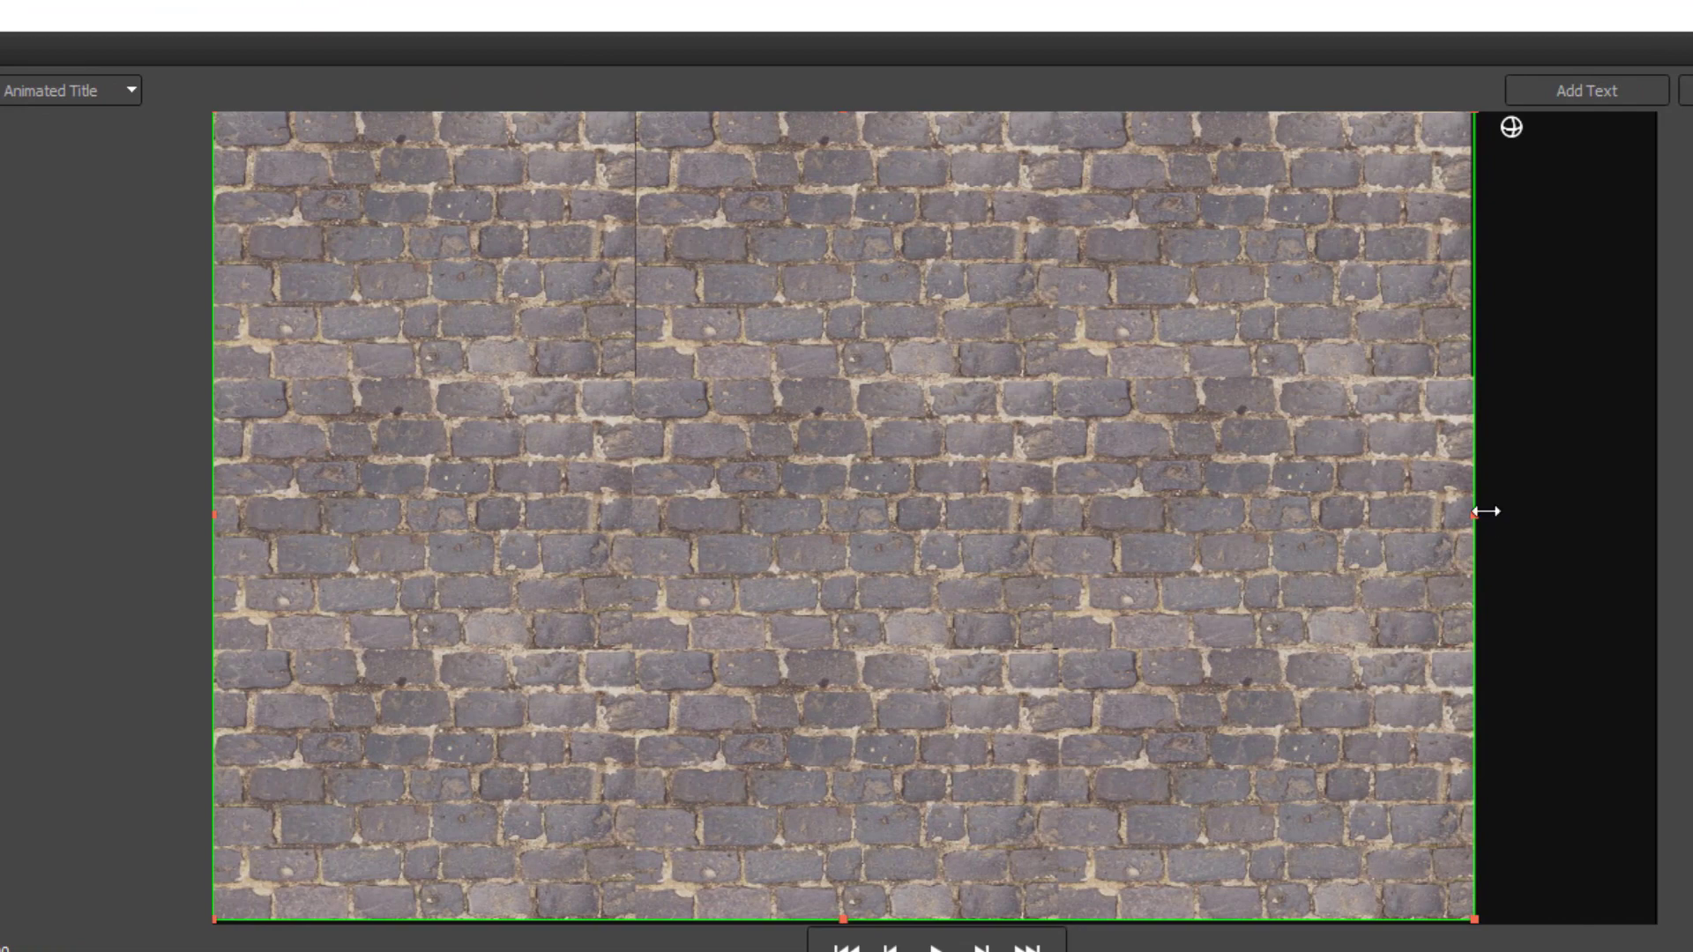
left_click_drag(1498, 514, 1666, 522)
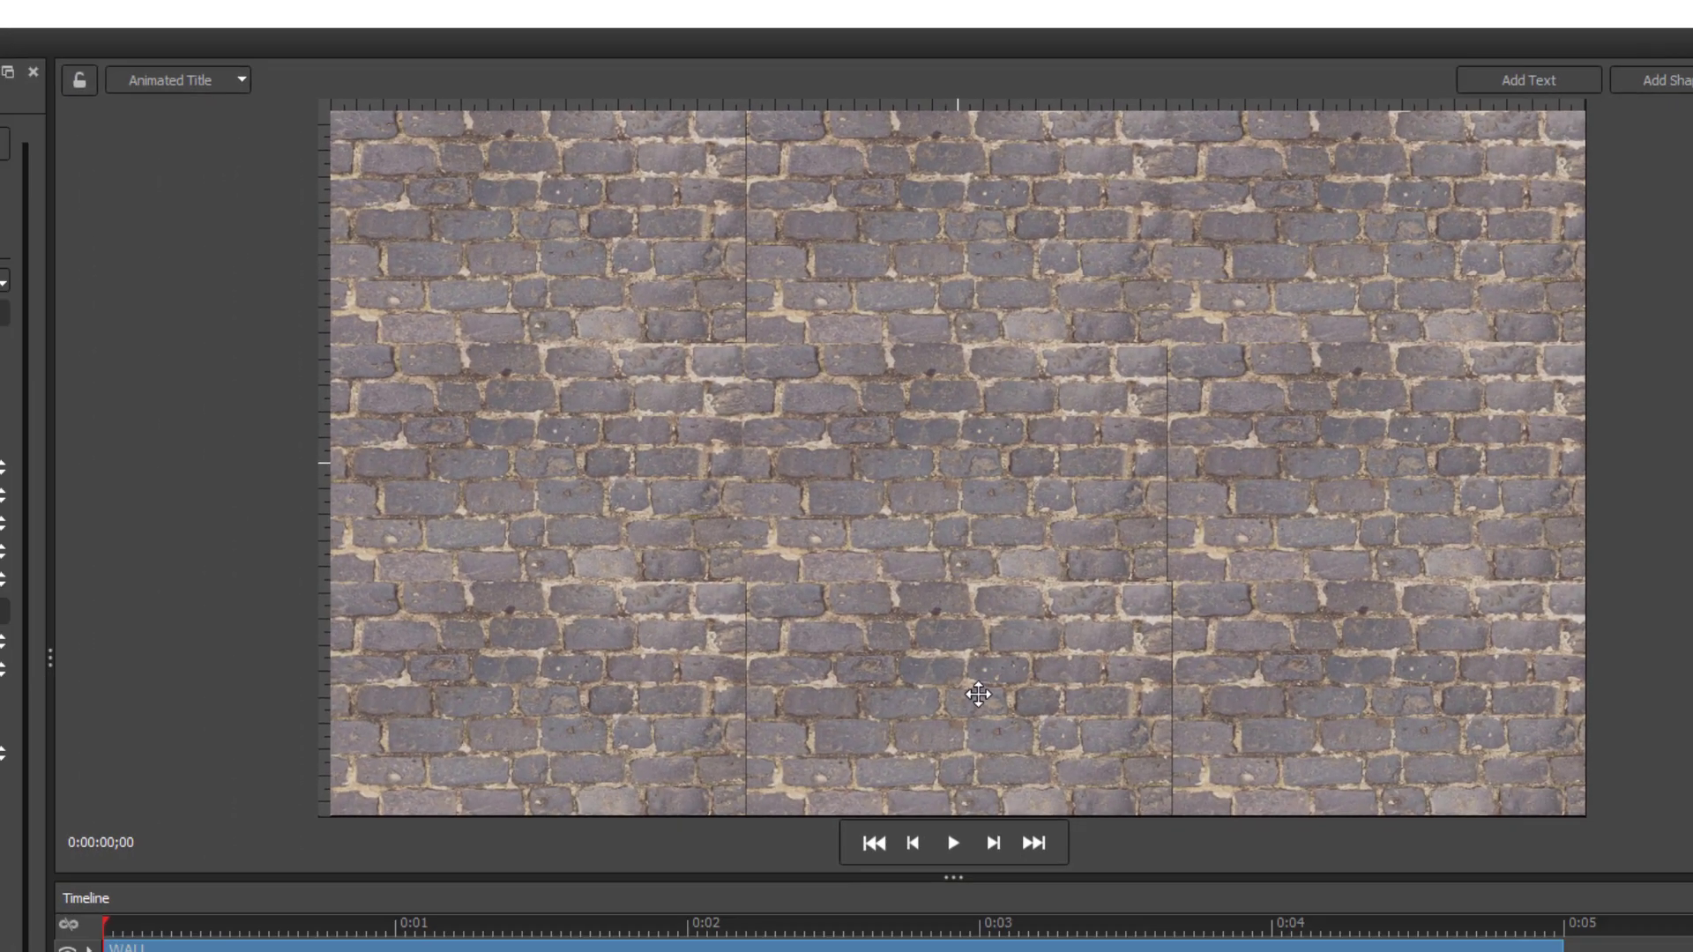
Adjust the bottom middle wall tile's corner and widen the top middle tile on both sides to cover its seams.
left_click(978, 694)
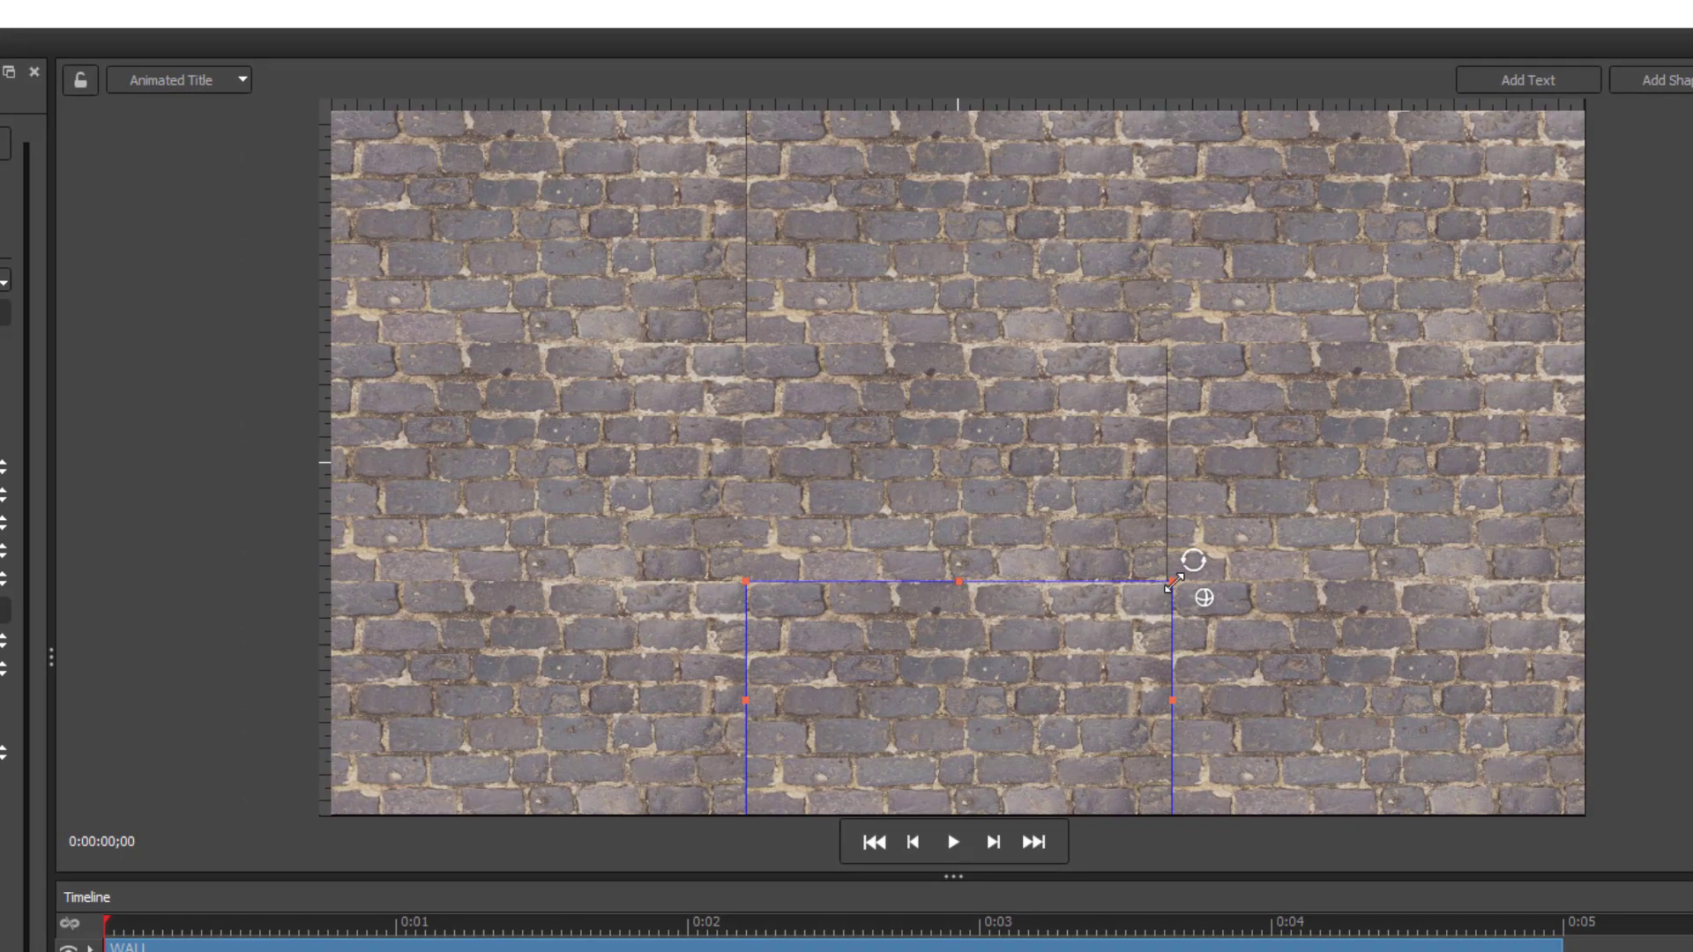
left_click_drag(1172, 582, 1177, 578)
left_click(817, 473)
left_click(848, 243)
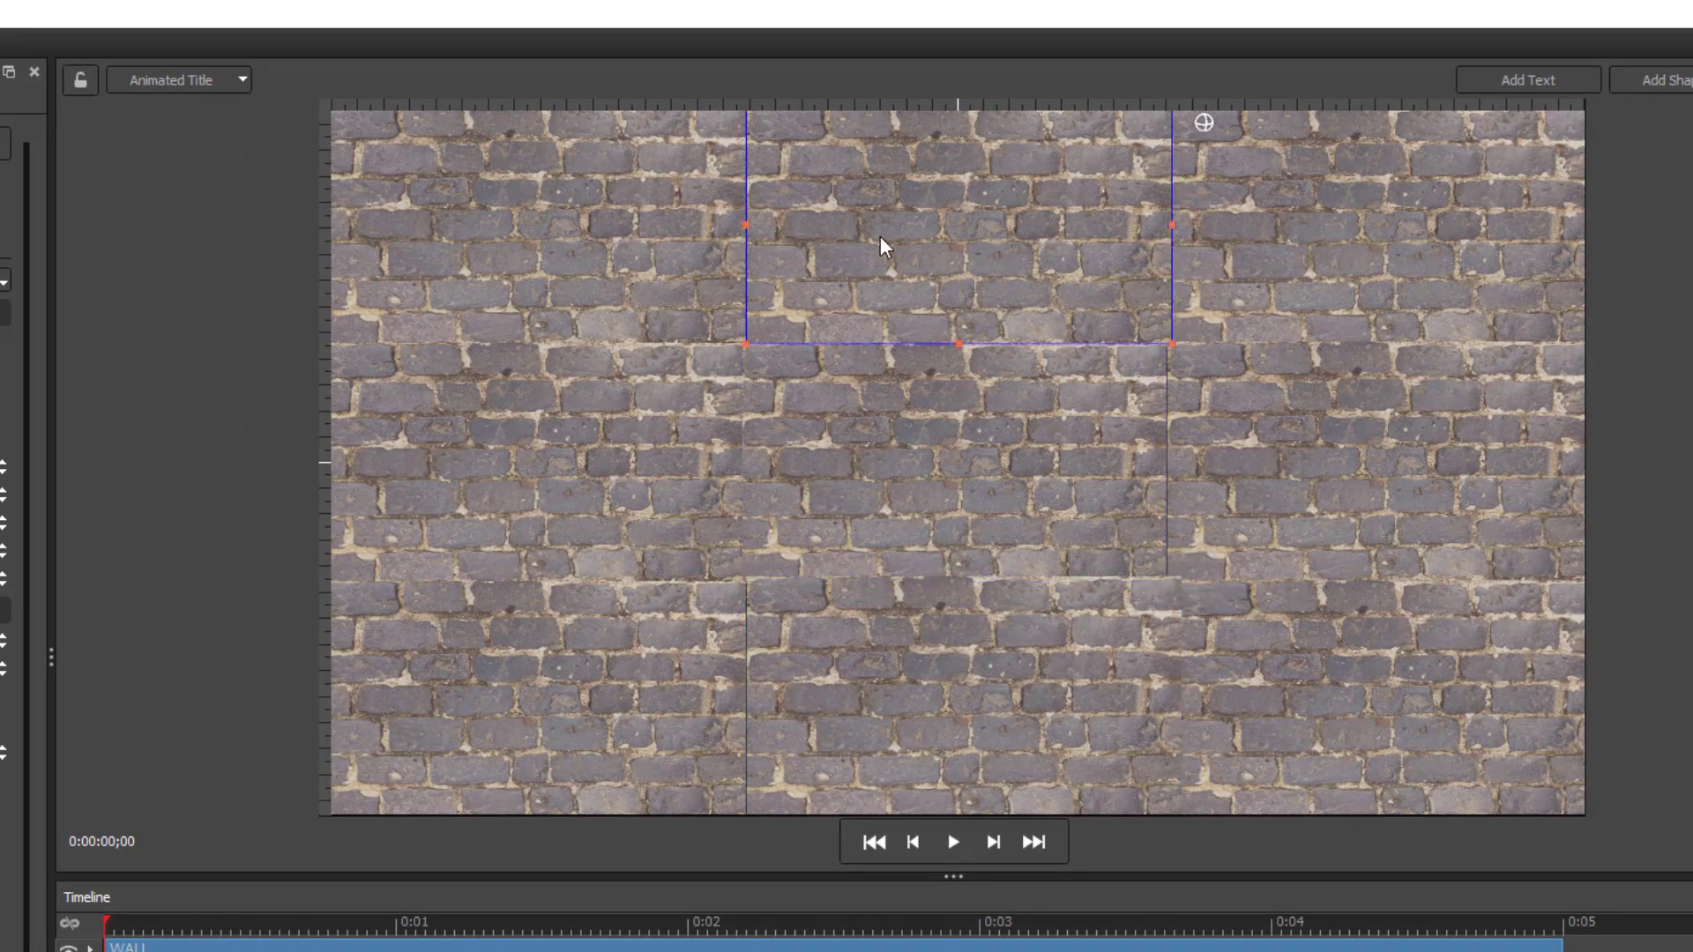
left_click_drag(749, 224, 740, 224)
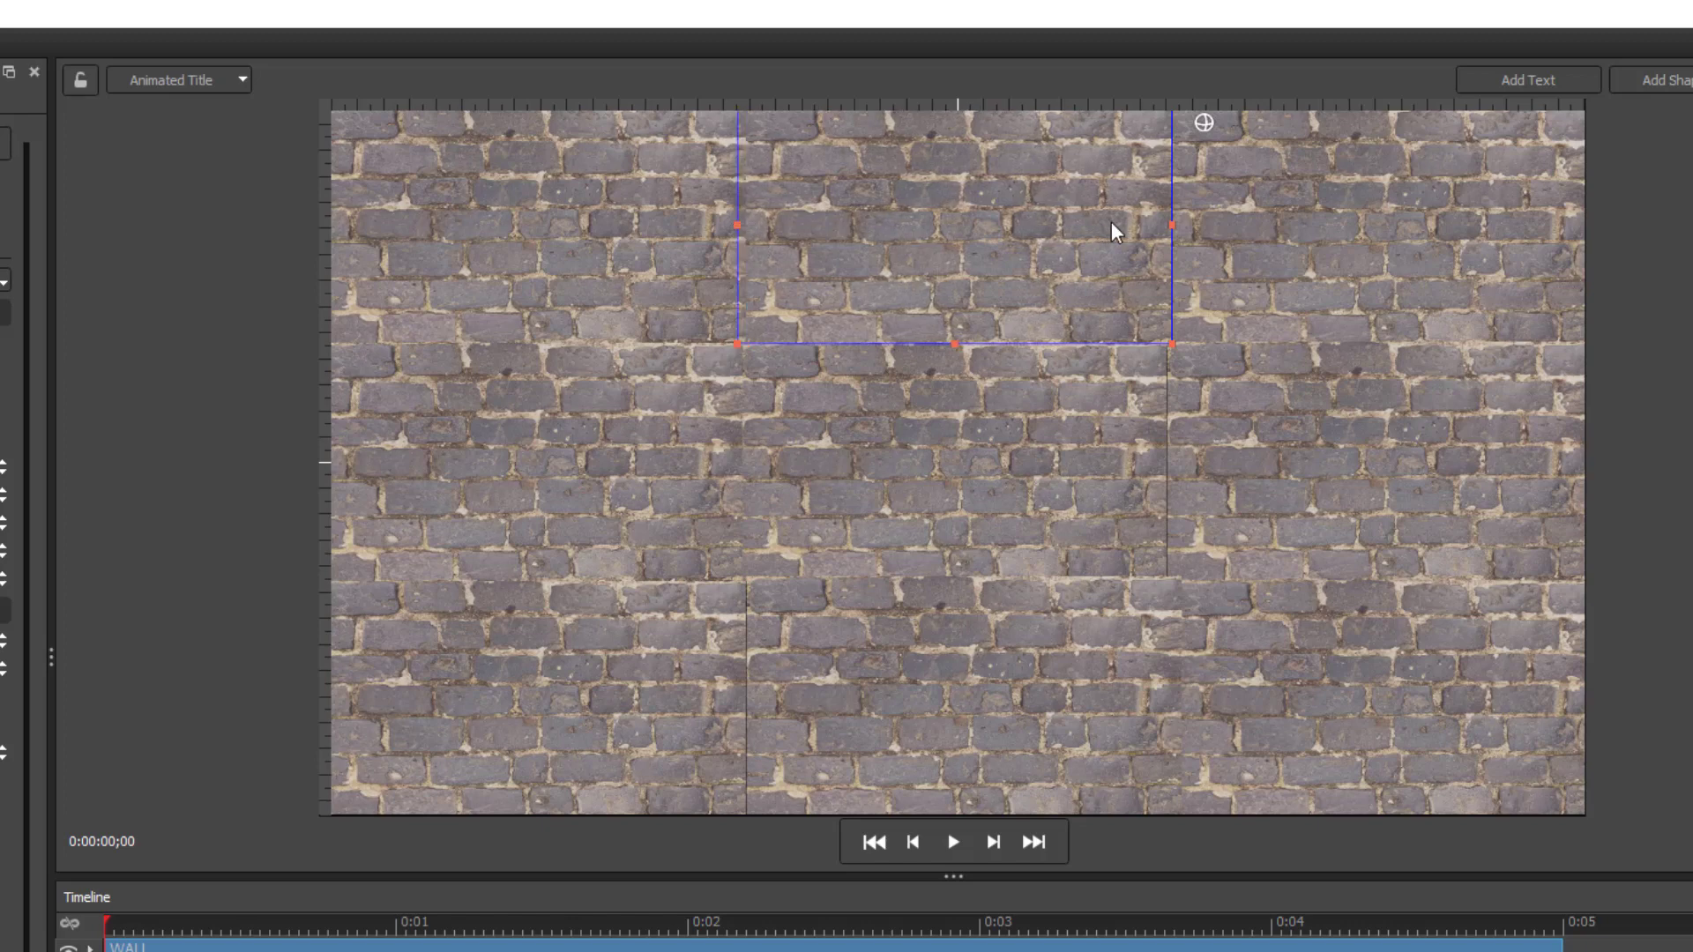
left_click_drag(1171, 226, 1178, 226)
left_click(1015, 446)
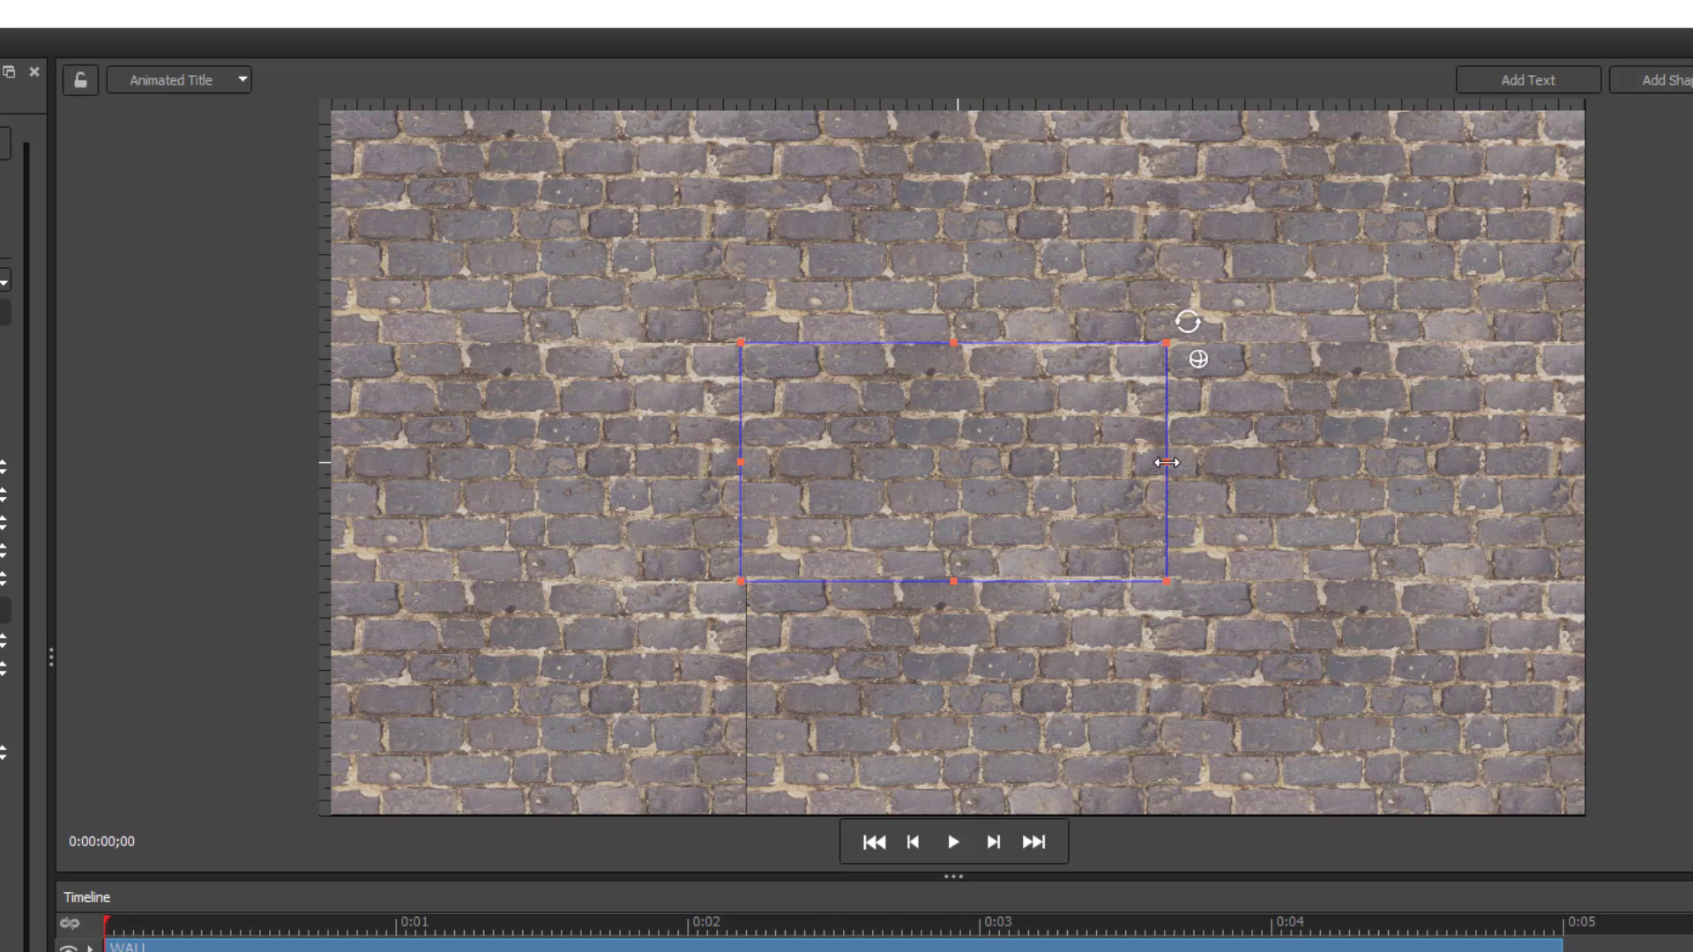
left_click(886, 714)
key("Escape")
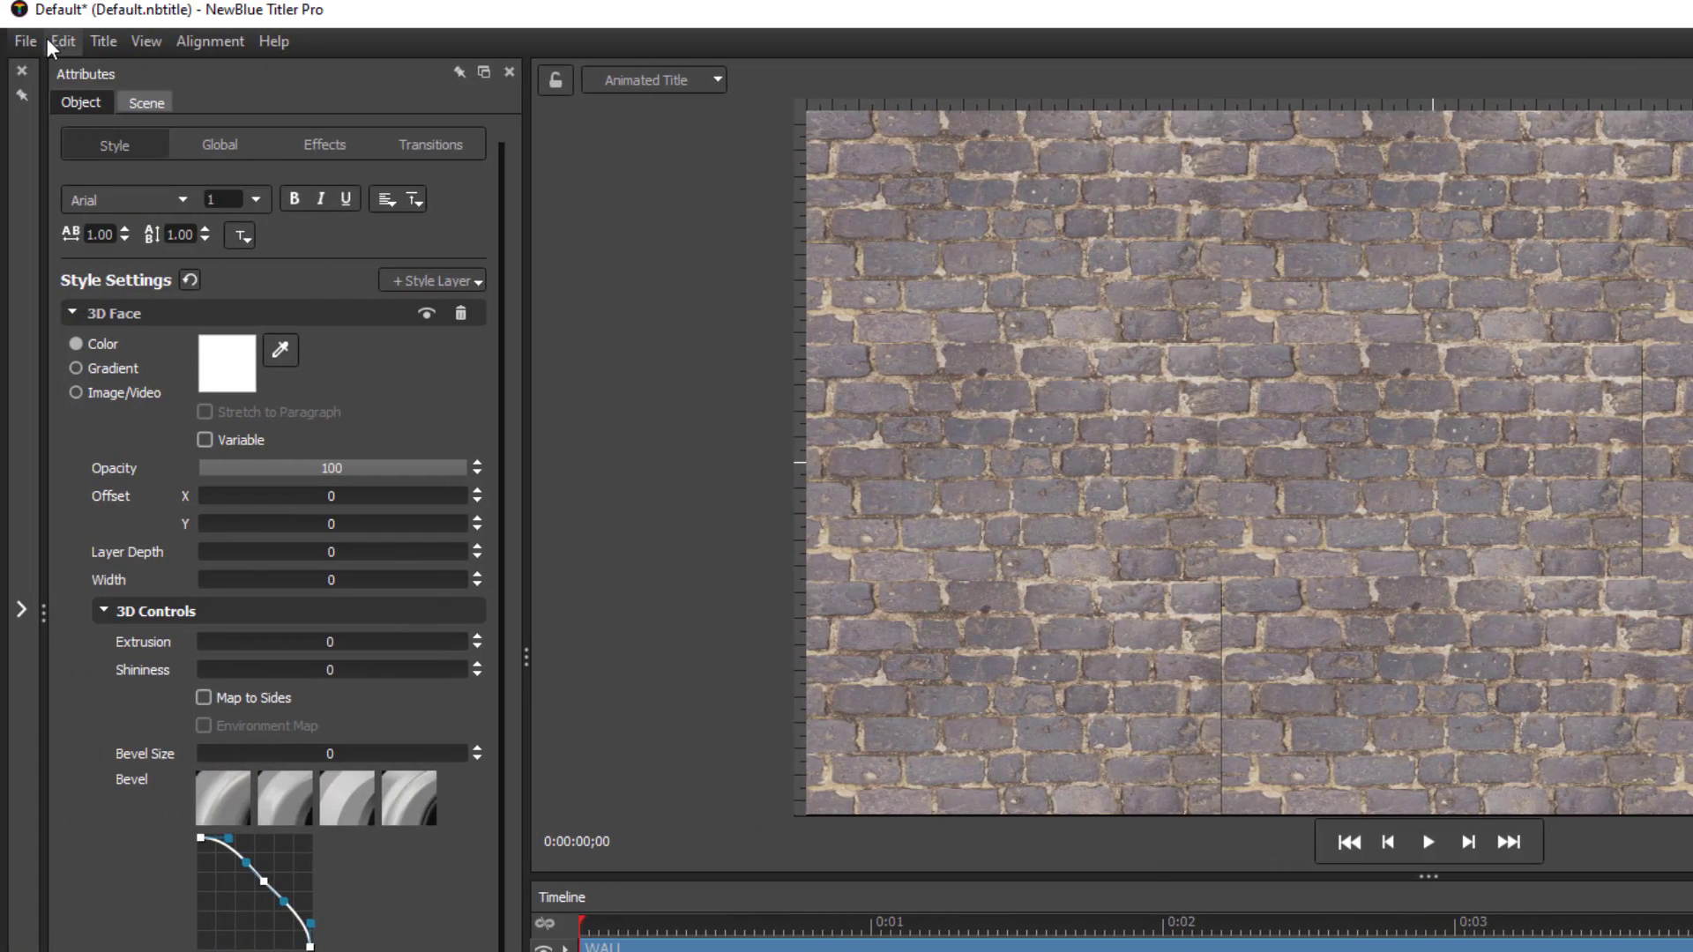
left_click(25, 42)
left_click(25, 42)
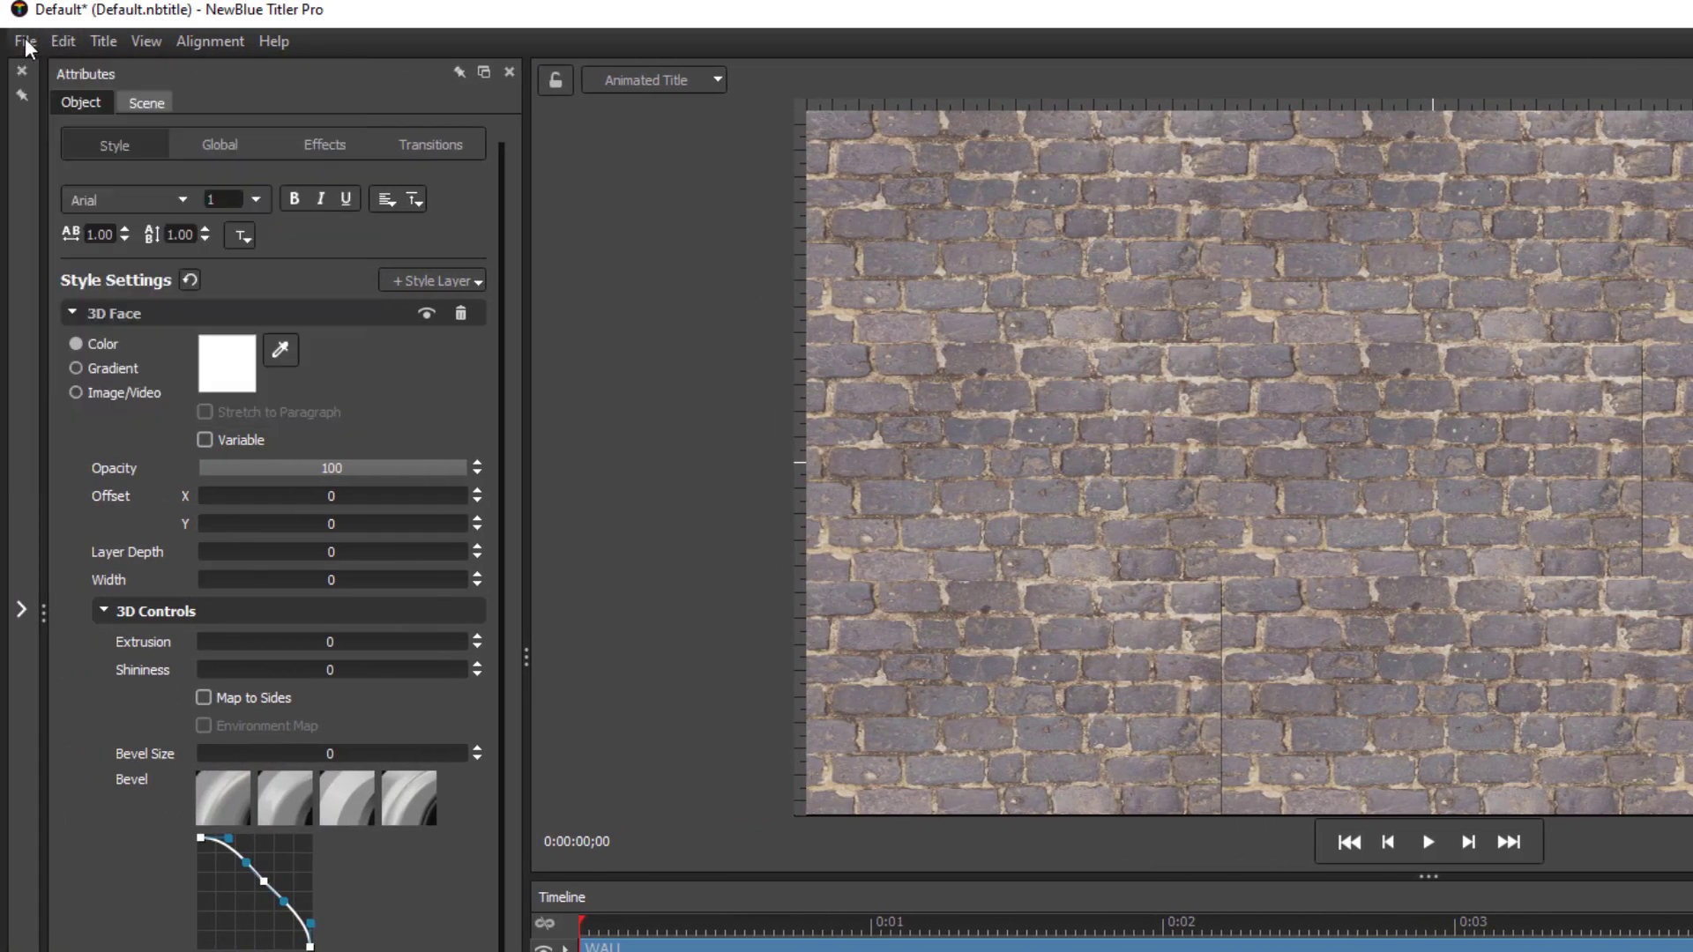
Find the Fly In animations among the library's transitions and apply the Falling Words preset to the WALL layer.
left_click(22, 608)
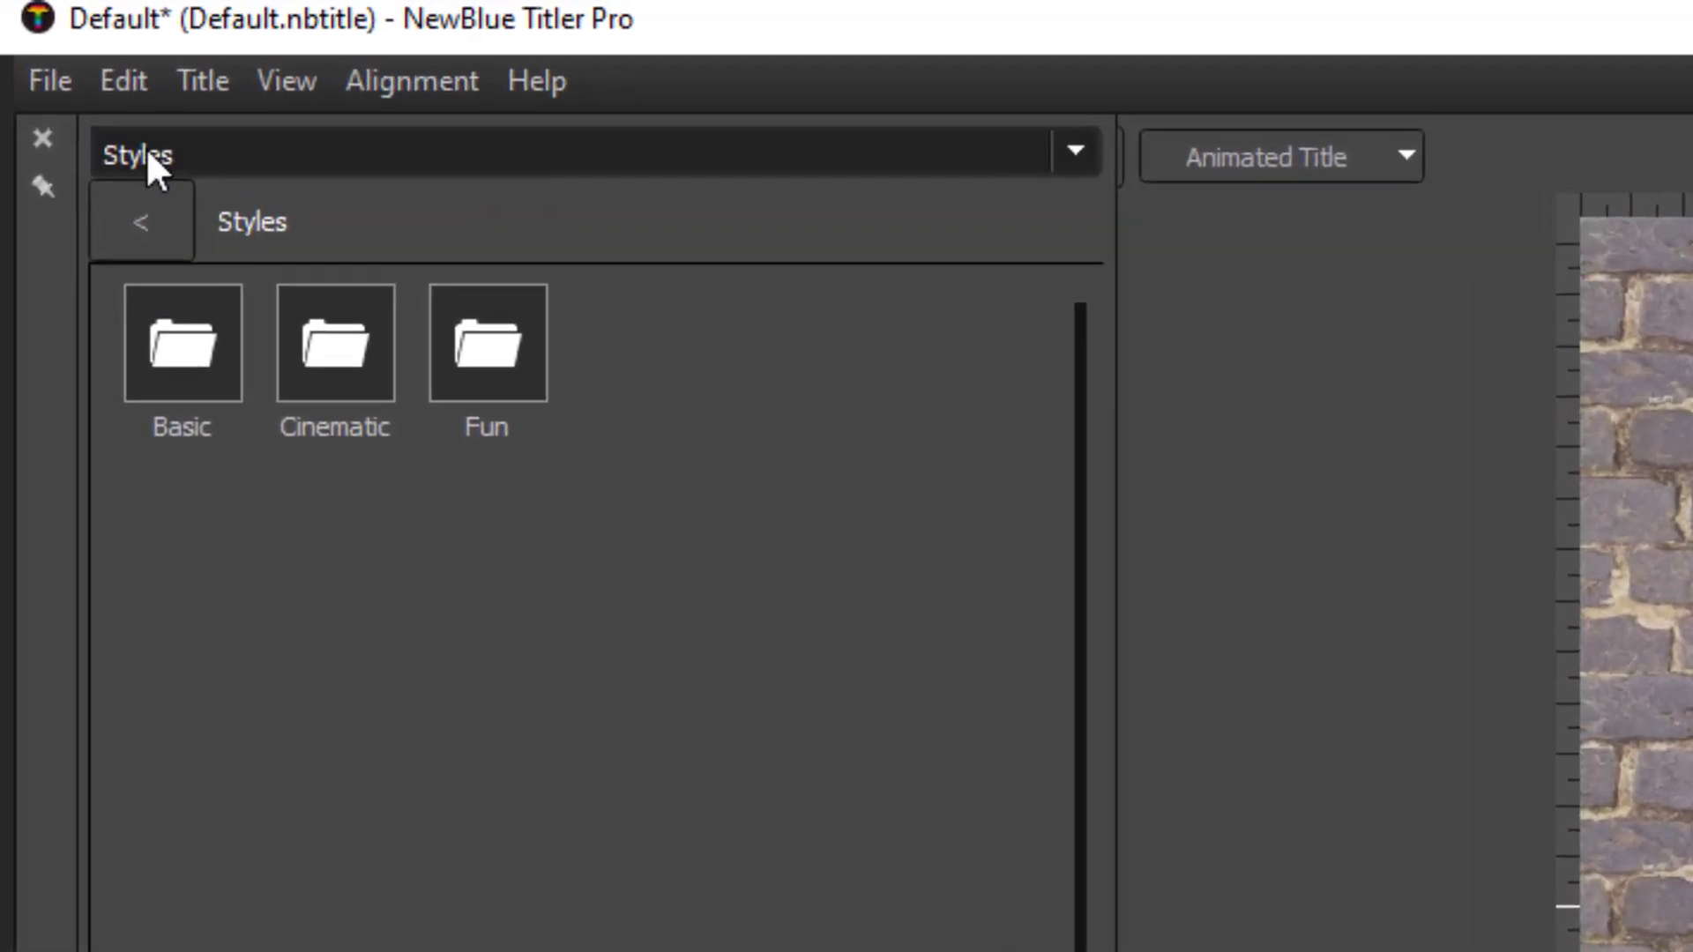
left_click(77, 79)
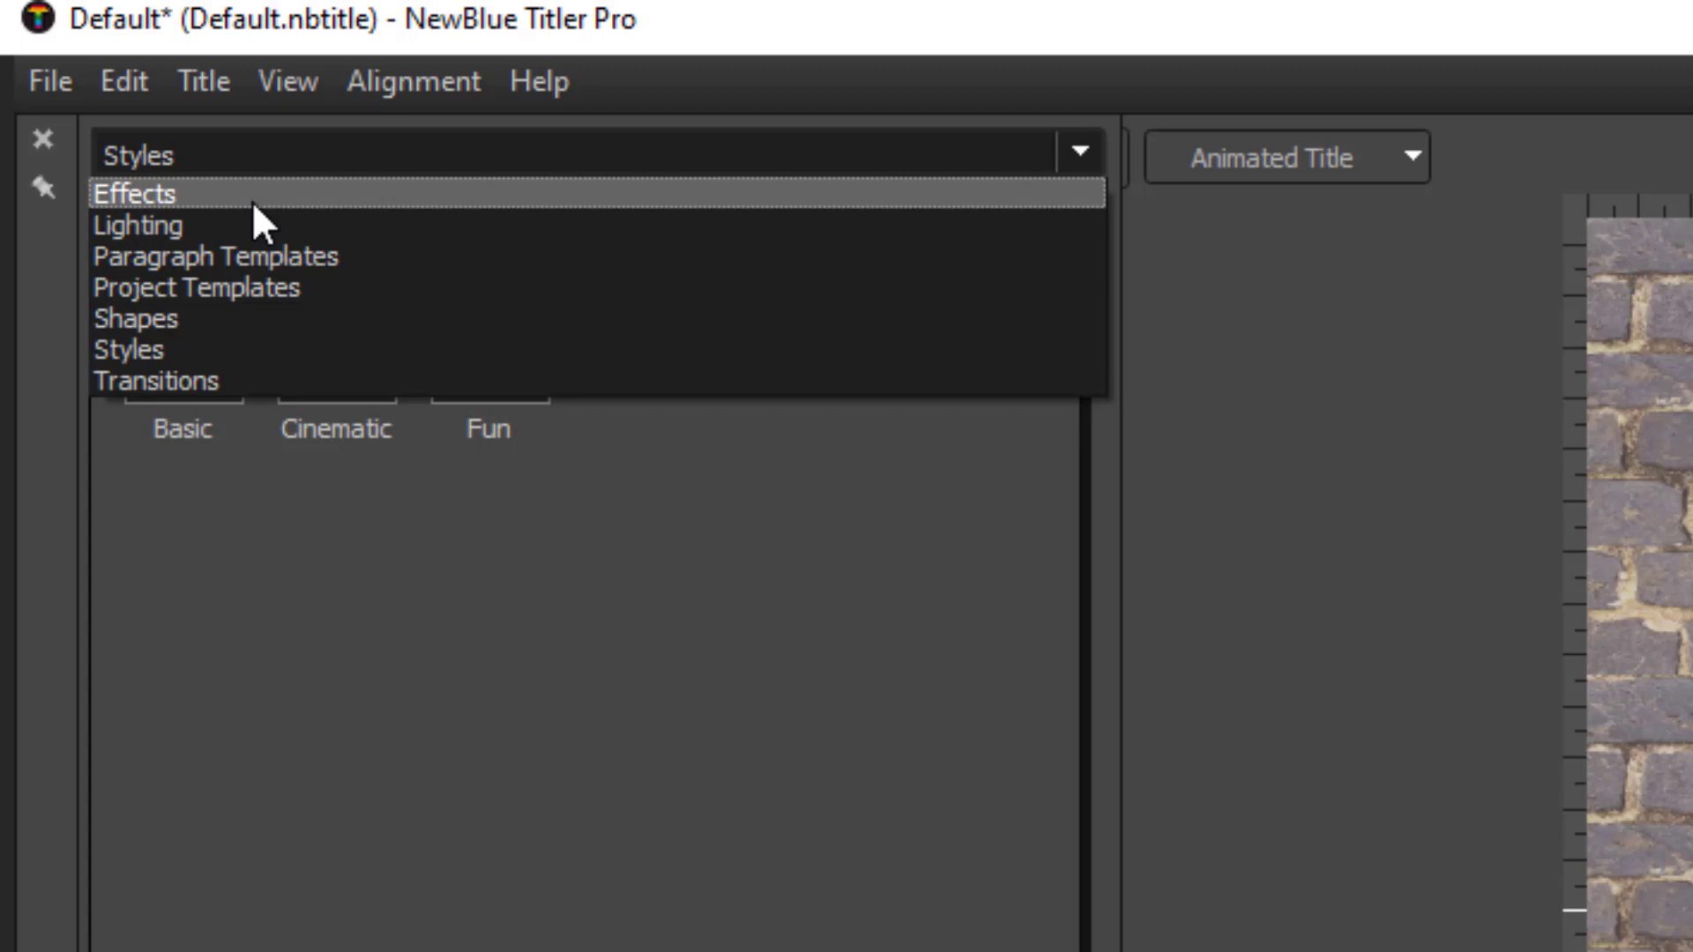
left_click(162, 381)
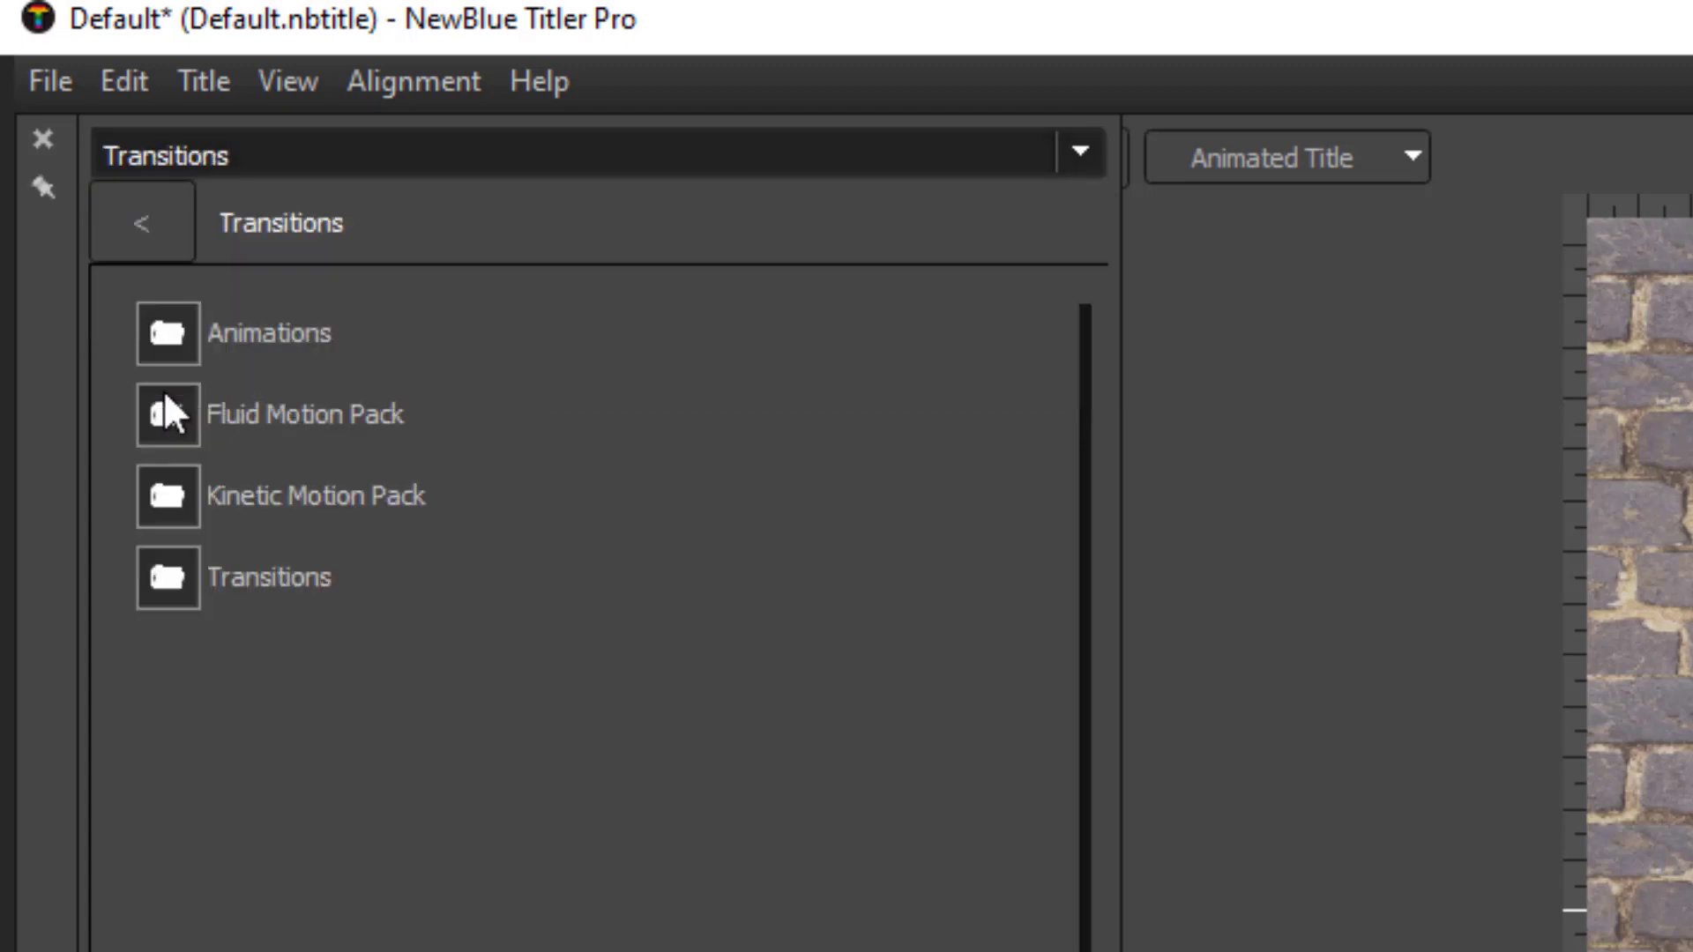
left_click(158, 335)
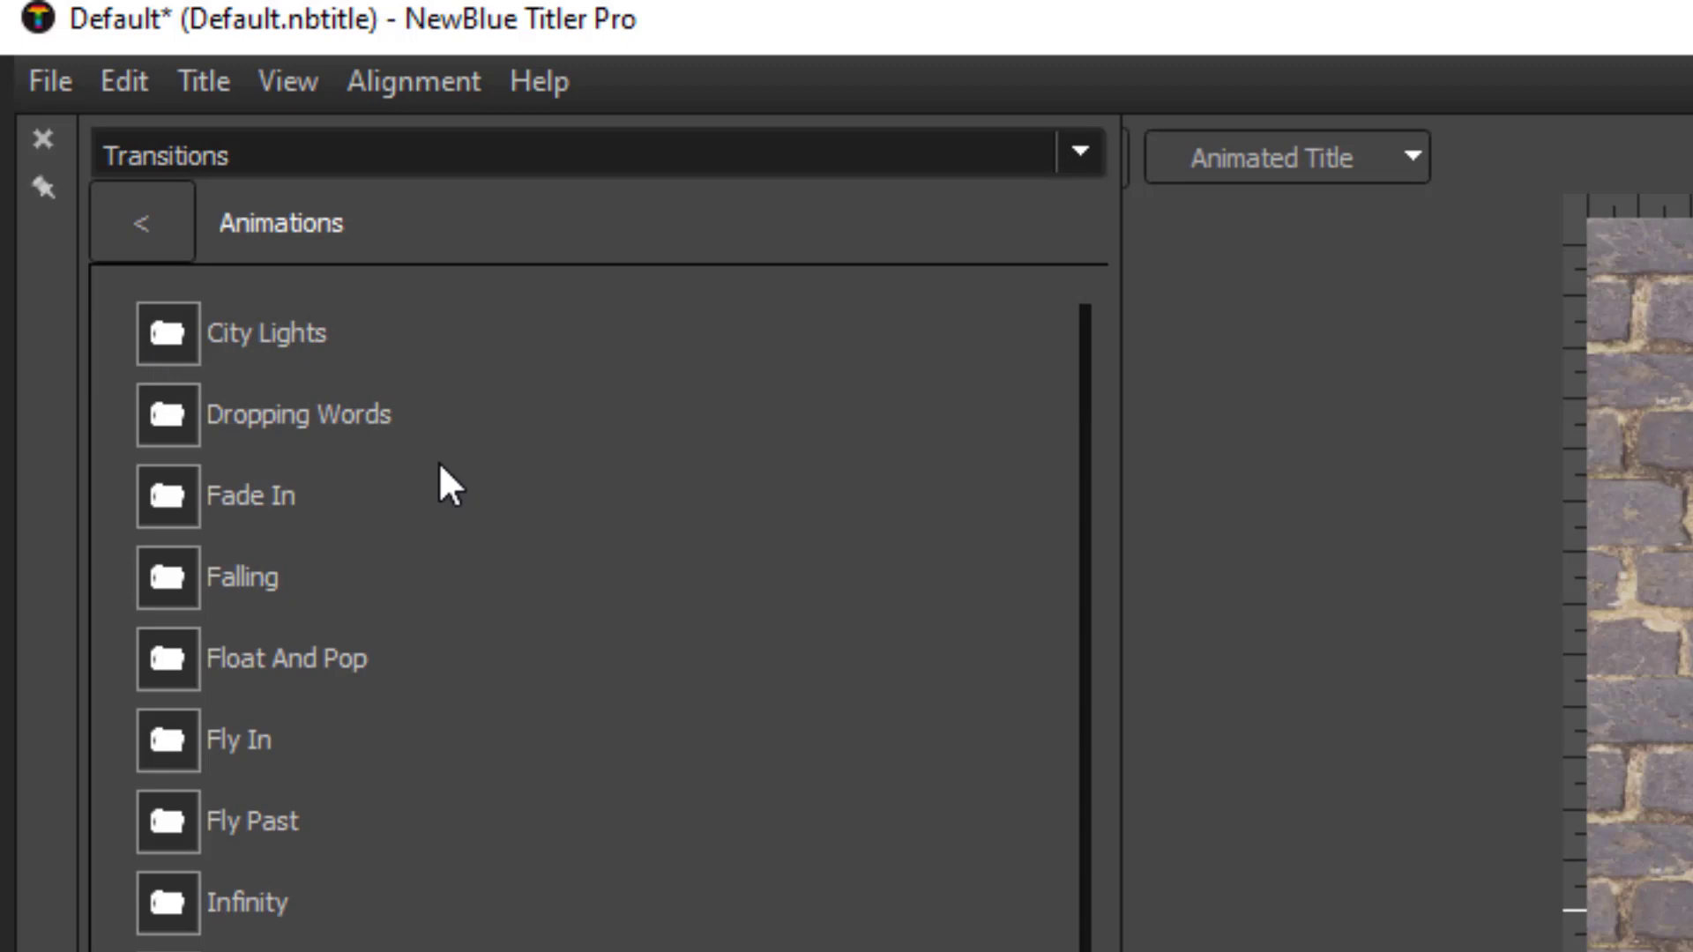
left_click(163, 739)
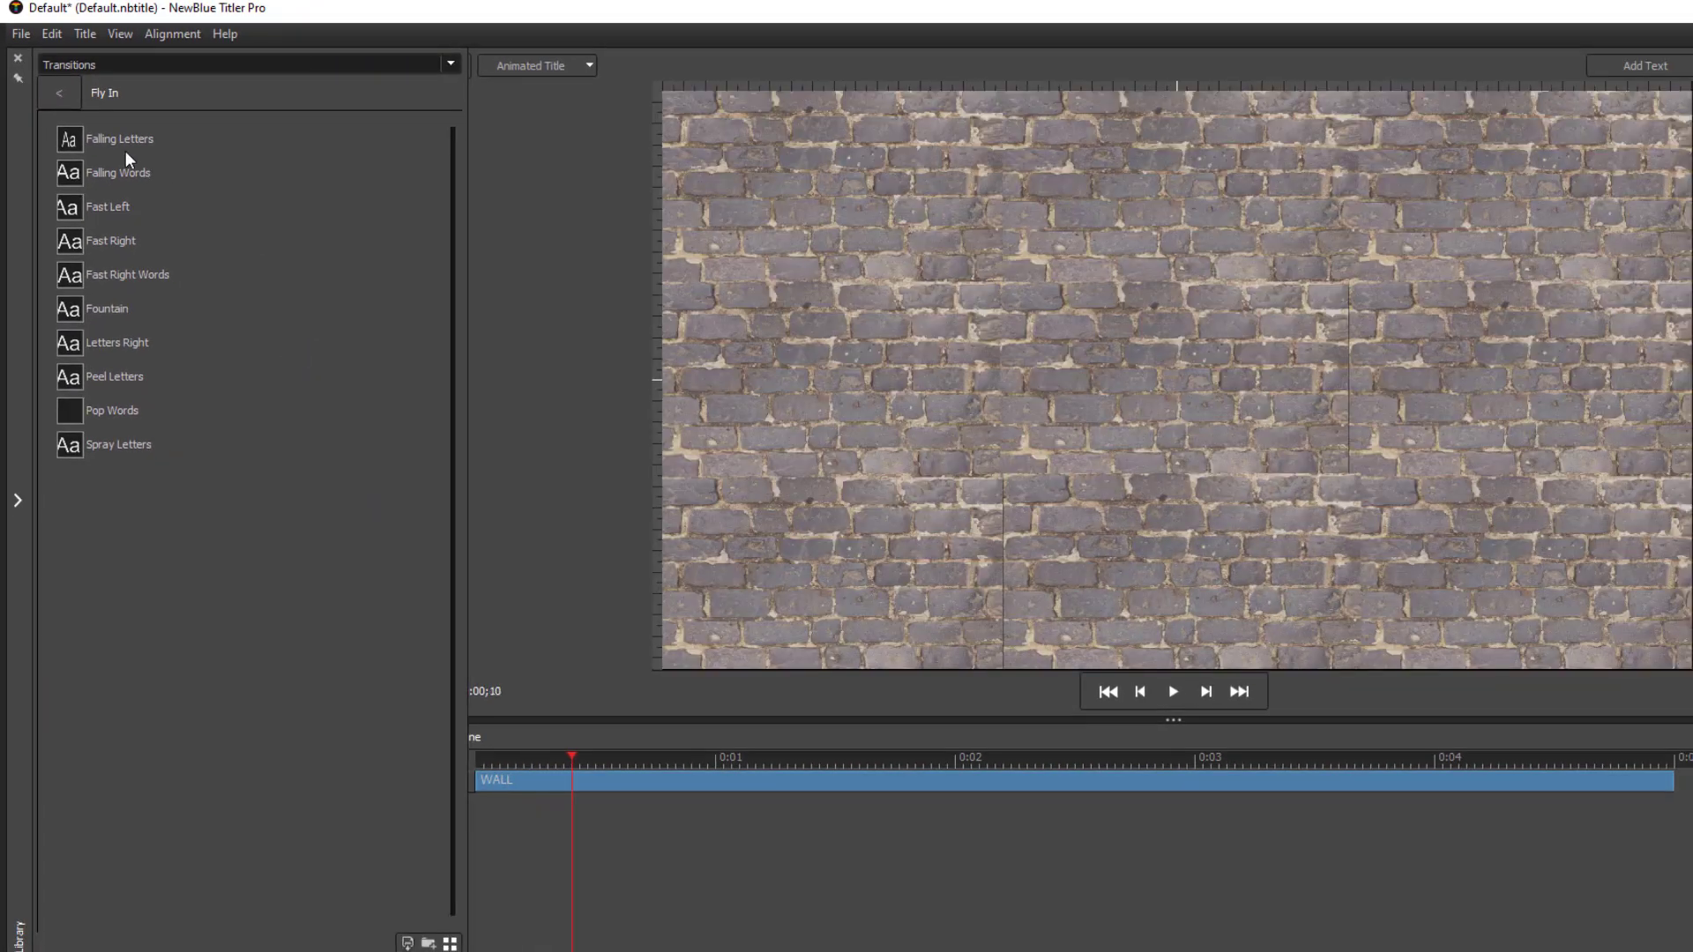
mouse_move(118, 137)
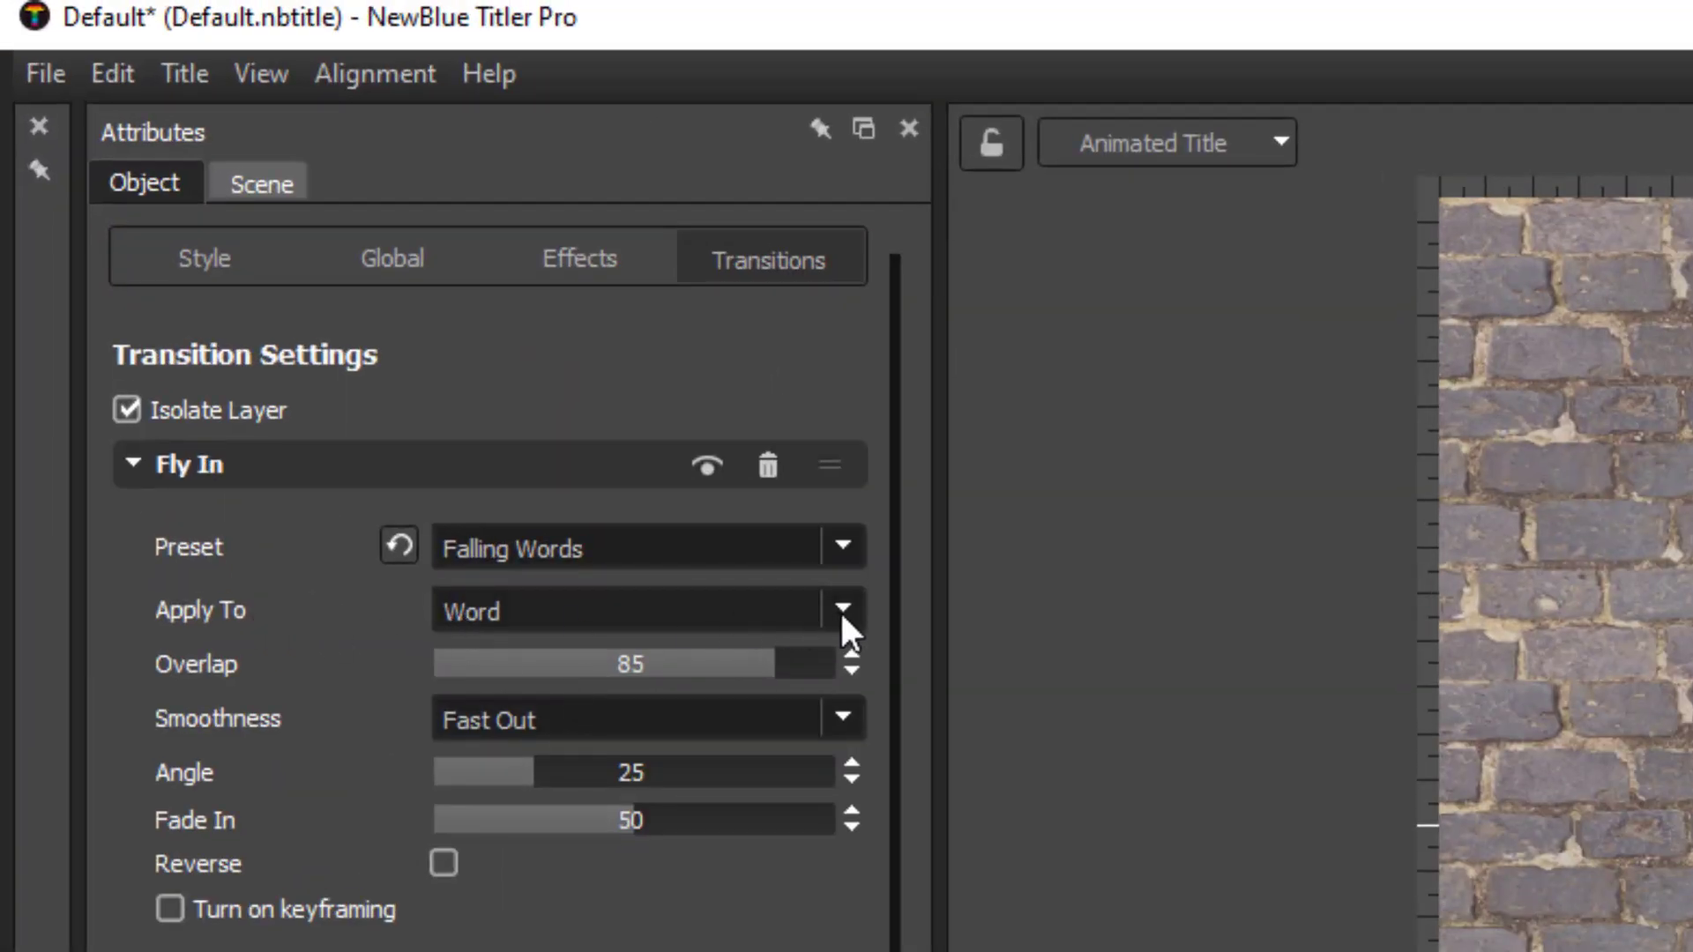
Set the Fly In transition to apply to Letter and preview its end on the timeline.
left_click(842, 610)
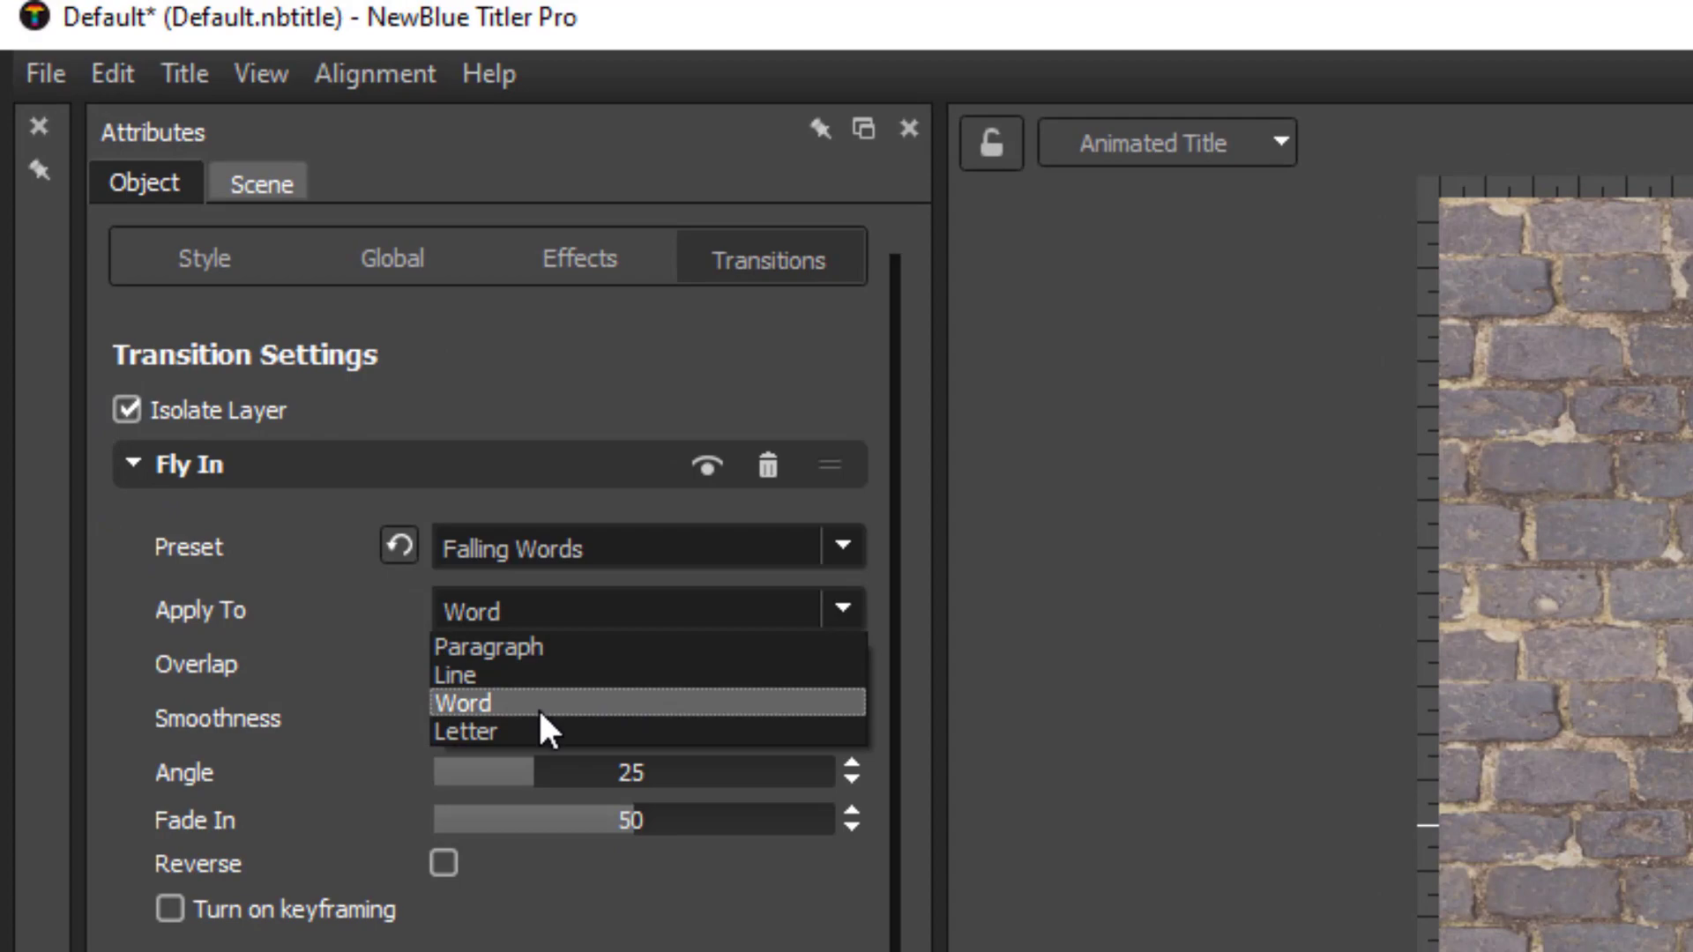
left_click(516, 731)
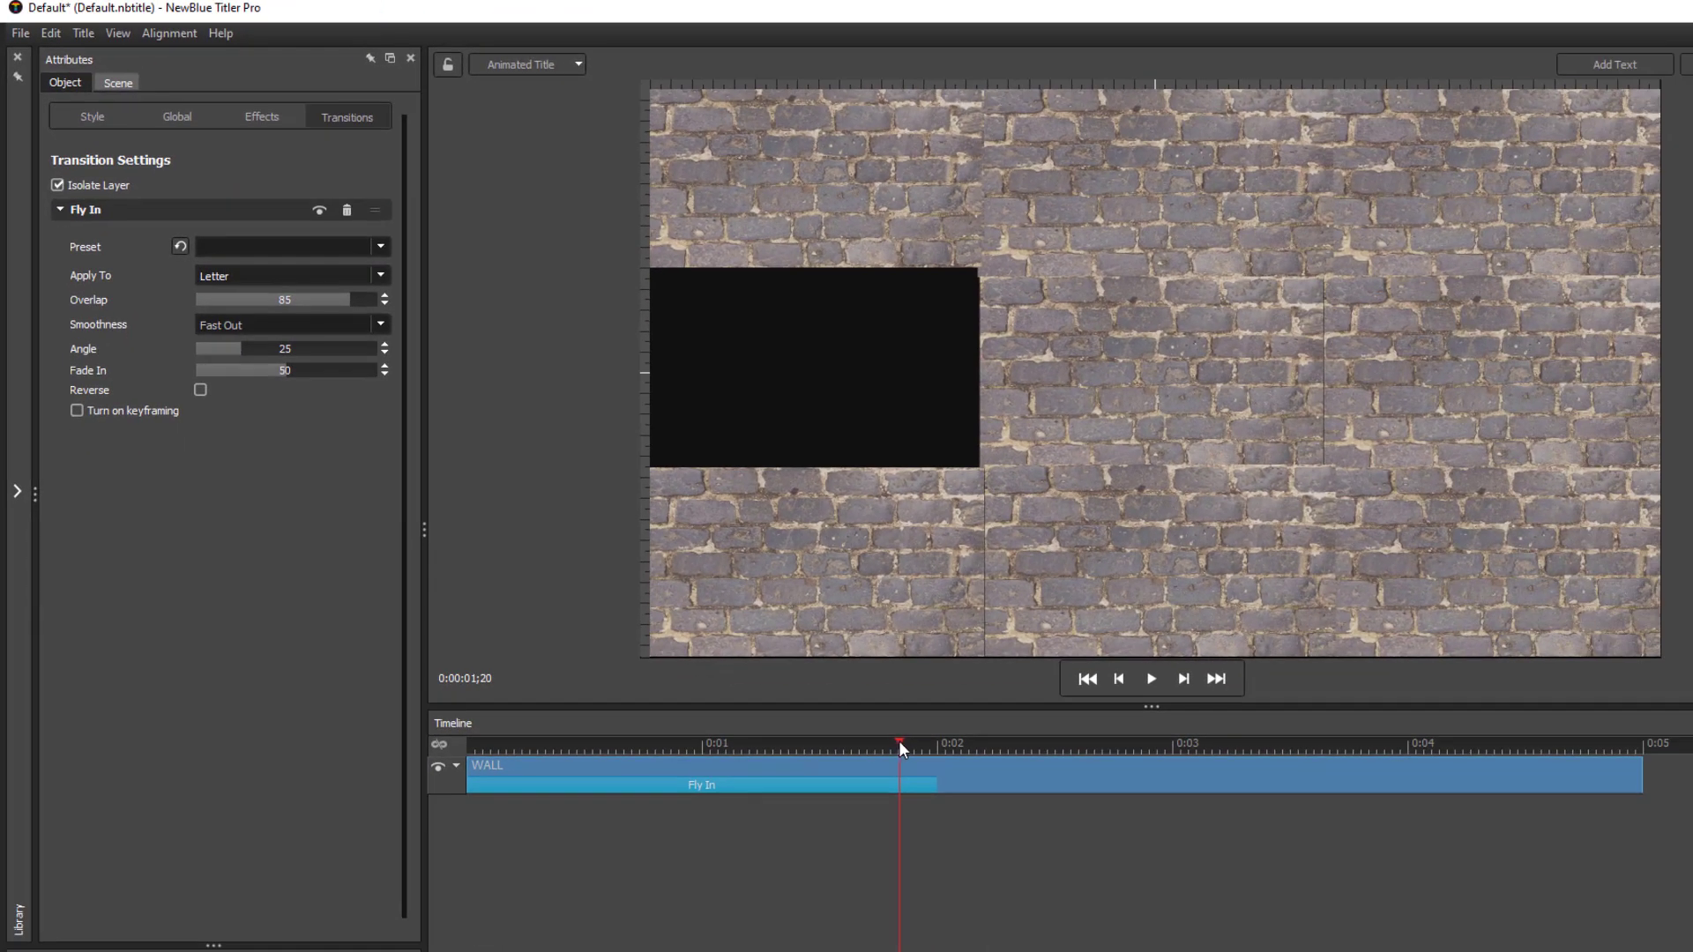
left_click_drag(897, 741, 971, 755)
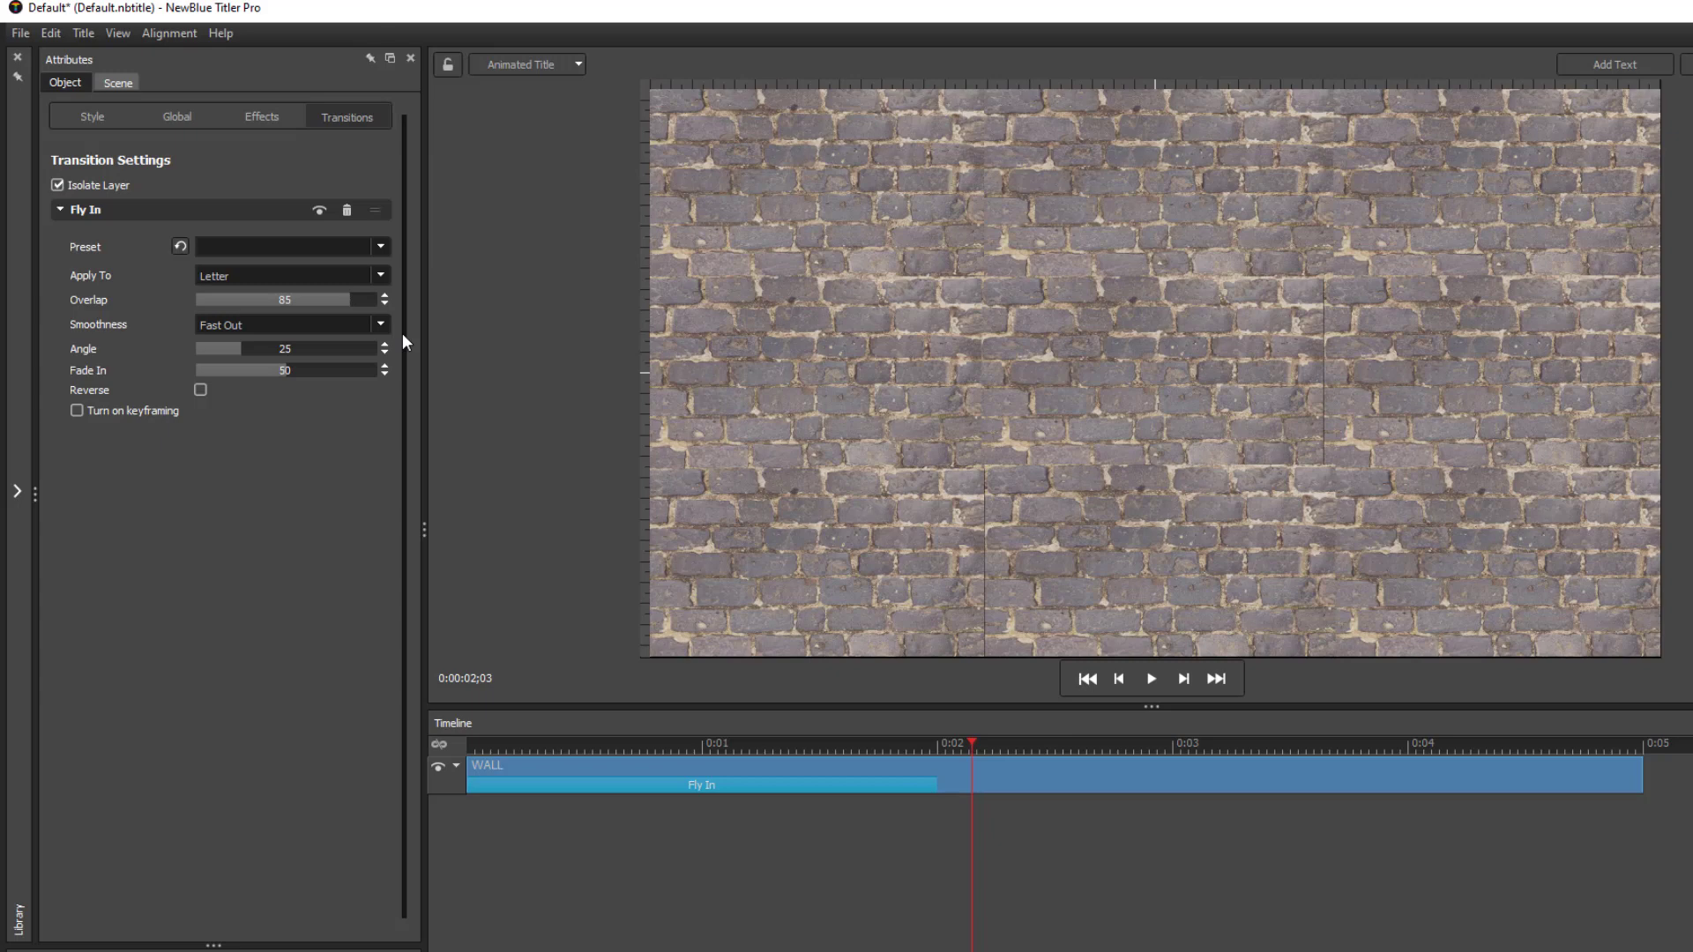
Delete the current Fly In transition and apply the Falling Letters preset to the WALL layer instead.
left_click(346, 209)
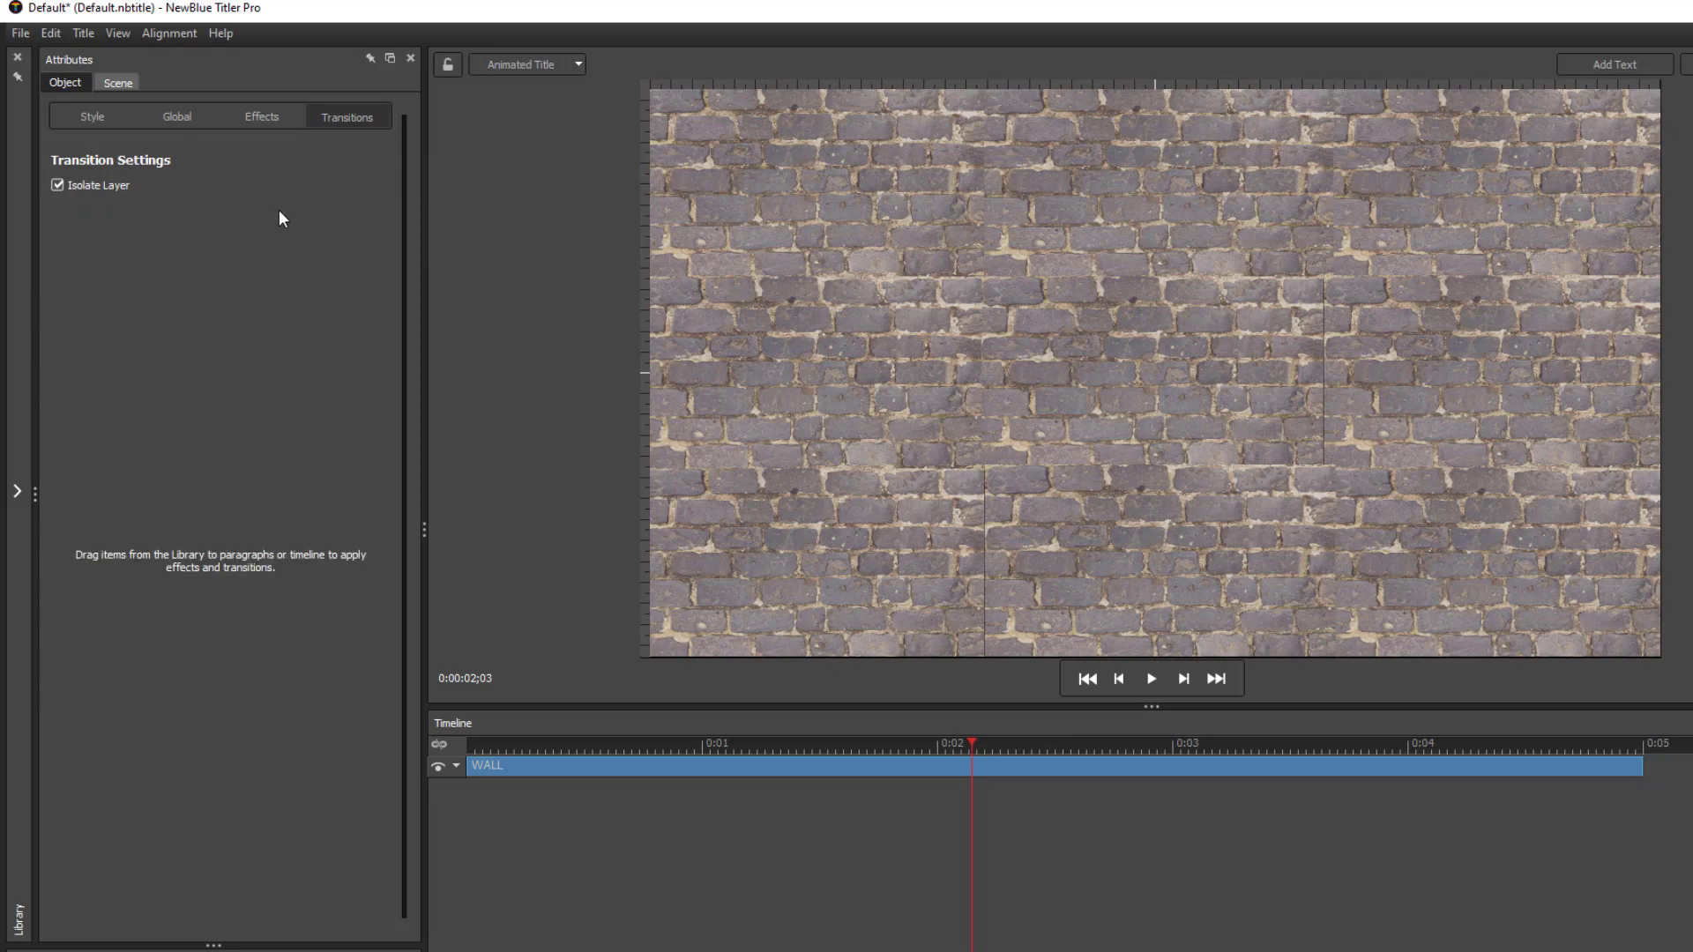
left_click(15, 485)
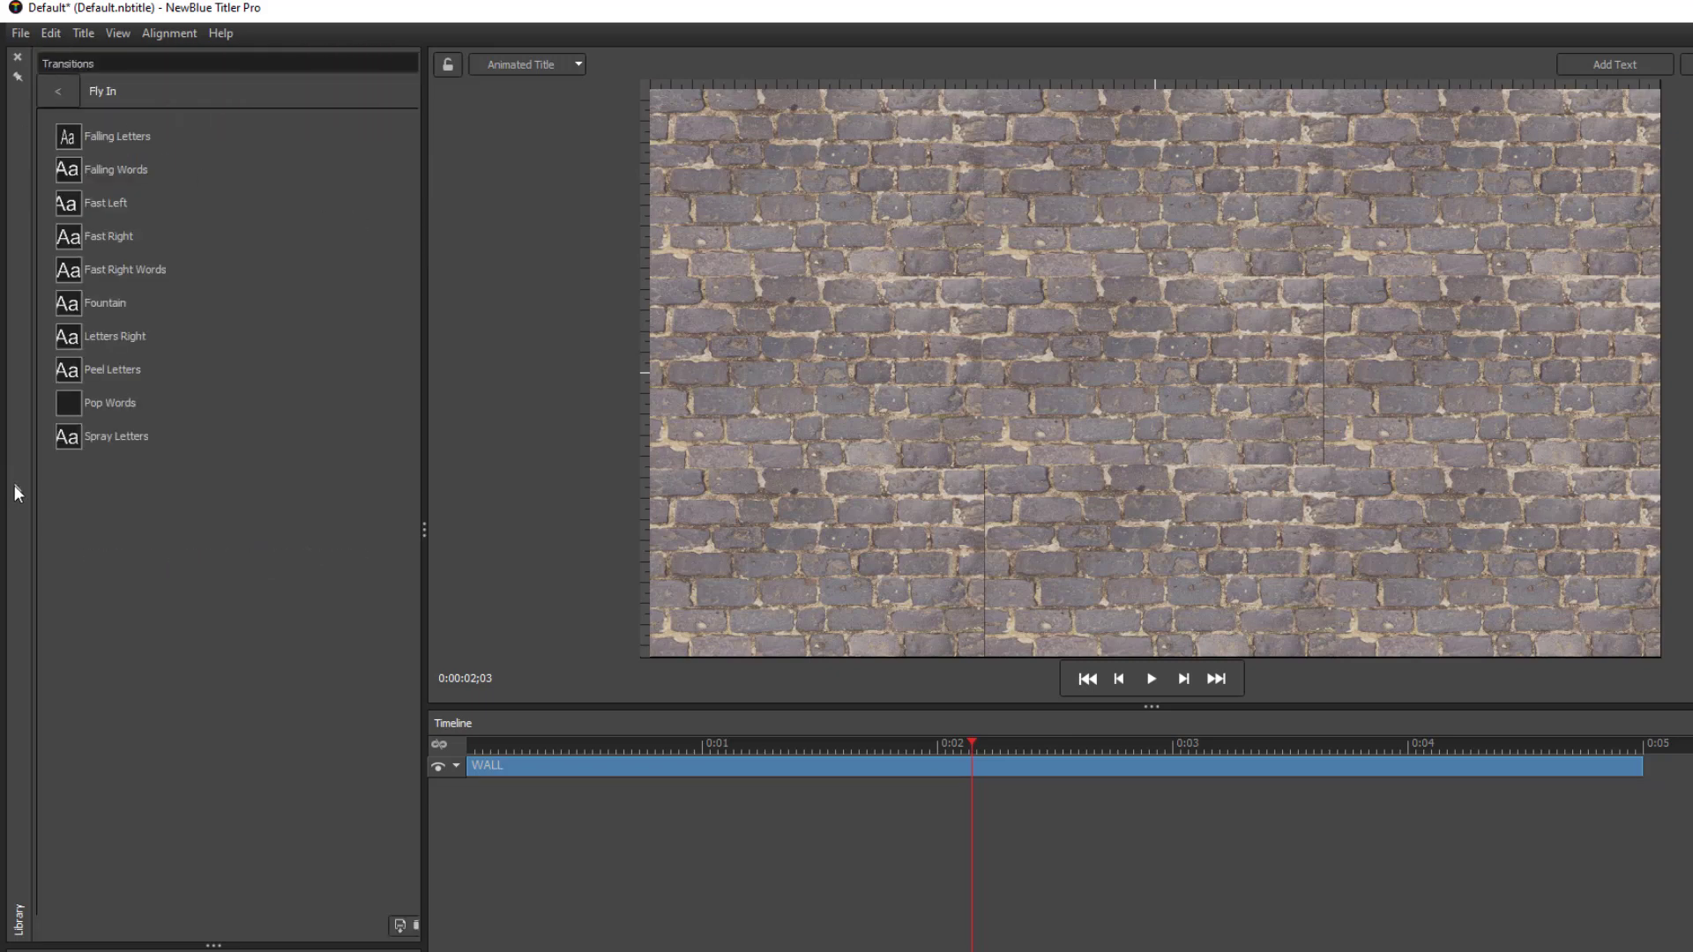
mouse_move(78, 134)
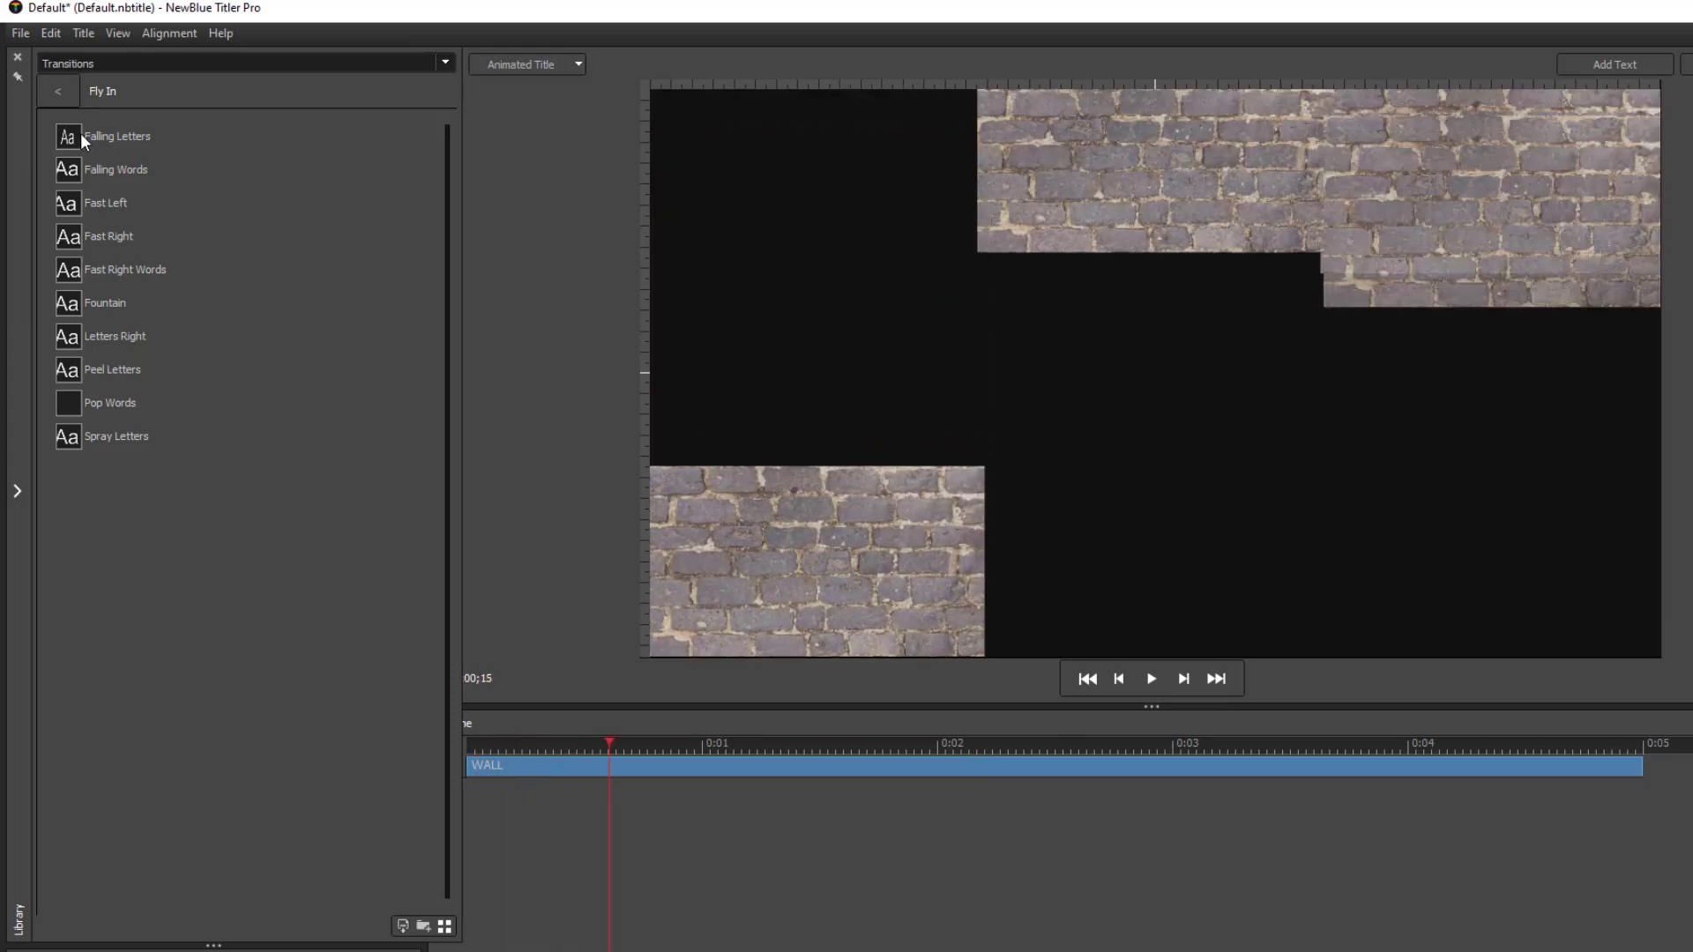
left_click(74, 134)
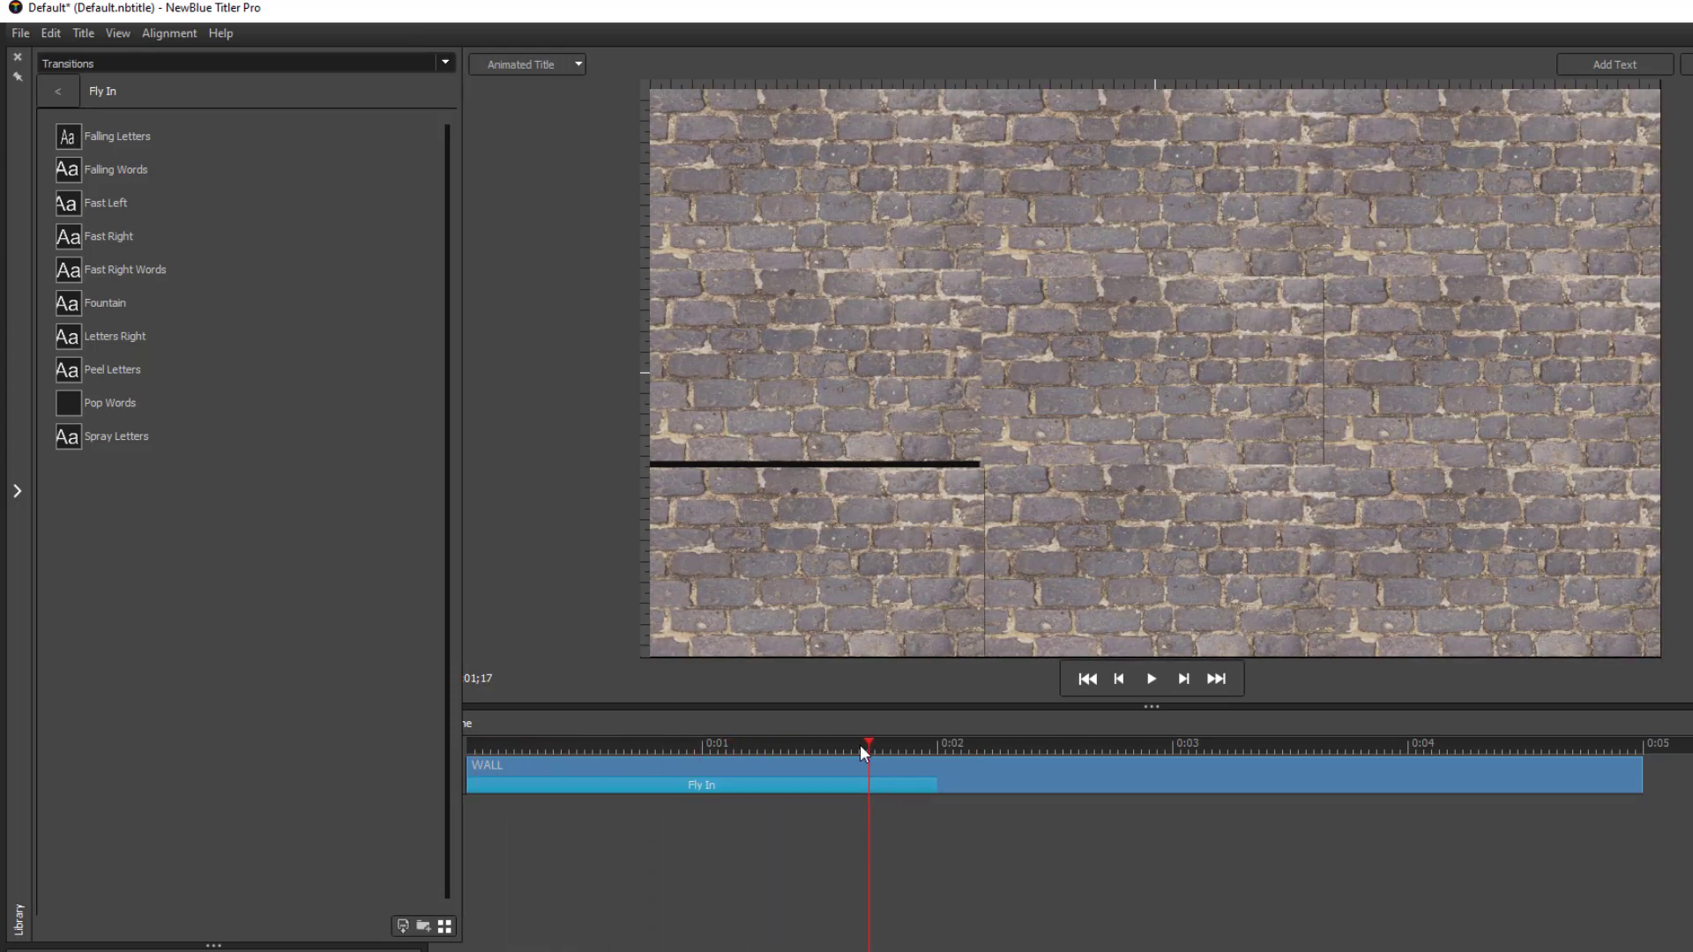
Play the WALL layer's Falling Letters transition from the start of the timeline.
left_click_drag(867, 745, 474, 772)
key("space")
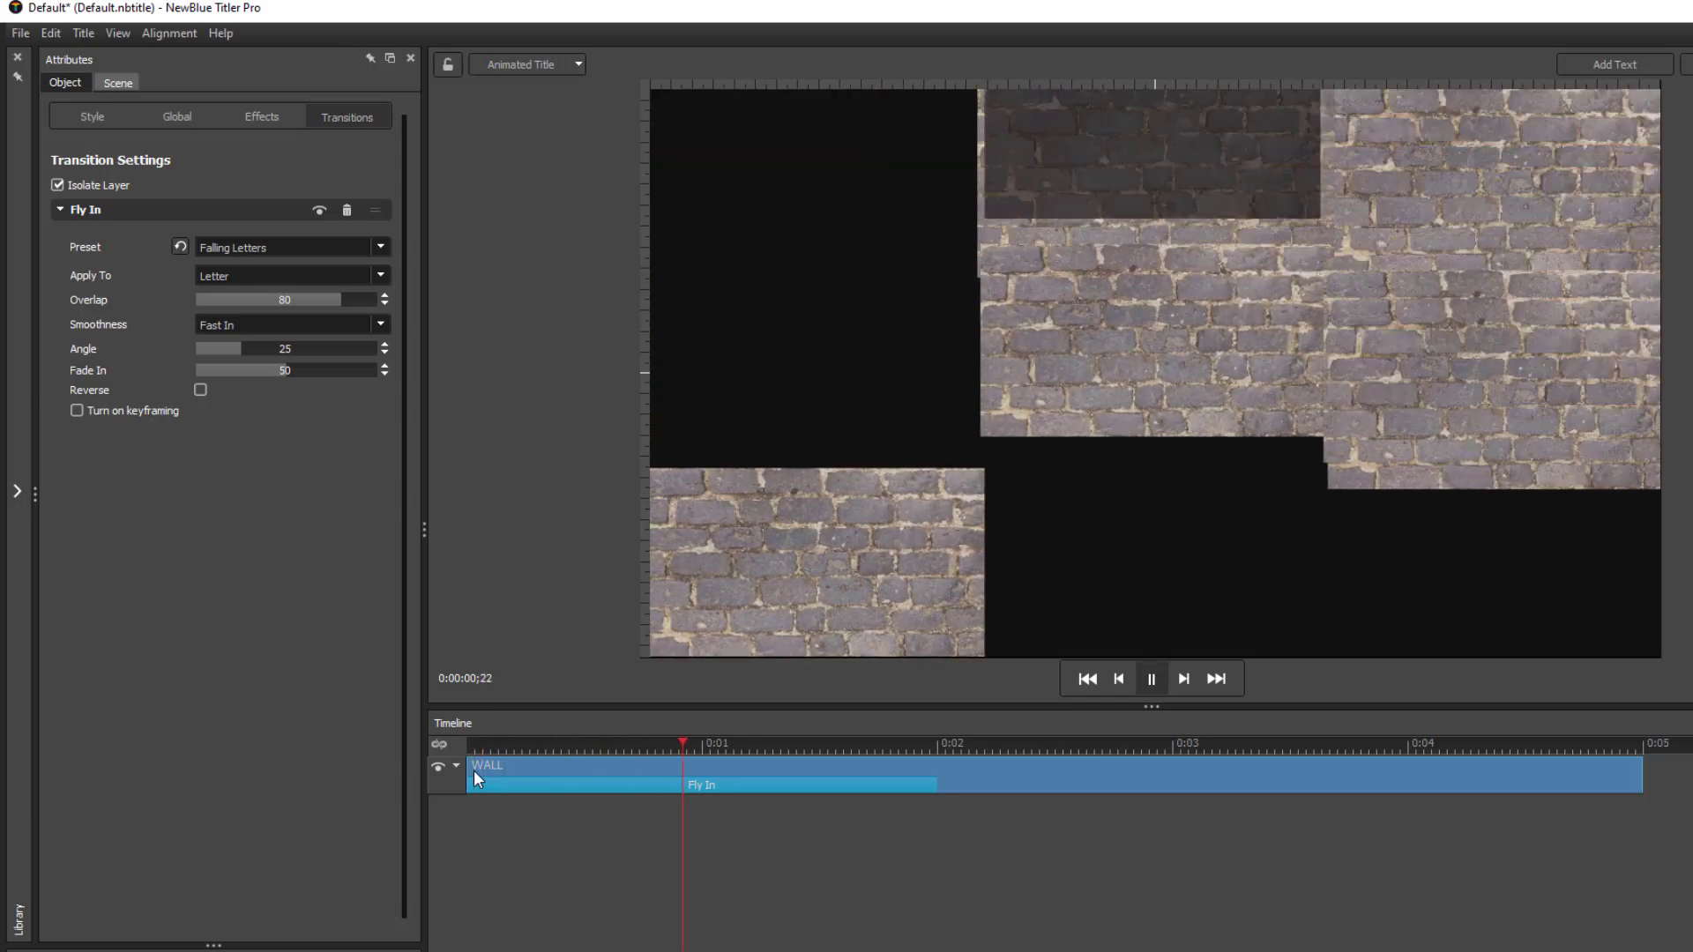
key("space")
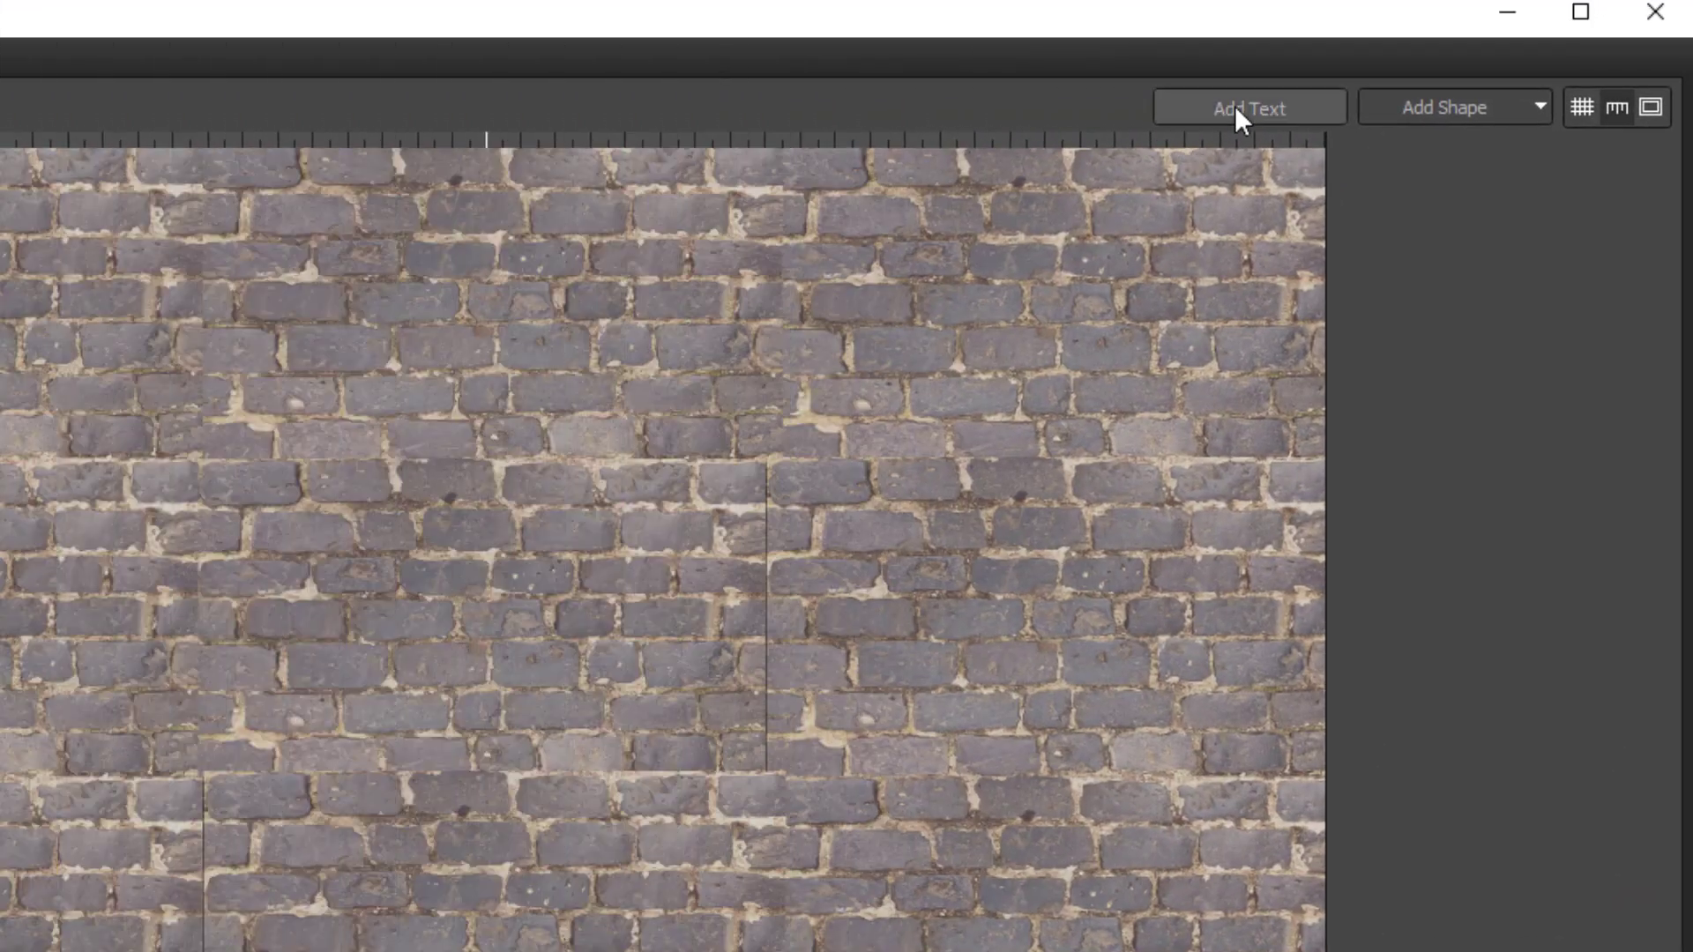
Add a text paragraph and place its layer above the WALL layer in the timeline.
left_click(1235, 105)
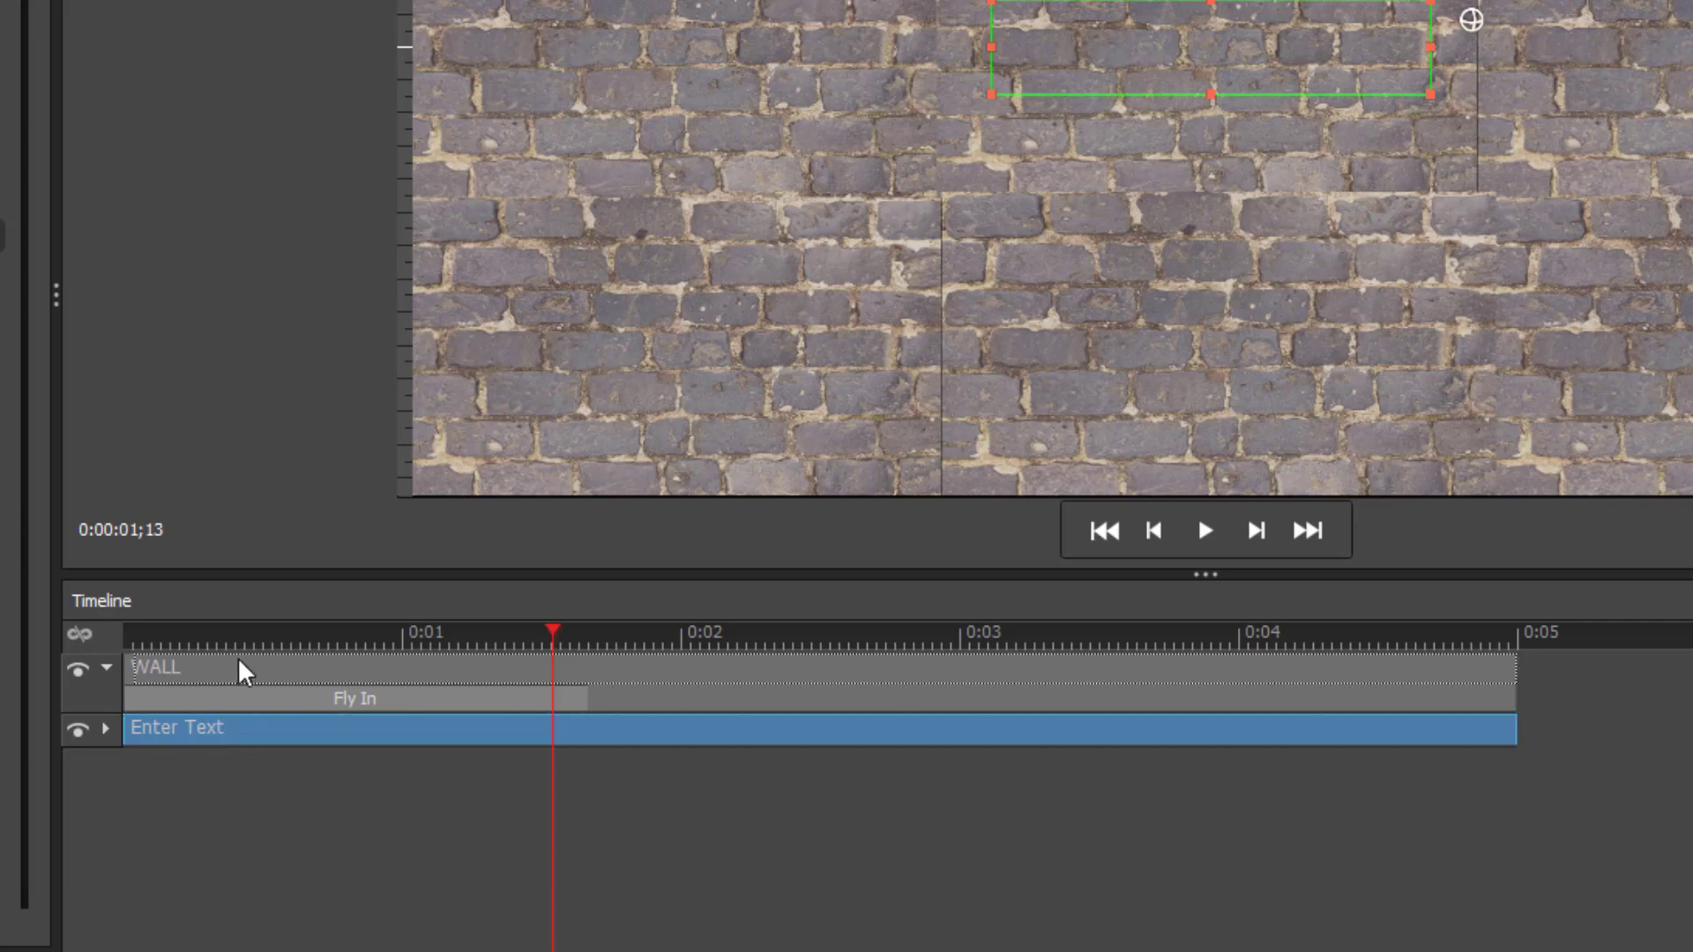
left_click_drag(244, 662, 246, 663)
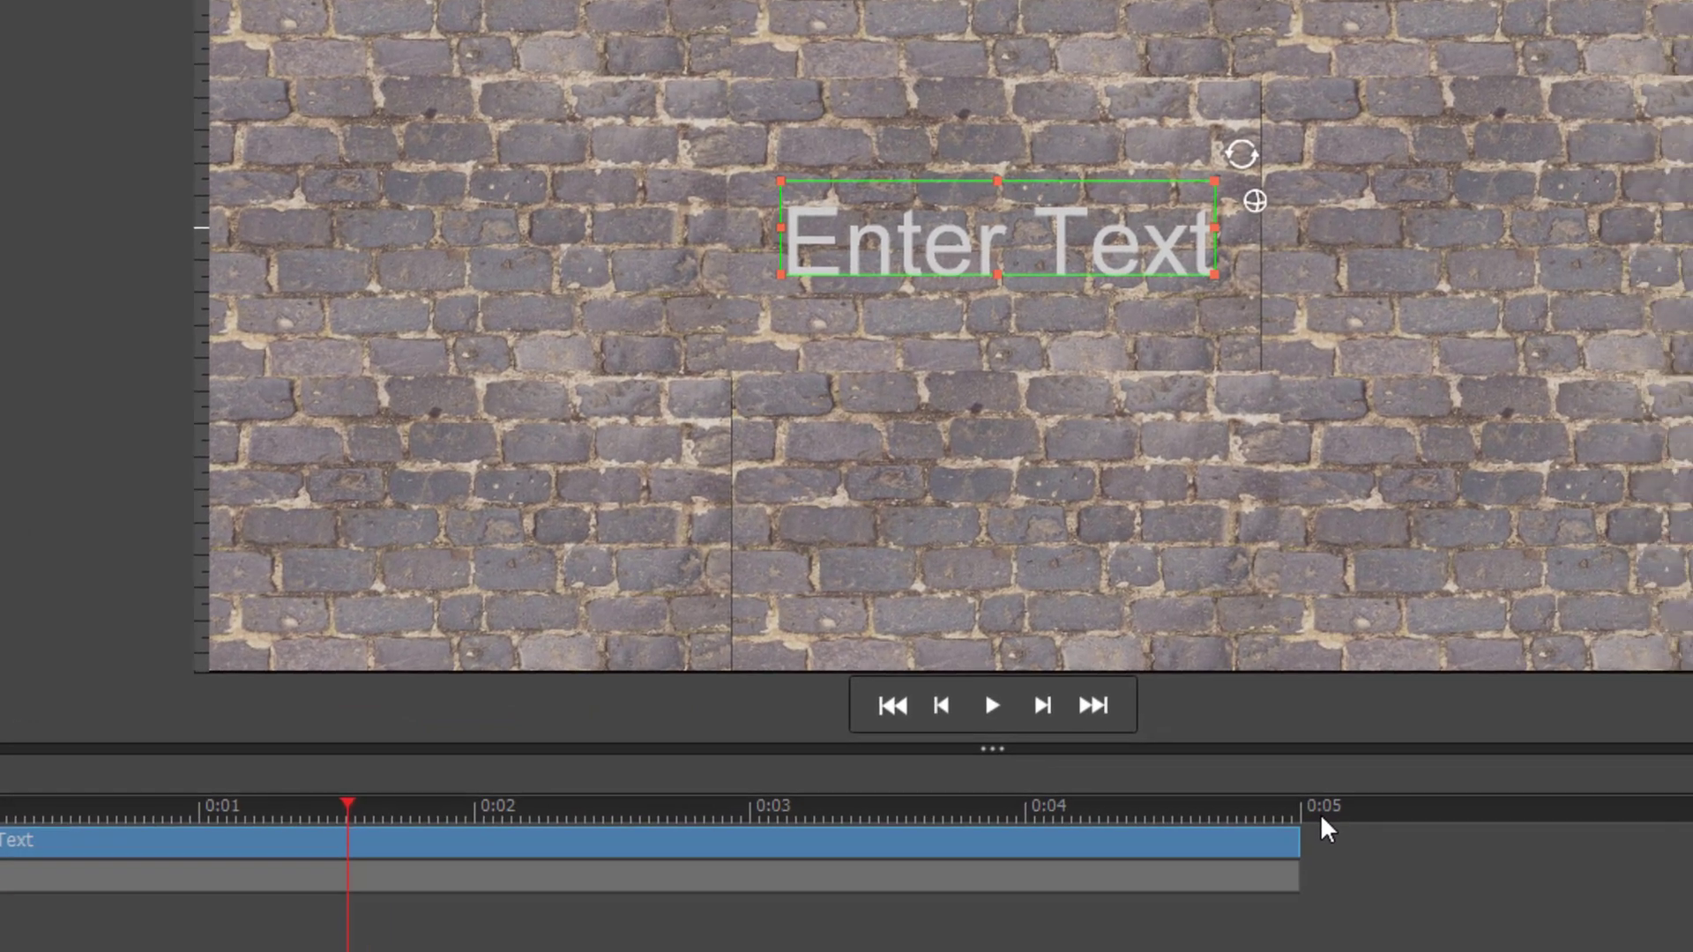
Set the title duration to 6 seconds and extend both the text and WALL layers to 0:06.
left_click(1614, 679)
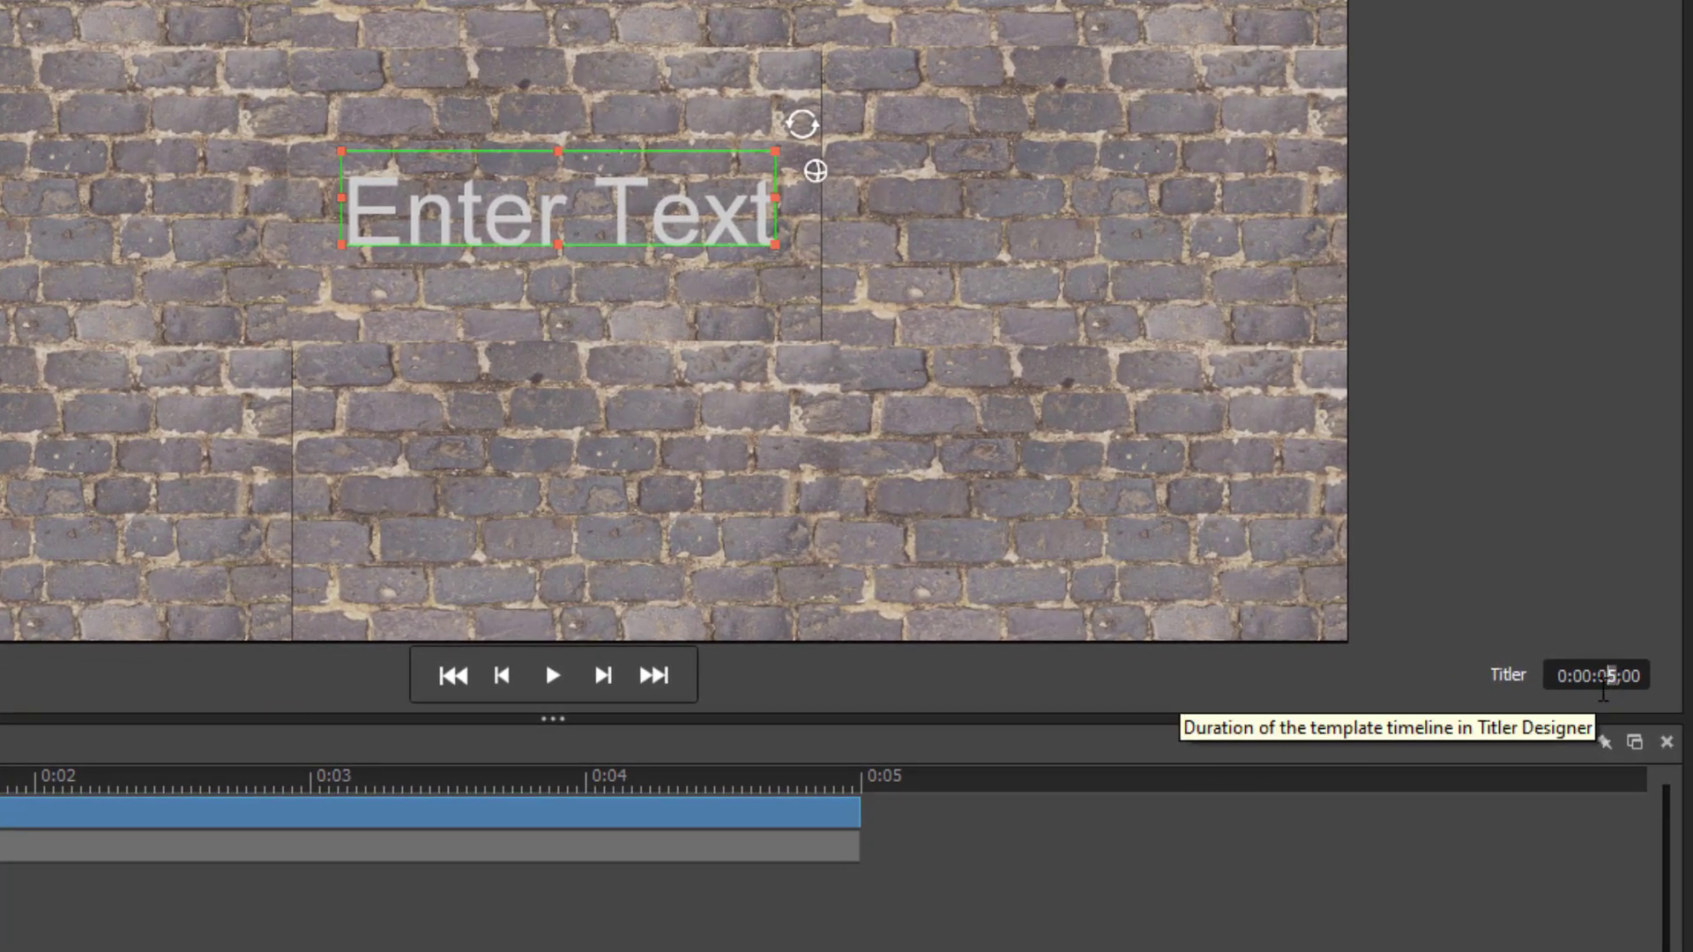
type("6")
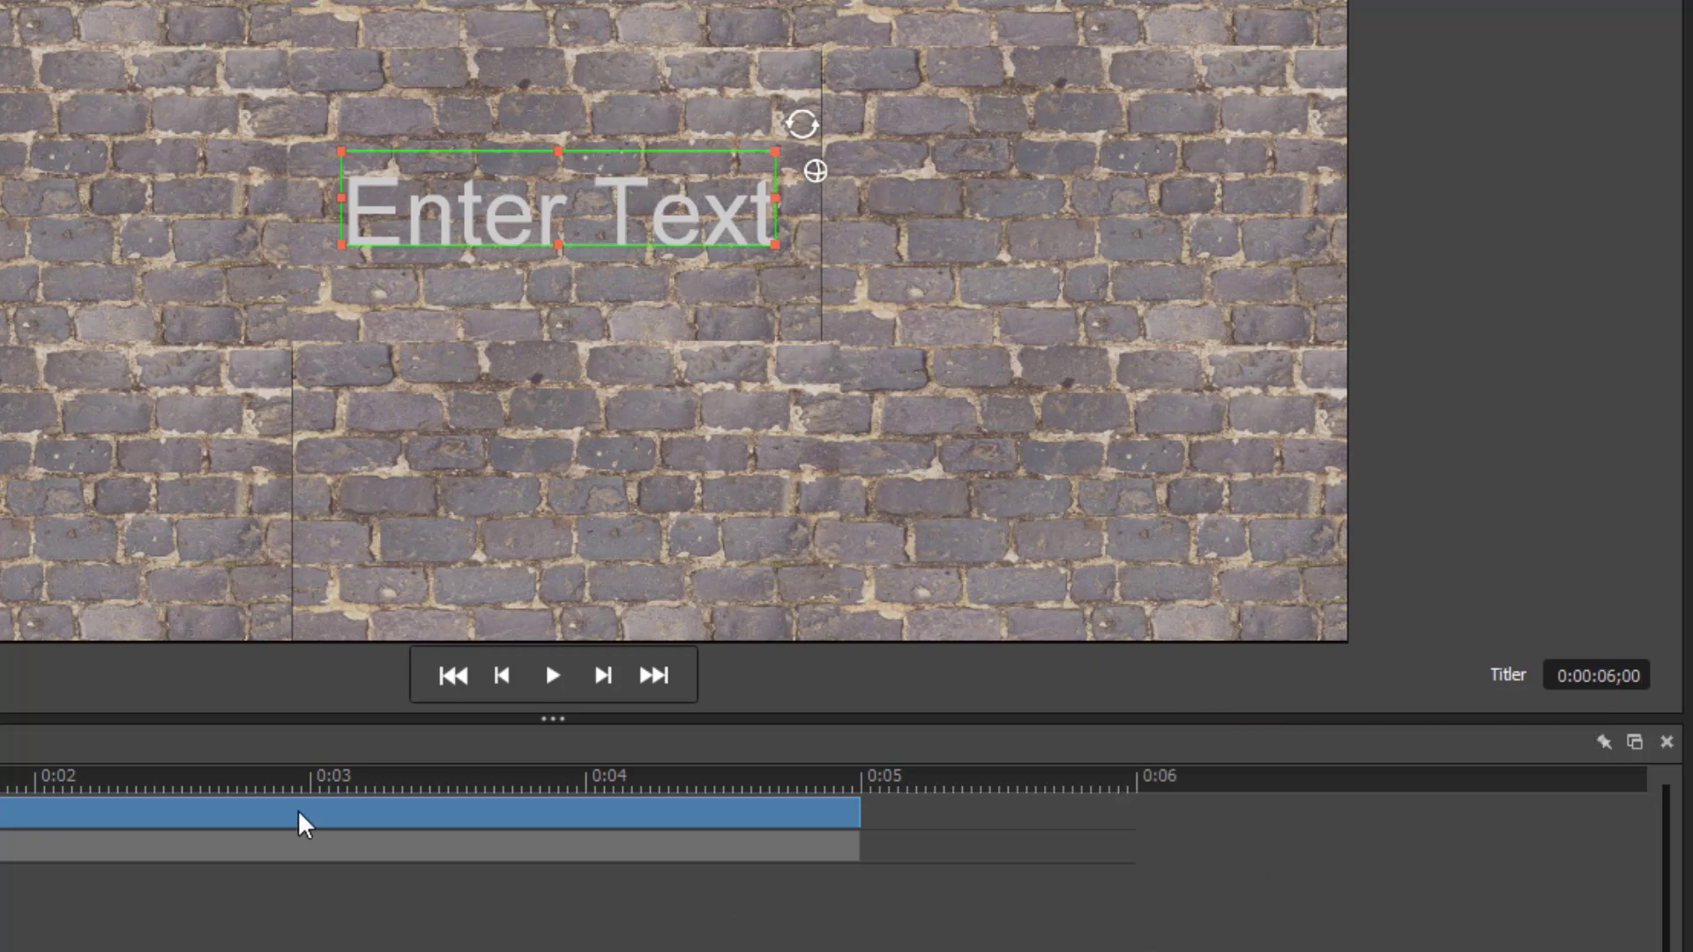
left_click(269, 820)
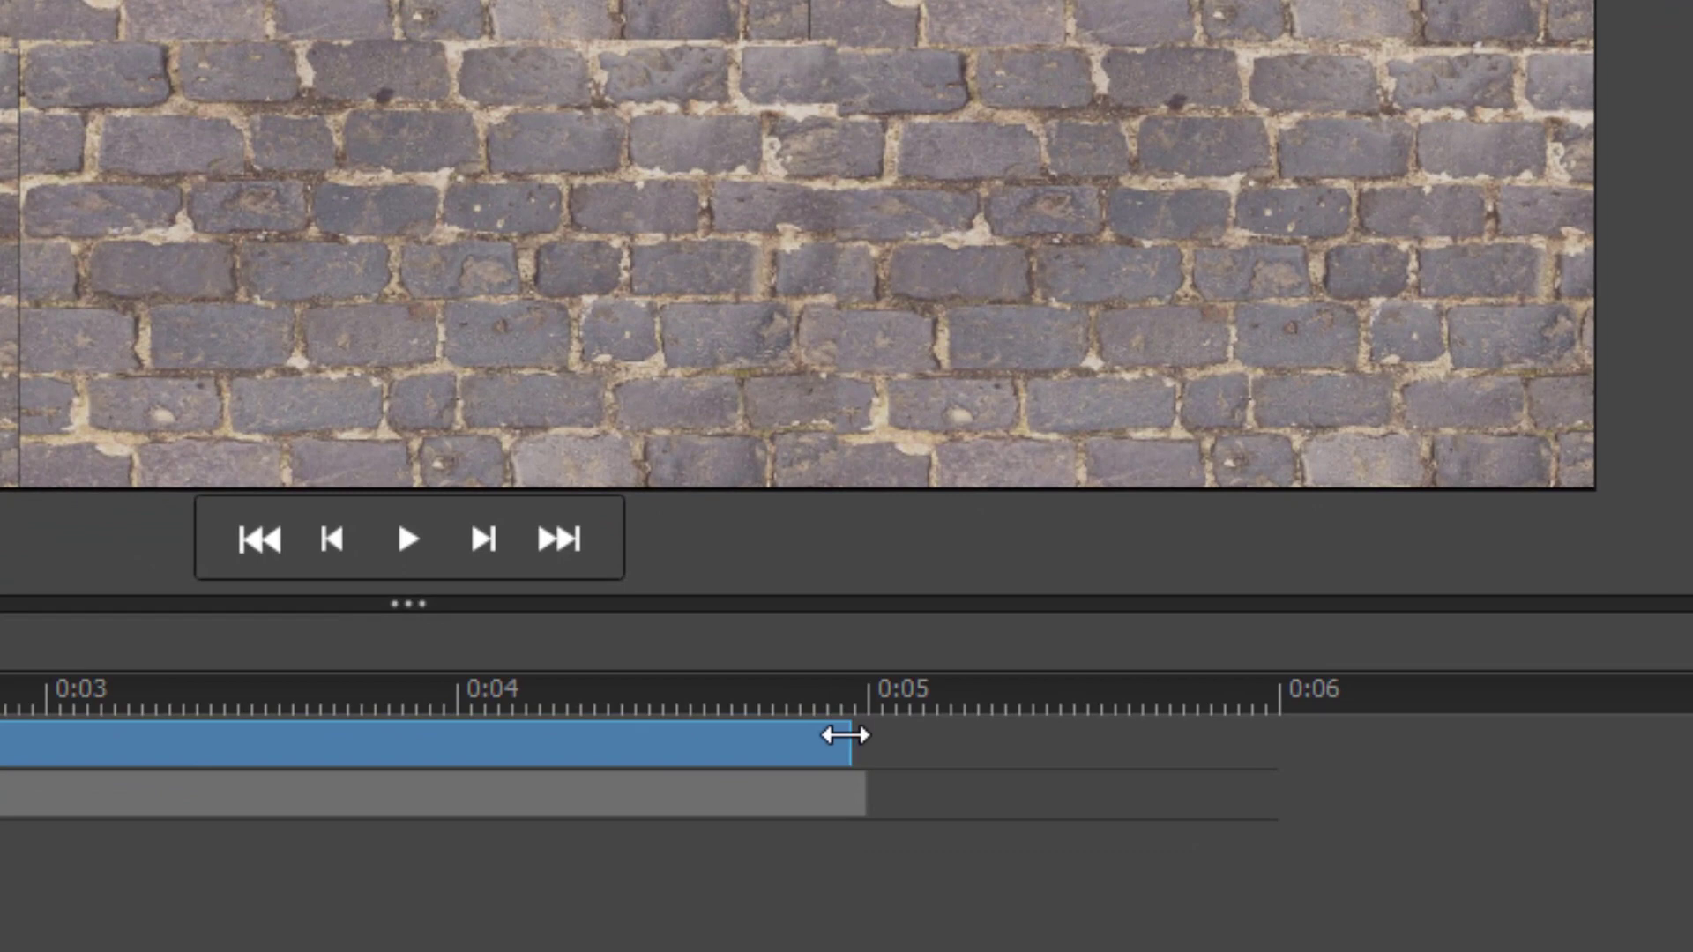
left_click(845, 750)
left_click_drag(844, 737, 1270, 751)
left_click(842, 801)
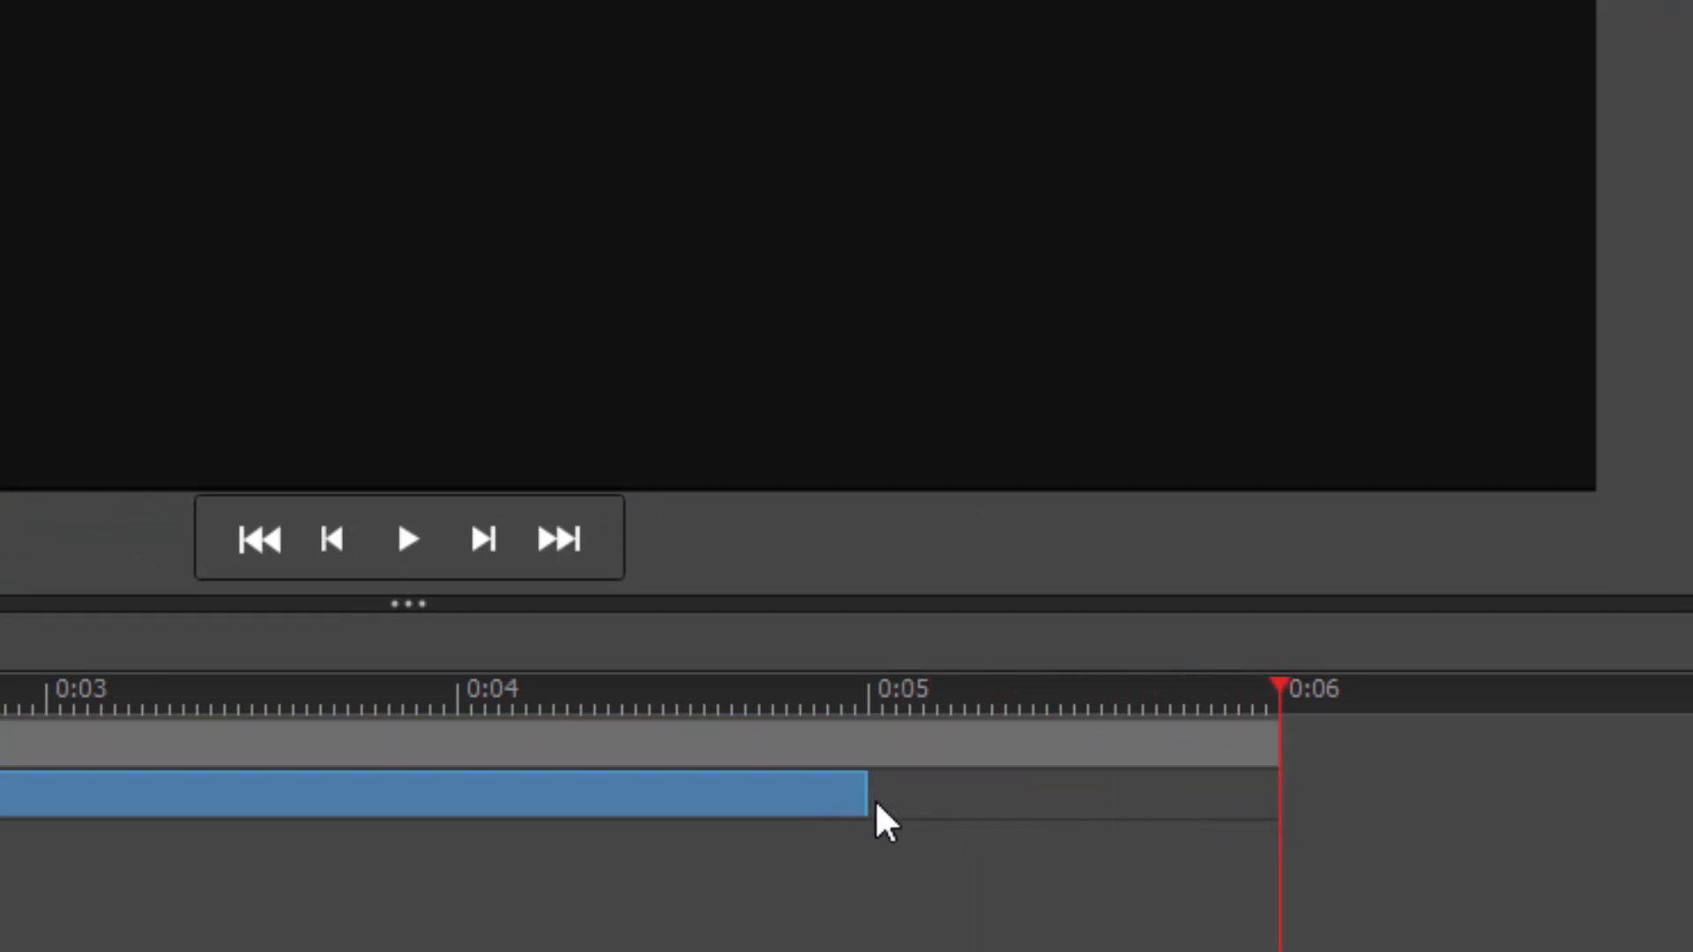
left_click_drag(918, 800, 1275, 800)
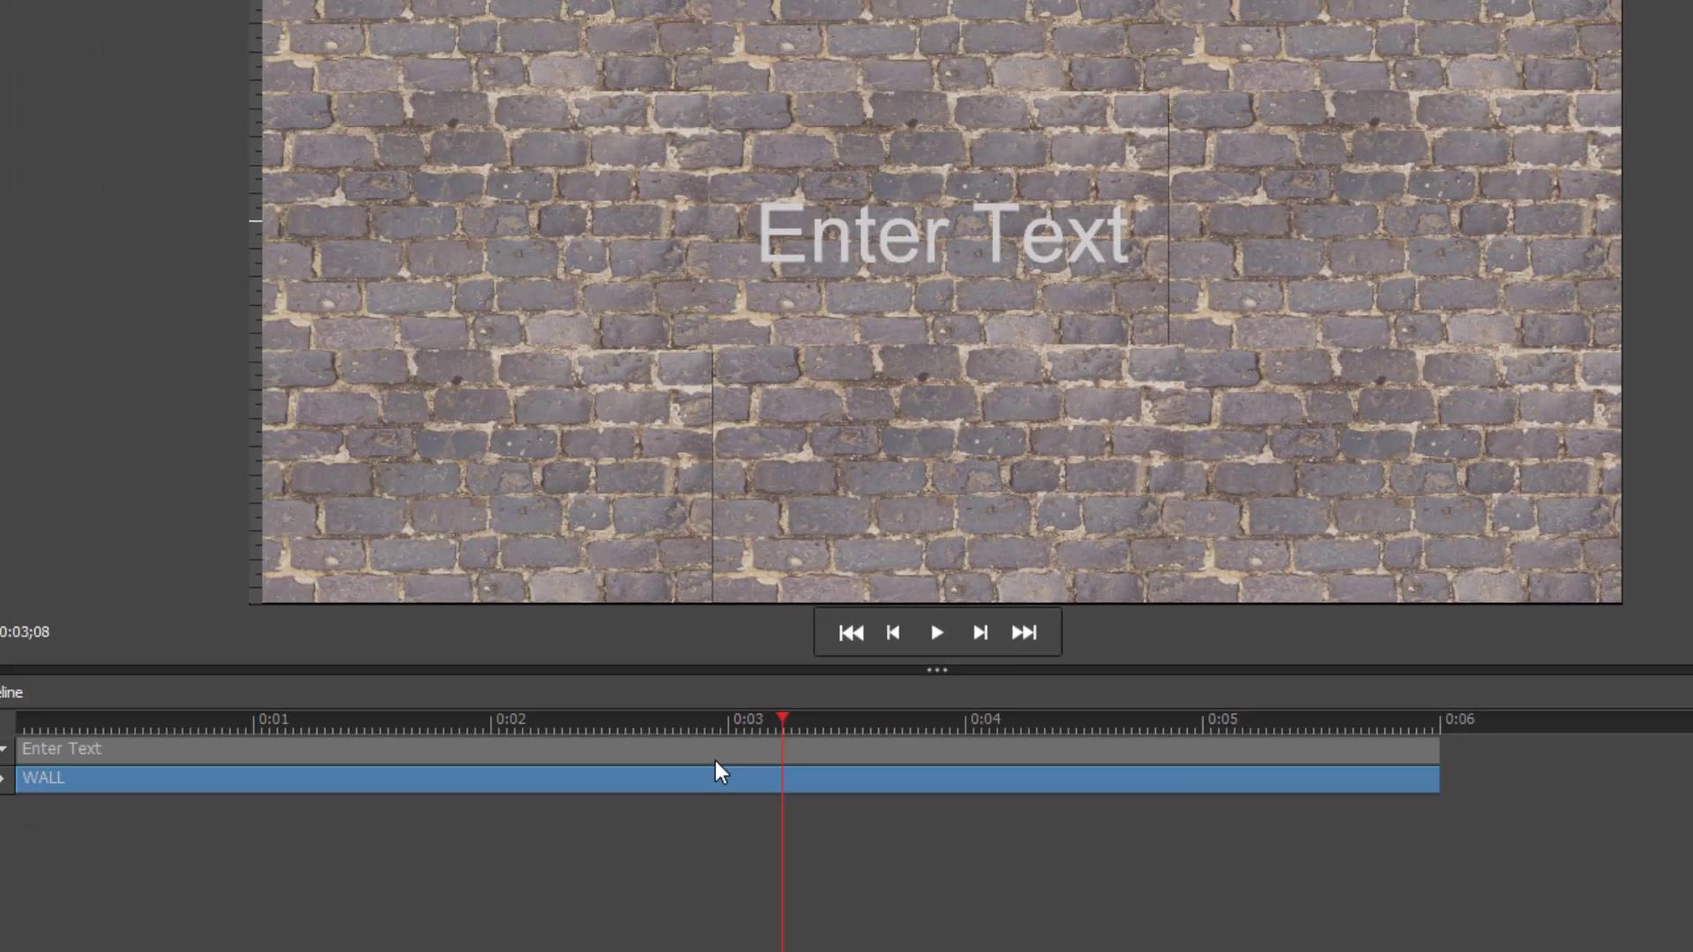
Replace the placeholder text on the upper layer with GRIPSS TUTORIALS.
left_click(906, 747)
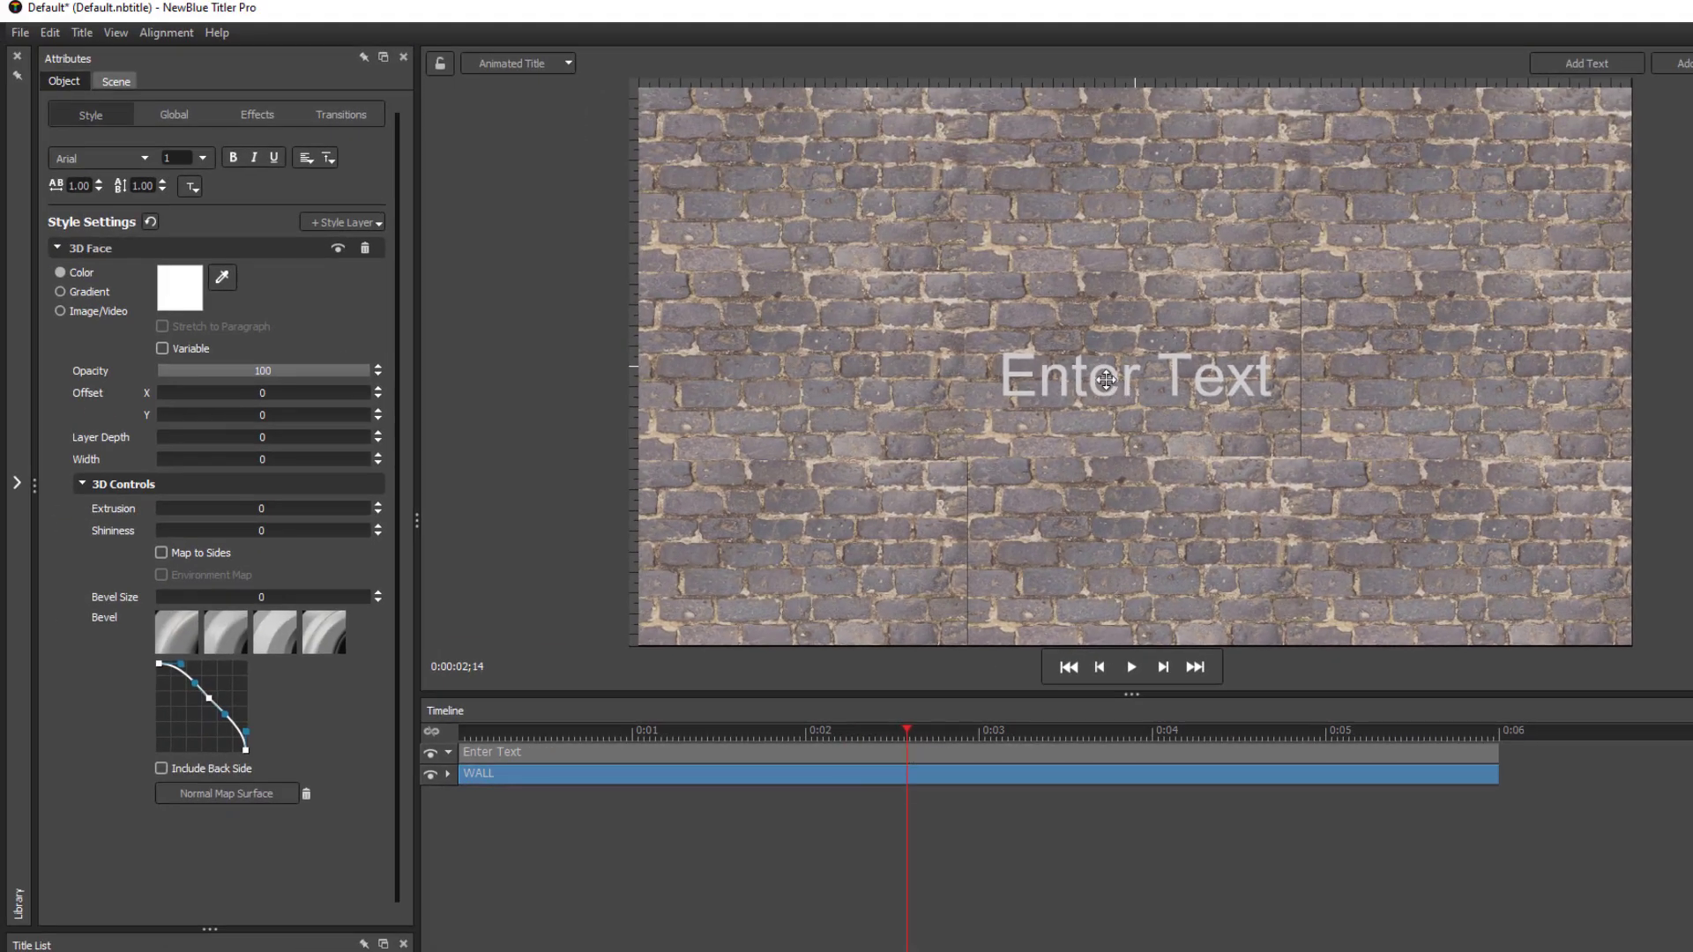
left_click(952, 754)
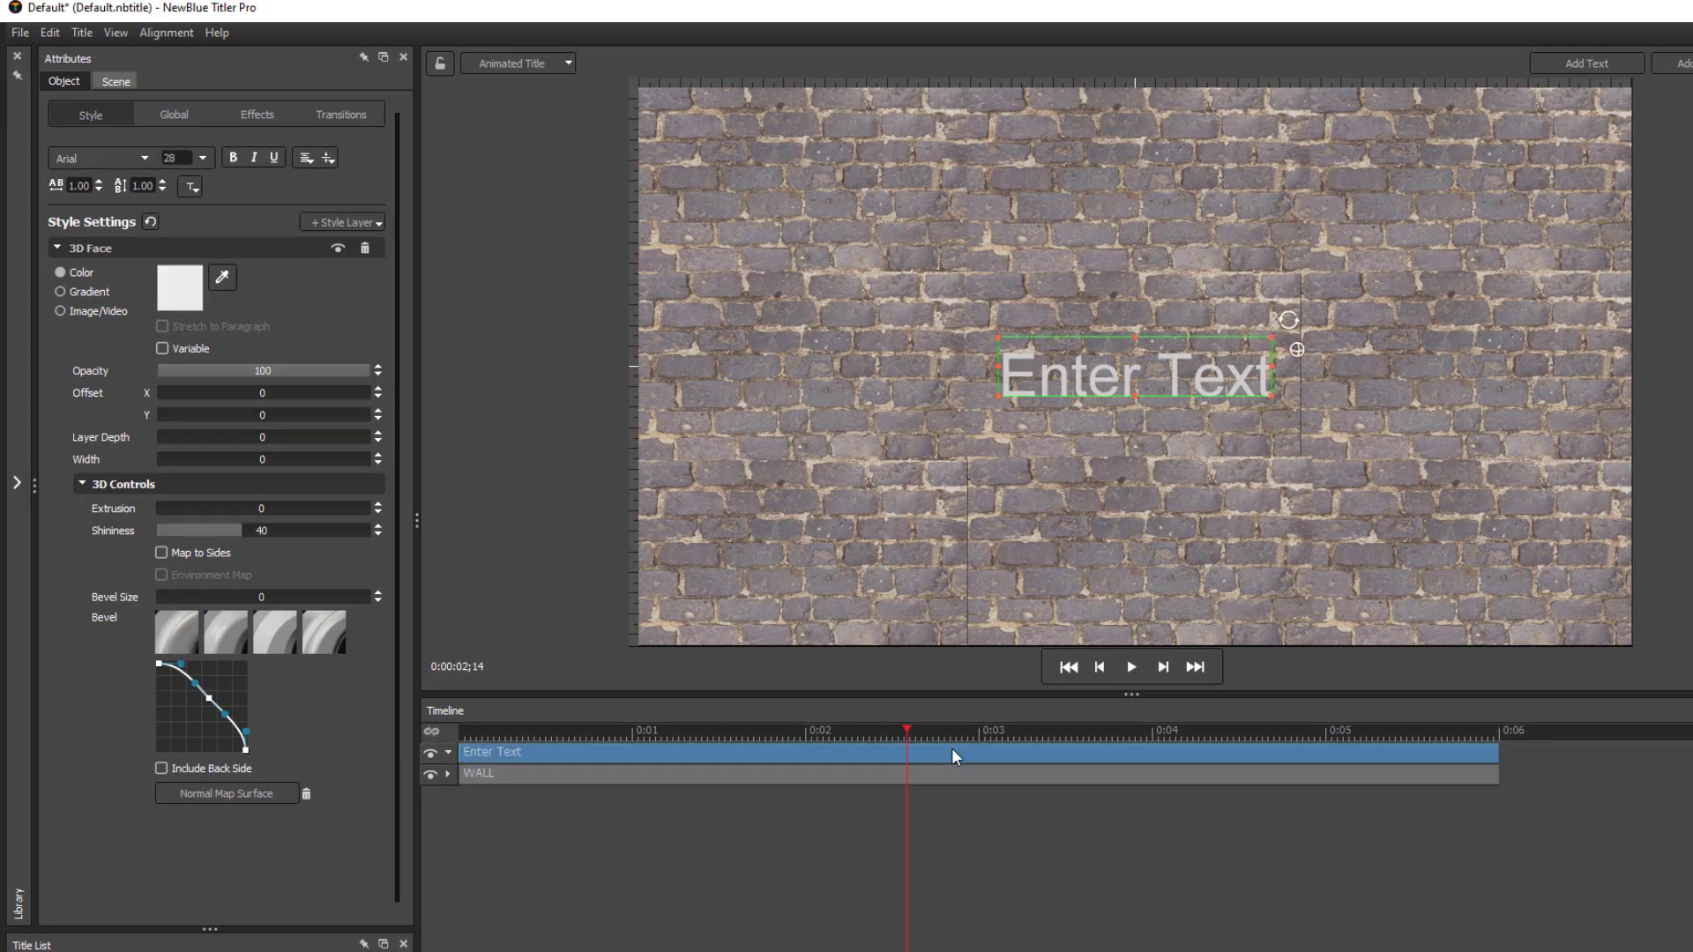
double_click(1134, 370)
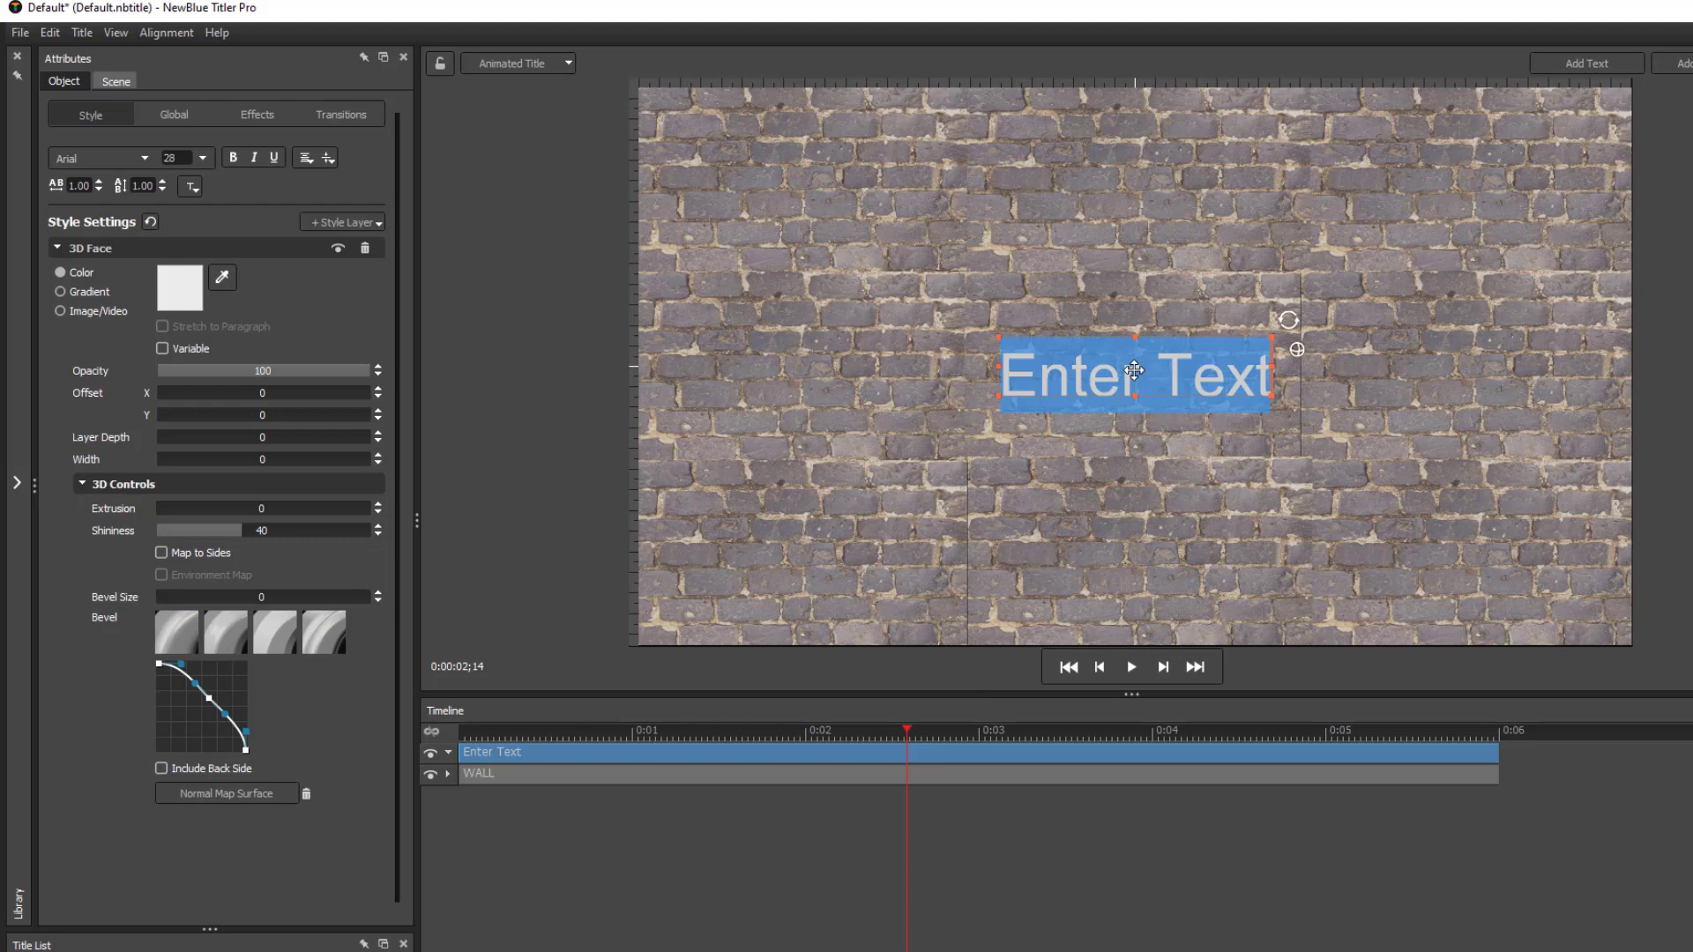
type("G")
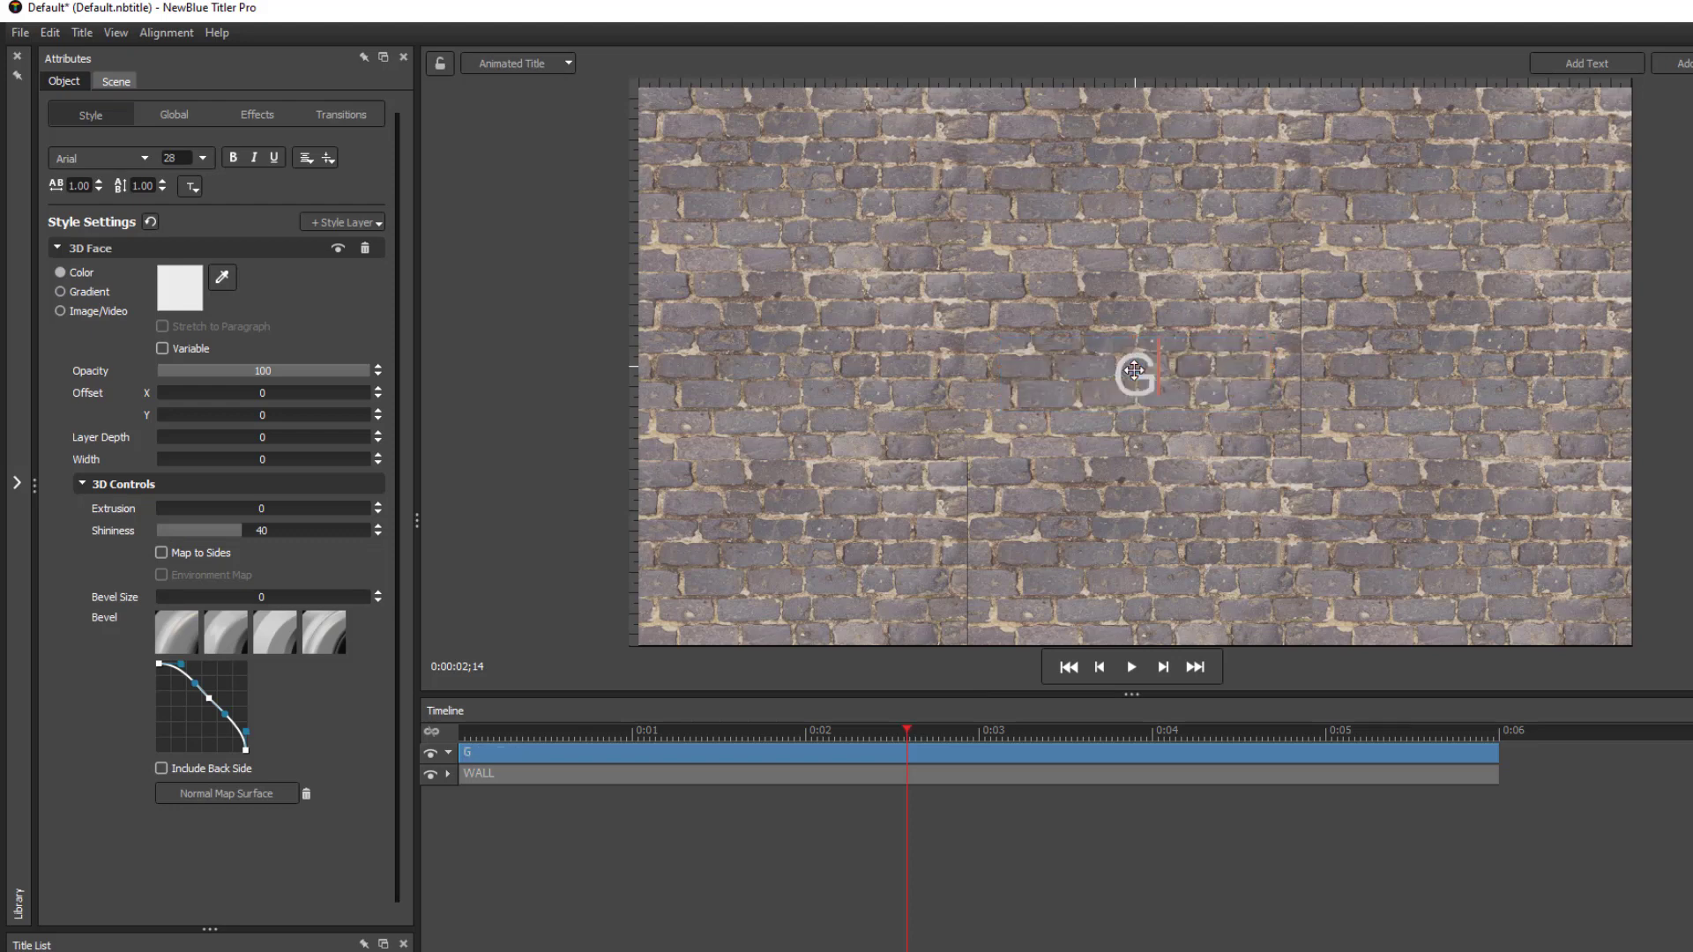
type("RIPSS")
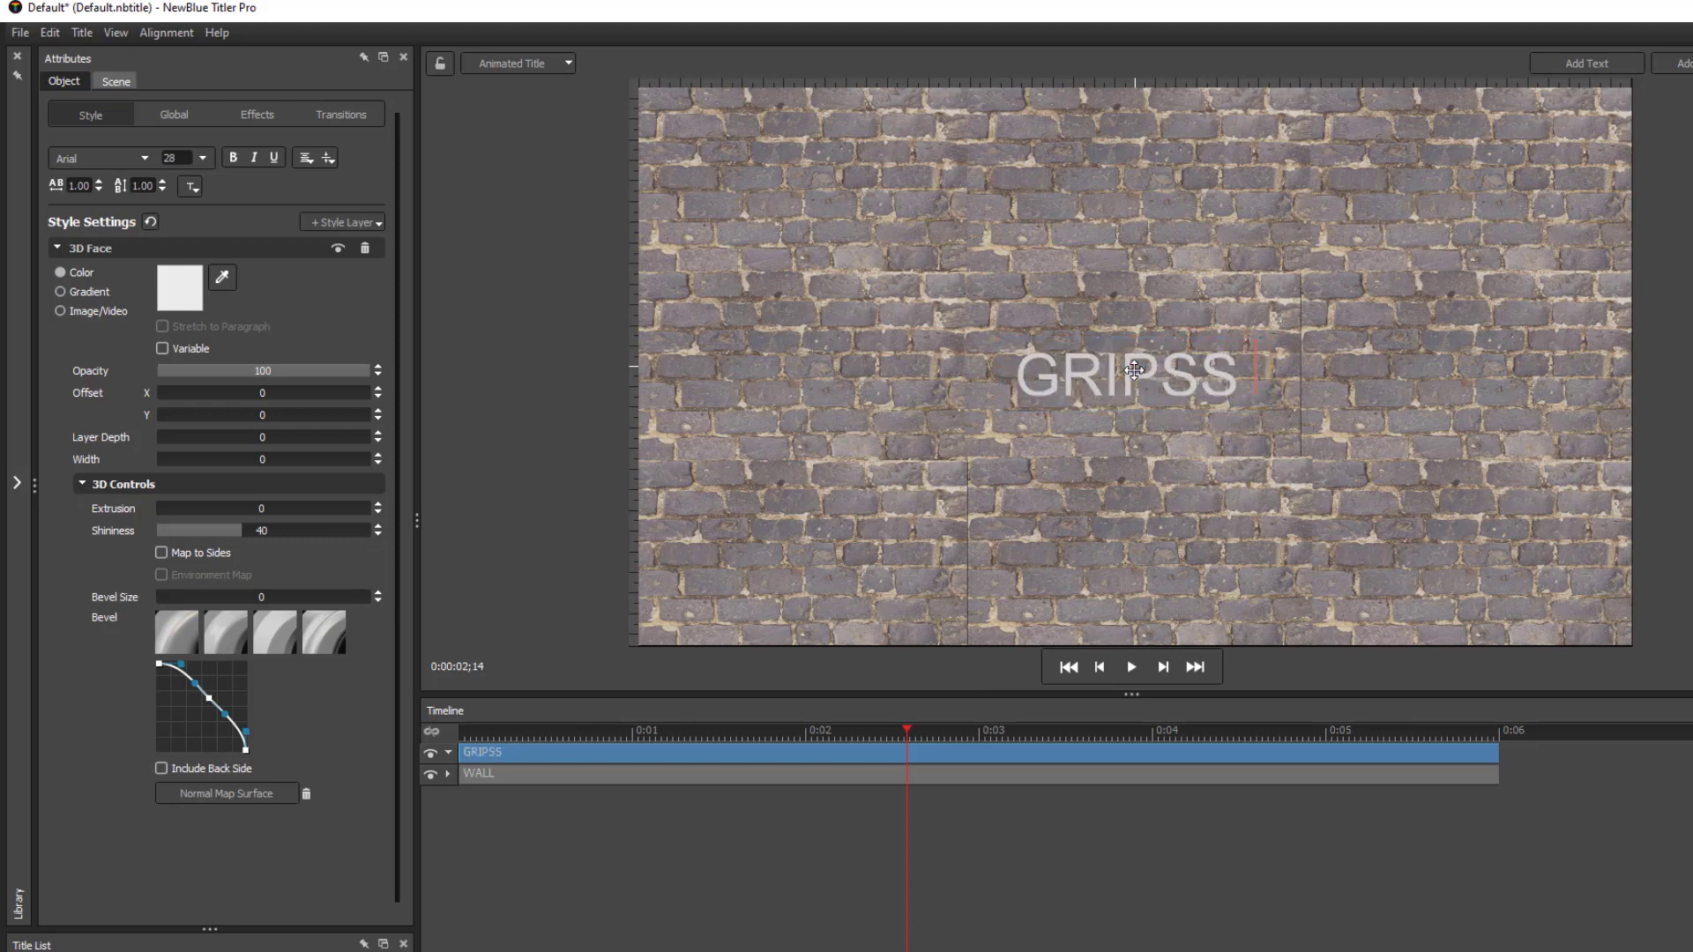
type(" TUTORIALS")
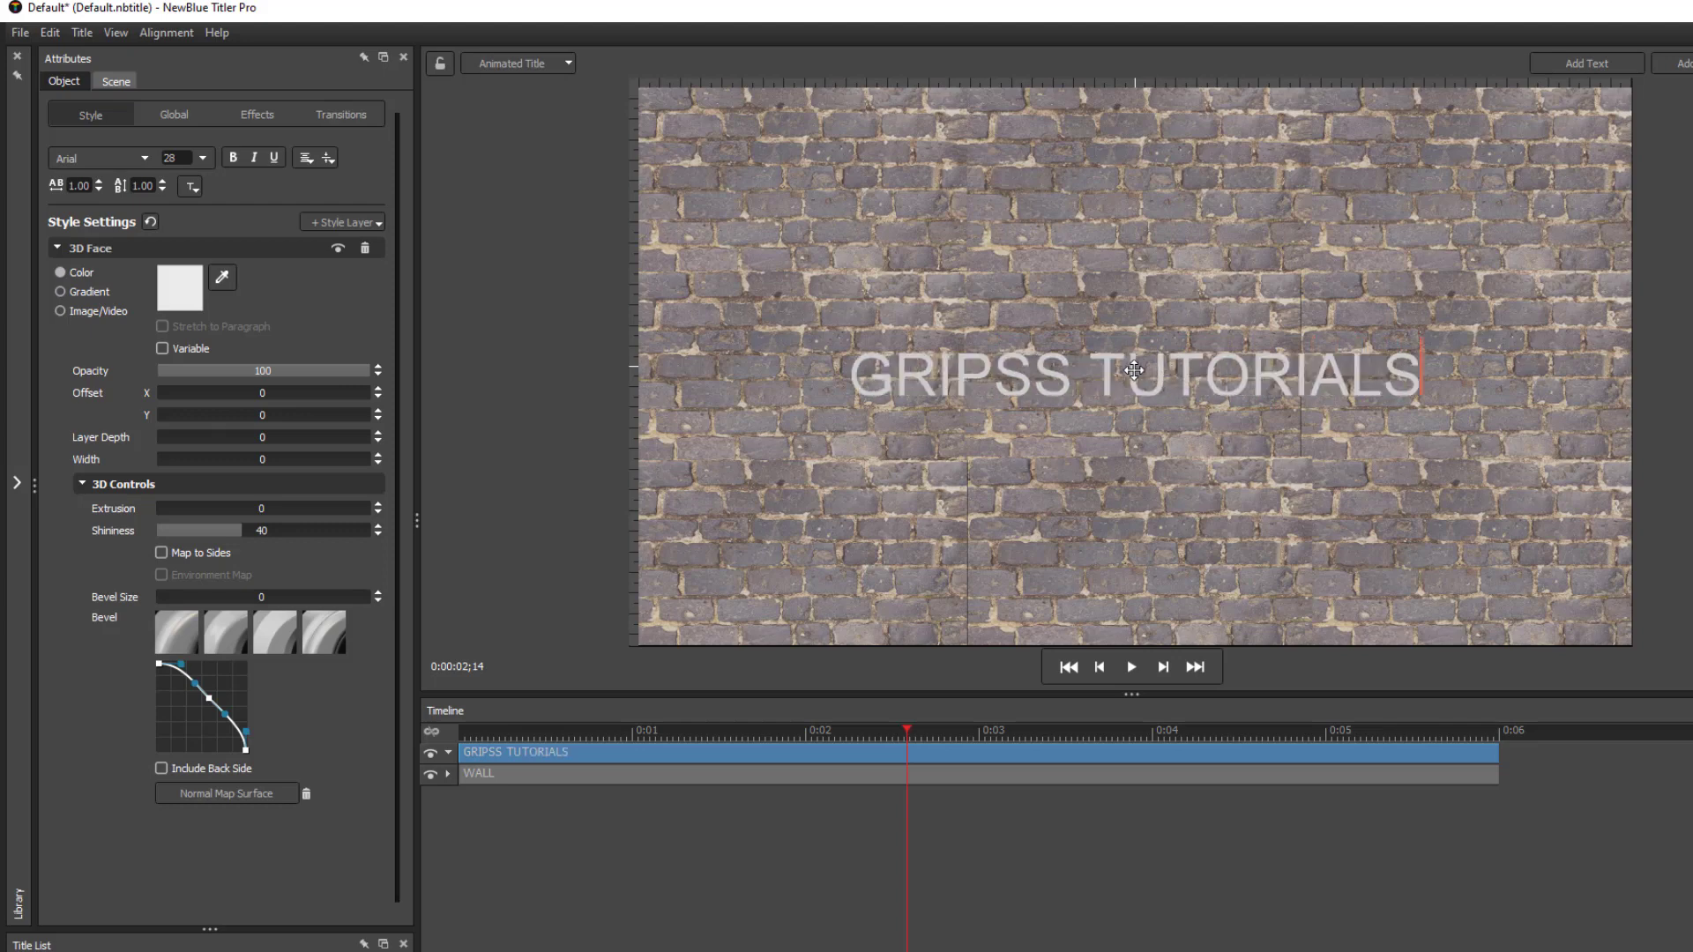
key("Escape")
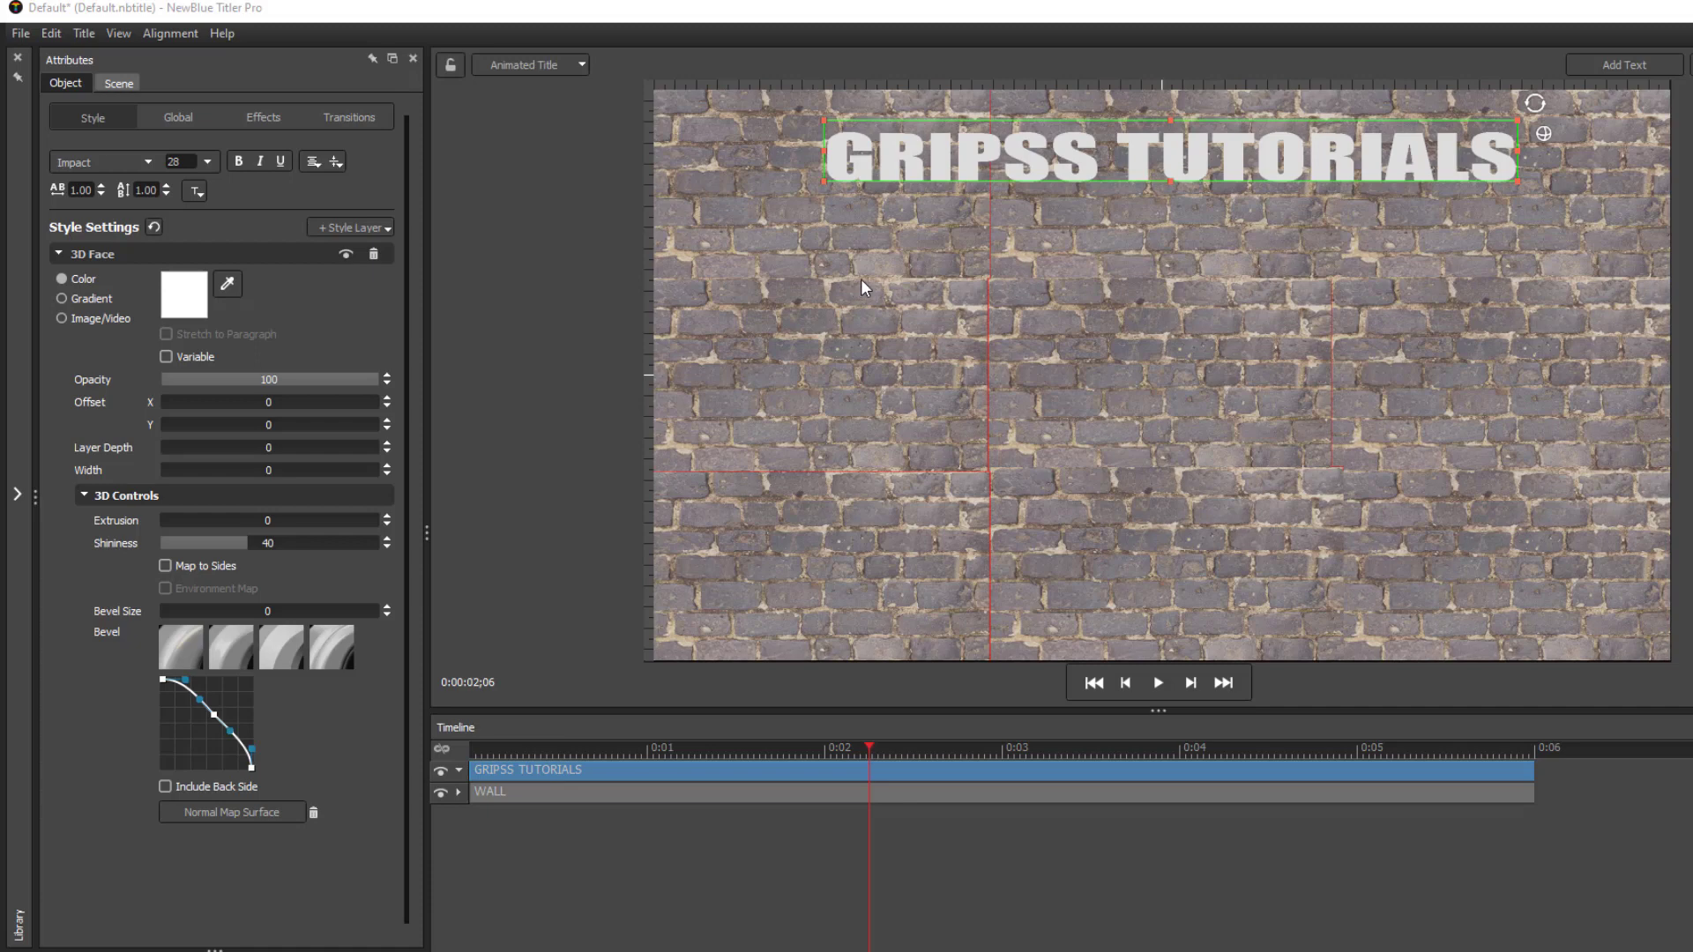
Tilt the GRIPSS TUTORIALS title in 3D over the wall and set its extrusion to 5.
left_click_drag(1547, 136, 1131, 274)
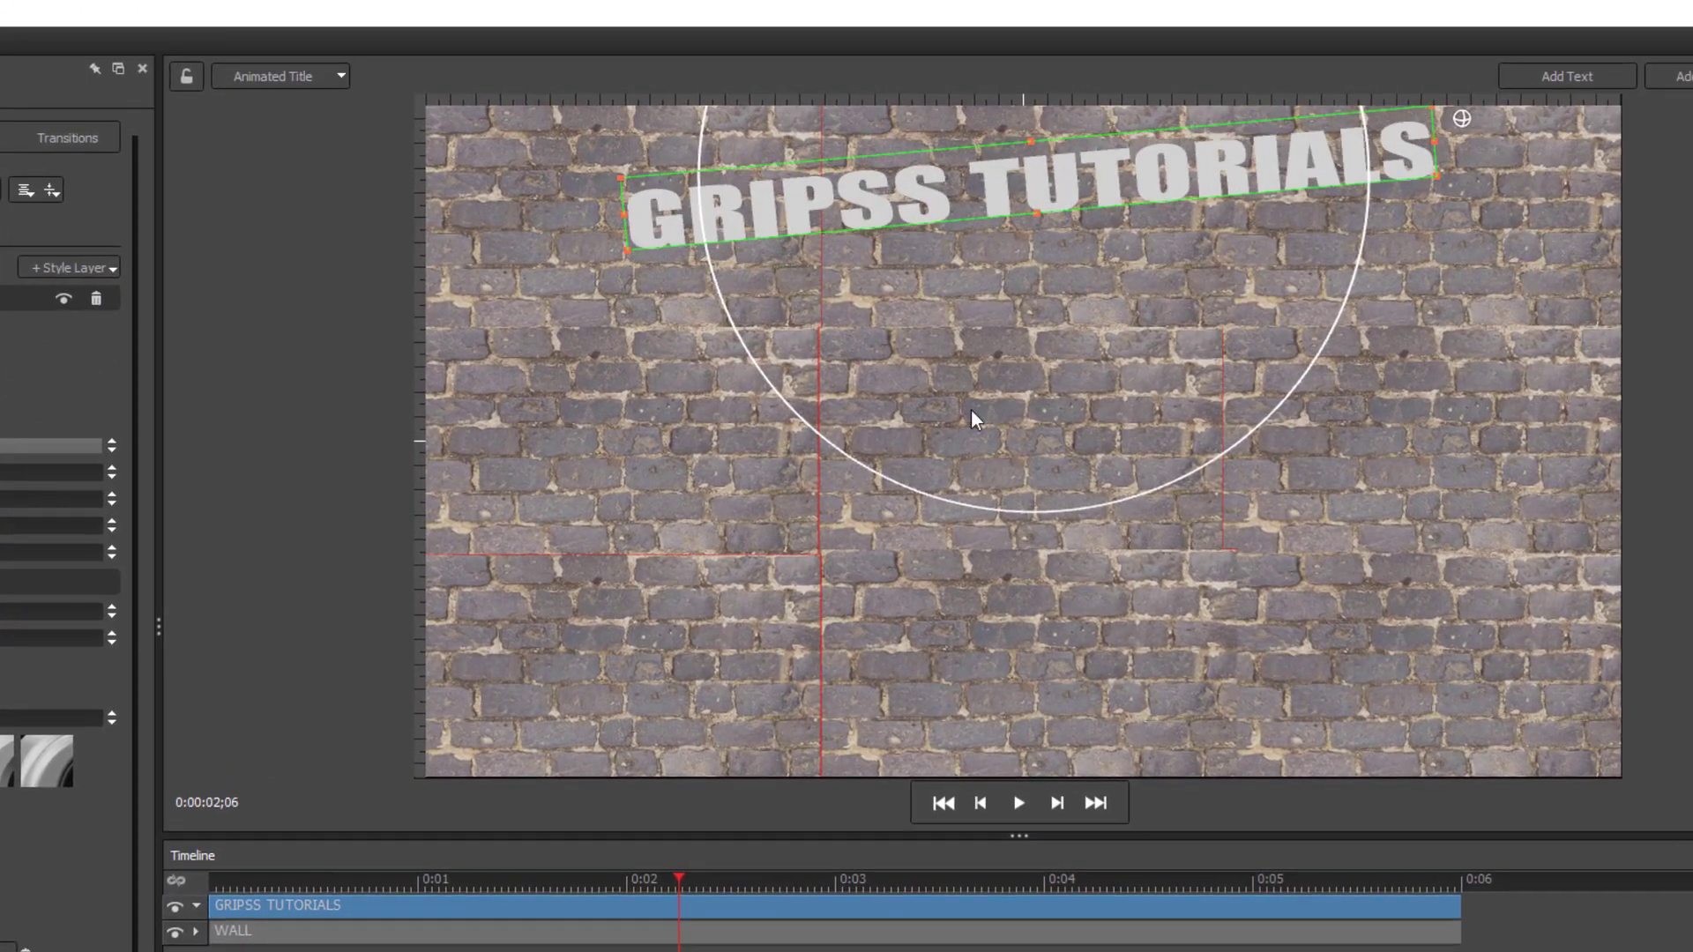
left_click_drag(1076, 392, 1146, 258)
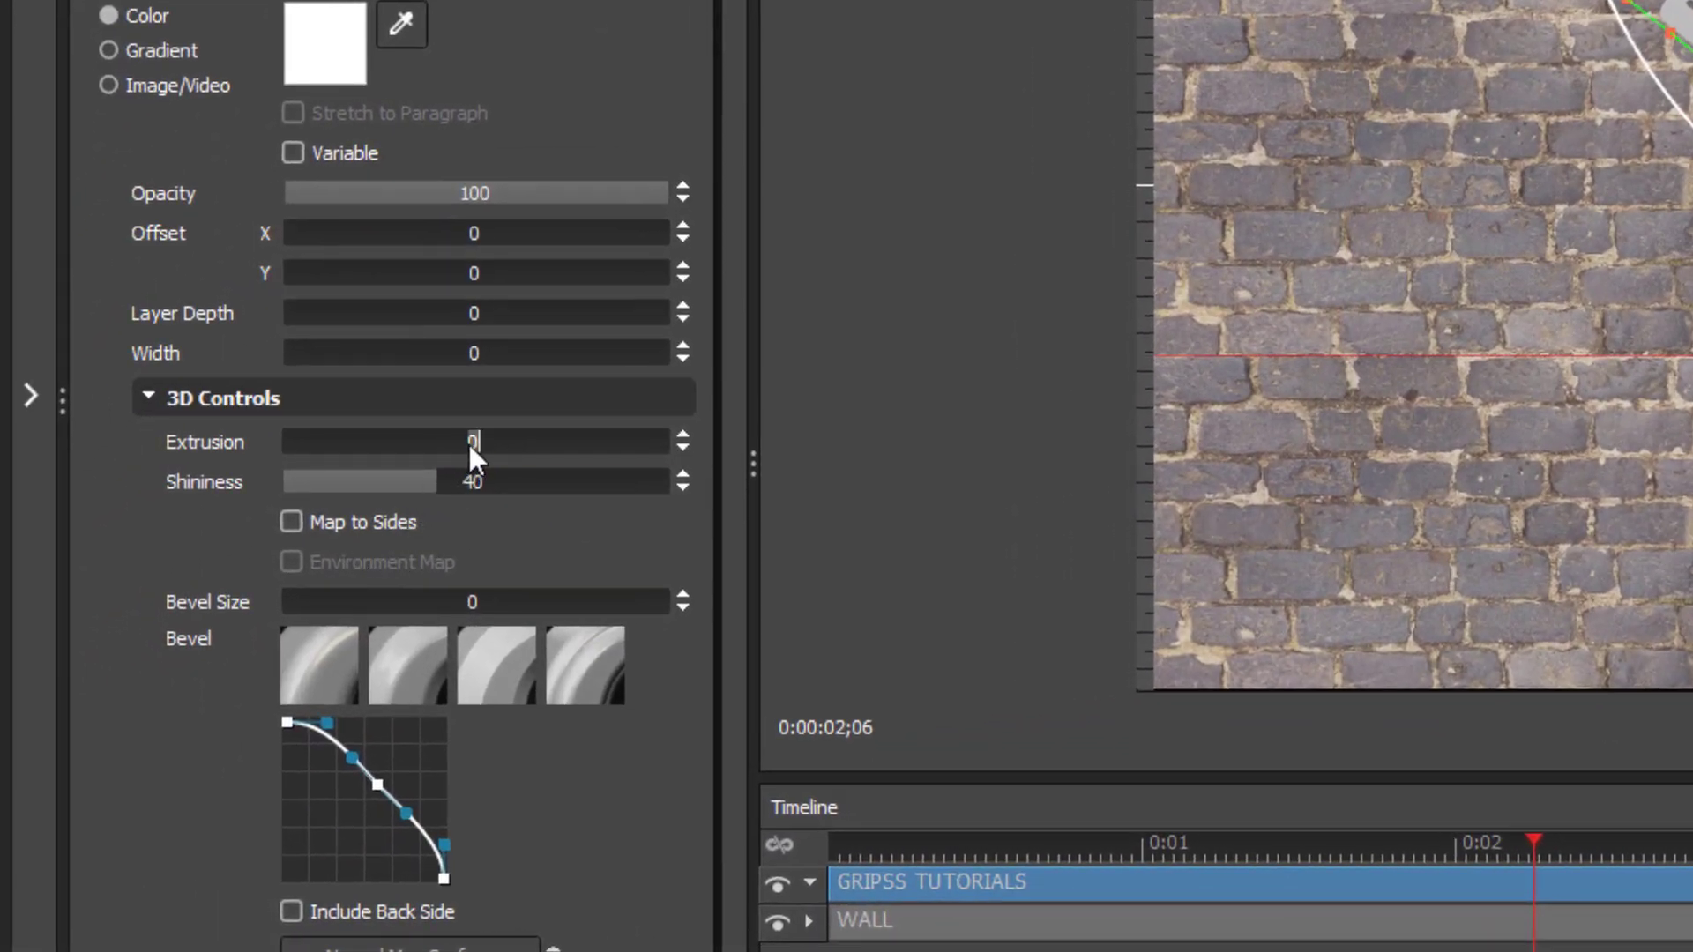
key("Return")
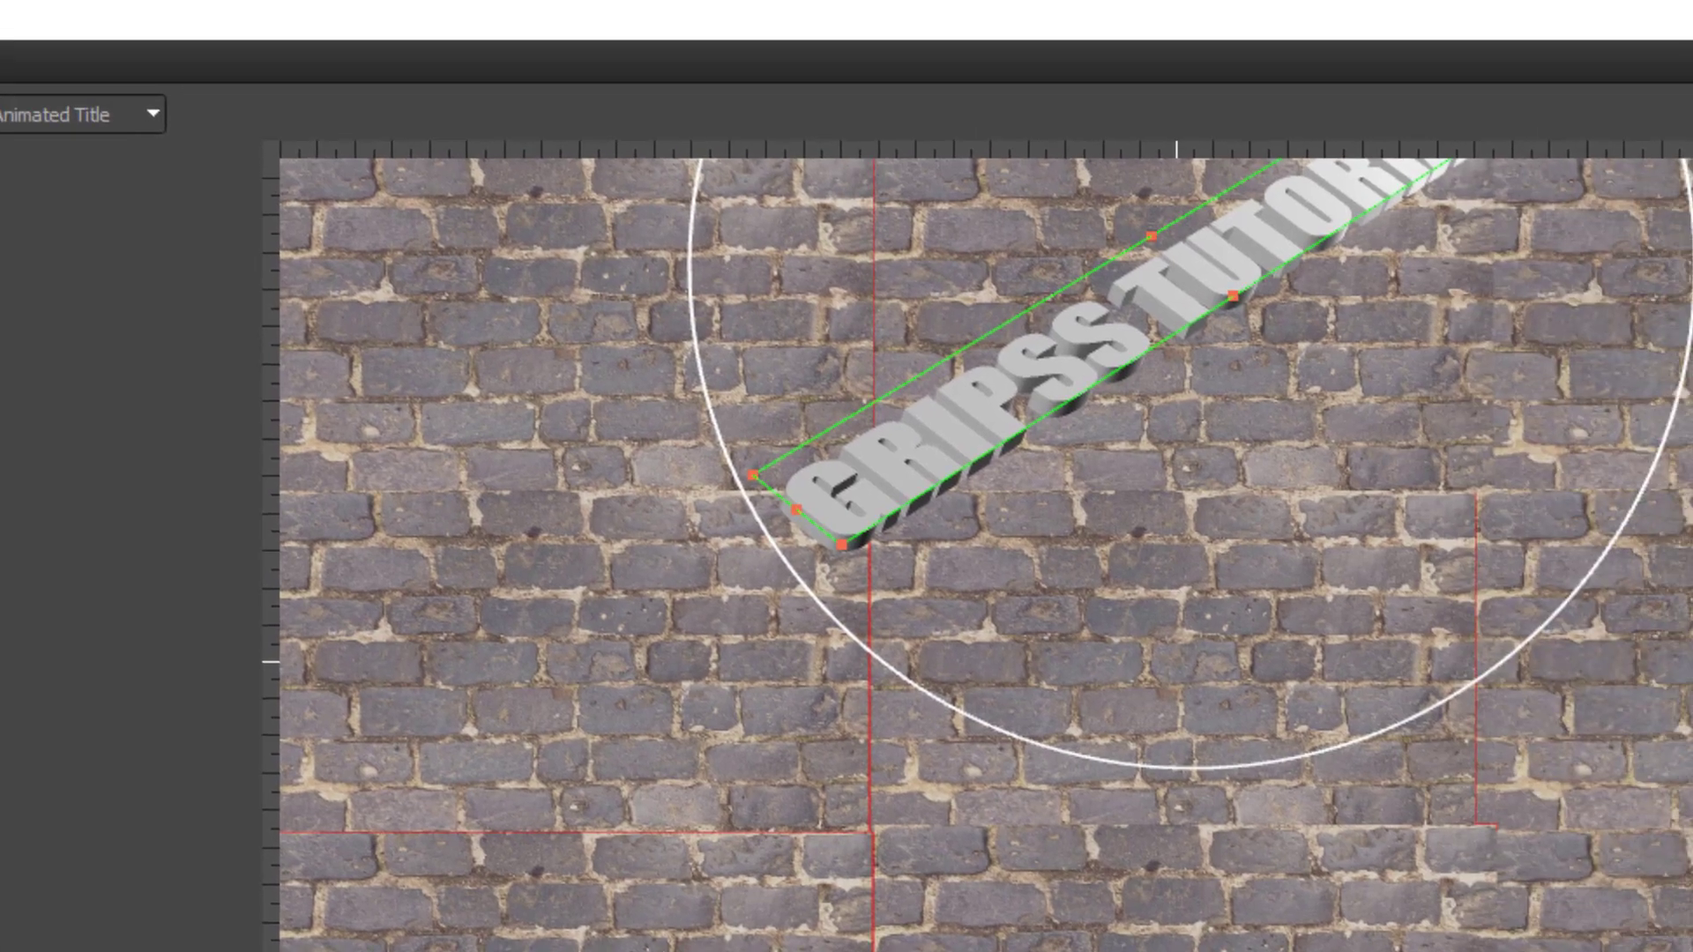
Try another adjustment of the tilted title, undo it, and move the title down over the wall.
left_click_drag(1202, 472, 1137, 612)
key("ctrl+z")
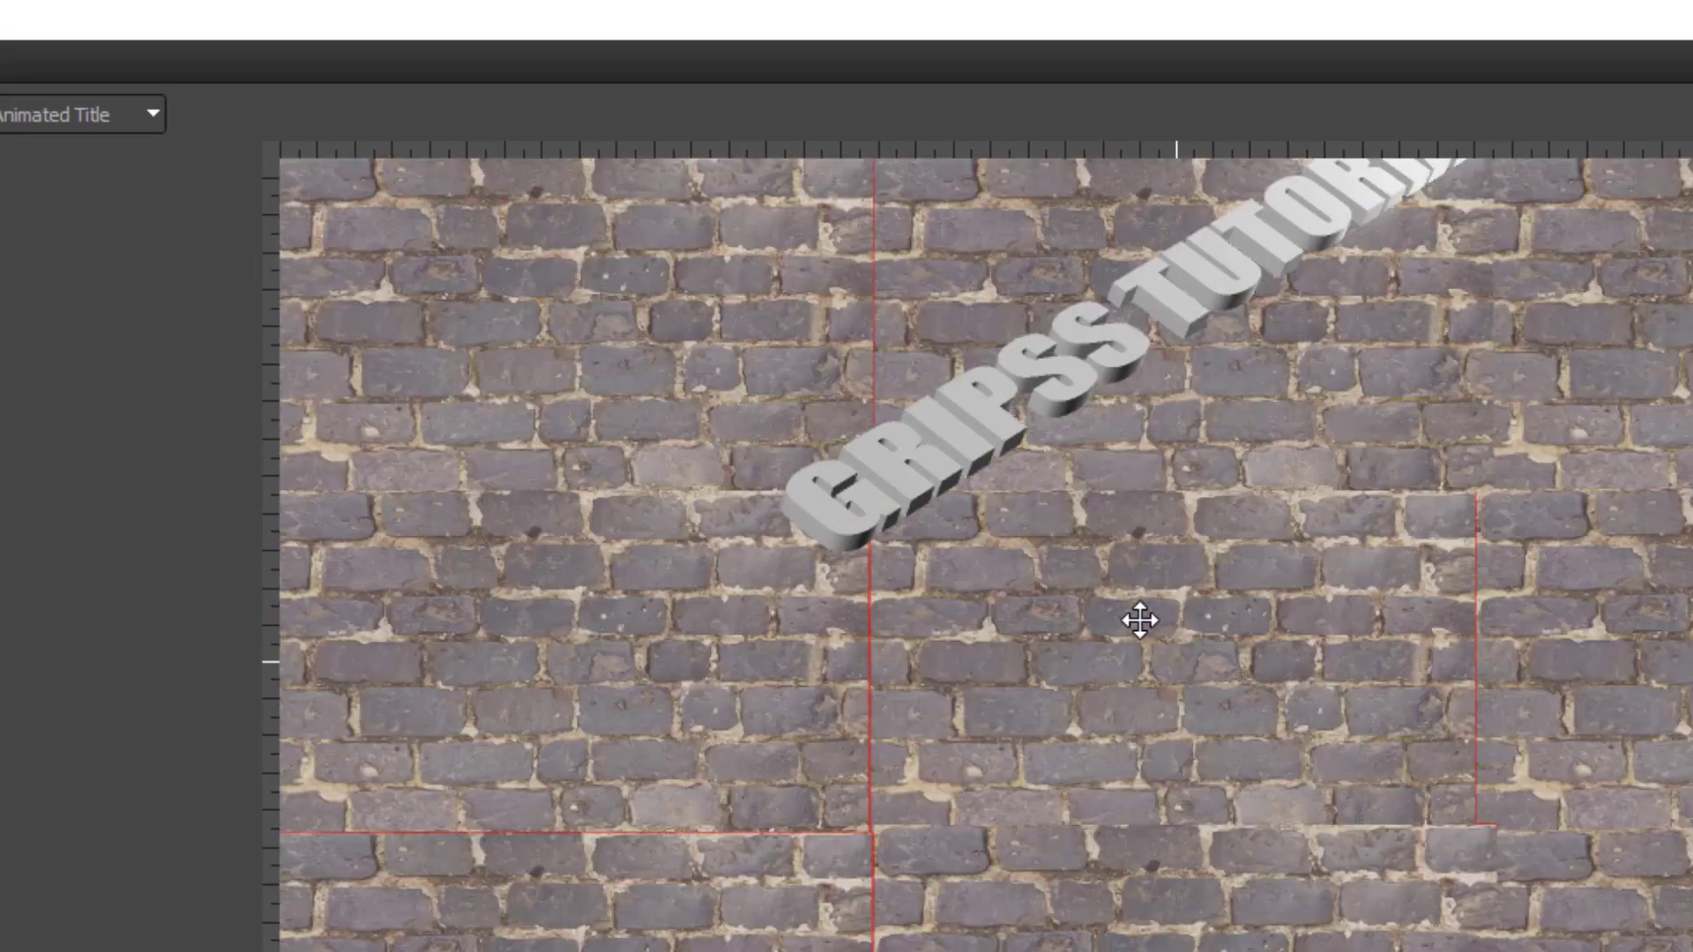
left_click_drag(1126, 378, 1020, 782)
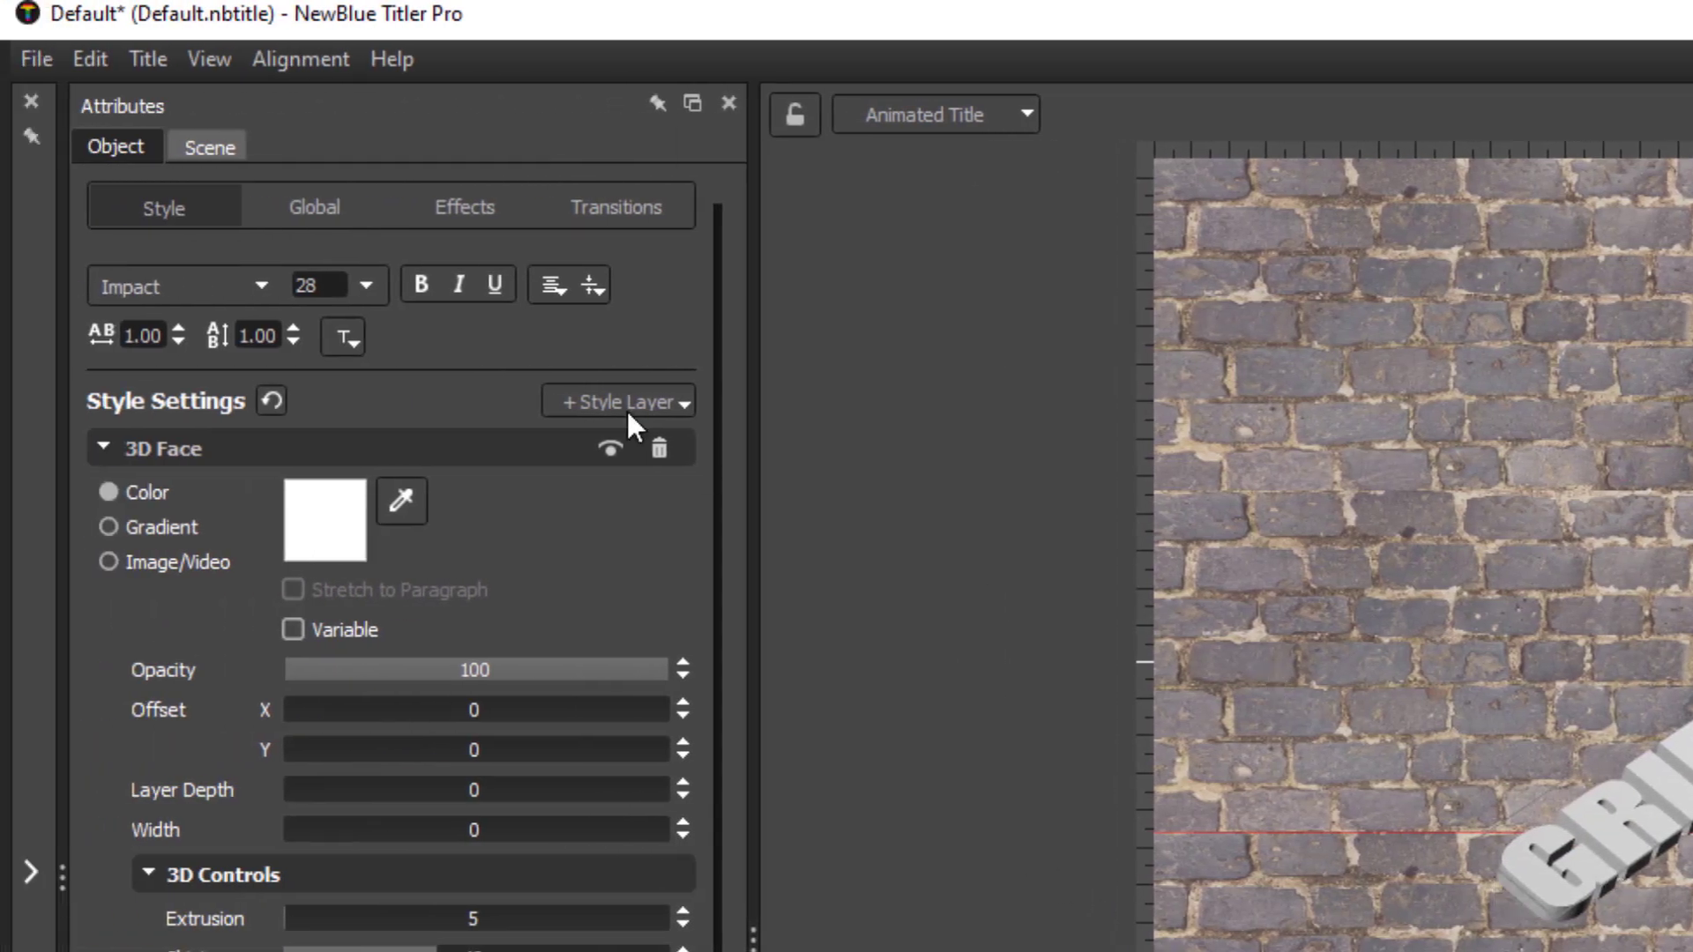
Reset the title's position and rotation and move it straight up near the wall's upper edge, at Y about 51.
left_click(300, 194)
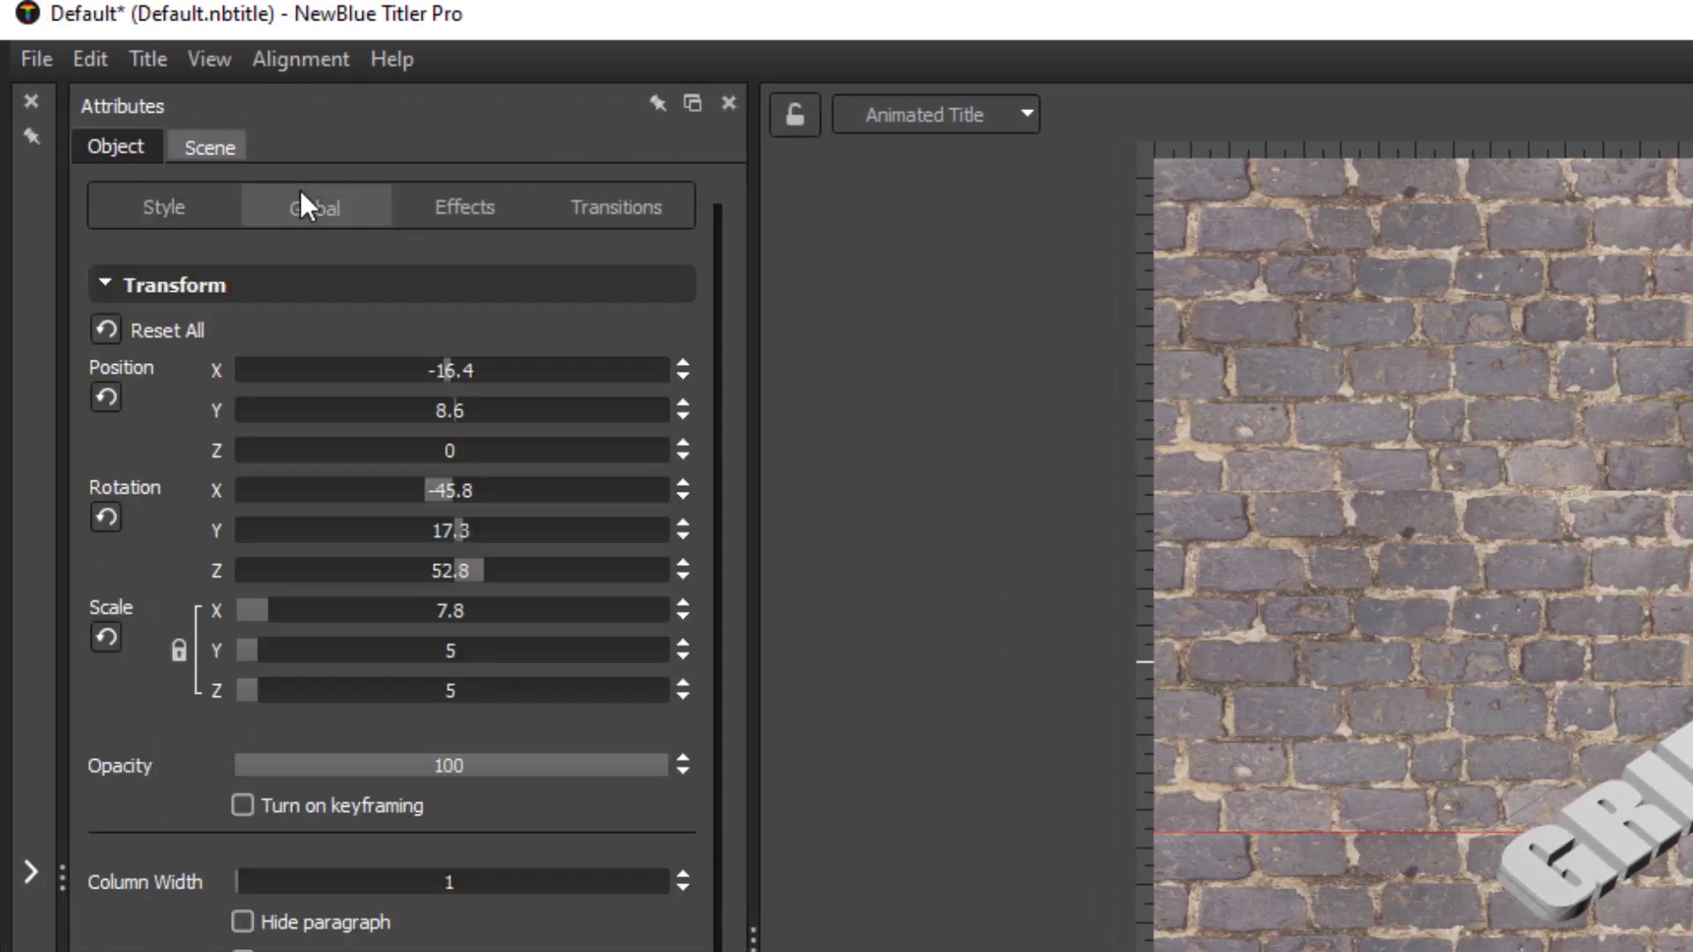
left_click(106, 396)
left_click(106, 517)
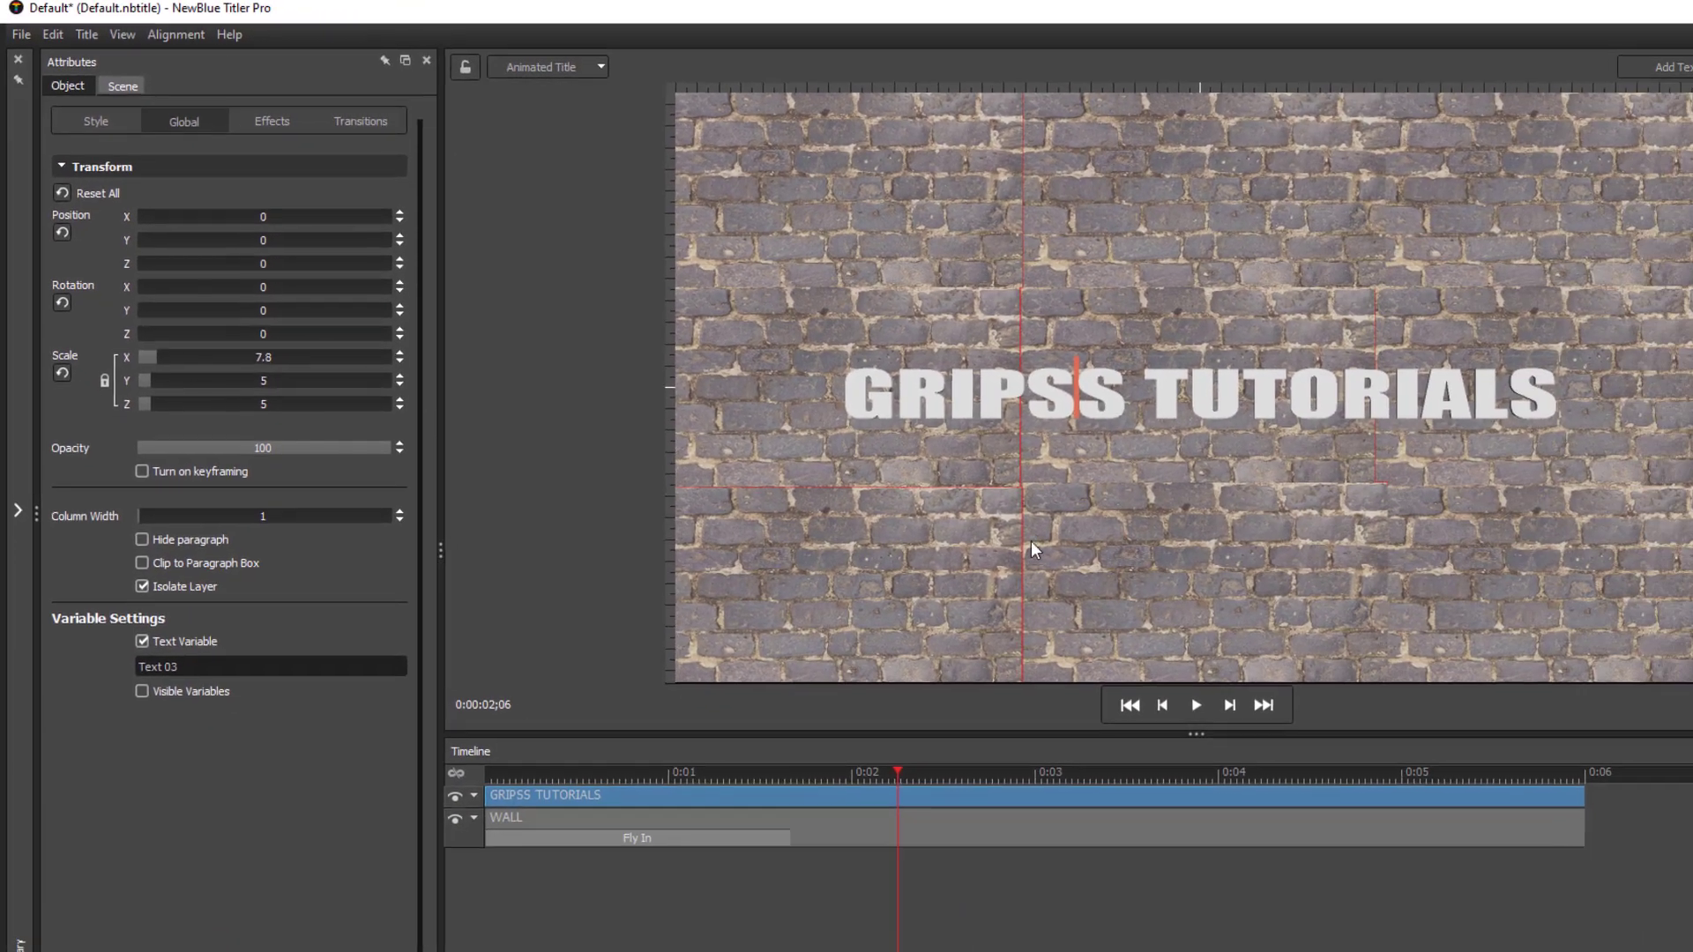
left_click(1182, 402)
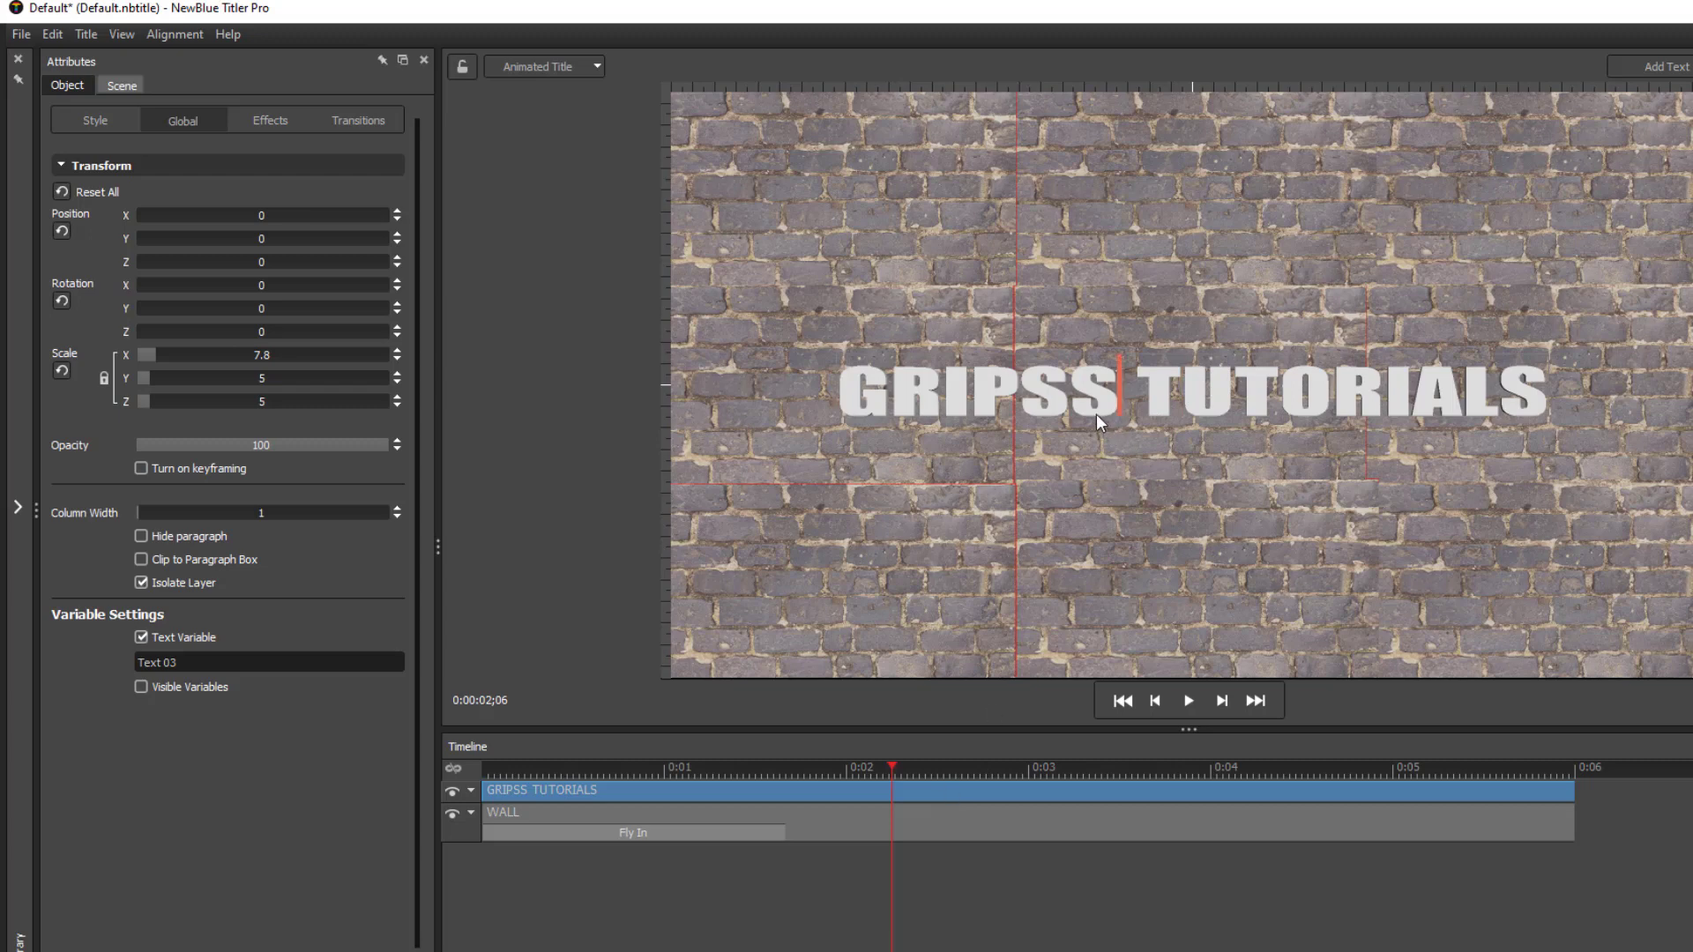
key("Escape")
left_click_drag(869, 391, 892, 161)
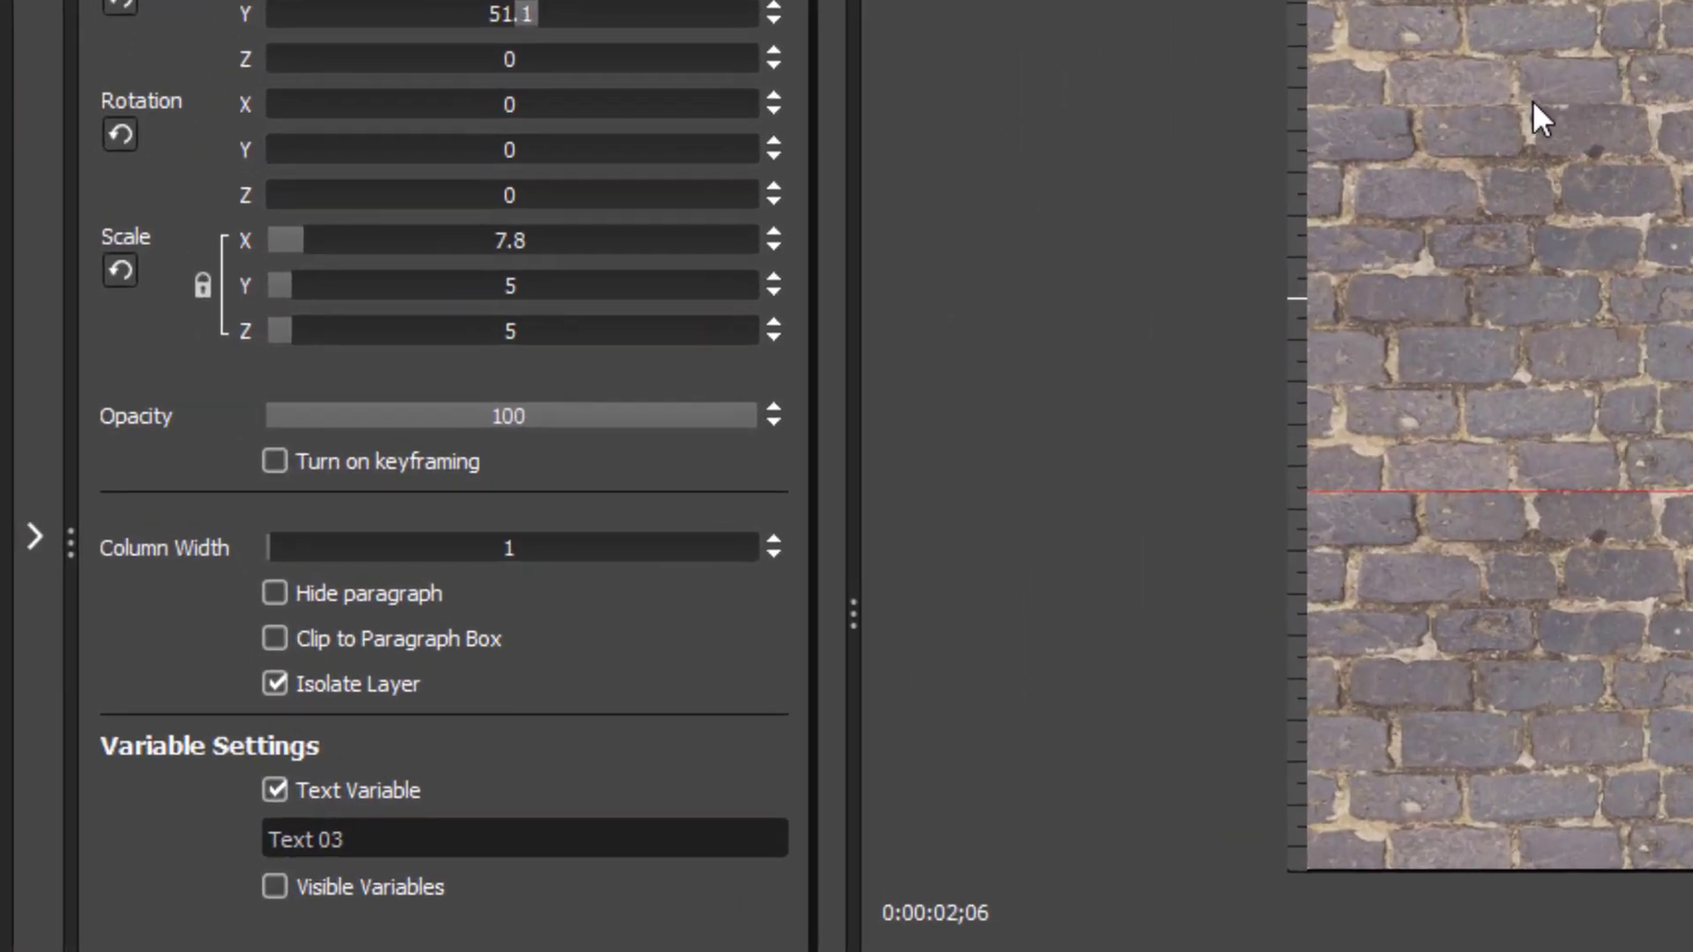
Apply the Drop Shadow effect from the library's Elements to the title, with offset 2.5 and angle 158.
left_click(33, 538)
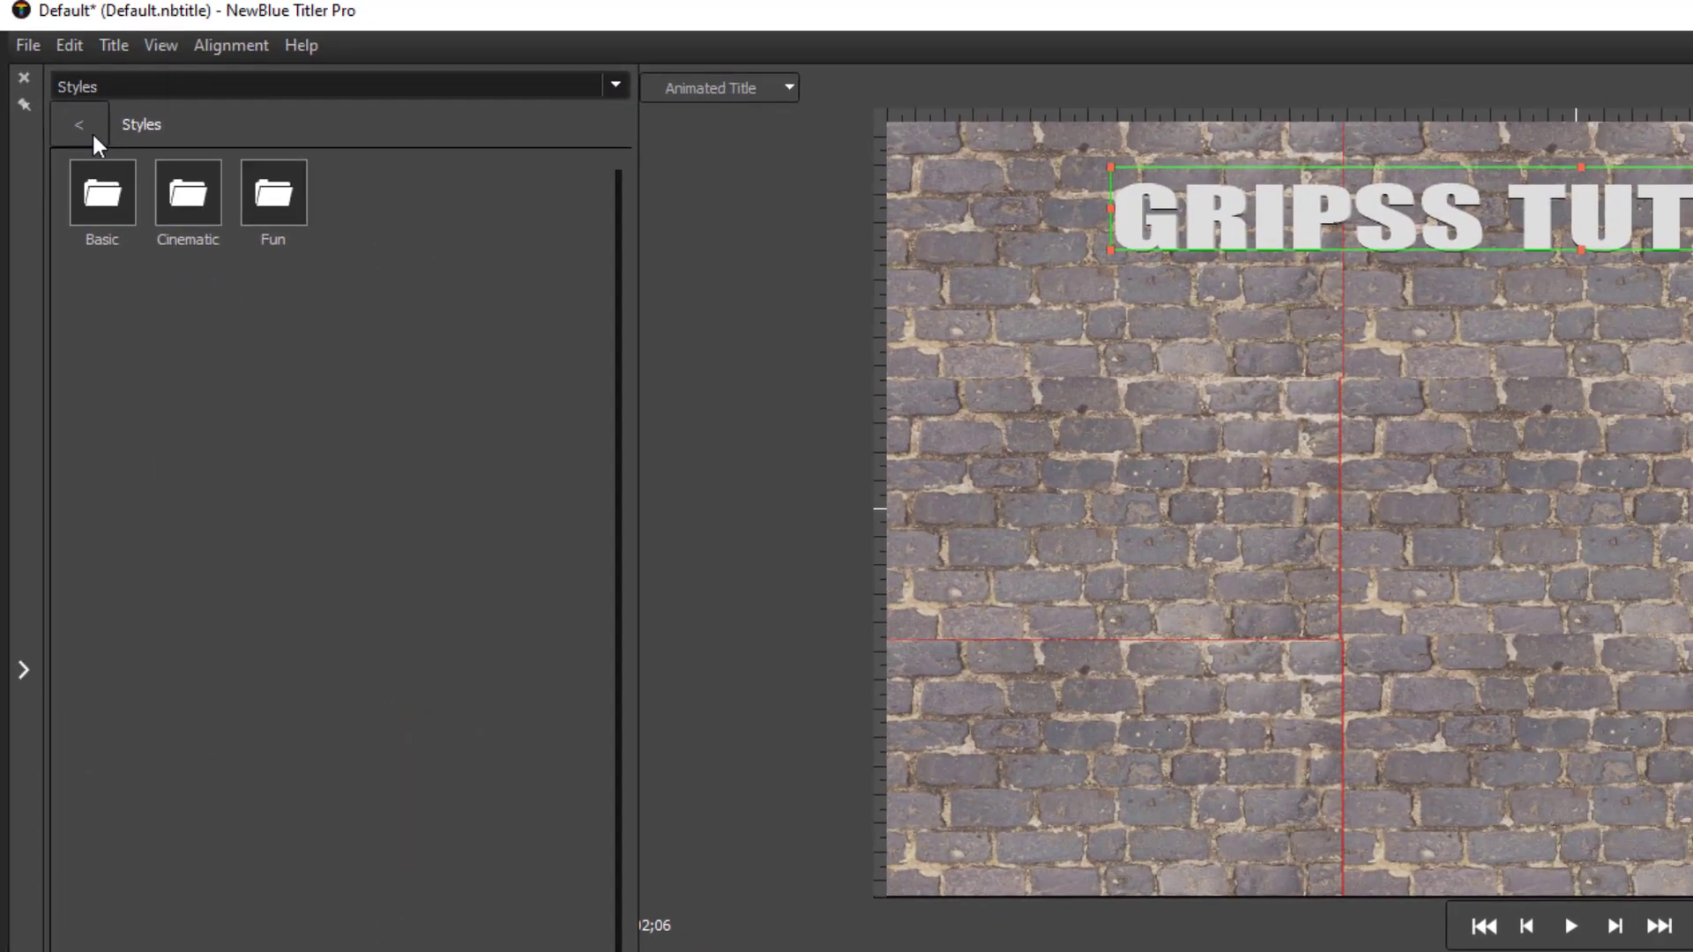
left_click(82, 85)
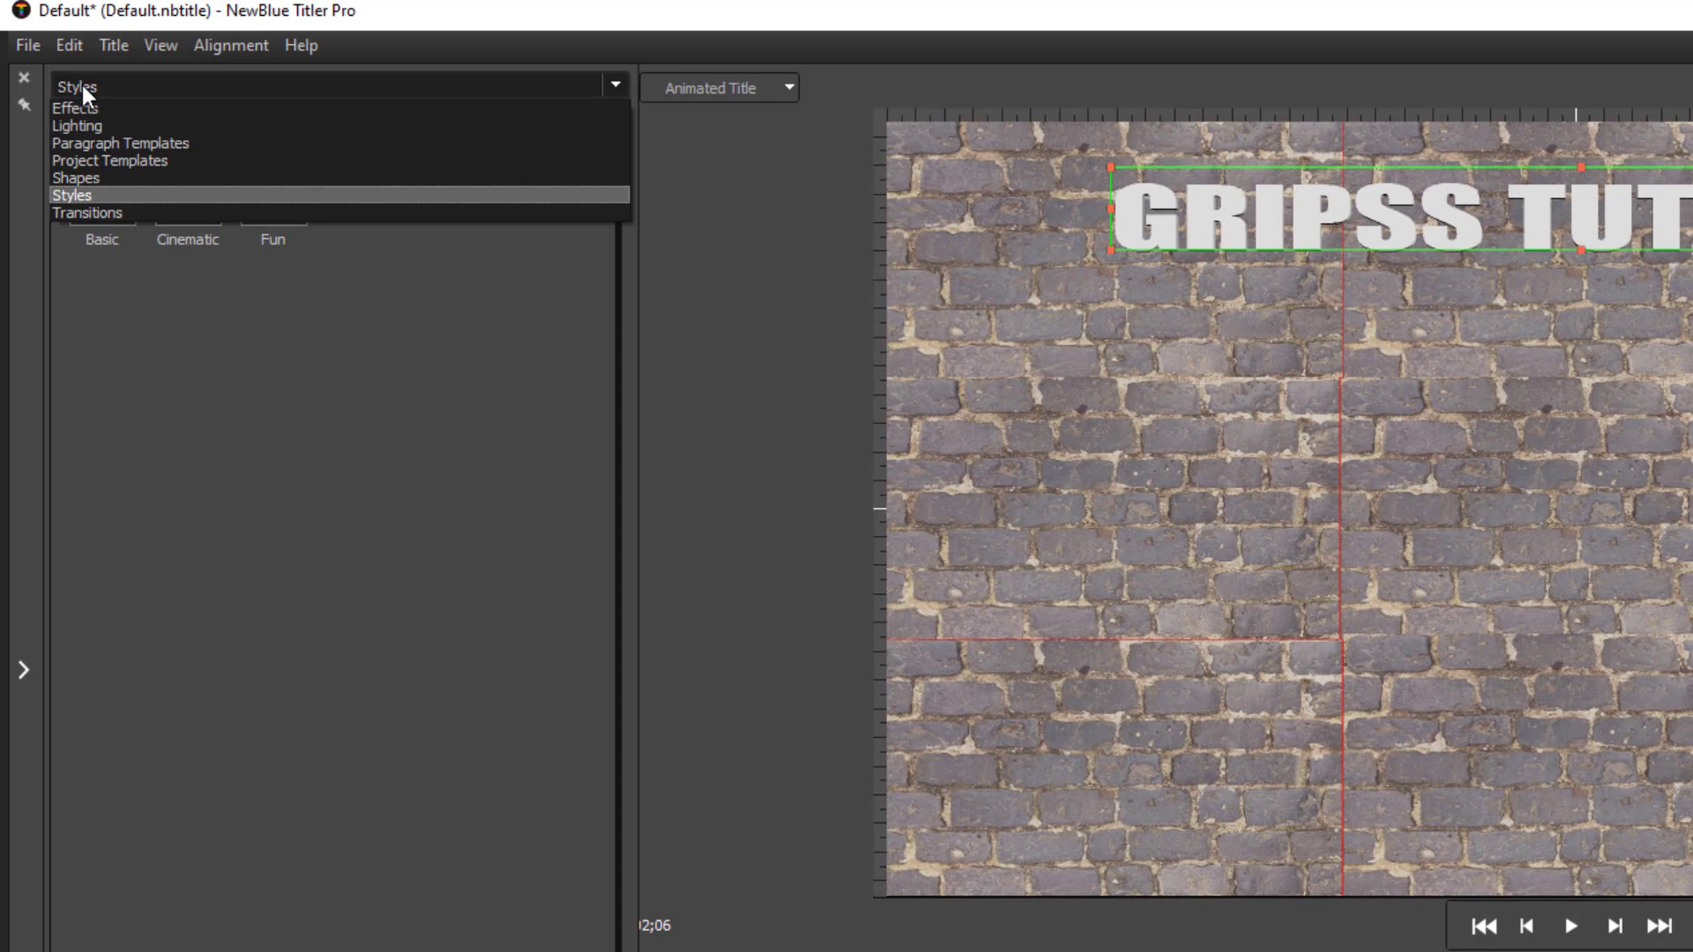
left_click(86, 102)
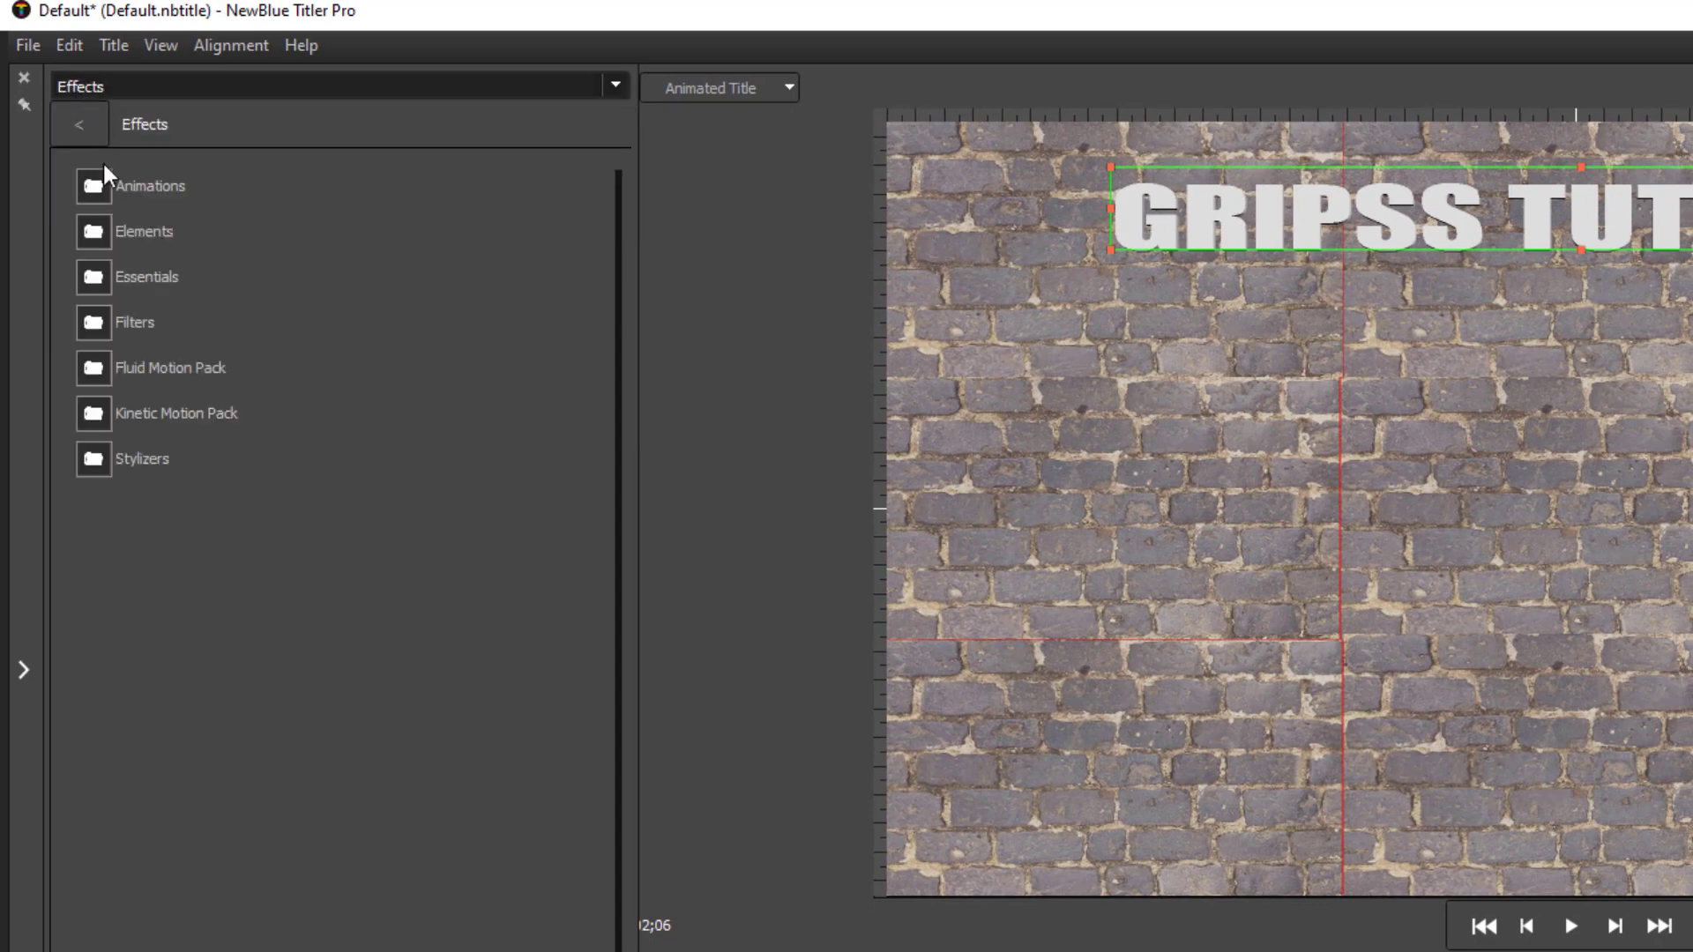
double_click(98, 237)
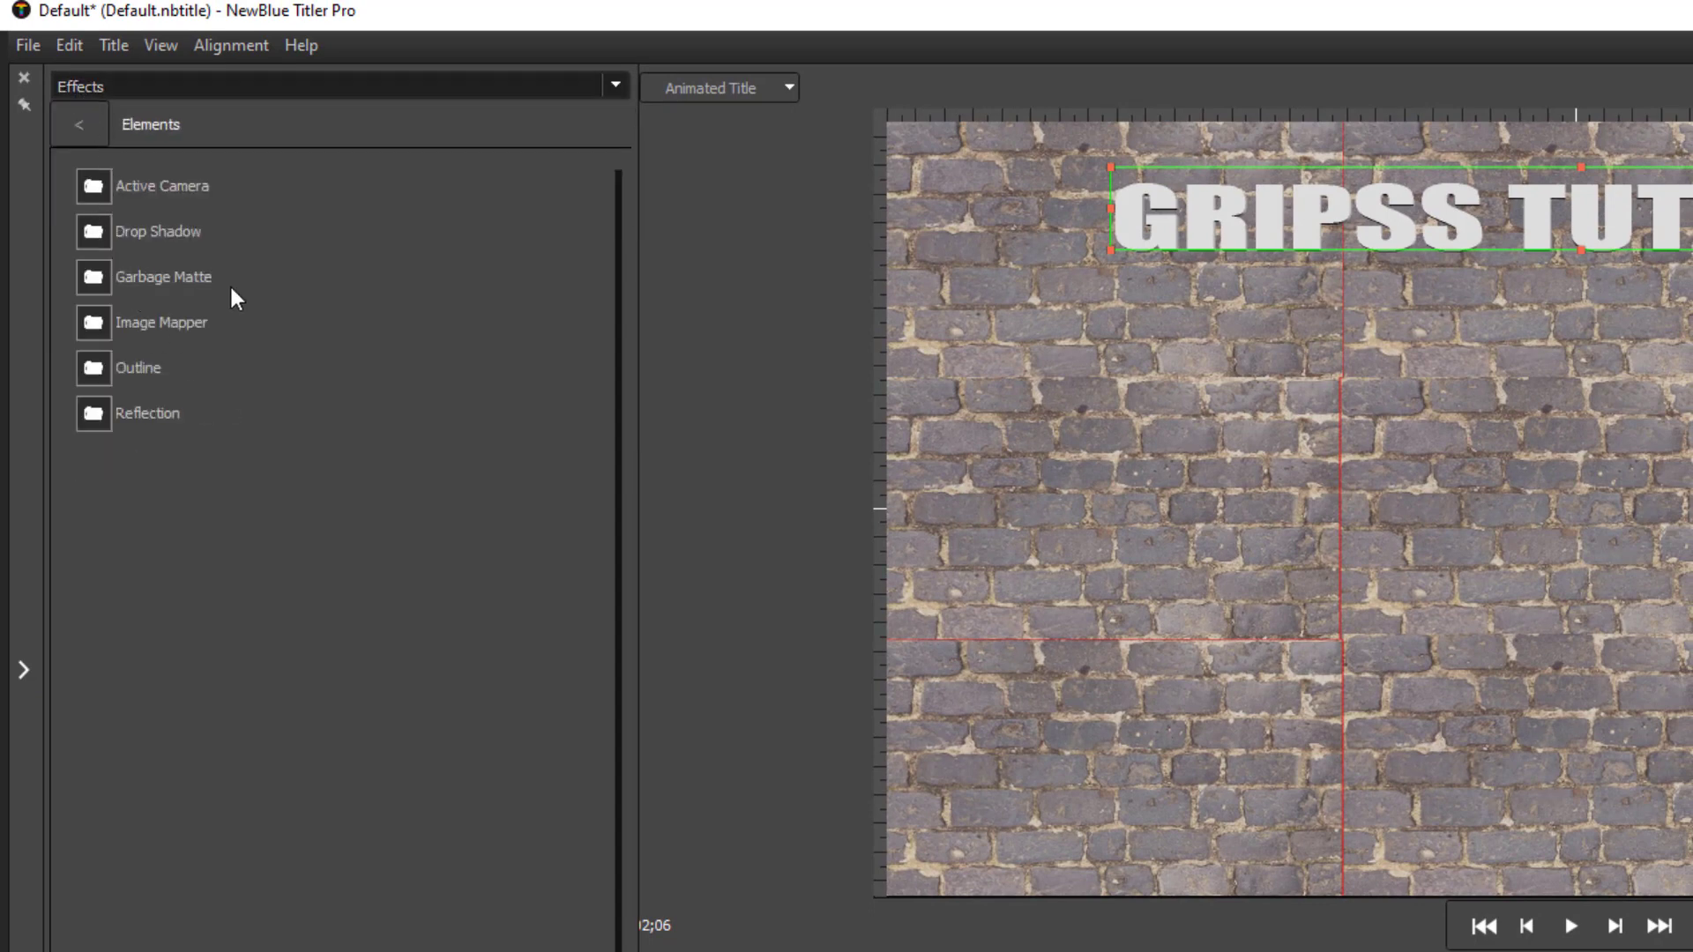
double_click(97, 236)
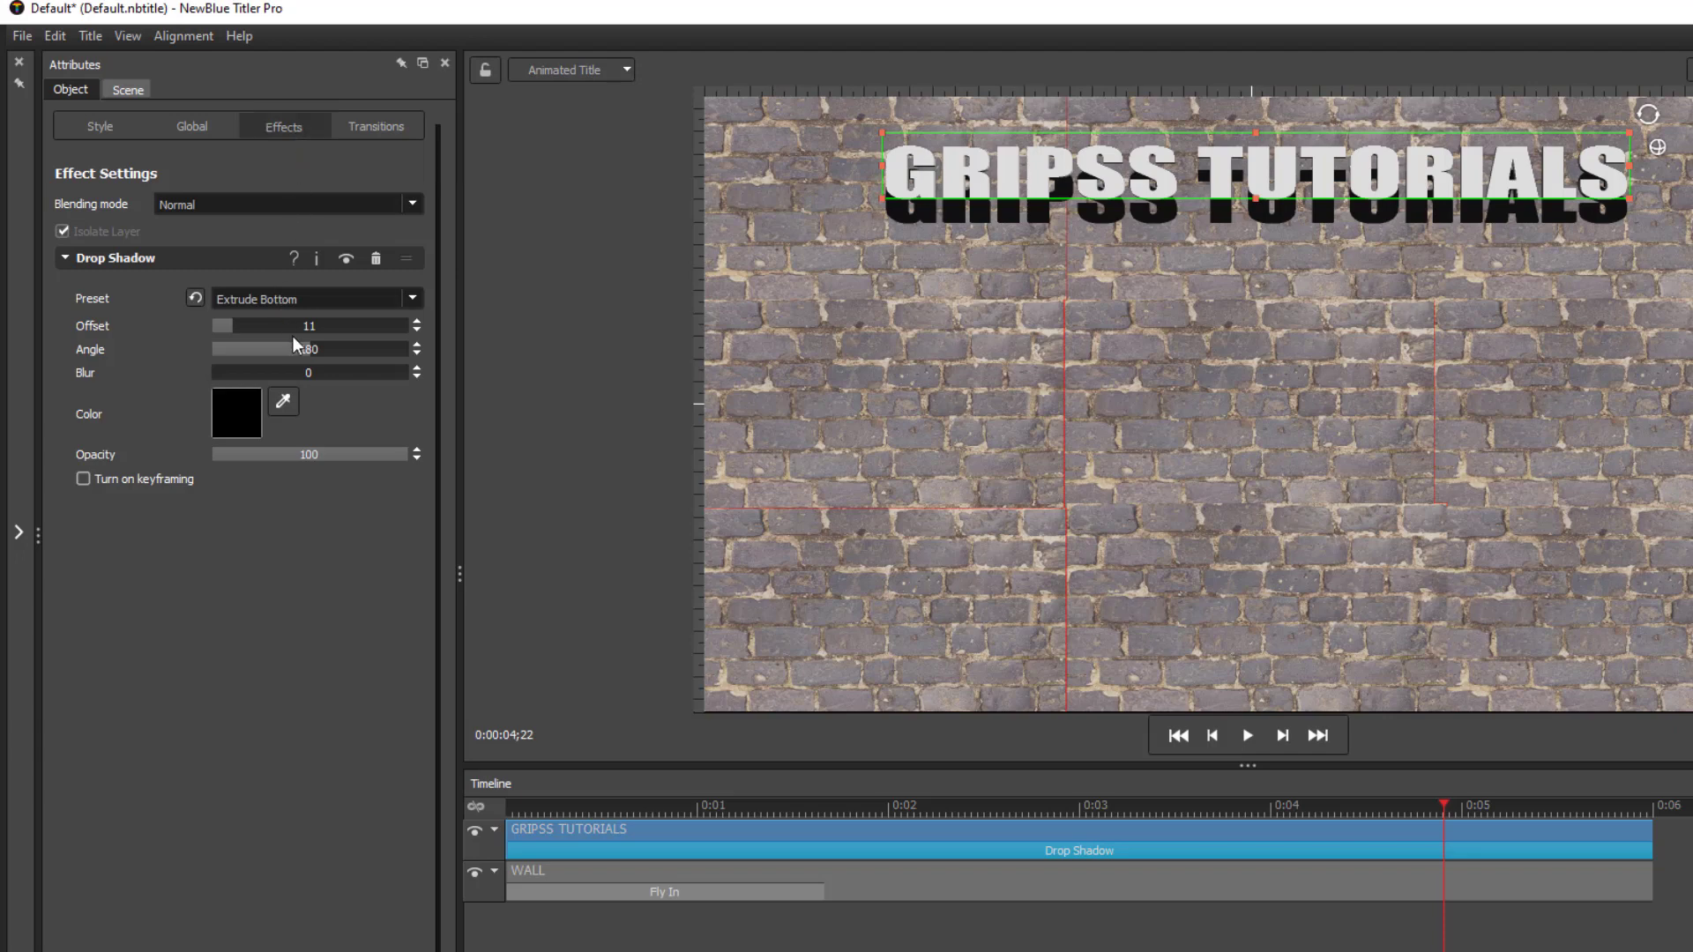
left_click_drag(305, 347, 161, 348)
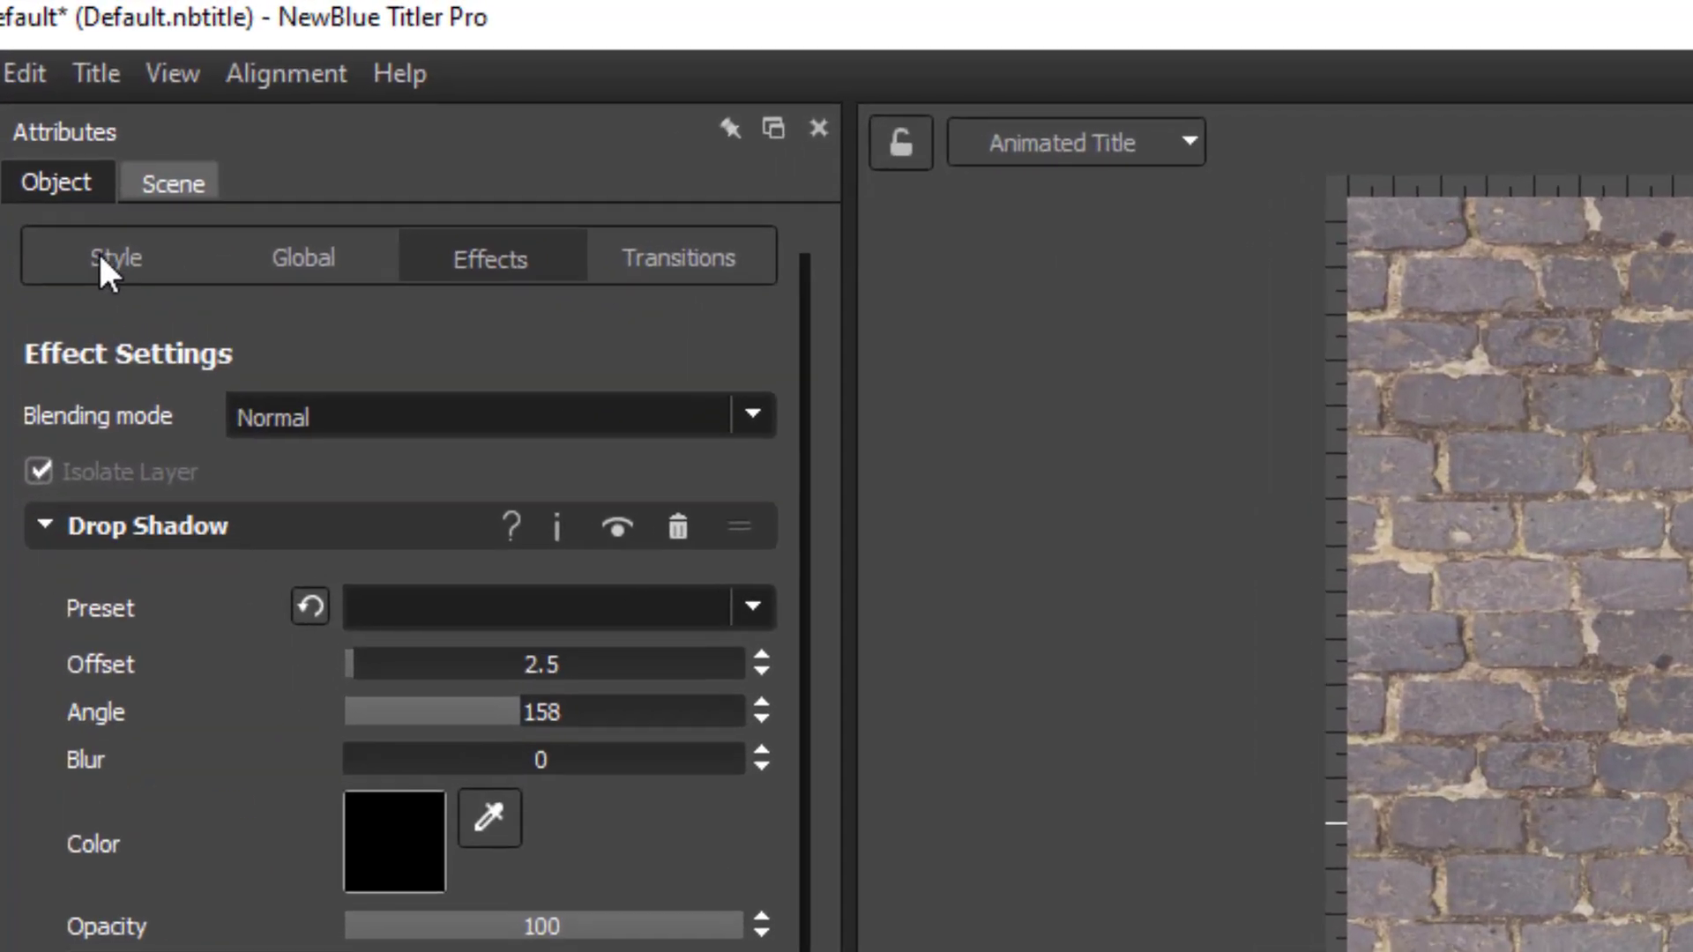
Fill the title's 3D face with the image WALL_5.png from the trans folder.
left_click(49, 128)
left_click(196, 575)
left_click(440, 372)
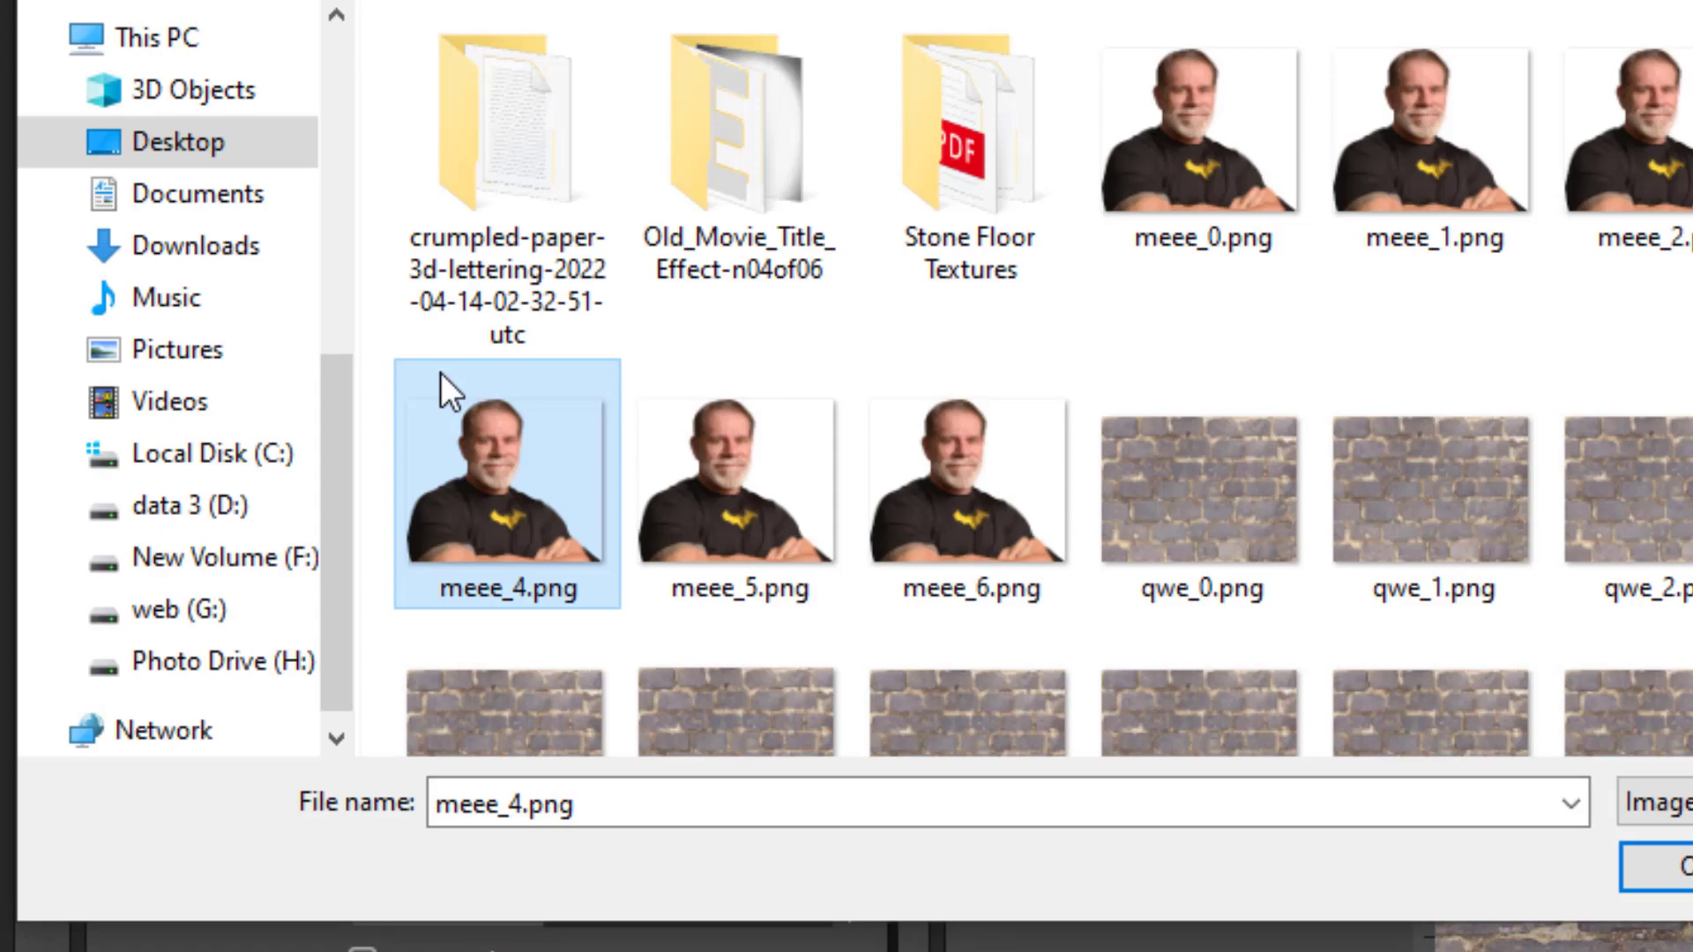
scroll(1351, 451, "down", 3)
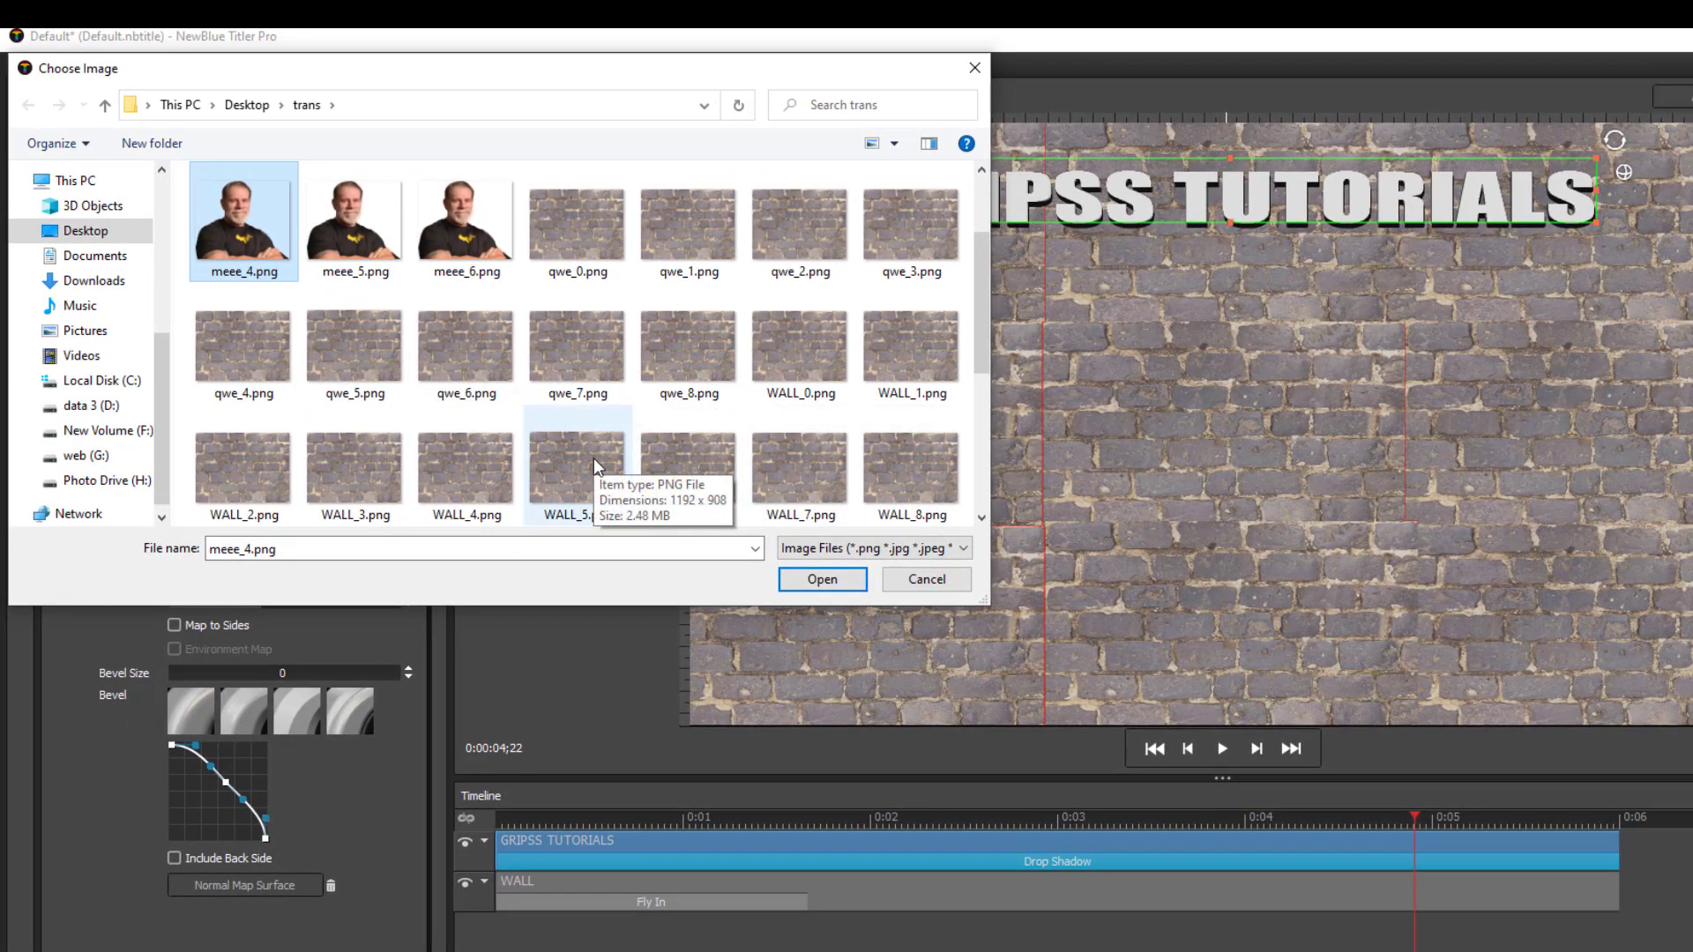
double_click(589, 460)
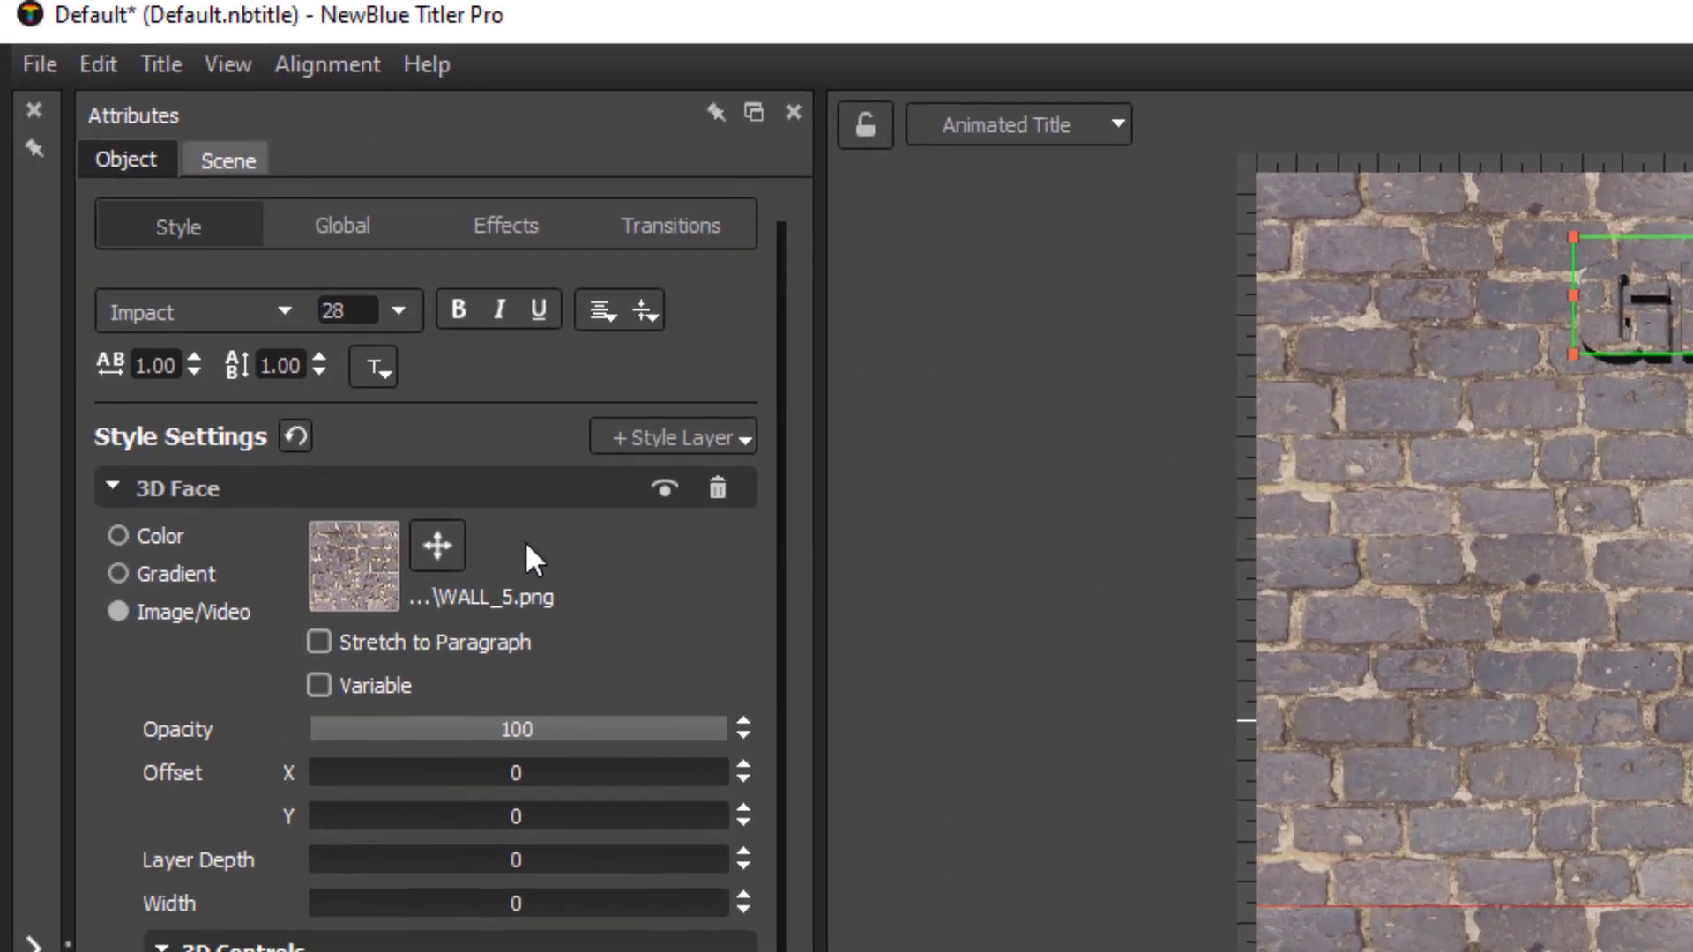
Adjust the placement of the brick image on the title's 3D face, shrinking its tile over the title's first letters.
left_click(440, 546)
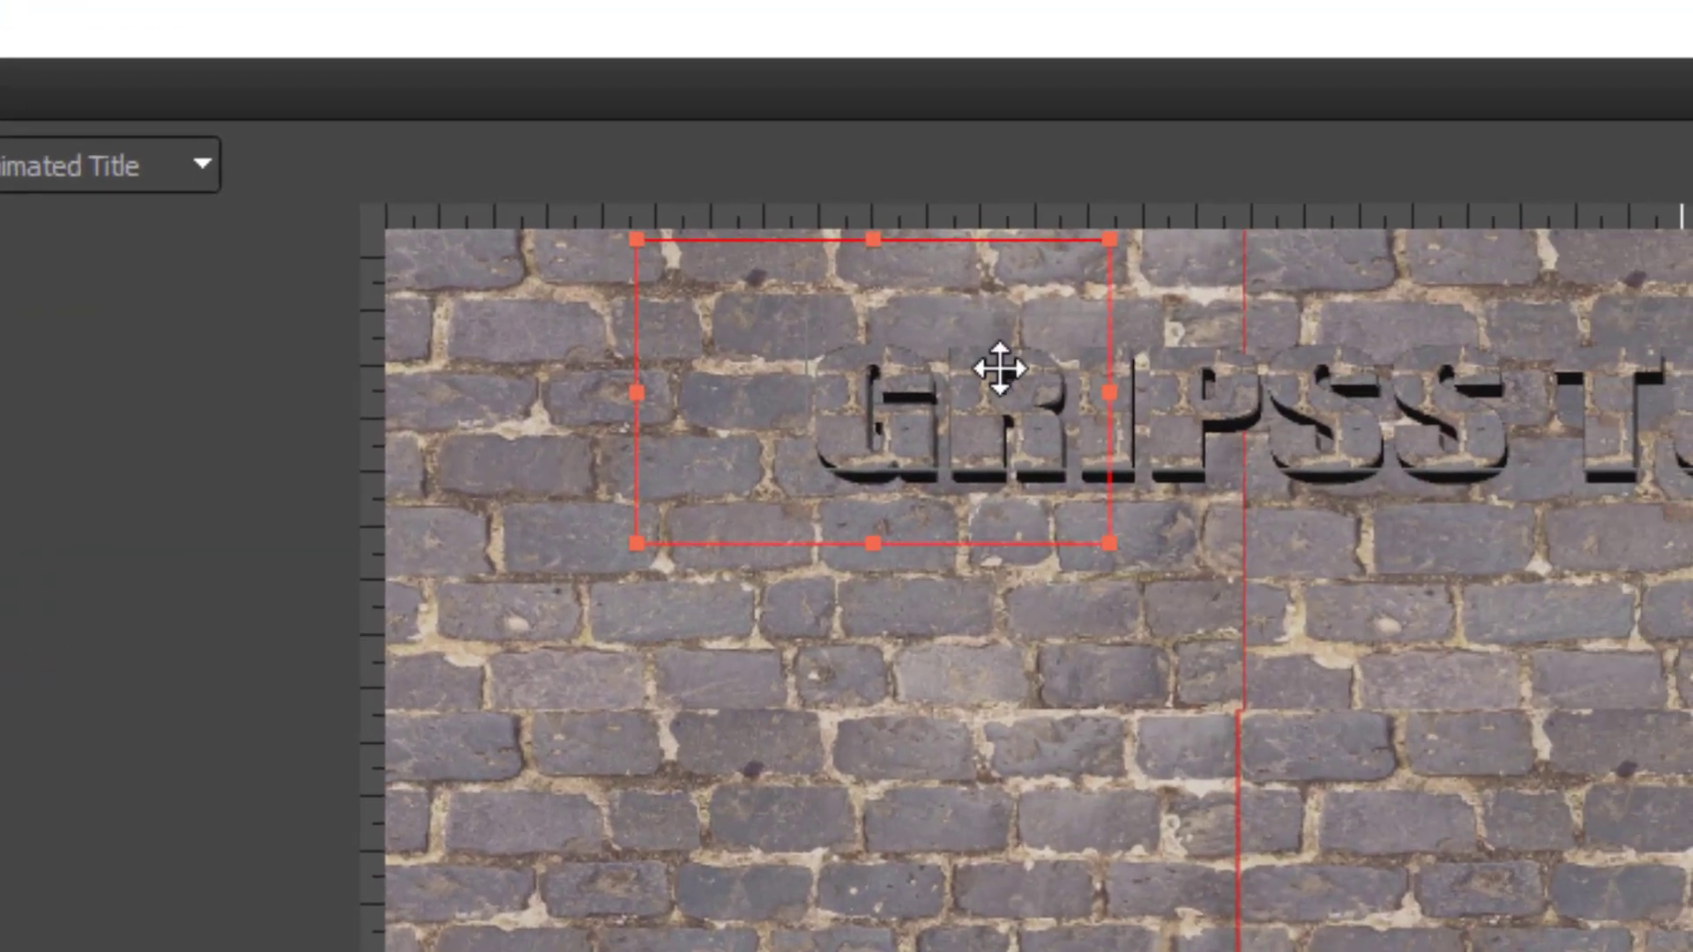
left_click_drag(649, 536, 768, 443)
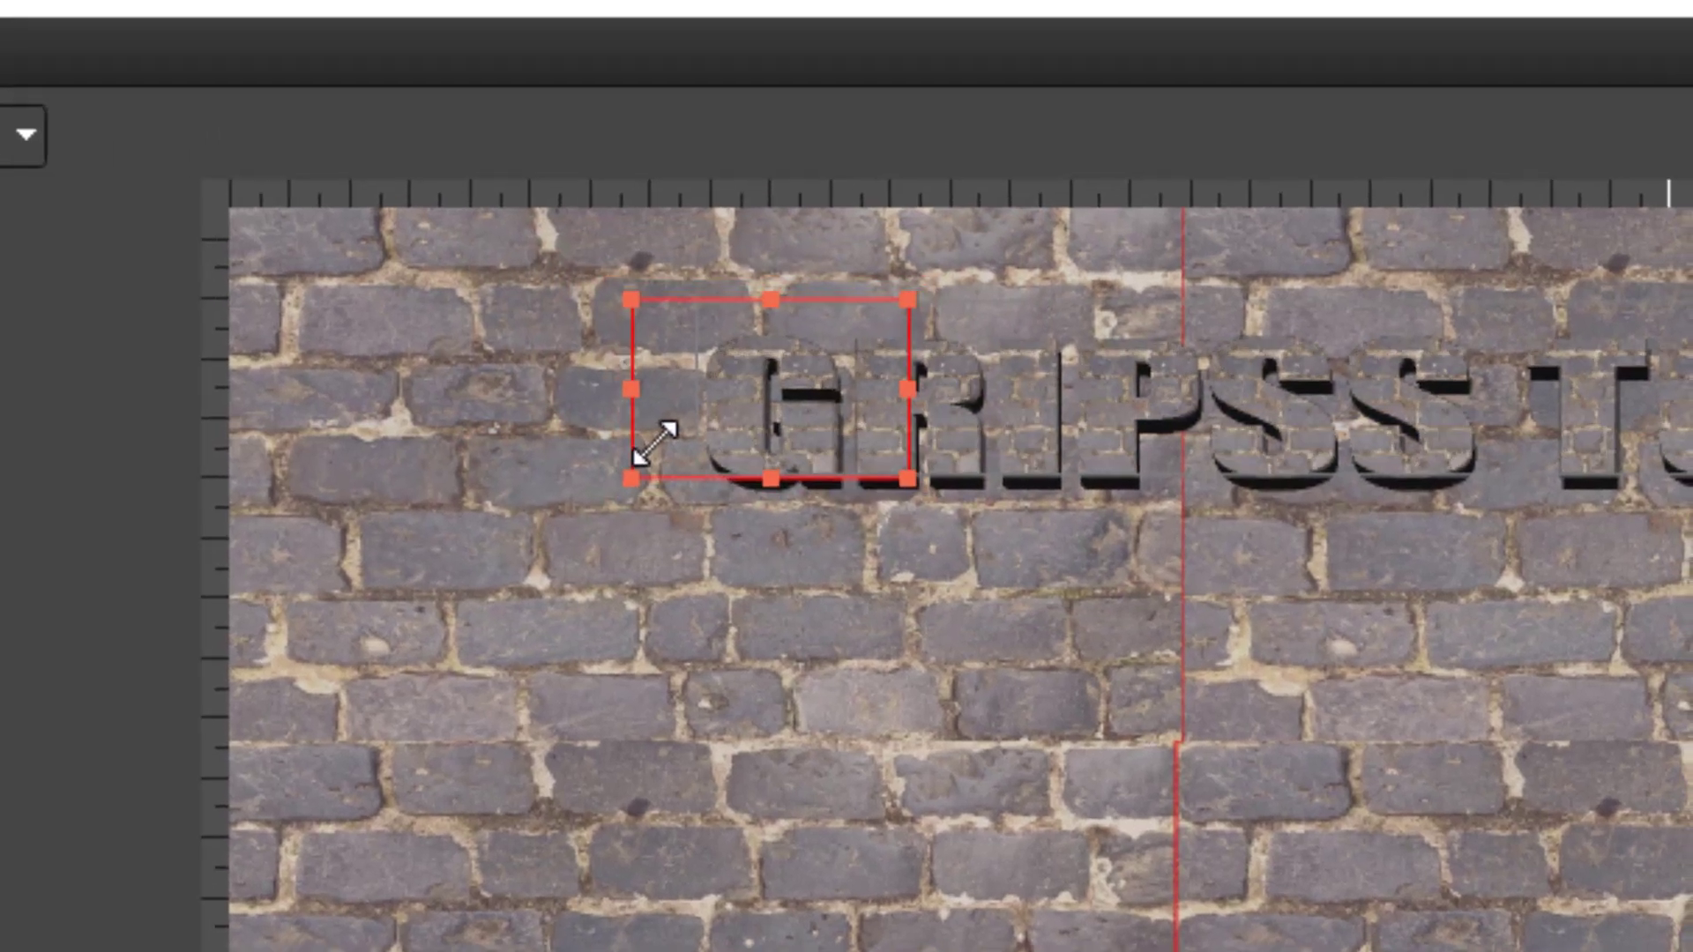
left_click_drag(653, 443, 624, 450)
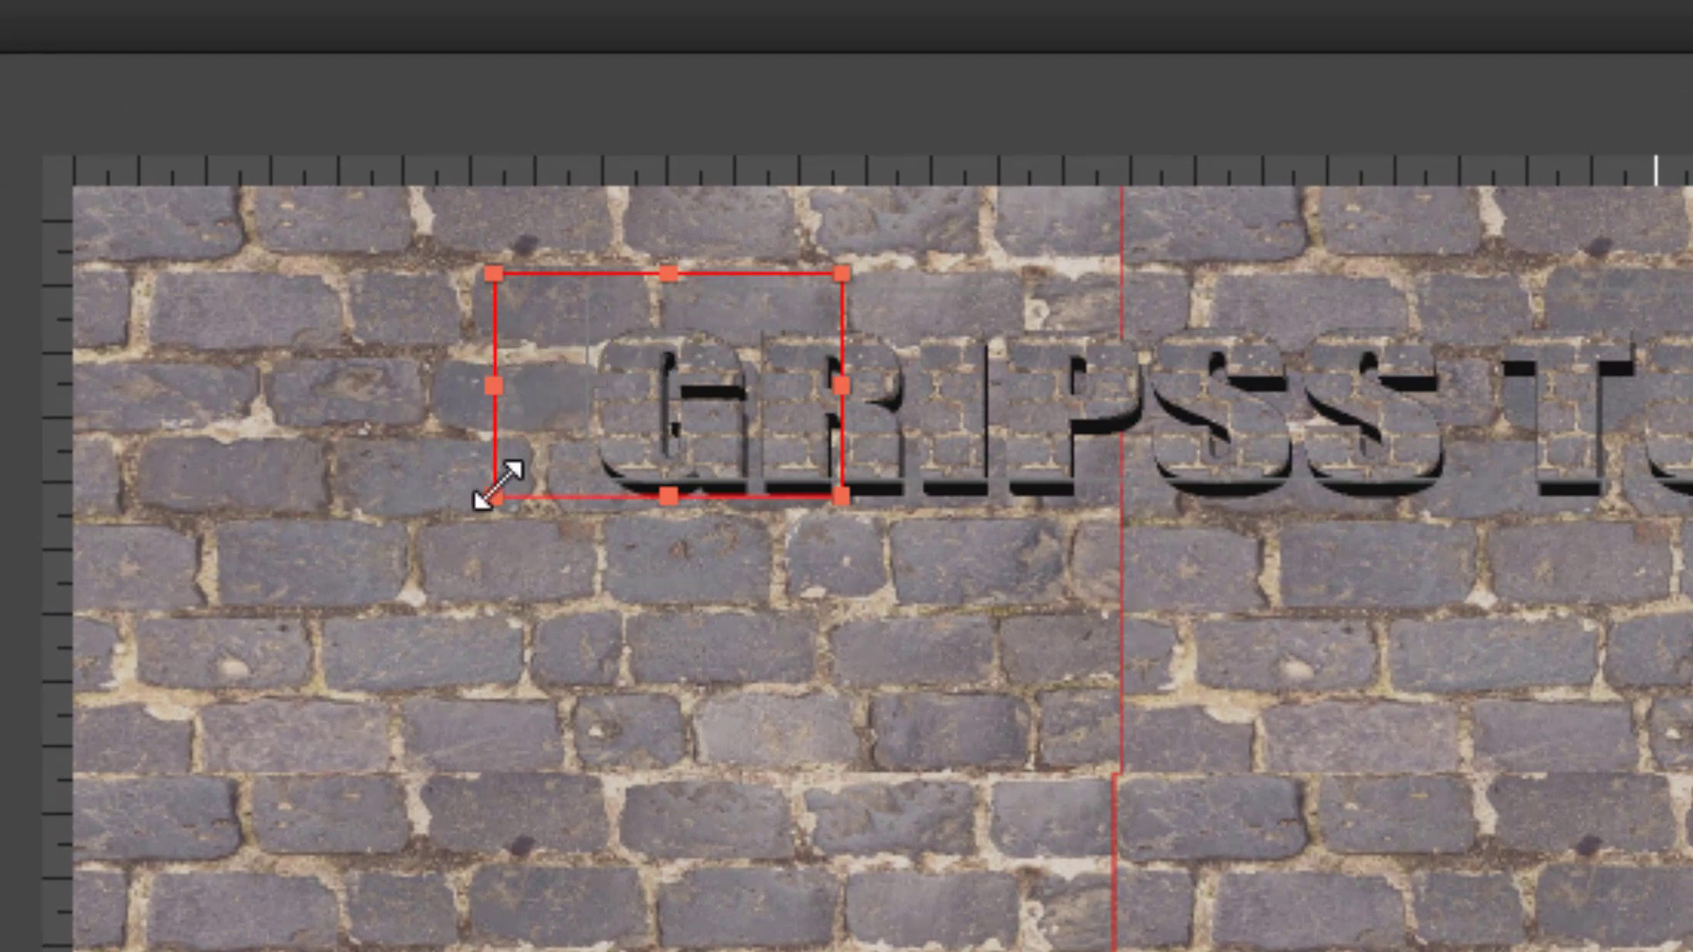
left_click_drag(481, 501, 516, 480)
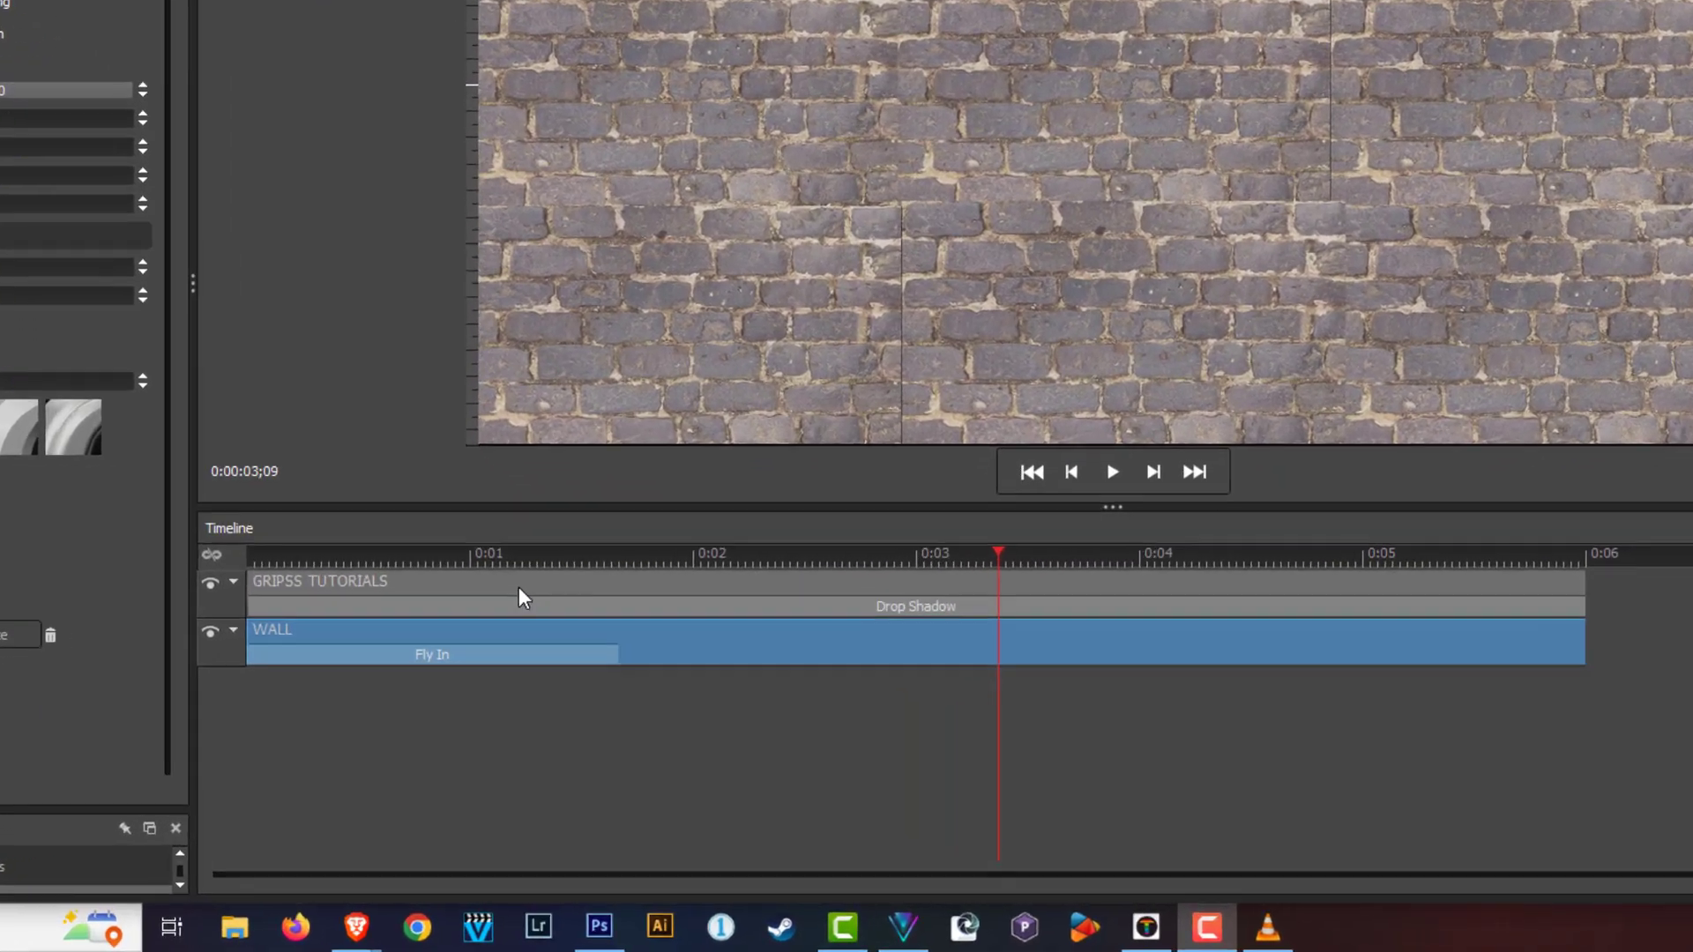
Apply the Spray Letters preset from the library's Fly In animation transitions to the GRIPSS TUTORIALS title and check it past the two-second mark.
left_click(602, 682)
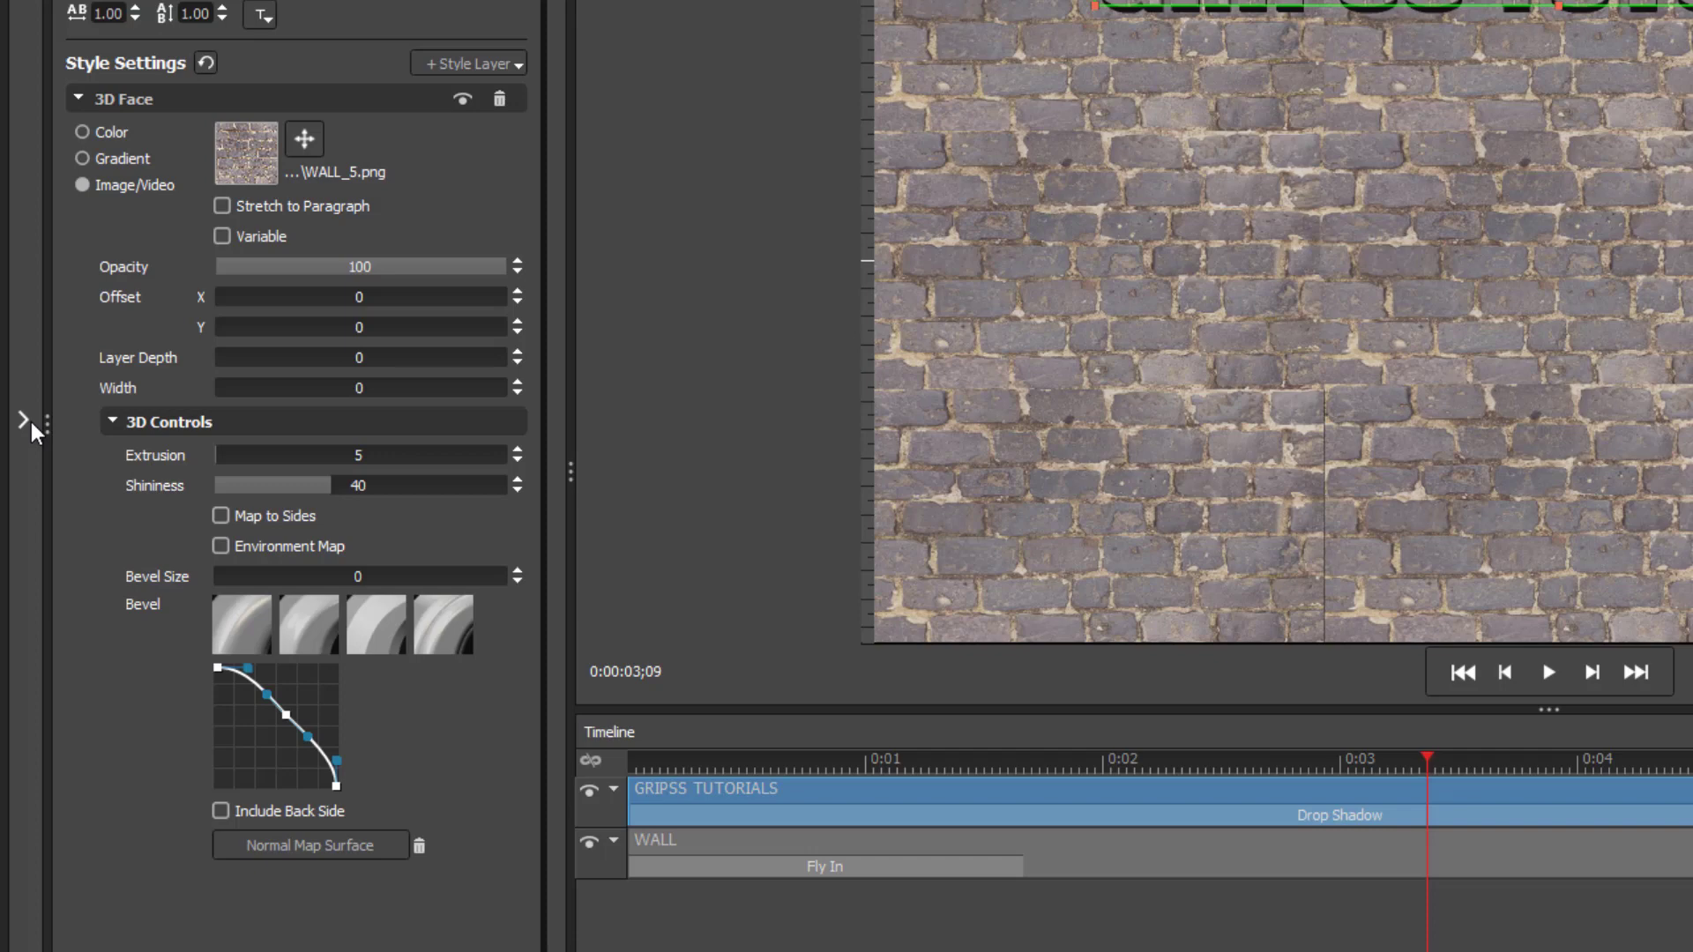
left_click(30, 422)
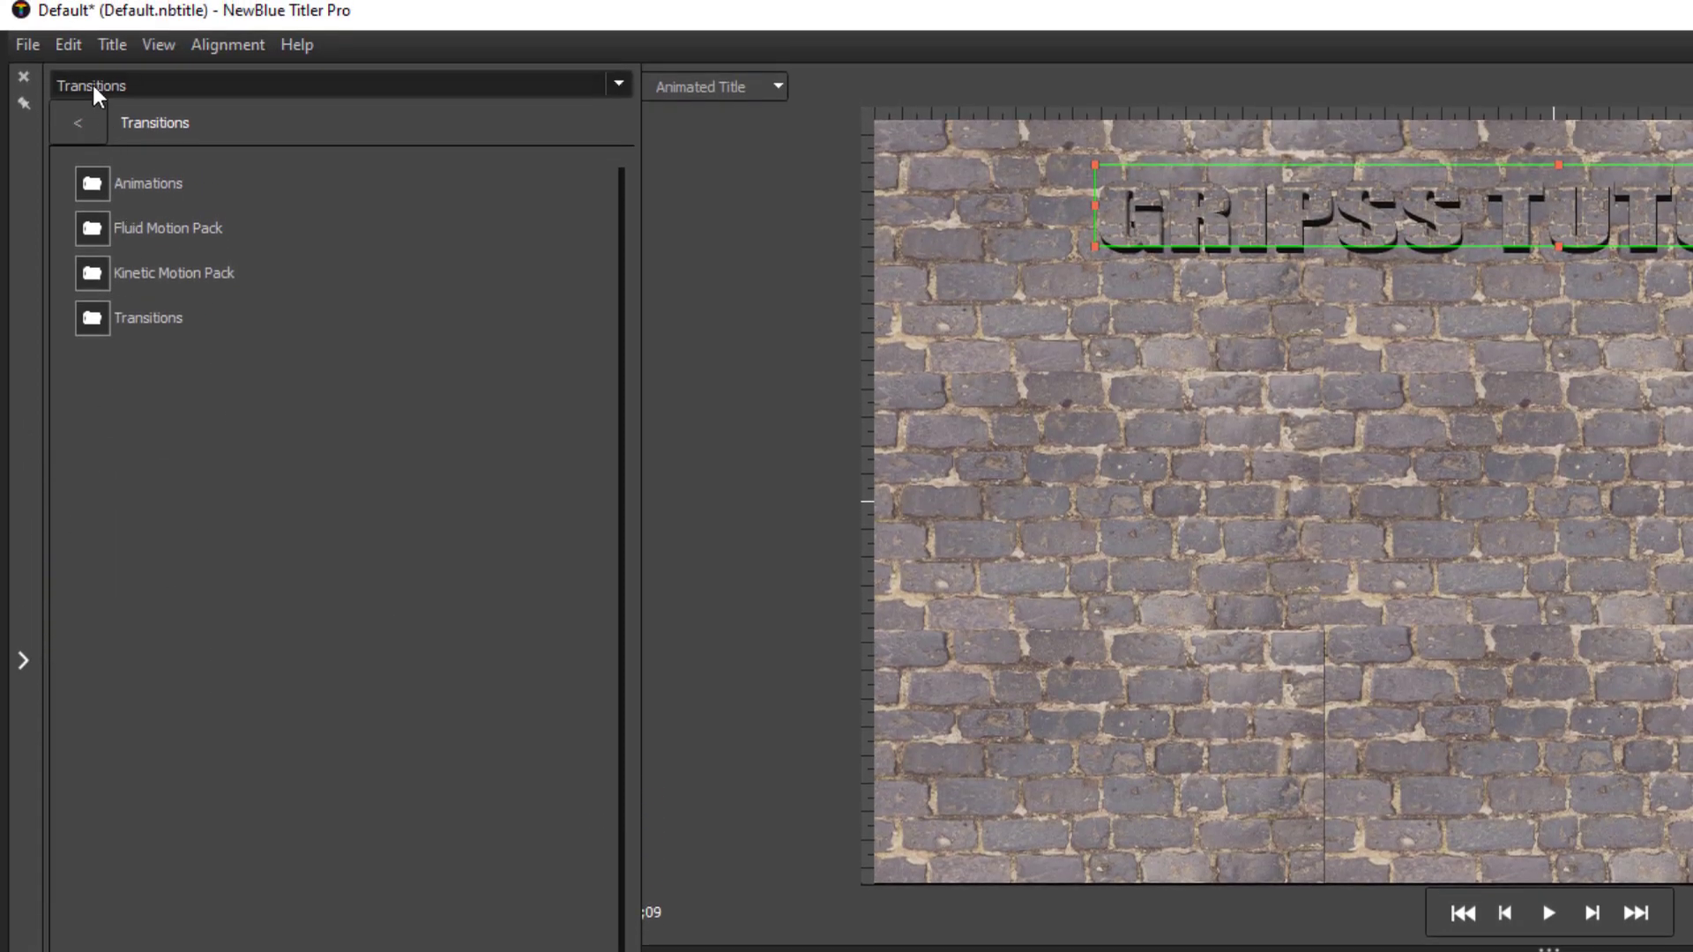
double_click(88, 189)
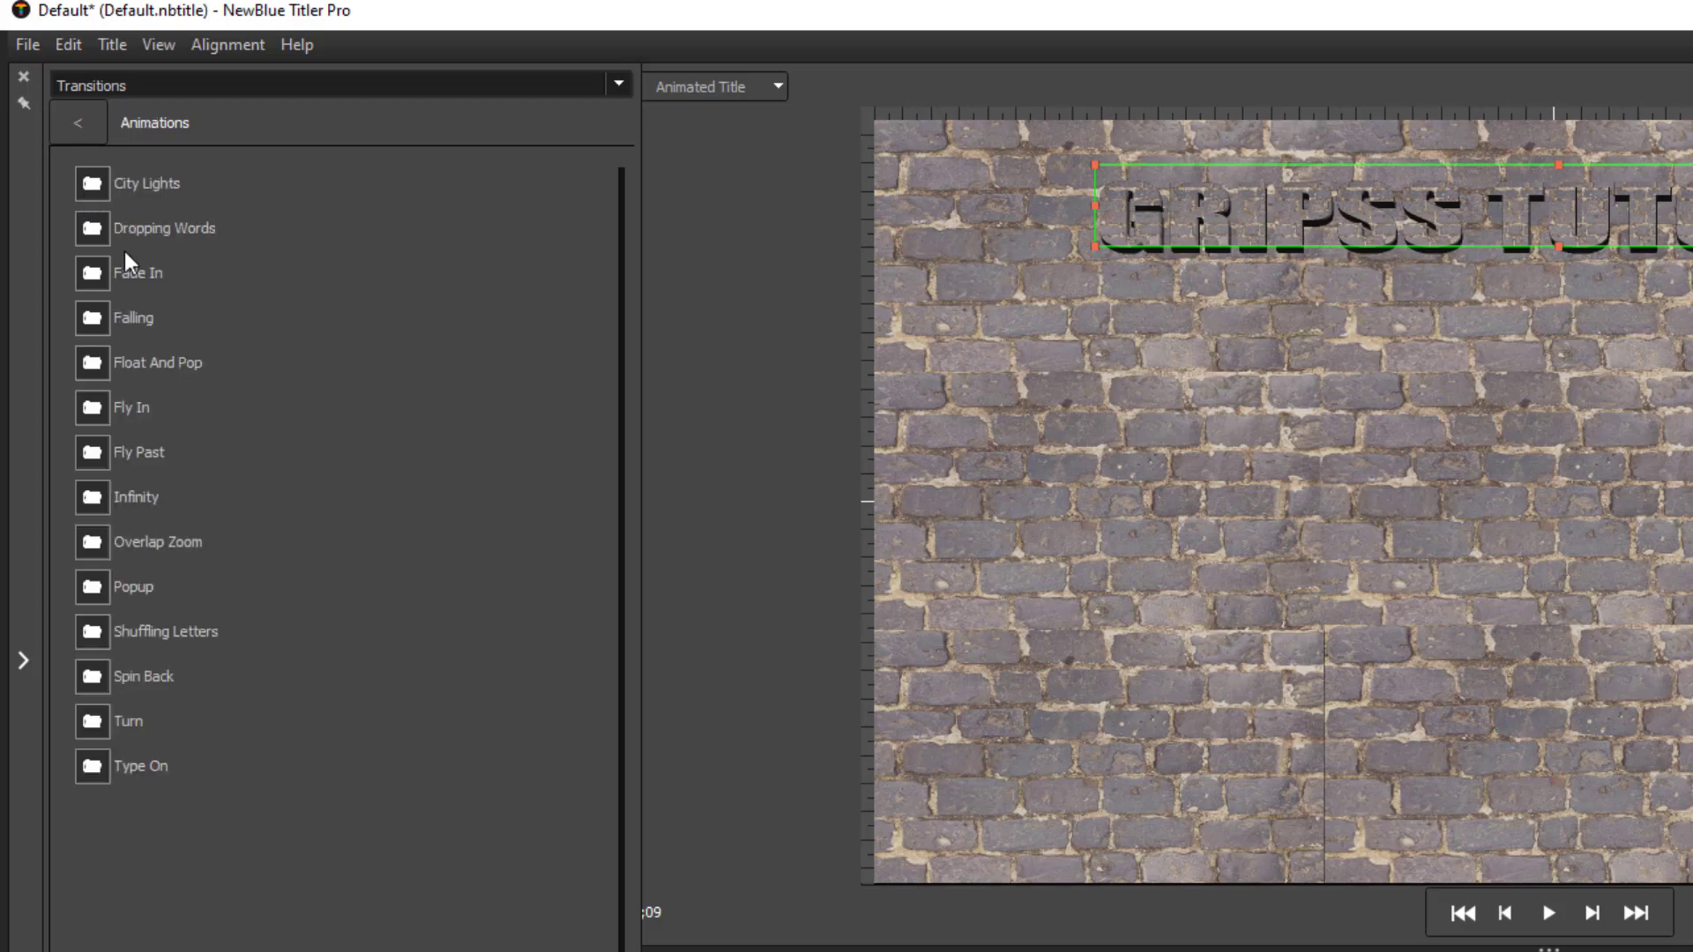
double_click(102, 408)
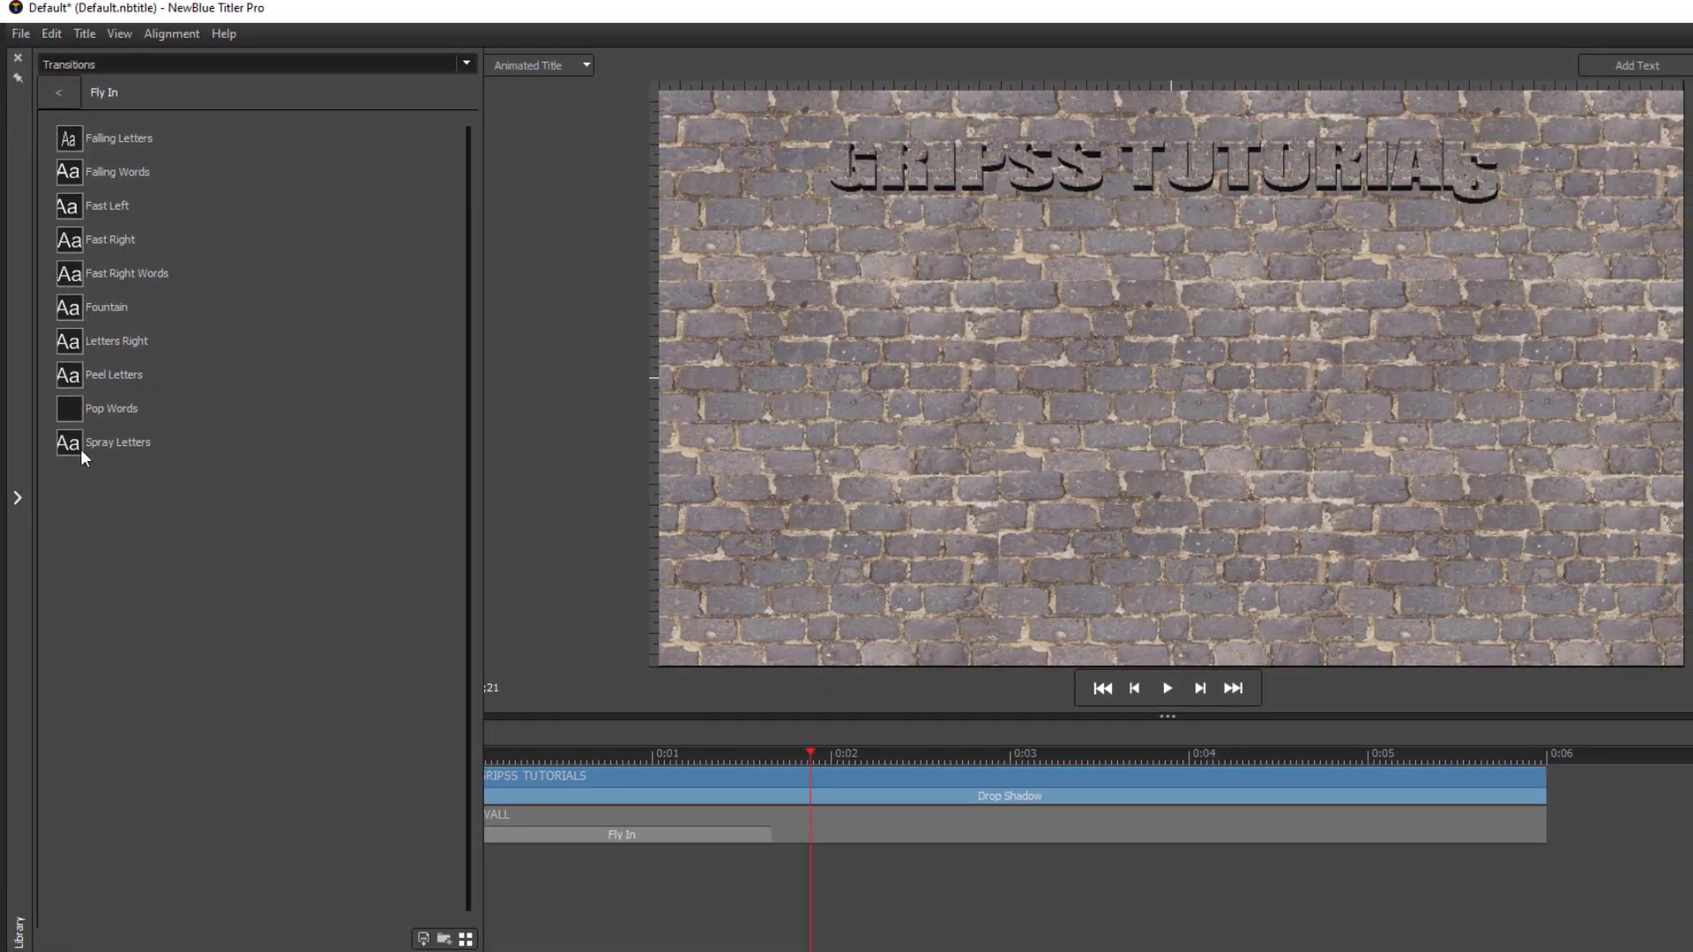
mouse_move(81, 460)
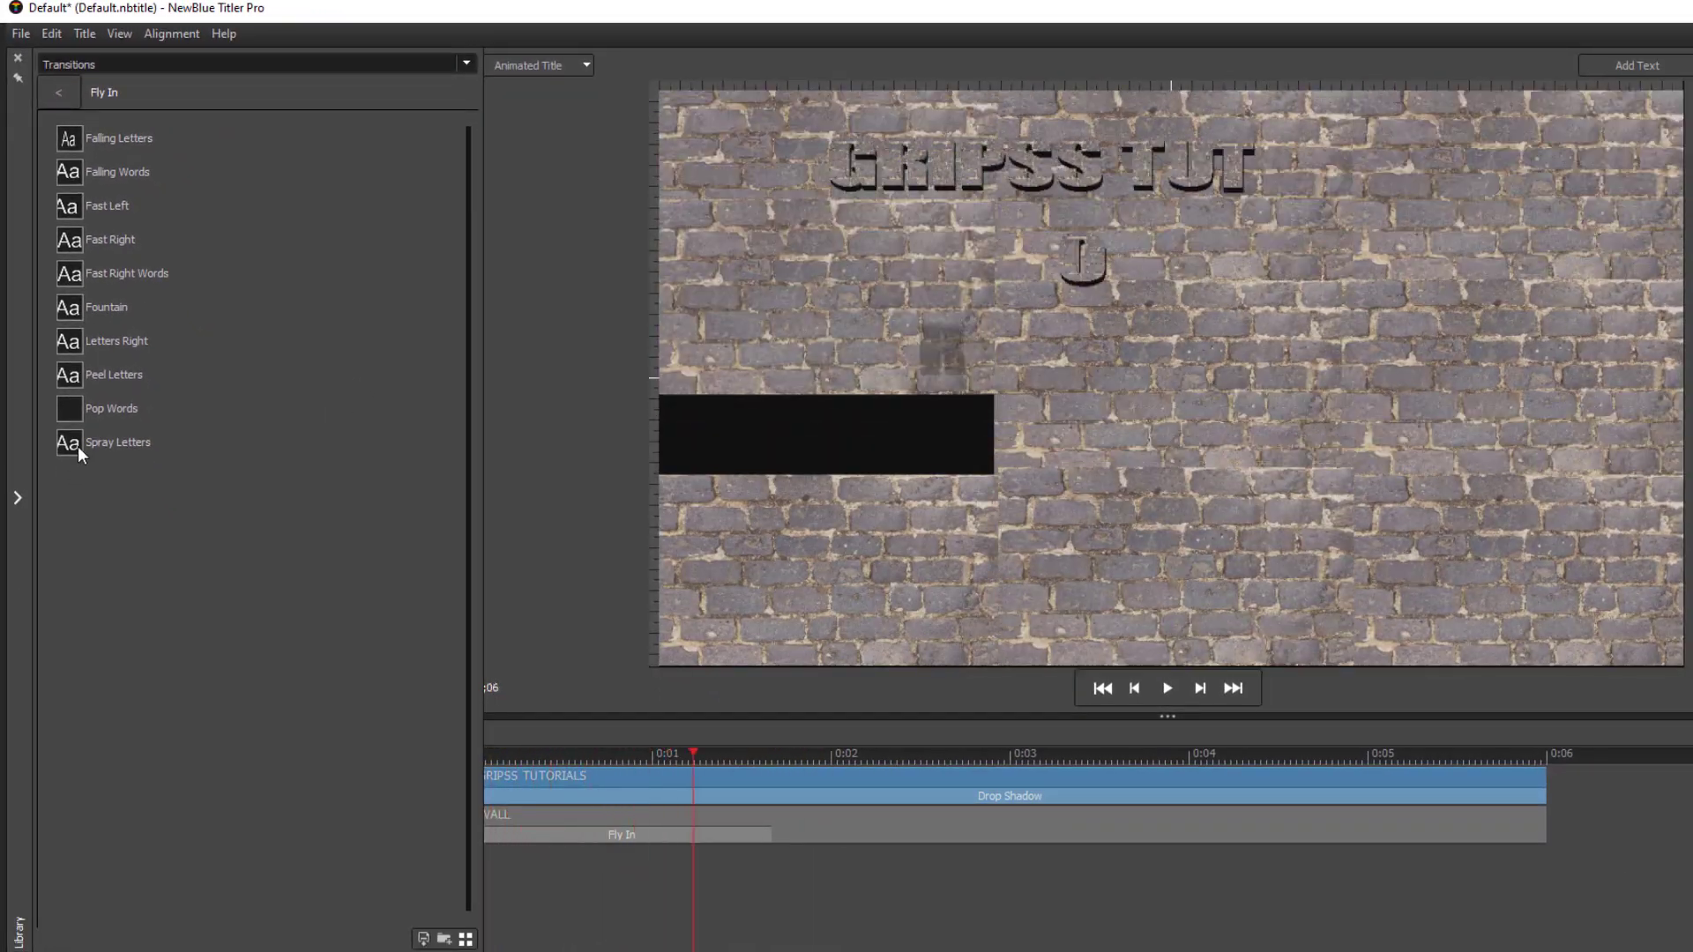
left_click(77, 446)
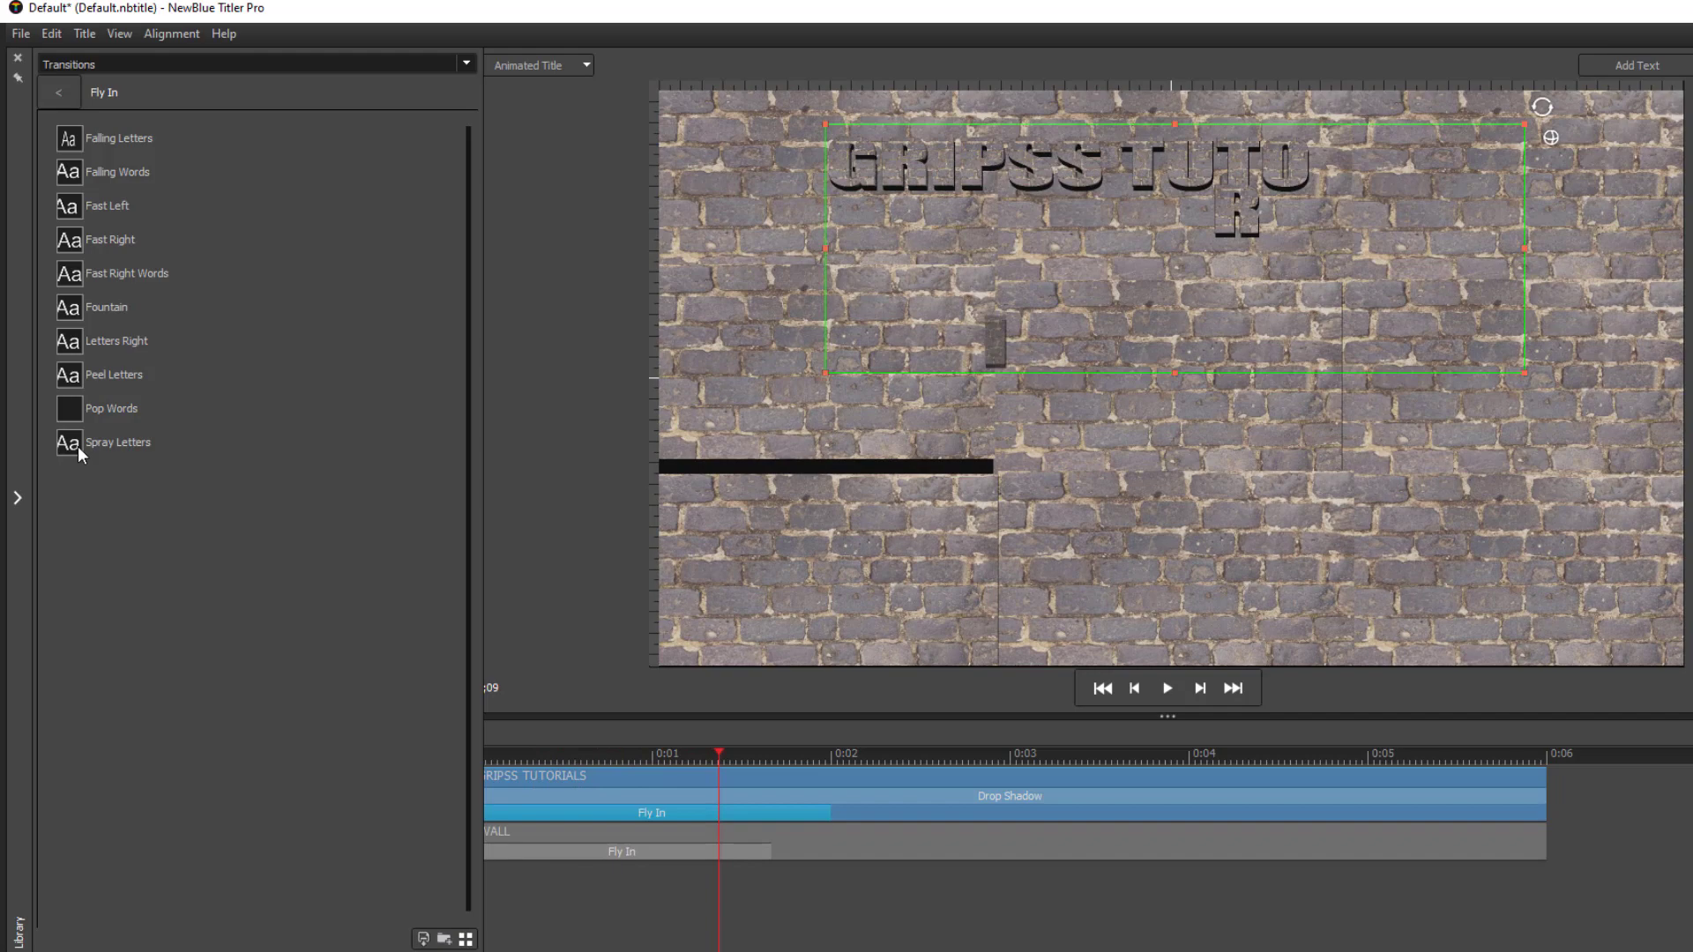
mouse_move(718, 753)
left_mouse_down()
mouse_move(626, 760)
mouse_move(876, 760)
left_mouse_up()
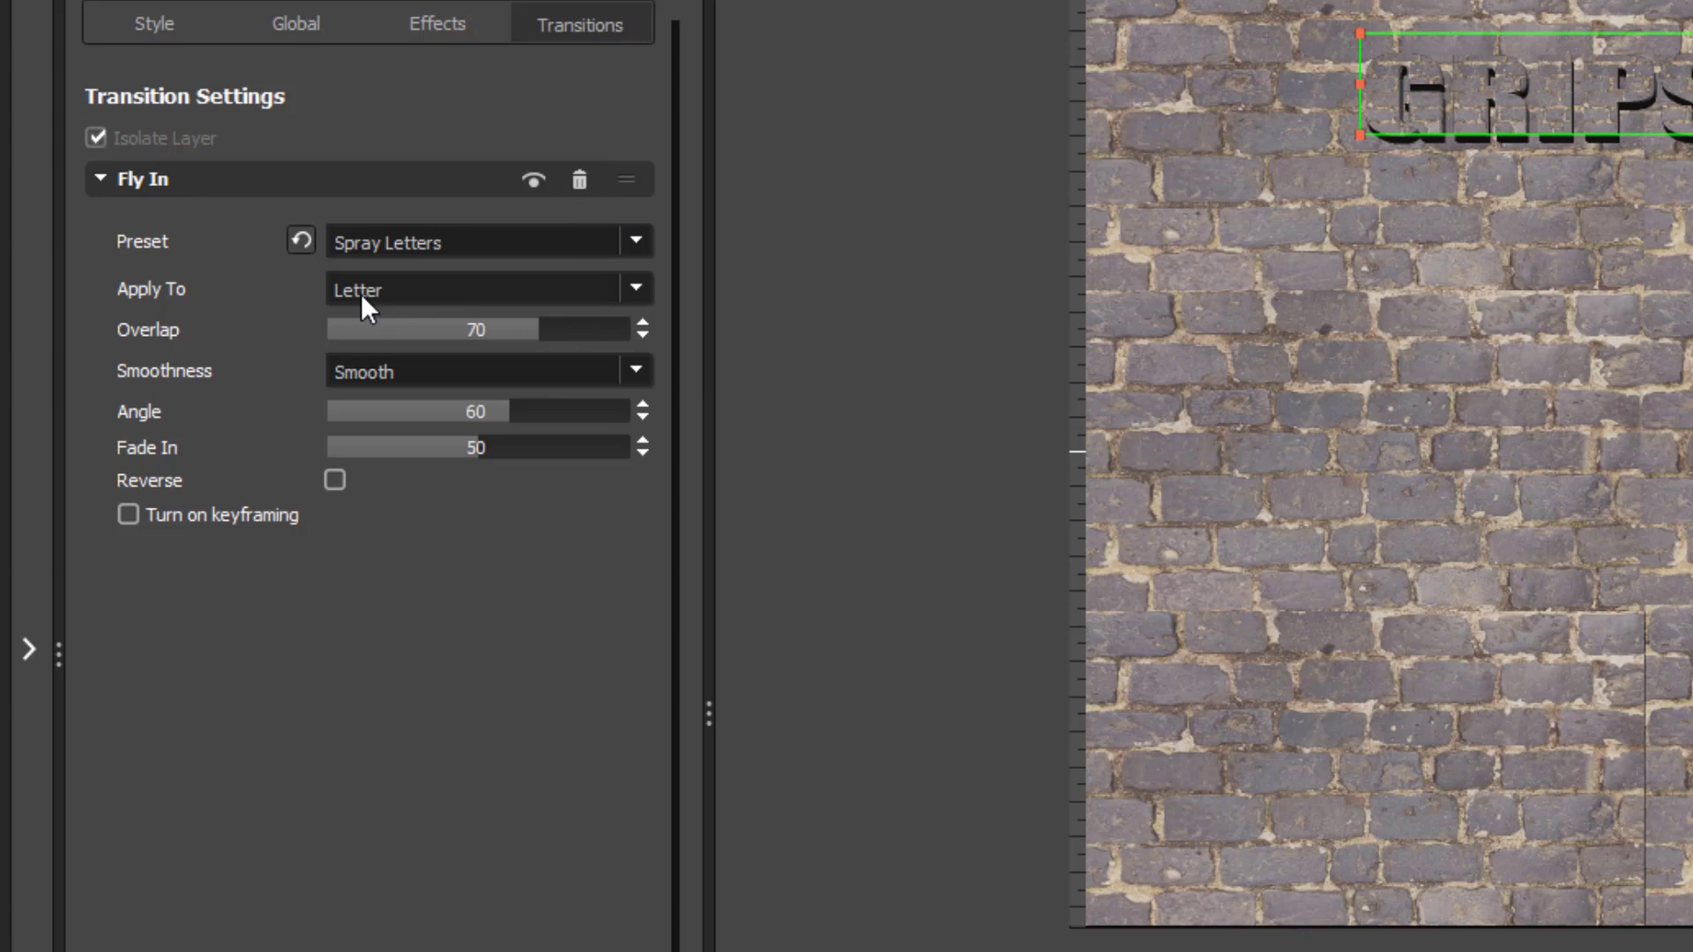
Try applying the title's Fly In transition to Word and play back the animation.
left_click(627, 291)
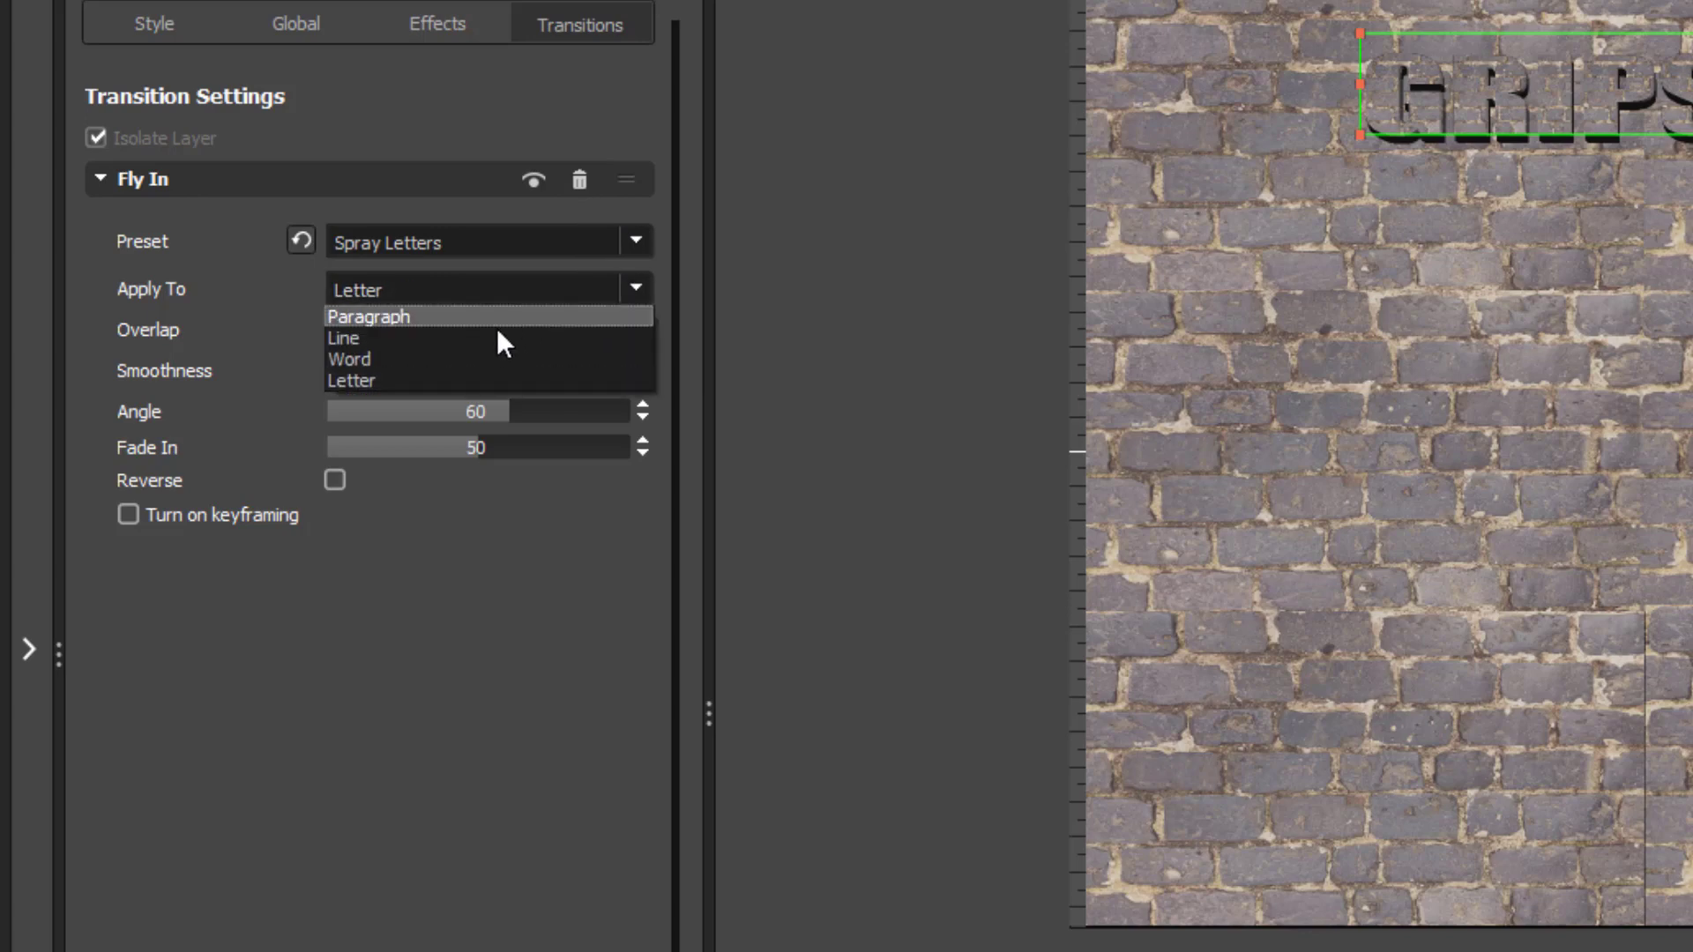
left_click(438, 362)
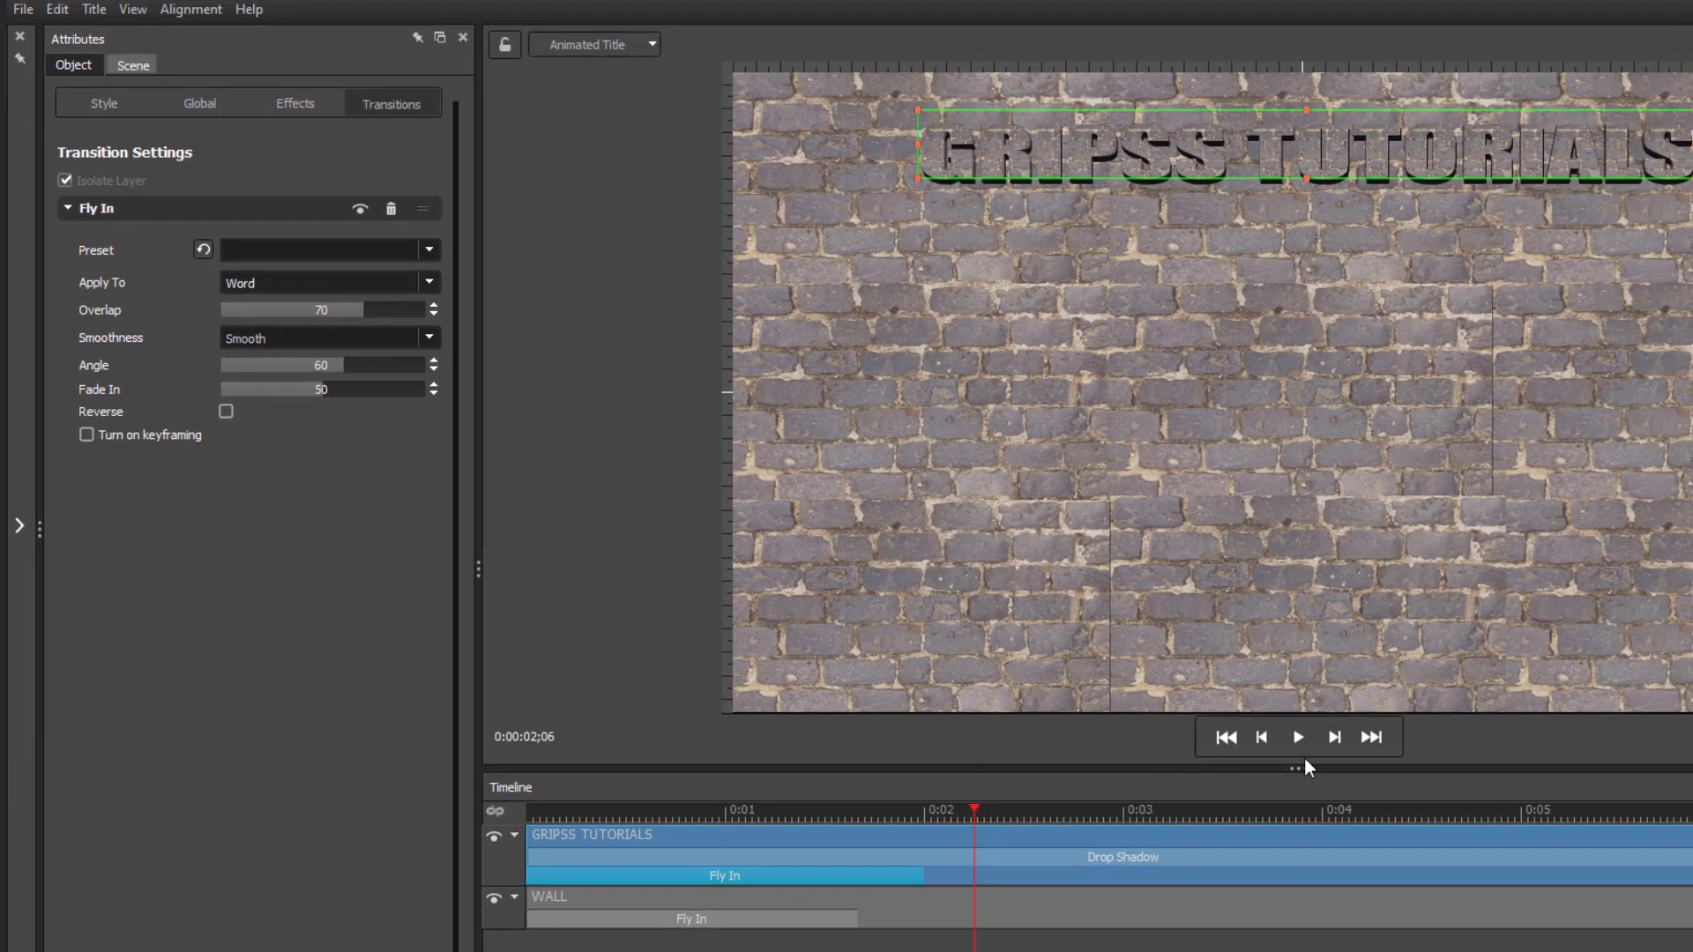
left_click(1299, 737)
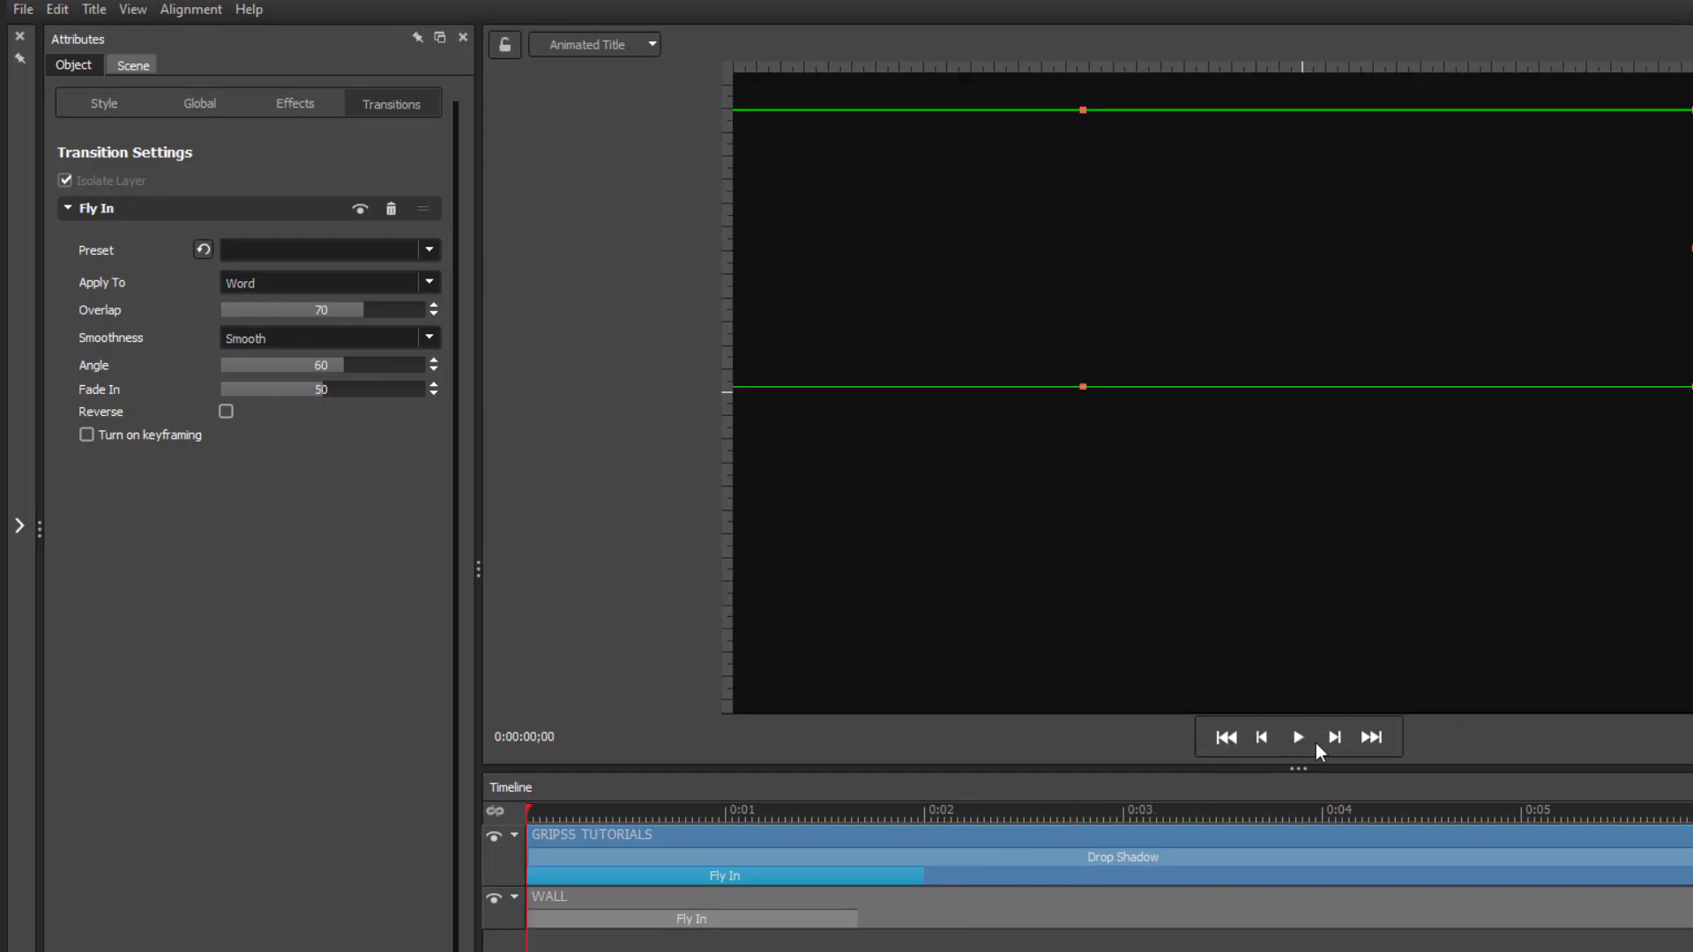
left_click(1302, 737)
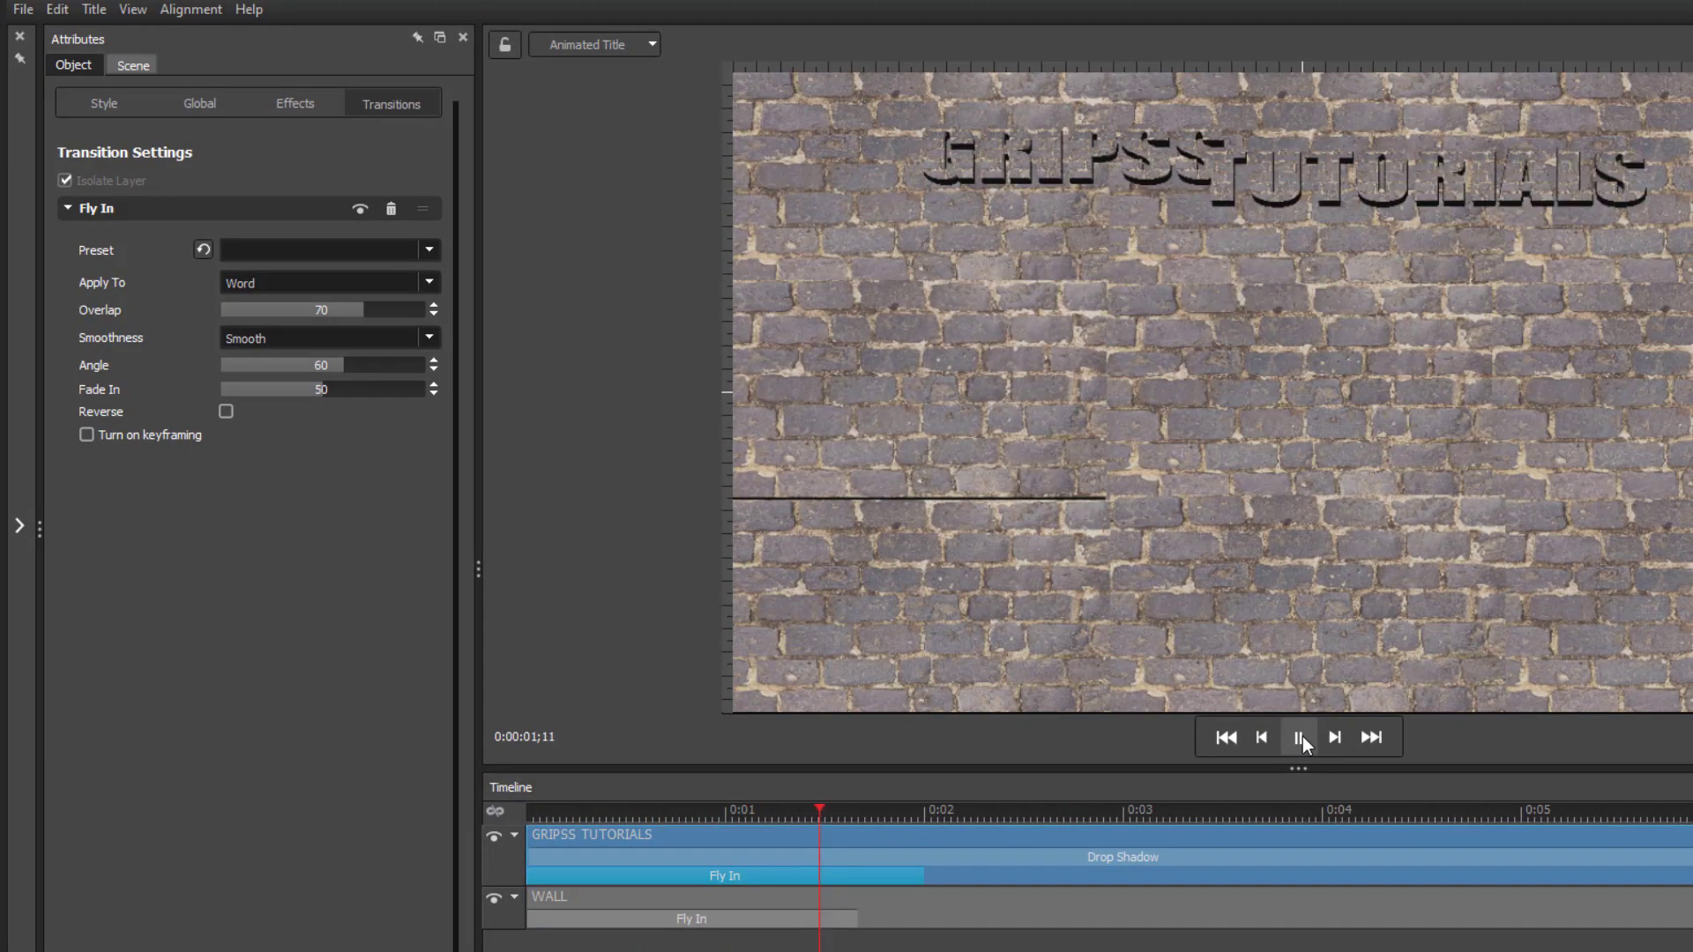
left_click(1302, 738)
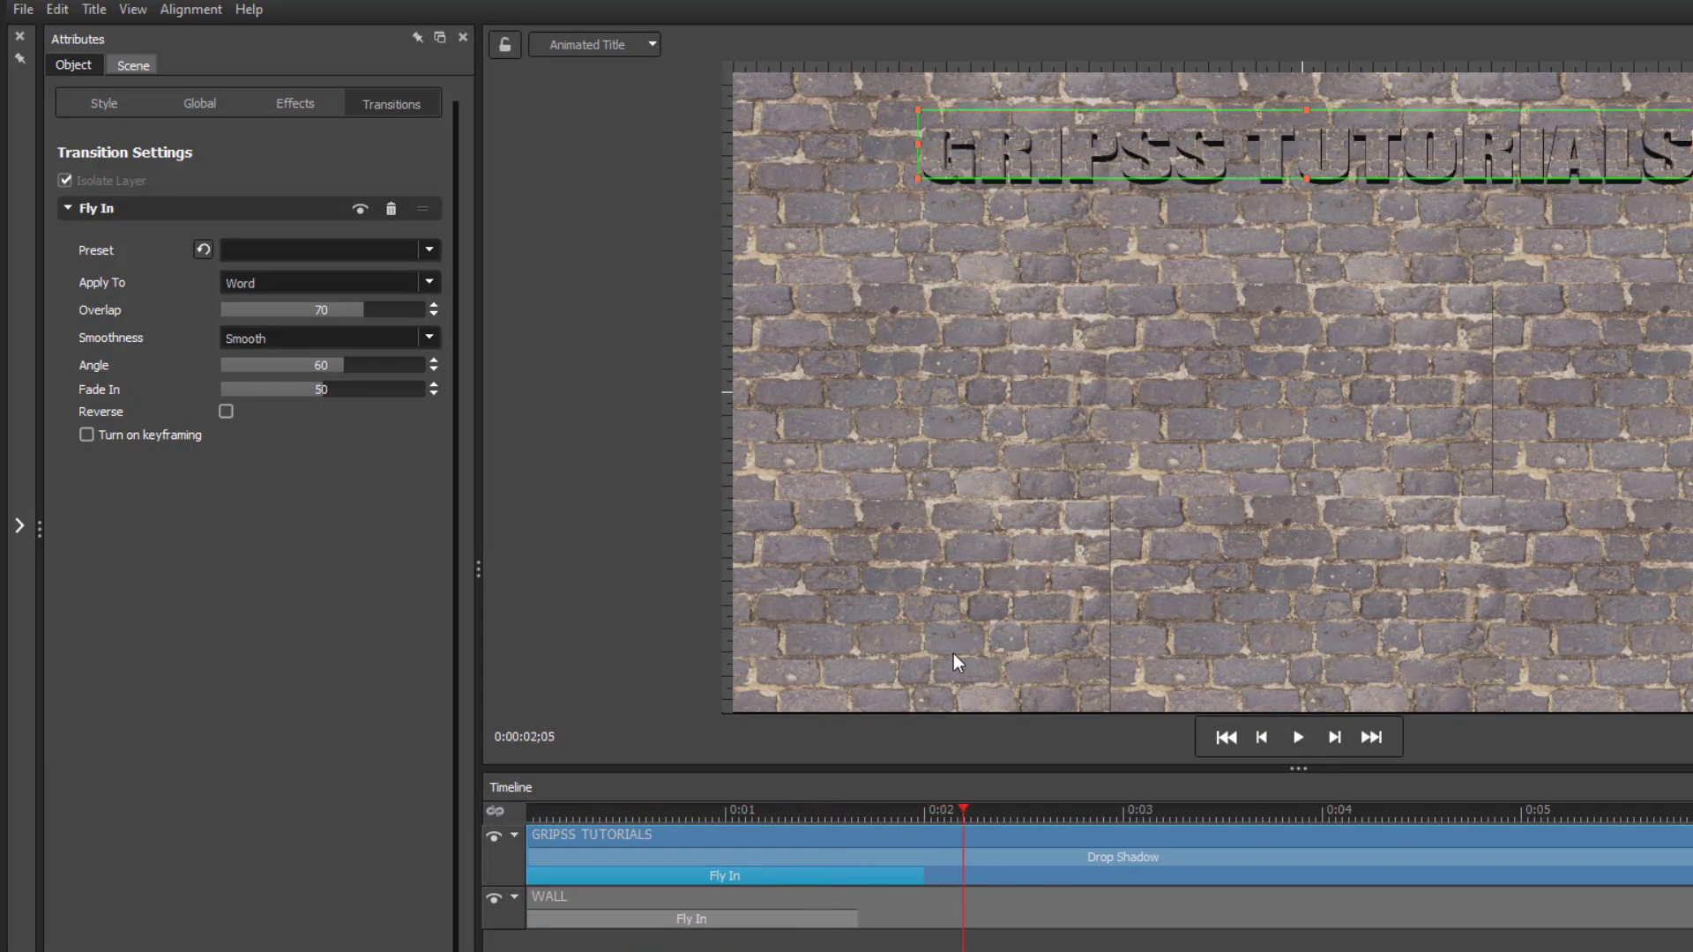
Return the Fly In transition's Apply To setting to Letter and play the animation from near its beginning.
left_click(428, 280)
left_click(314, 342)
left_click_drag(960, 812, 591, 816)
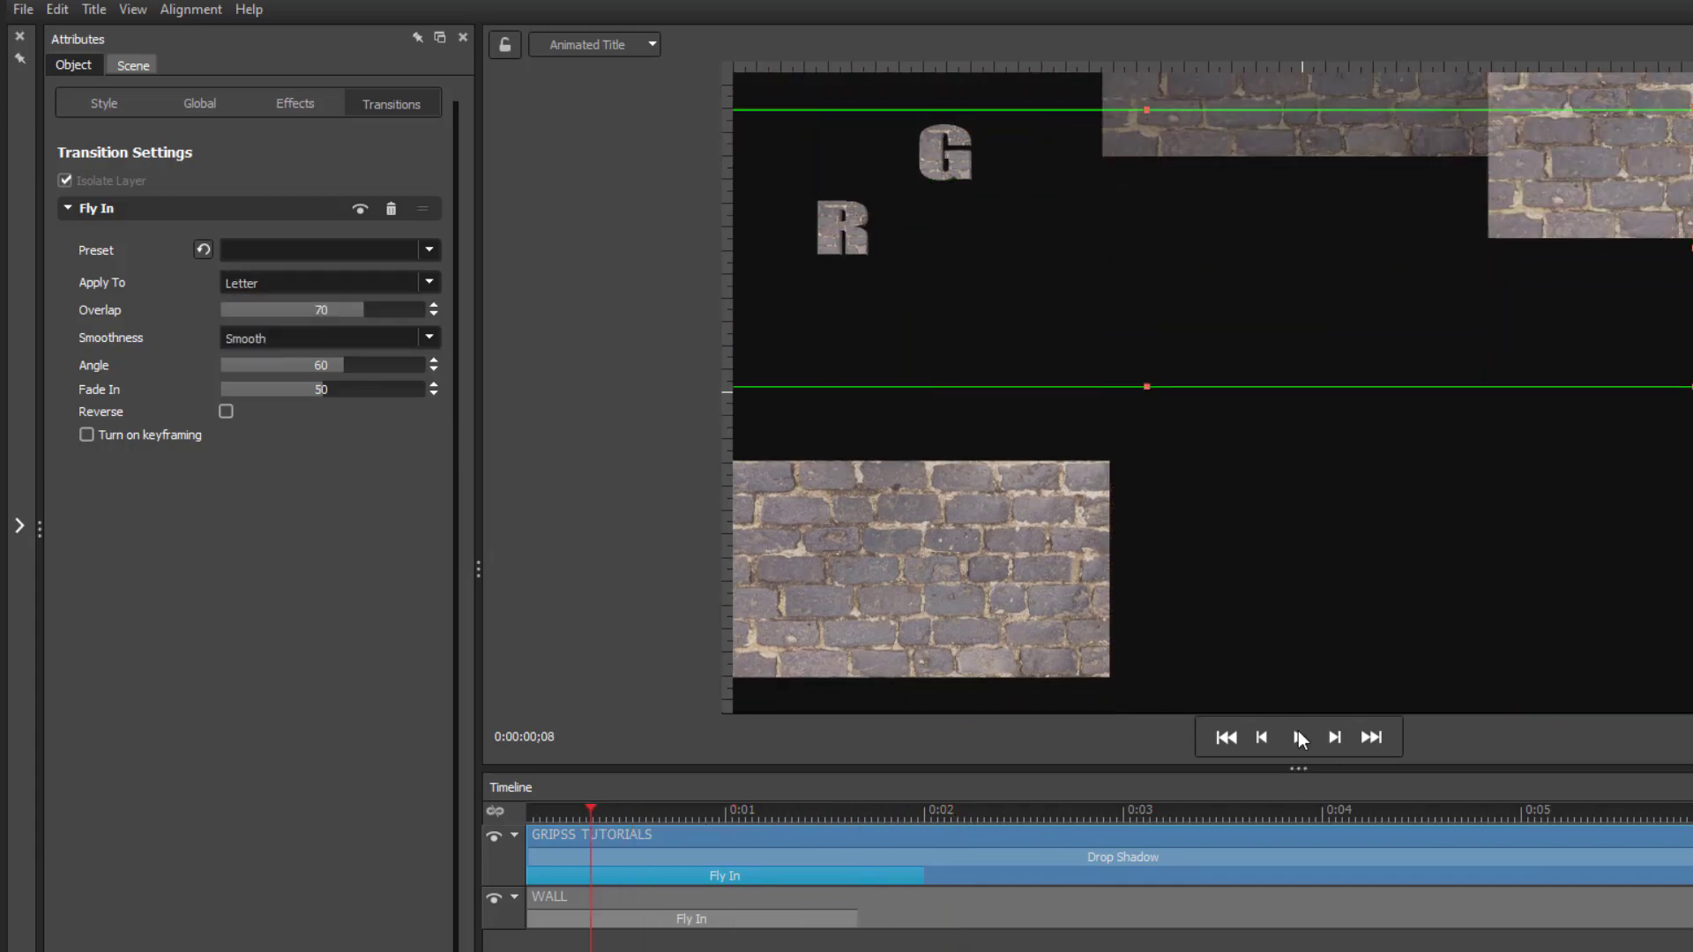
left_click(1301, 737)
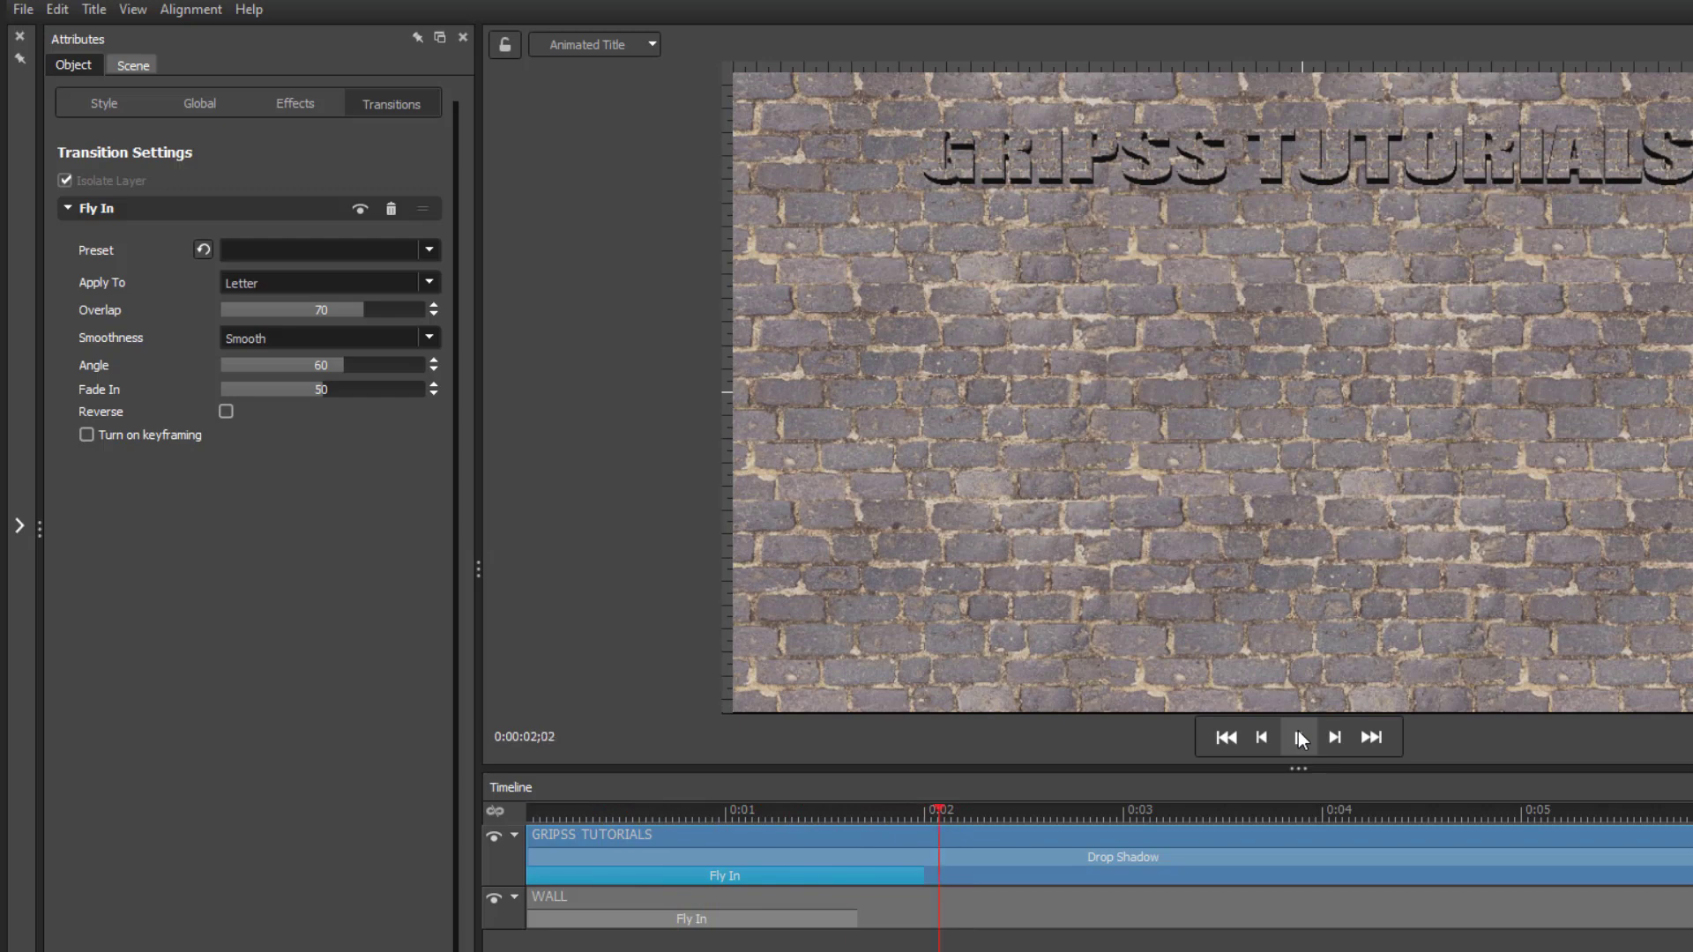
left_click(1301, 737)
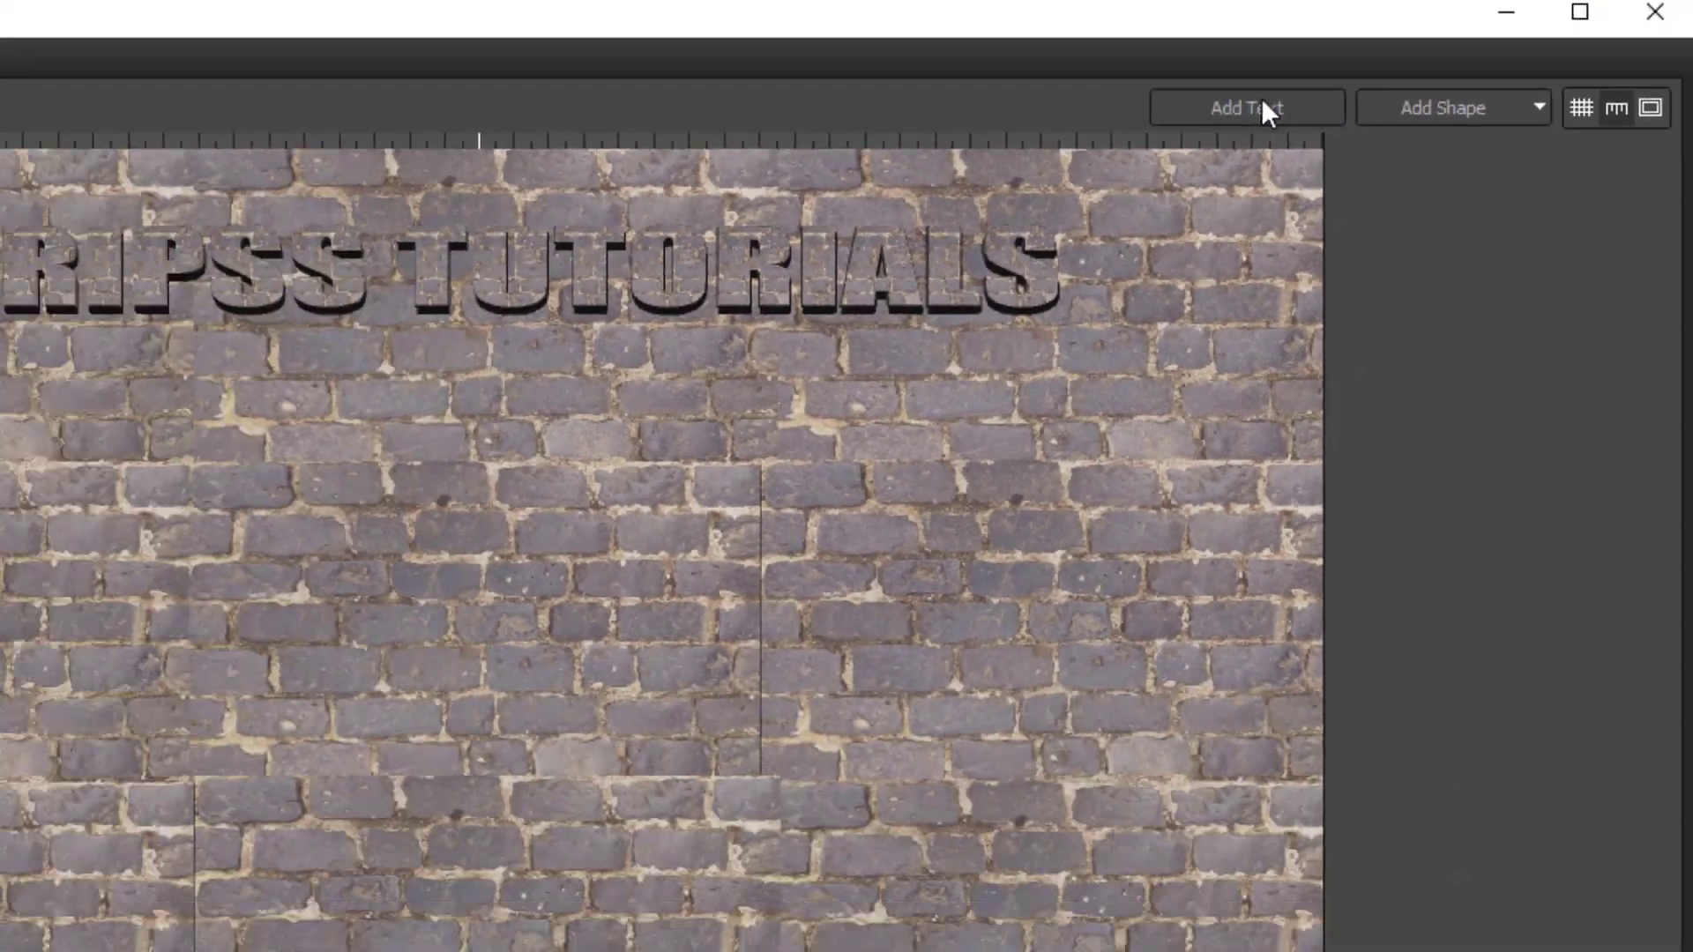
Add a second text object to the scene reading EASY FUN BORING DUMB.
left_click(1453, 57)
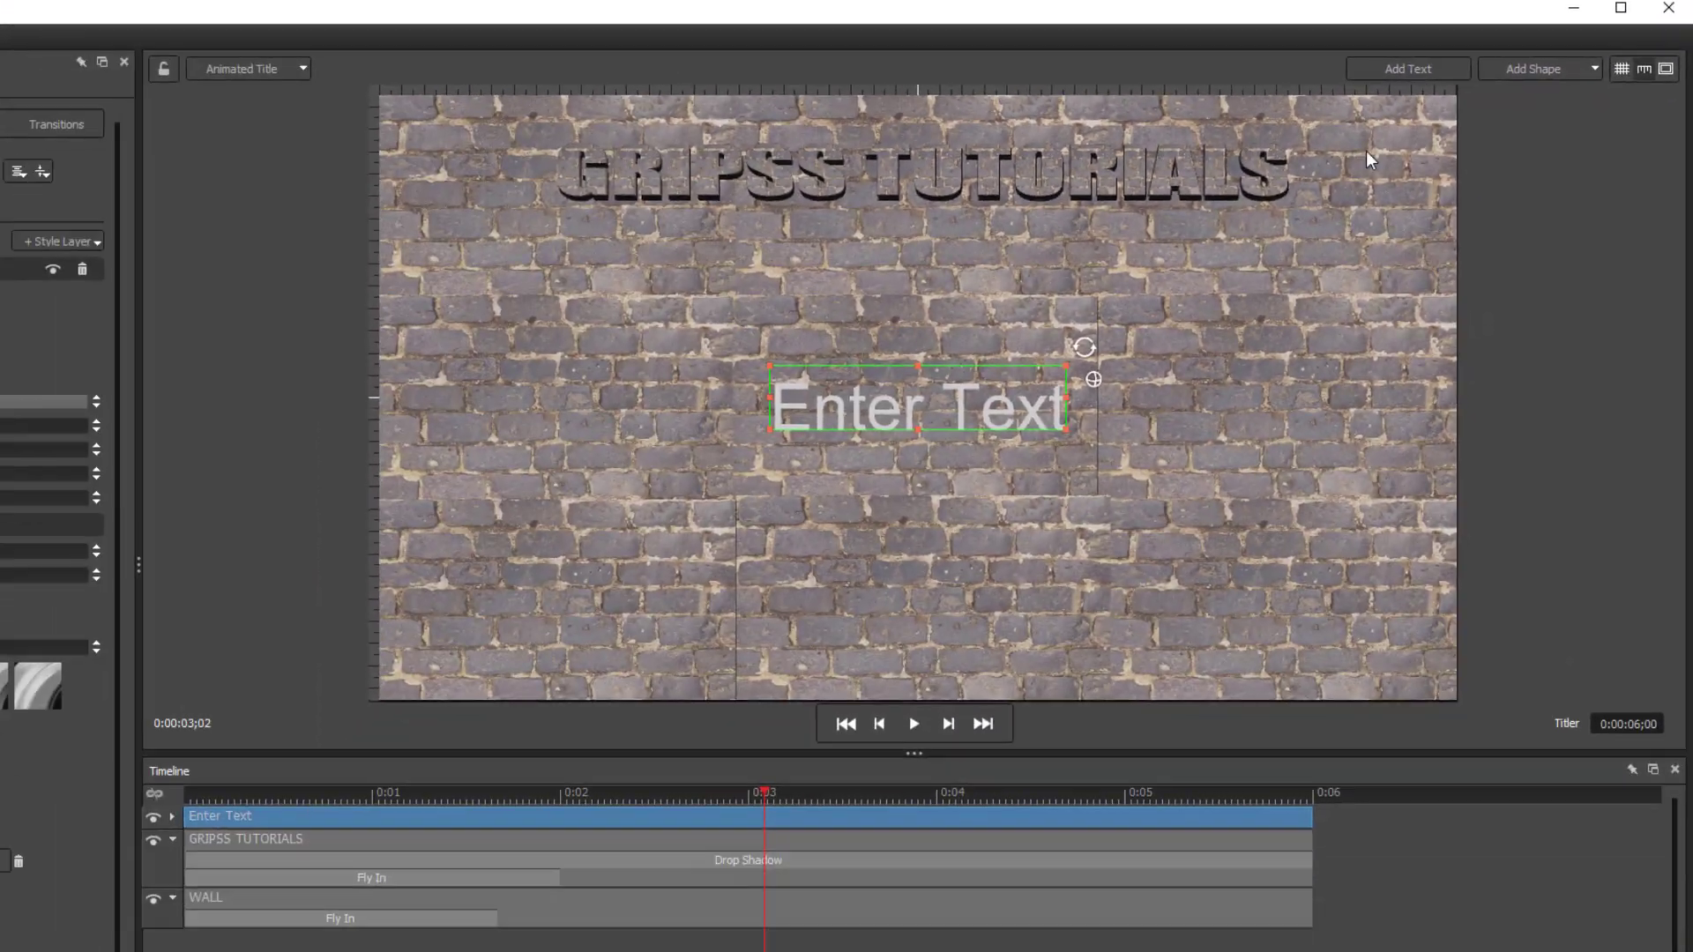
left_click(938, 403)
key("ctrl+a")
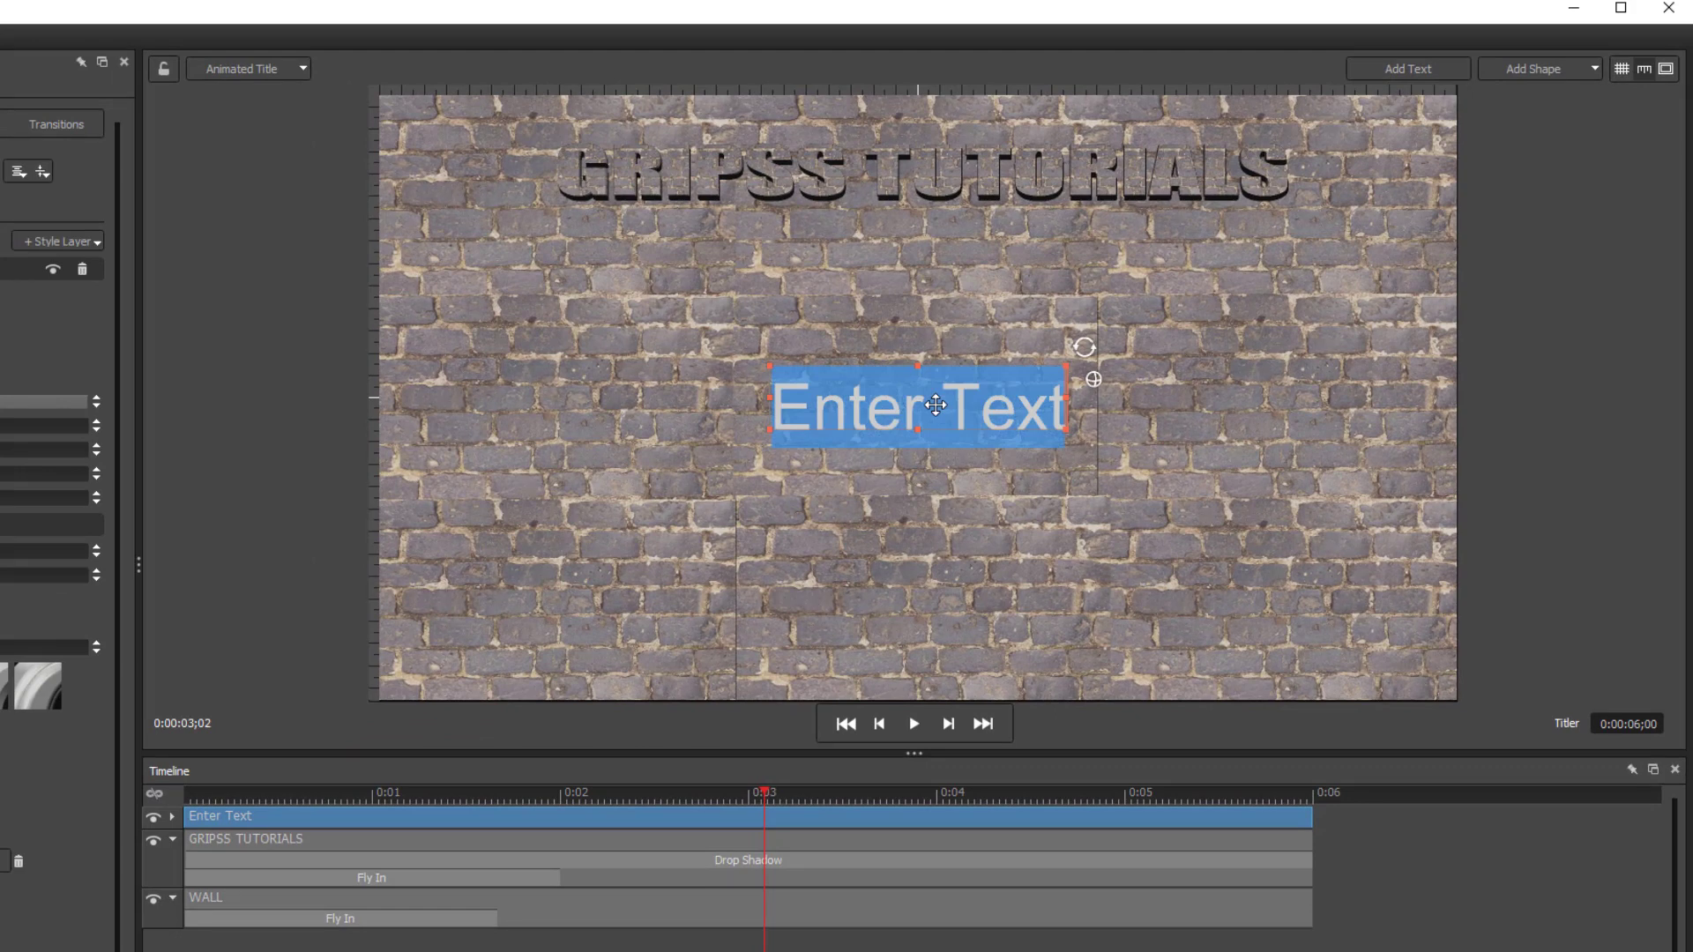
type("EASY")
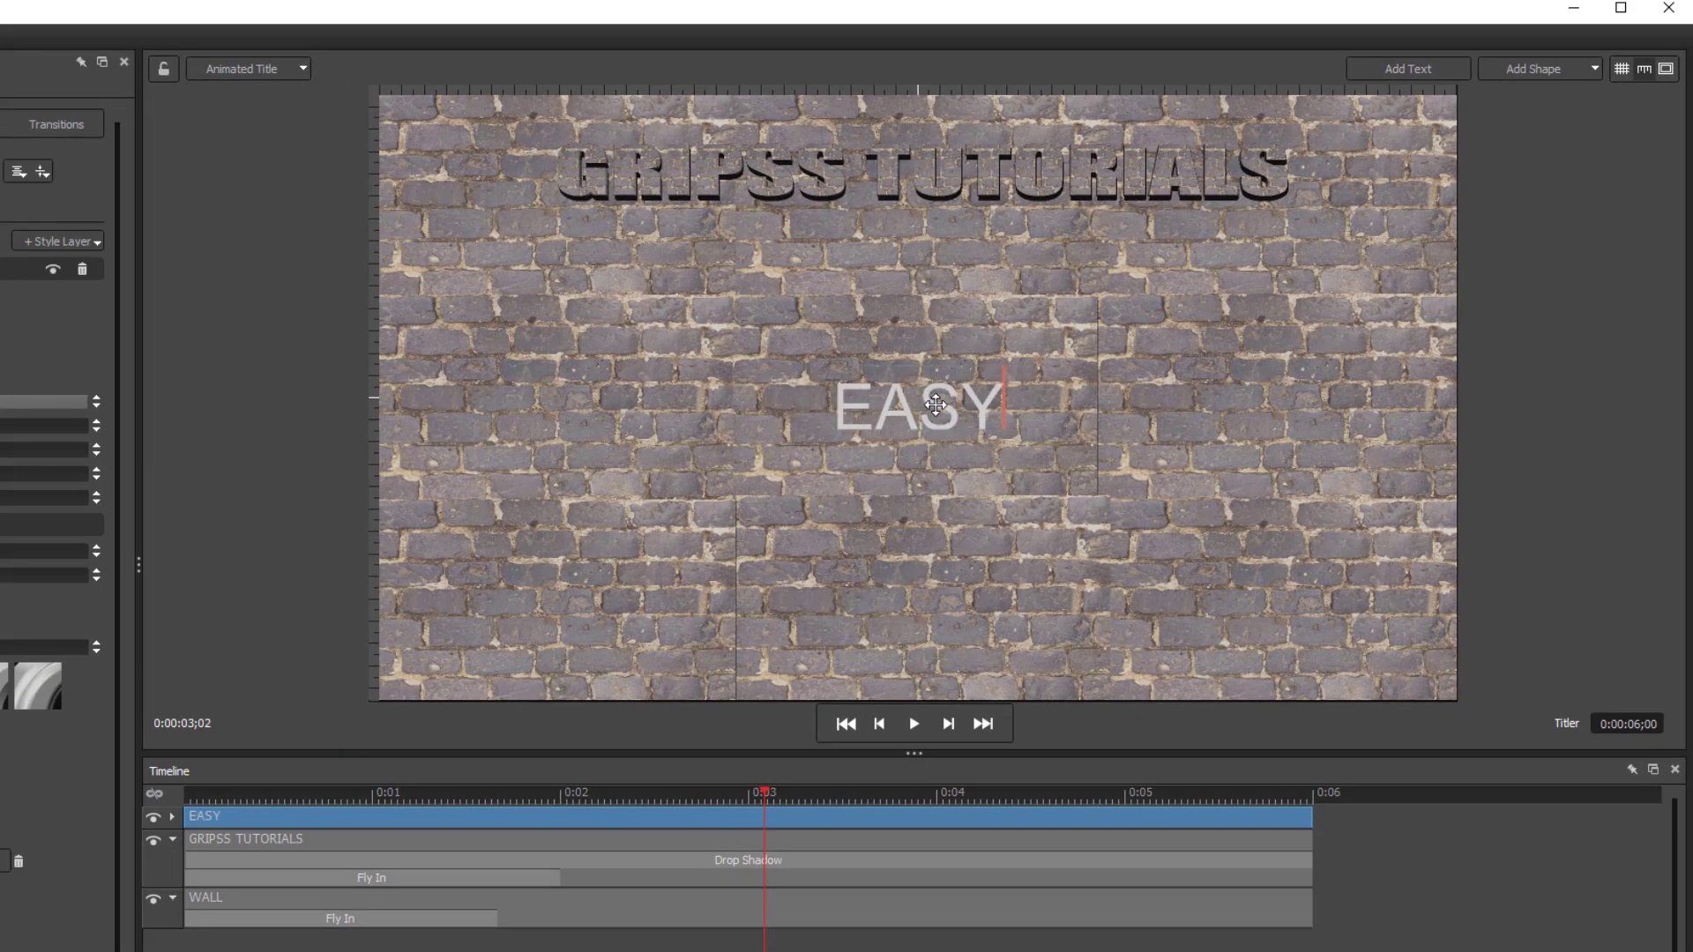
type(" FU")
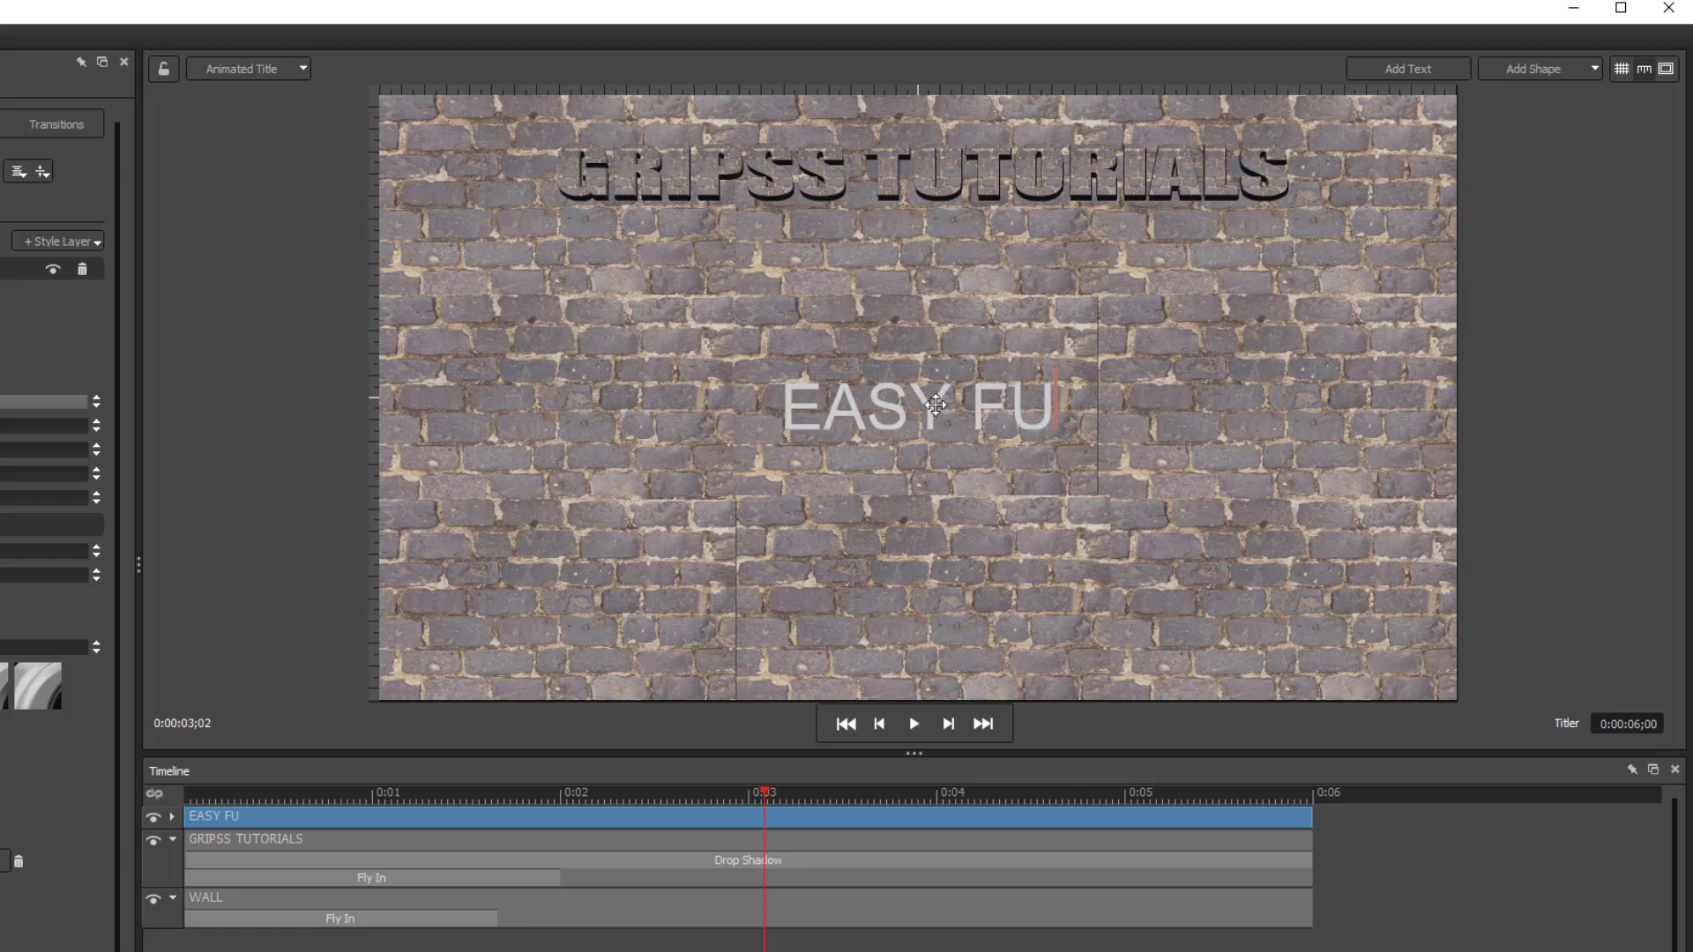
type("N BOR")
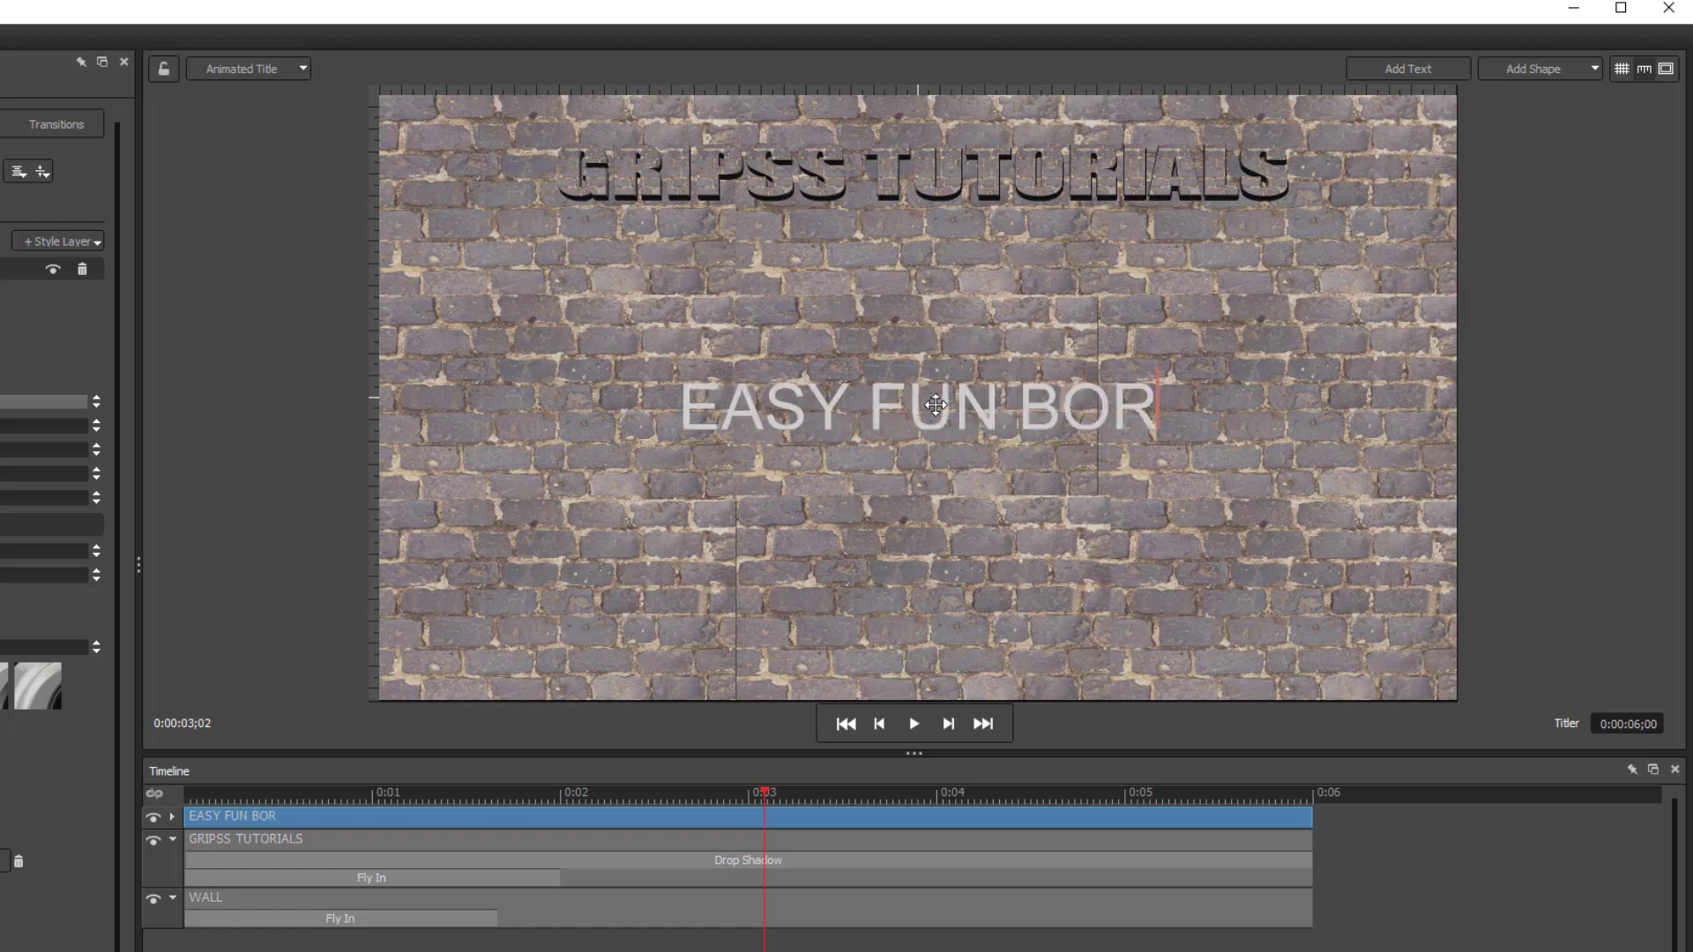
type("ING DUMB")
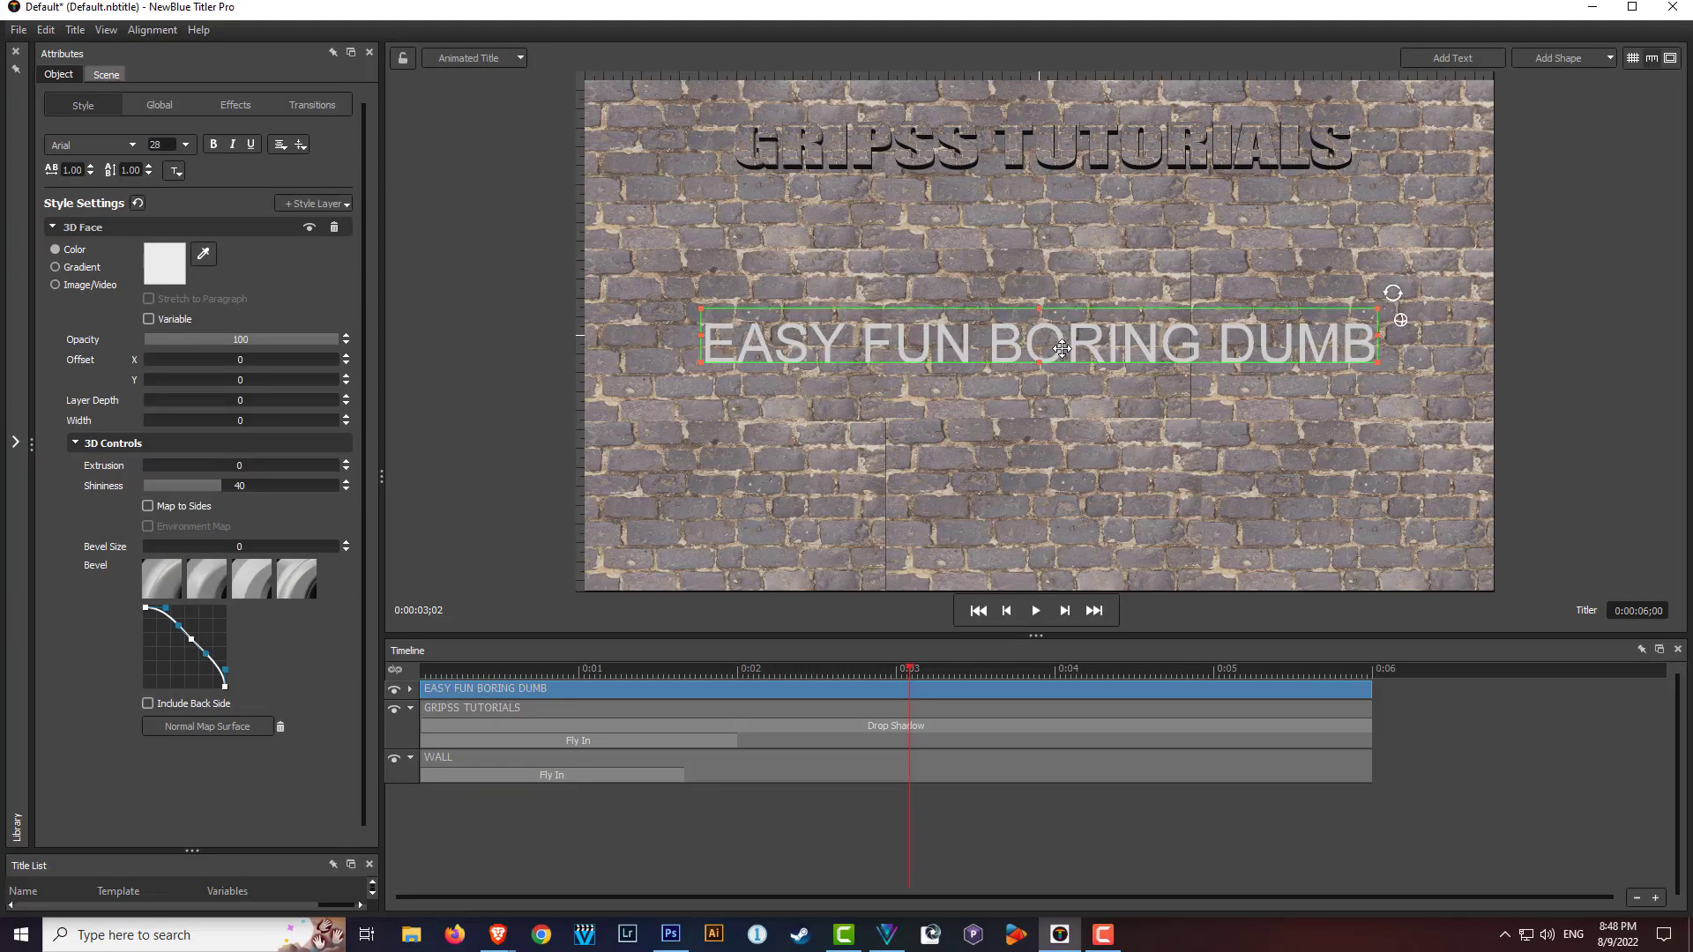
Move the new text just below the GRIPSS TUTORIALS title, enlarge it to span most of the wall, and make it bold.
left_click_drag(936, 405, 935, 293)
left_click_drag(1053, 248, 981, 246)
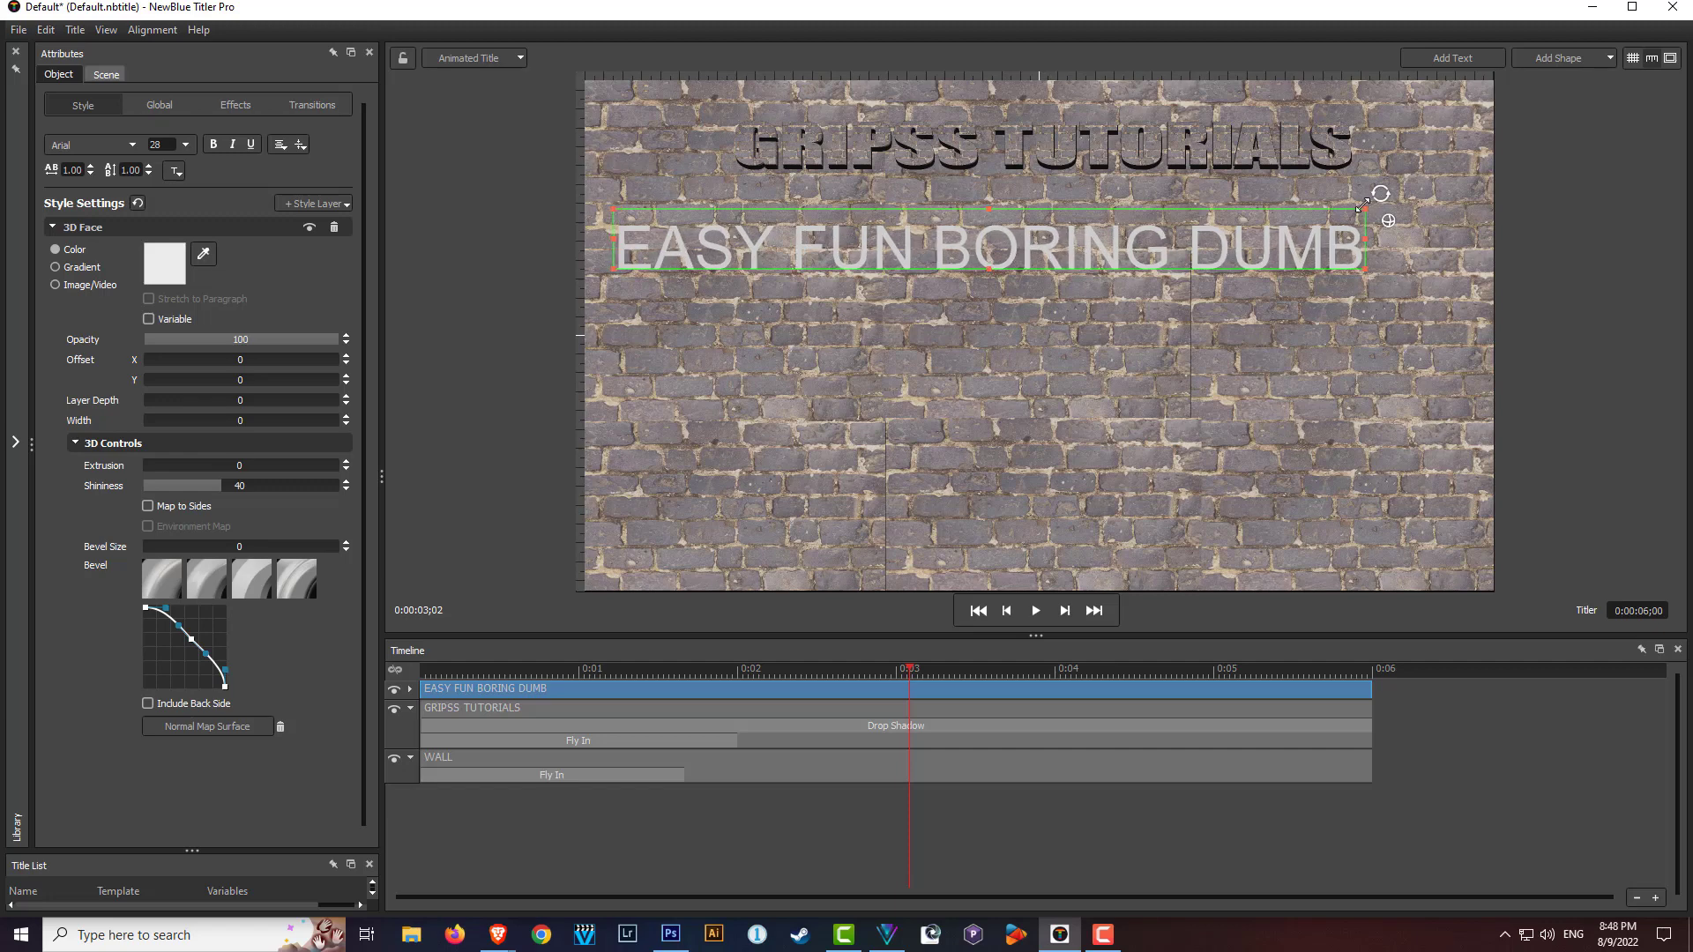
left_click_drag(1362, 207, 1443, 203)
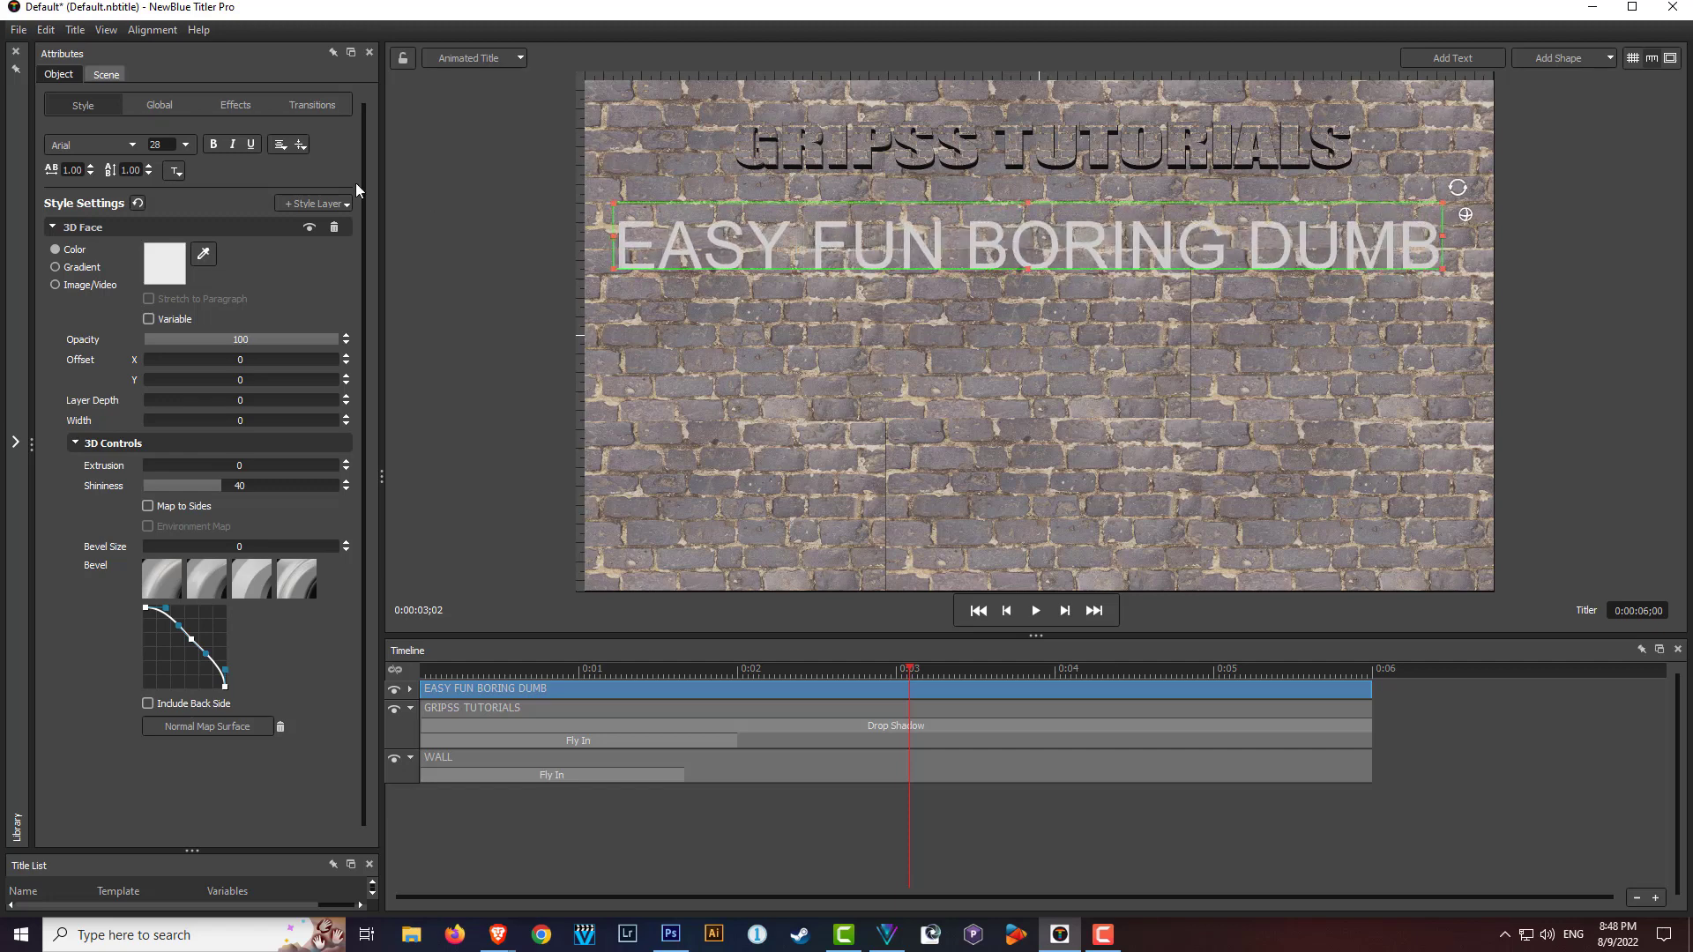
left_click(214, 148)
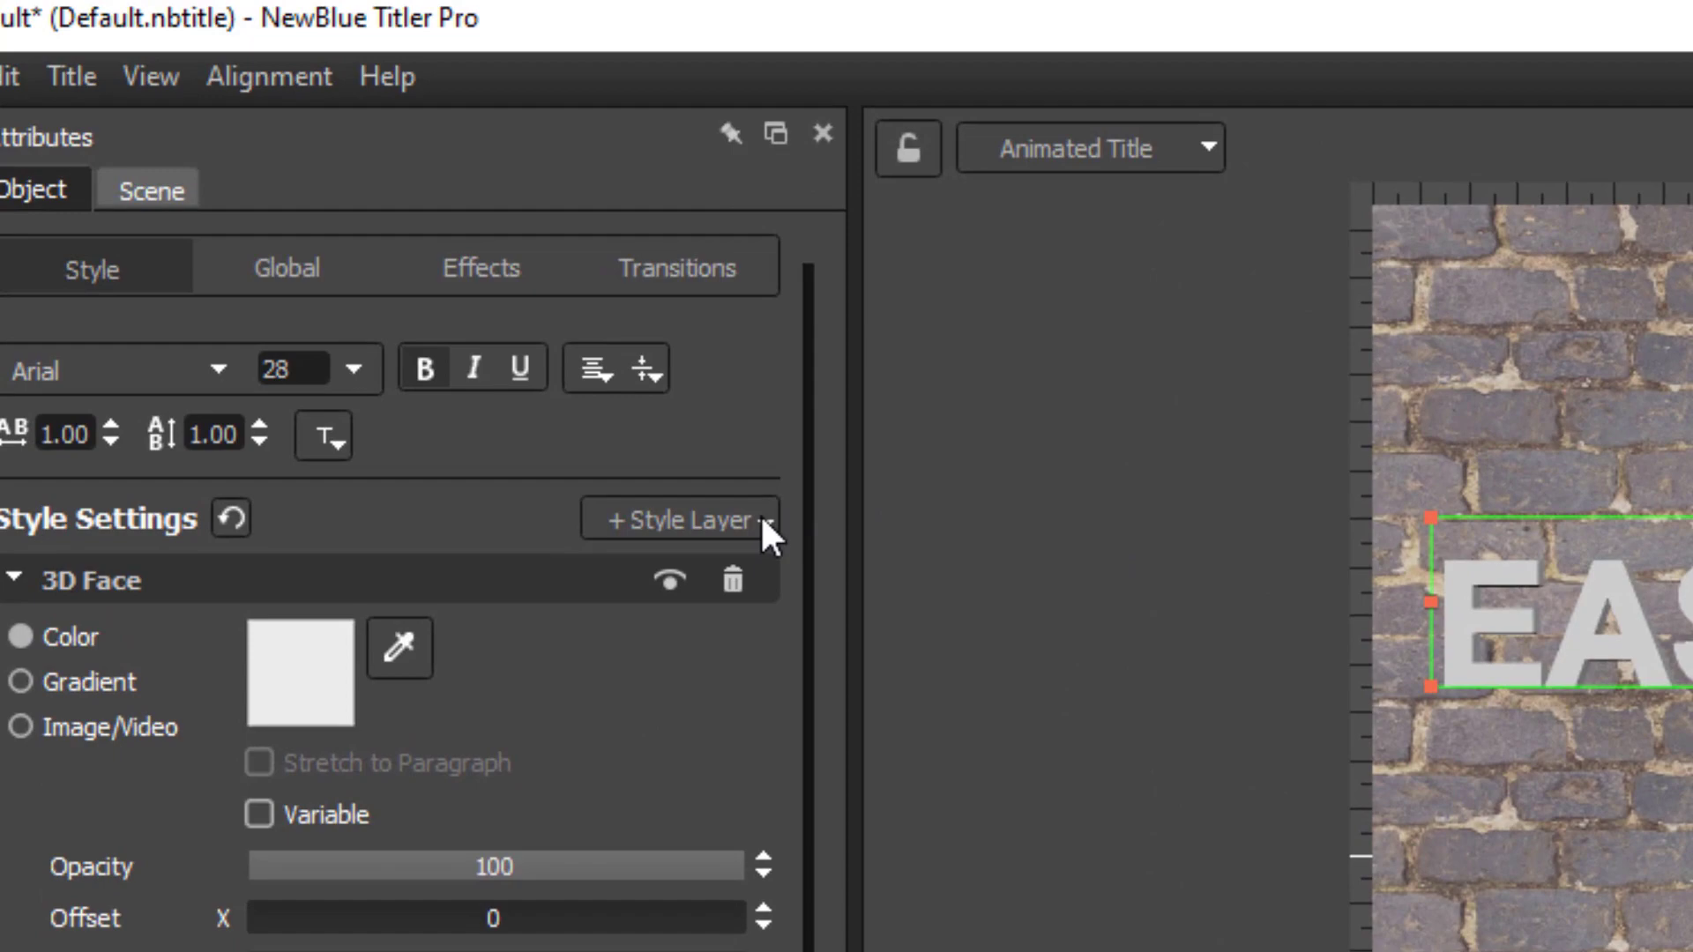
Add a 3D Outline style layer to the EASY FUN BORING DUMB text and set its color to near-black, RGB 5, 0, 0.
left_click(754, 521)
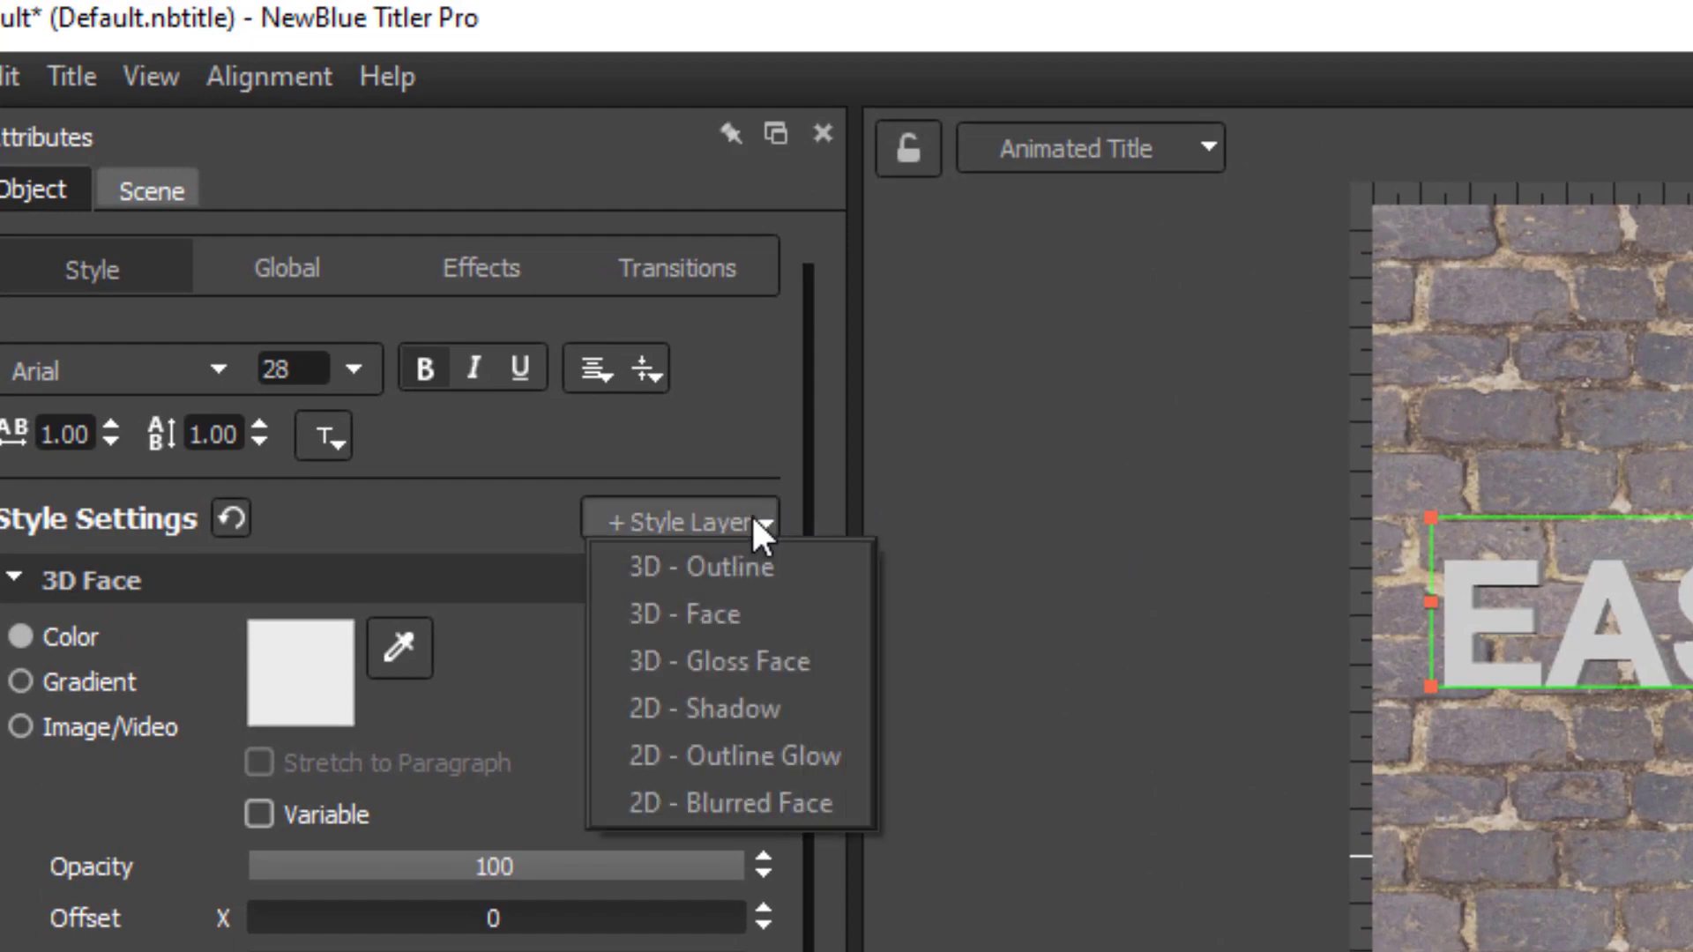
left_click(741, 568)
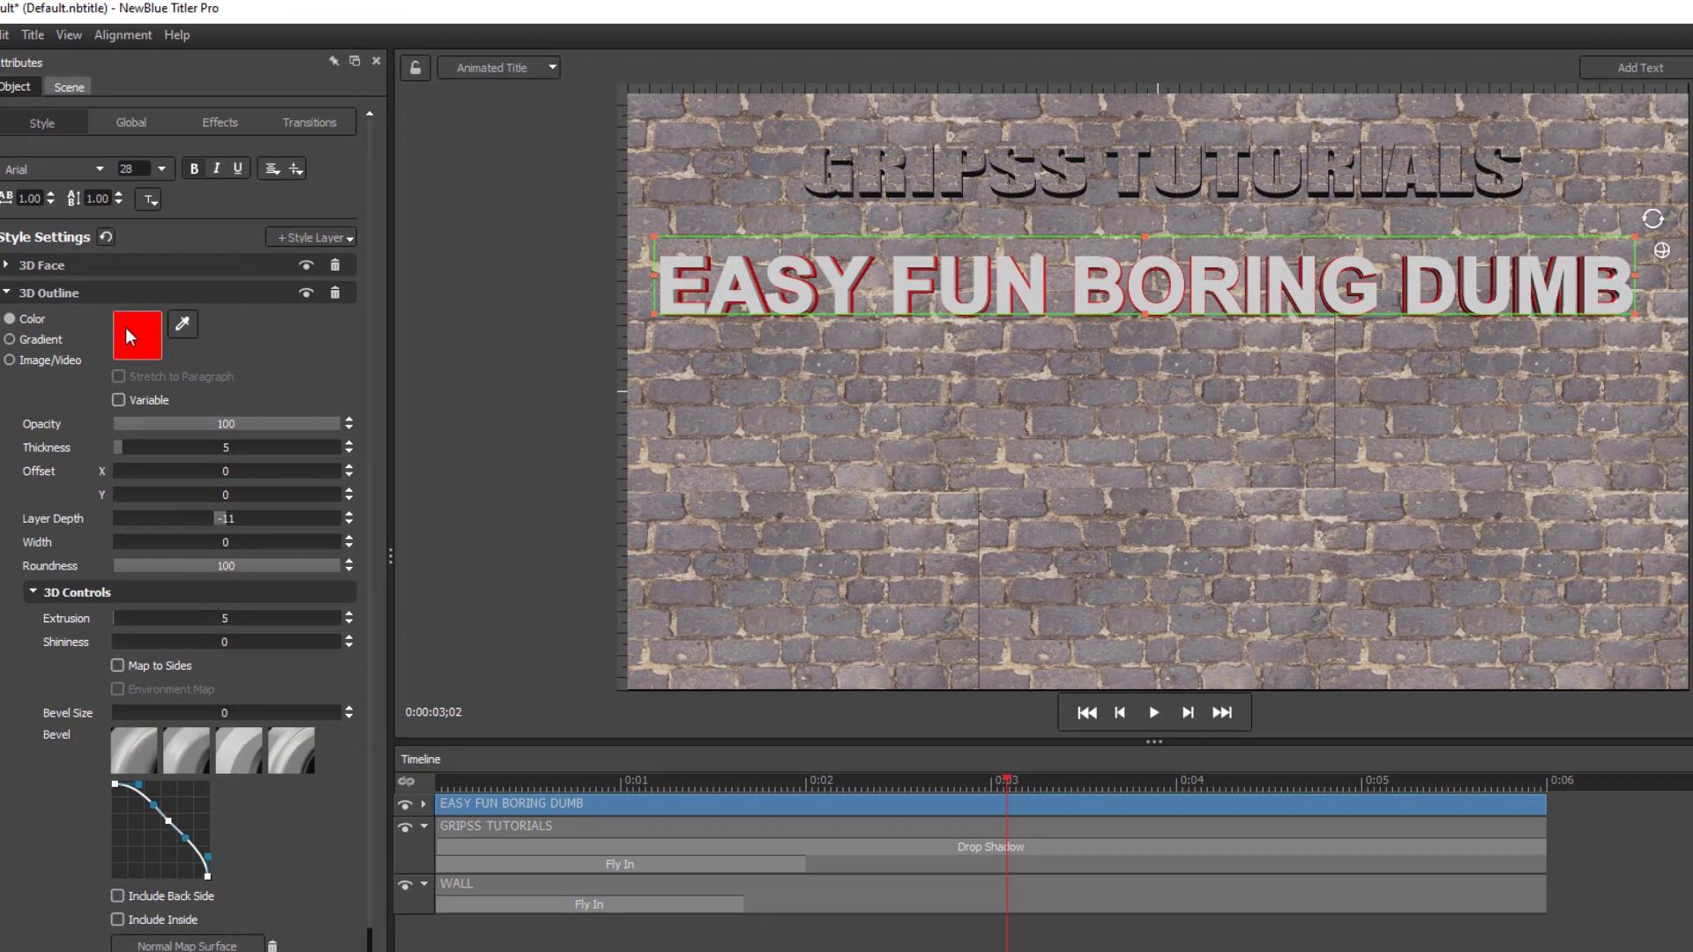
left_click(128, 333)
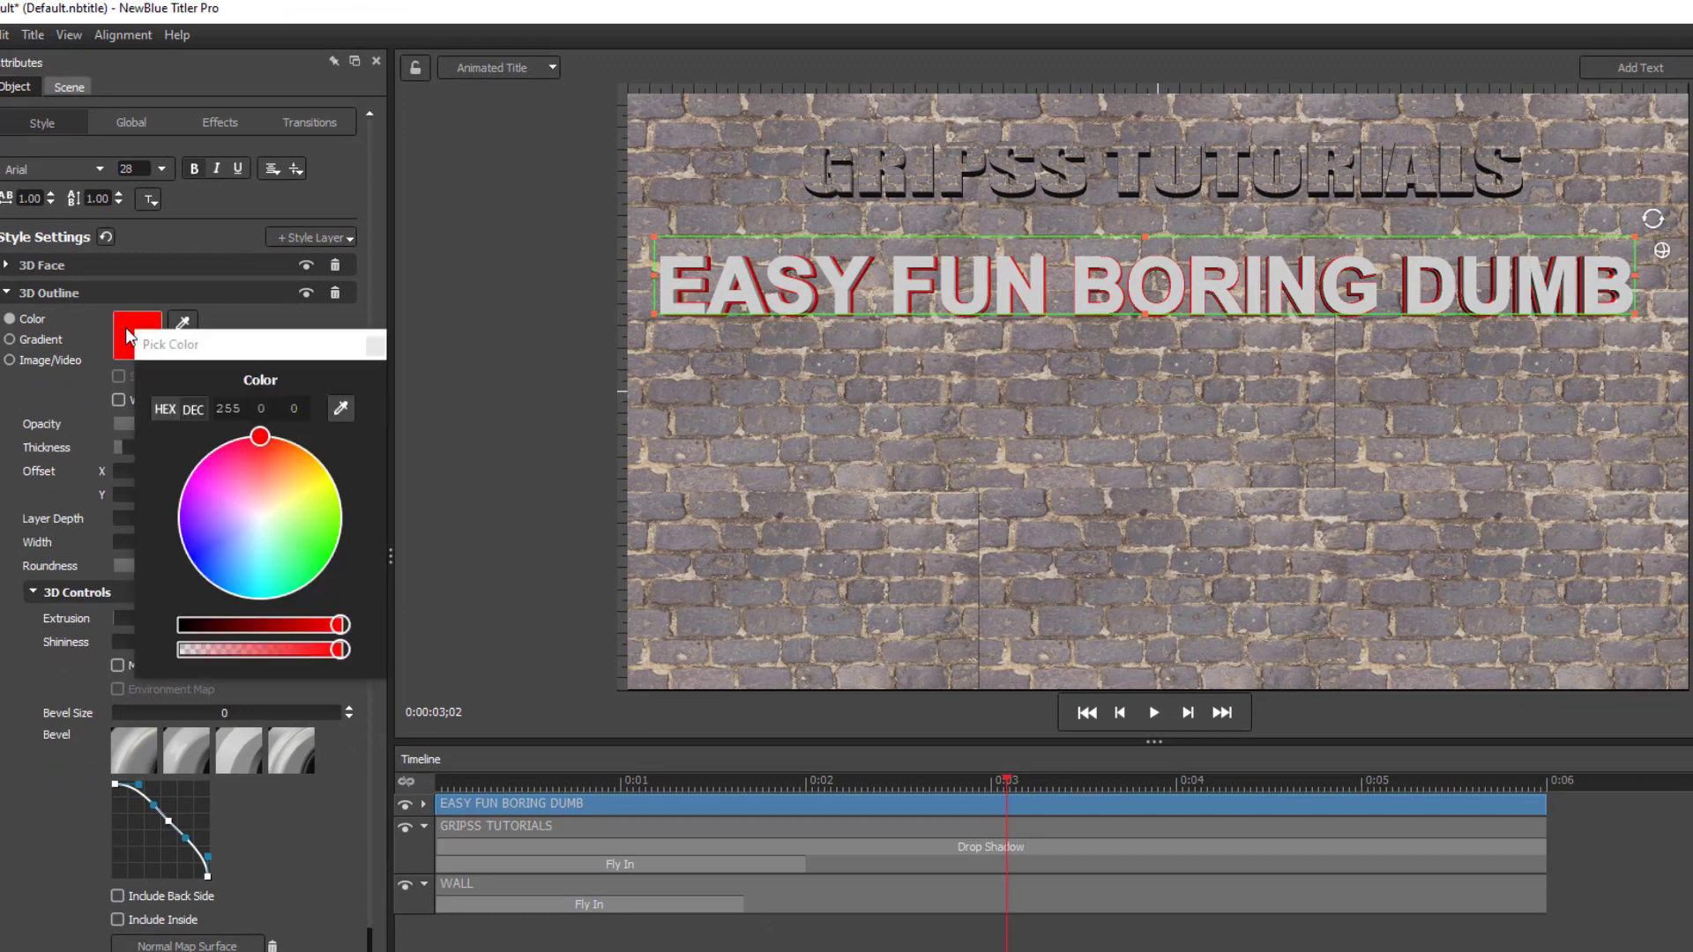
left_click(182, 624)
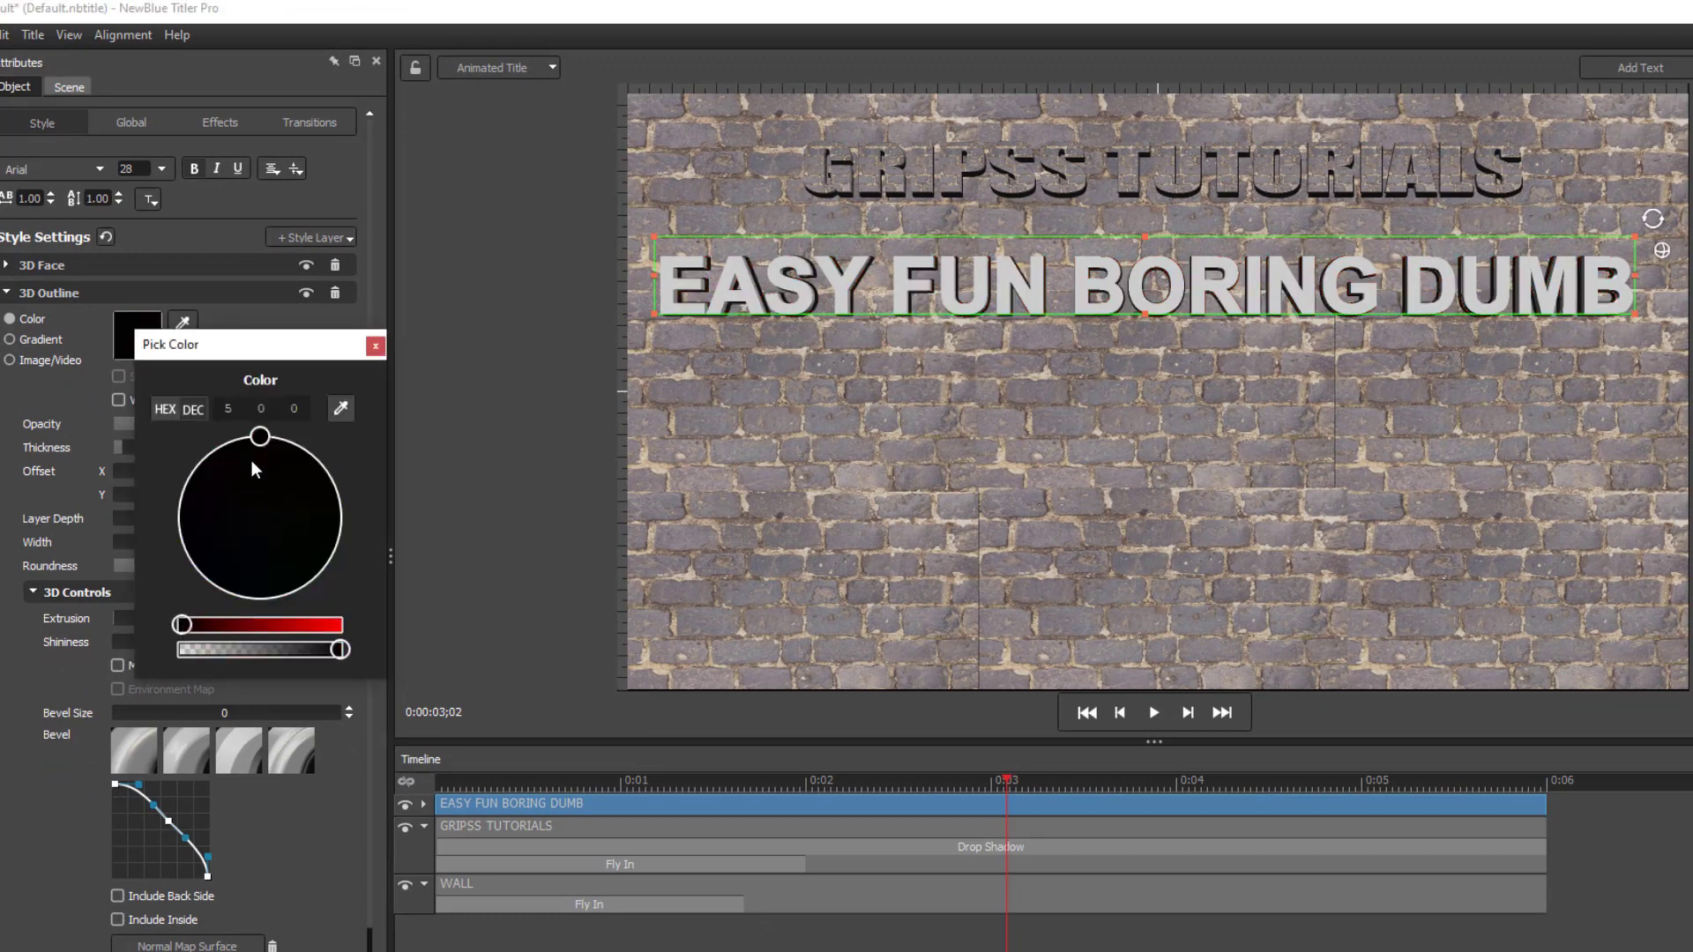
left_click(376, 346)
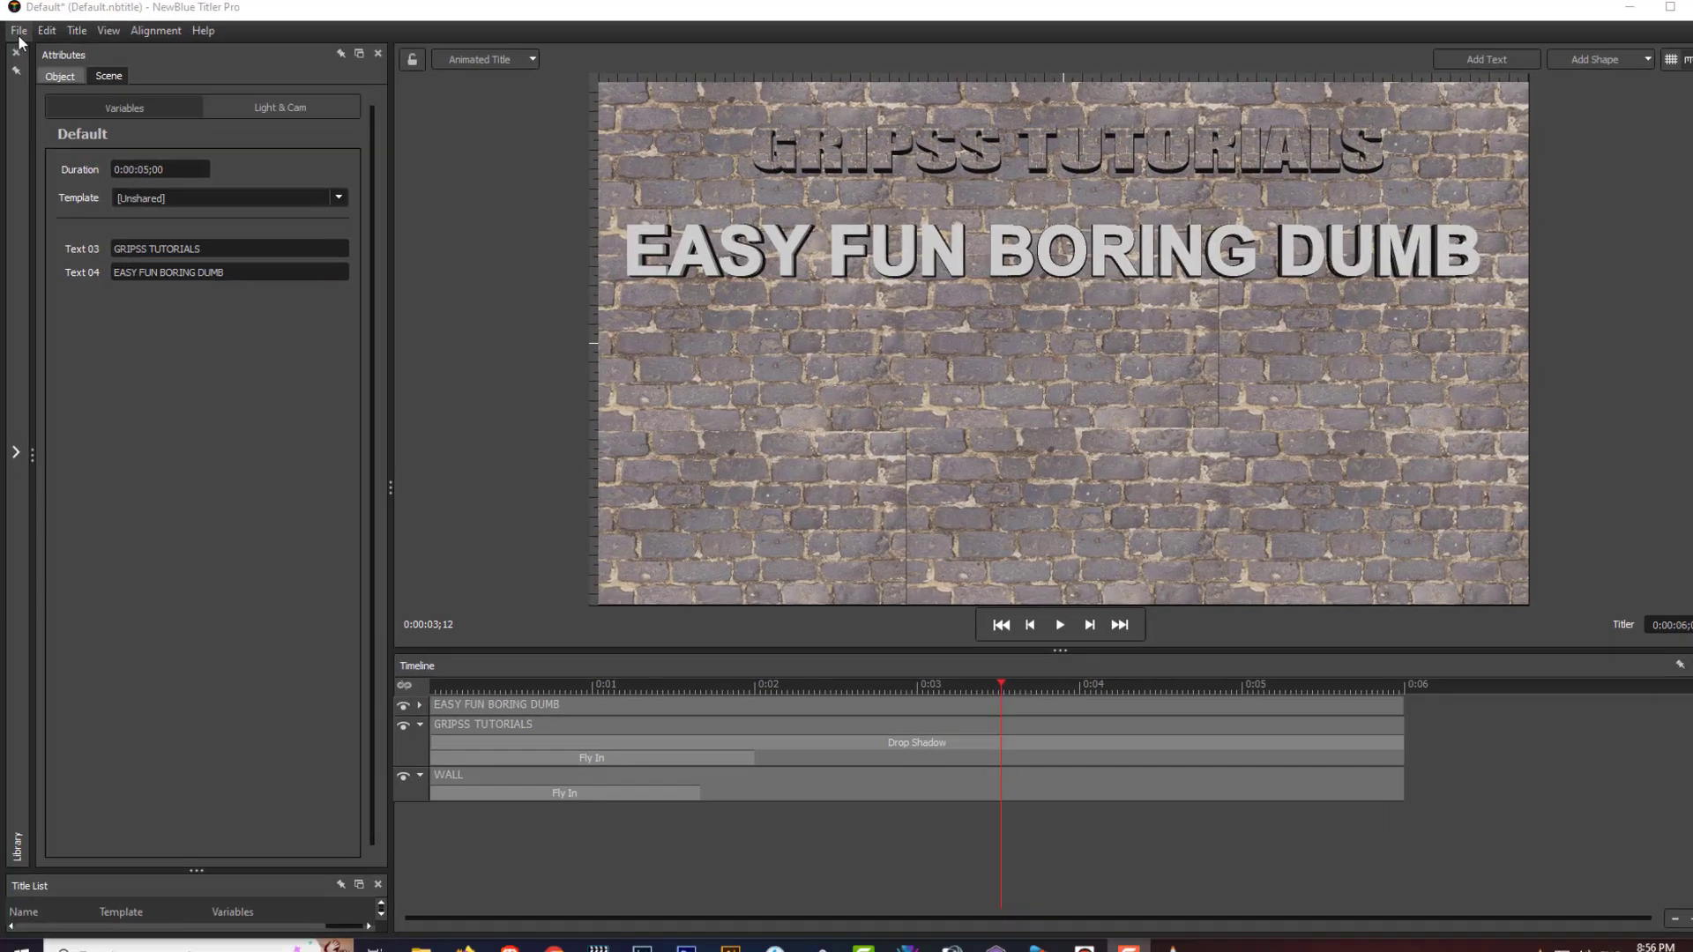
Import gripps.psd as a Photoshop document, then shrink the portrait column and place it below the word EASY.
left_click(19, 28)
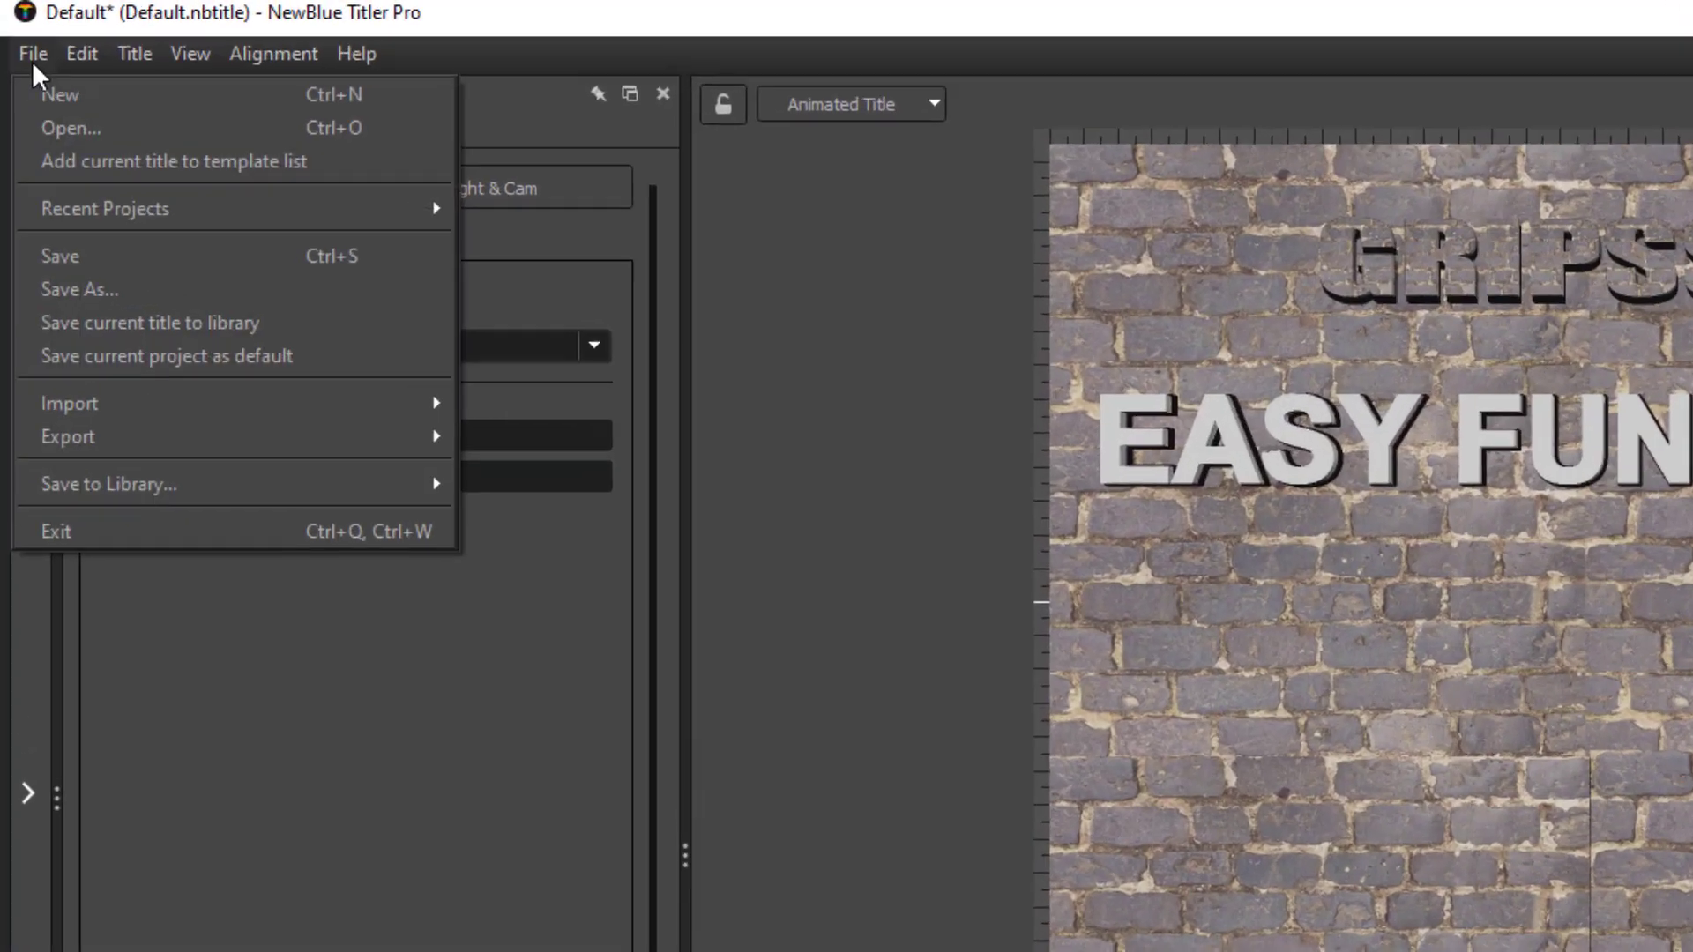
mouse_move(102, 491)
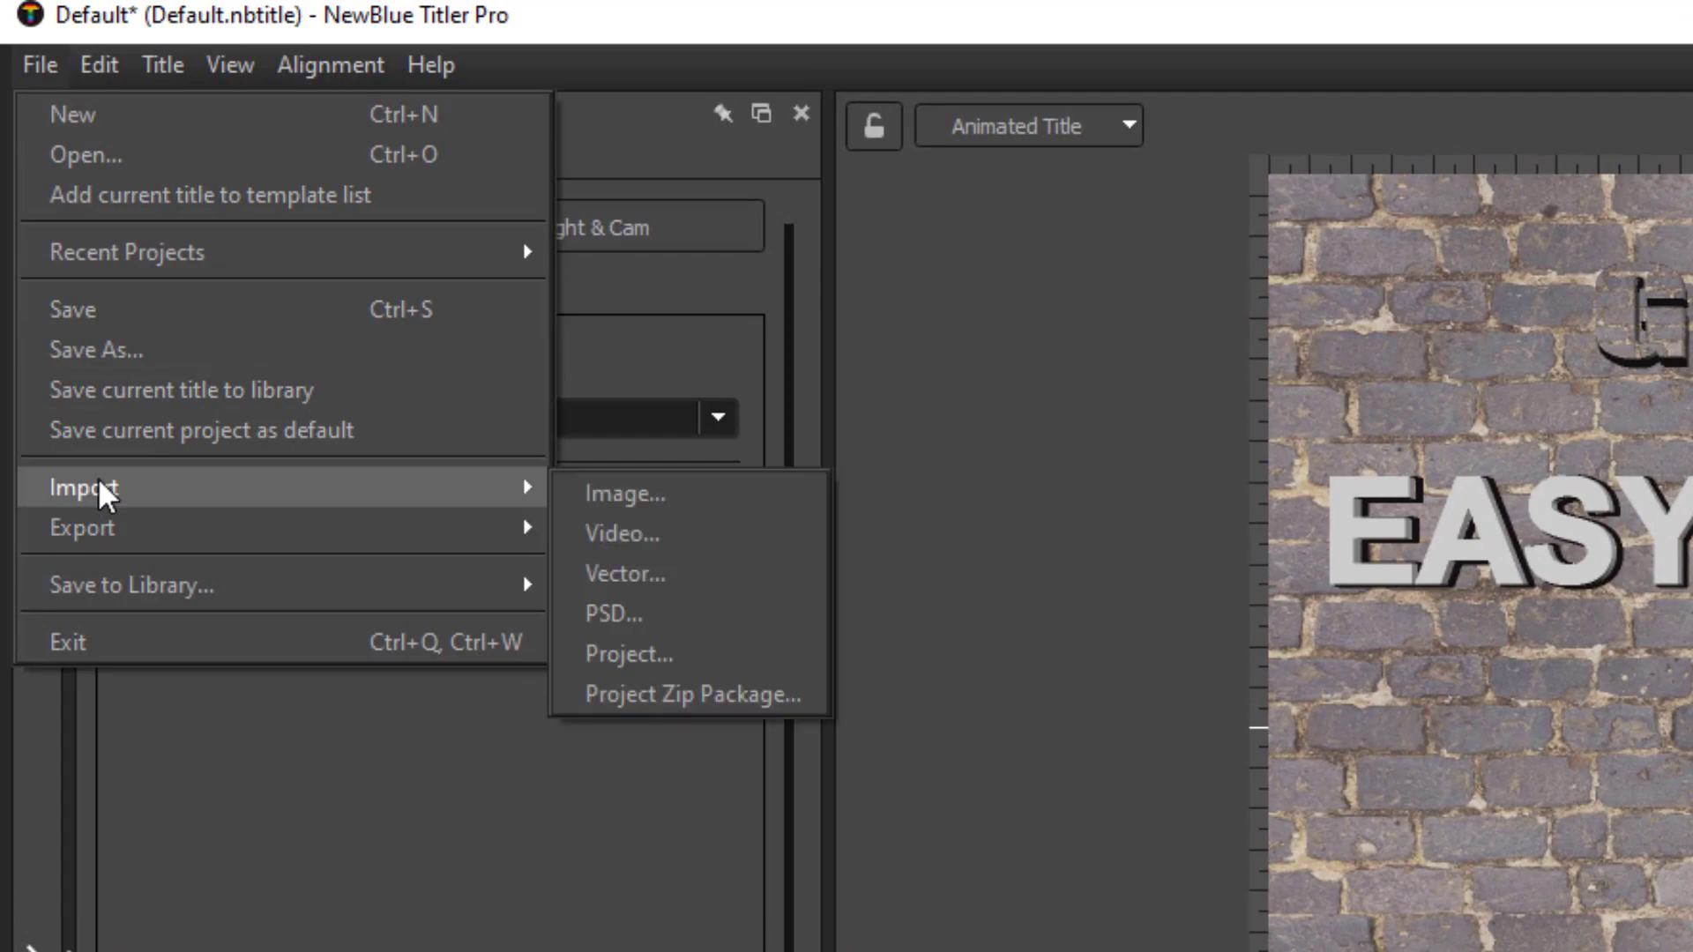
left_click(654, 601)
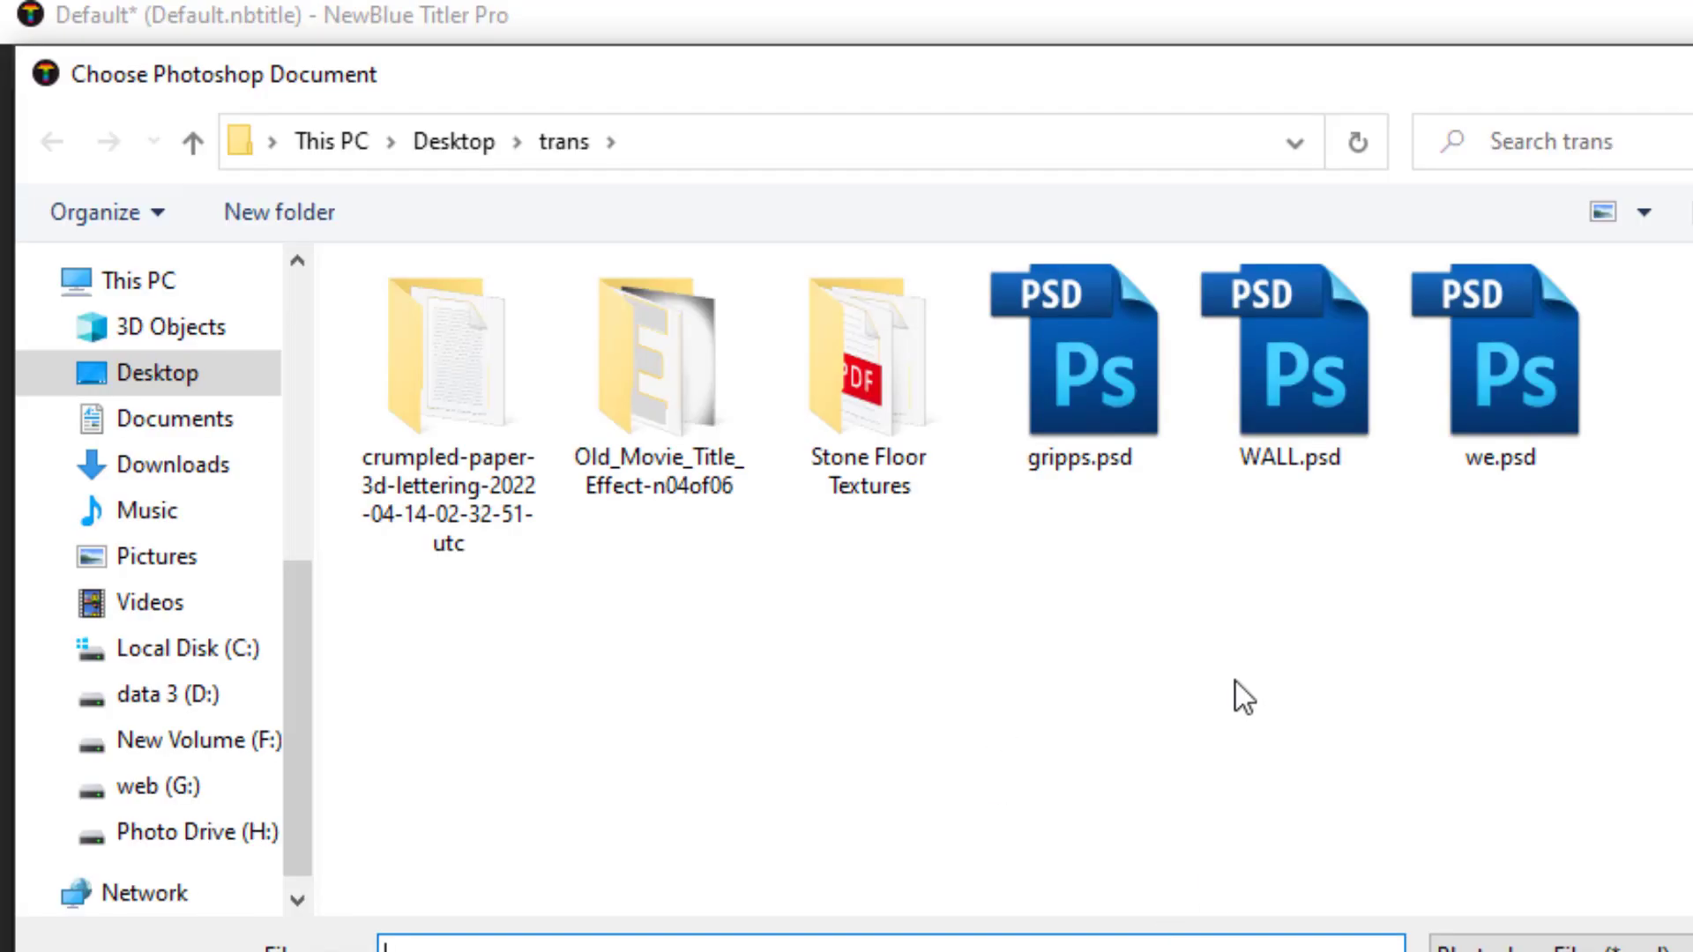
double_click(1077, 397)
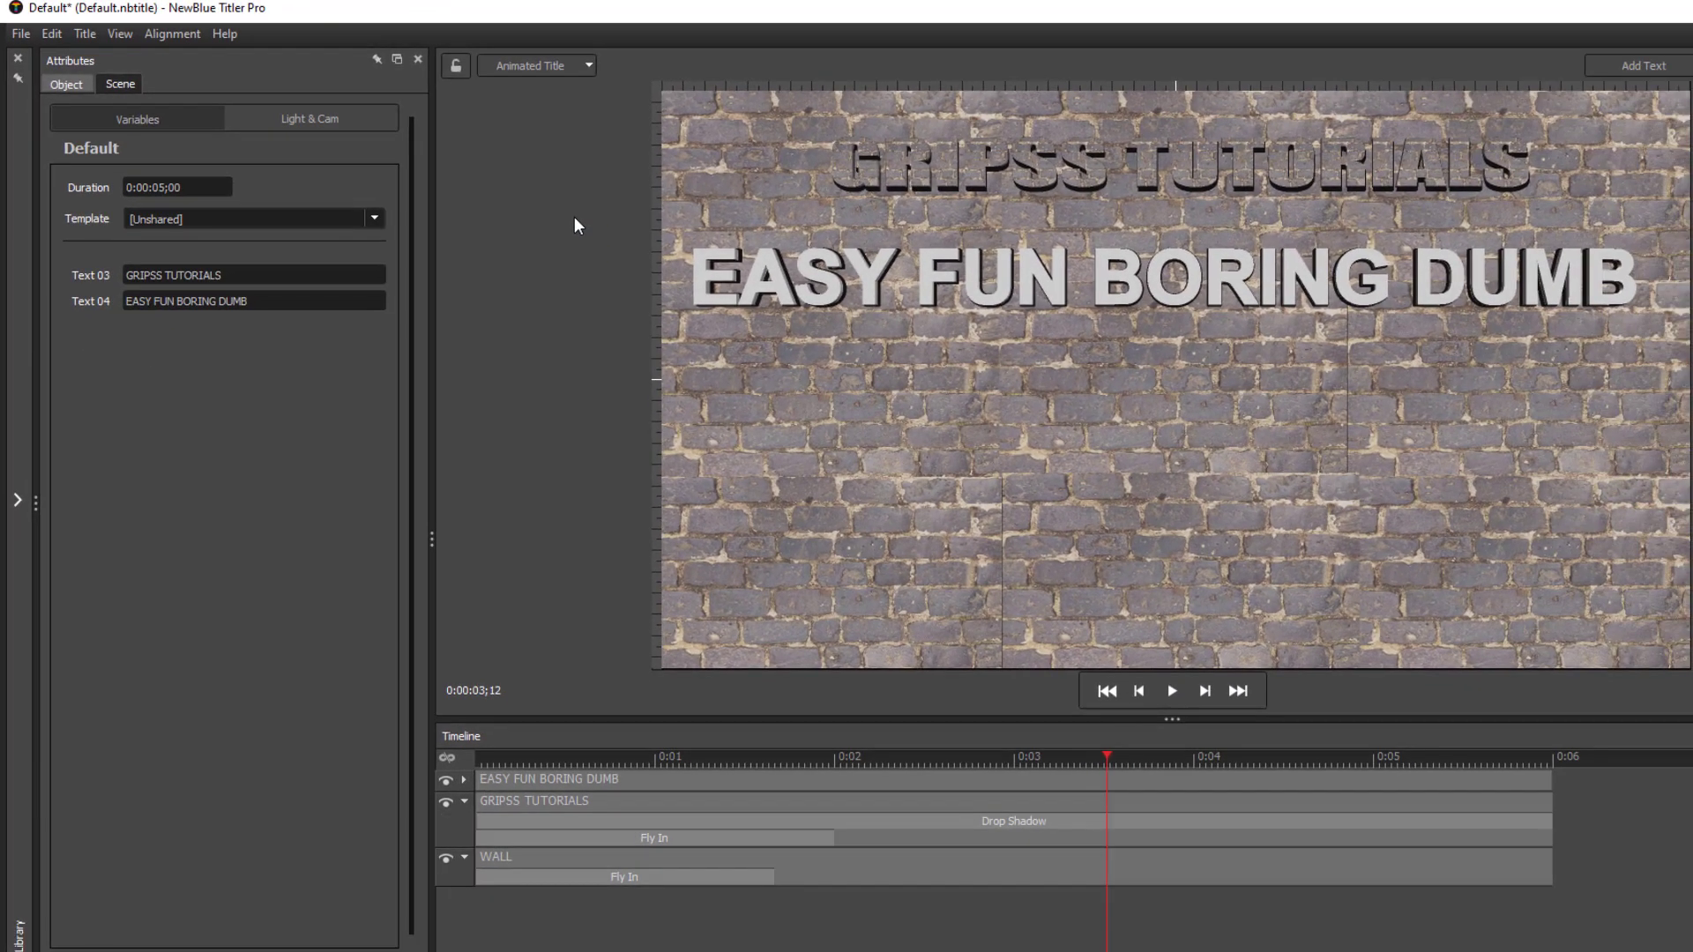
left_click_drag(1176, 289, 813, 288)
left_click_drag(868, 95, 811, 198)
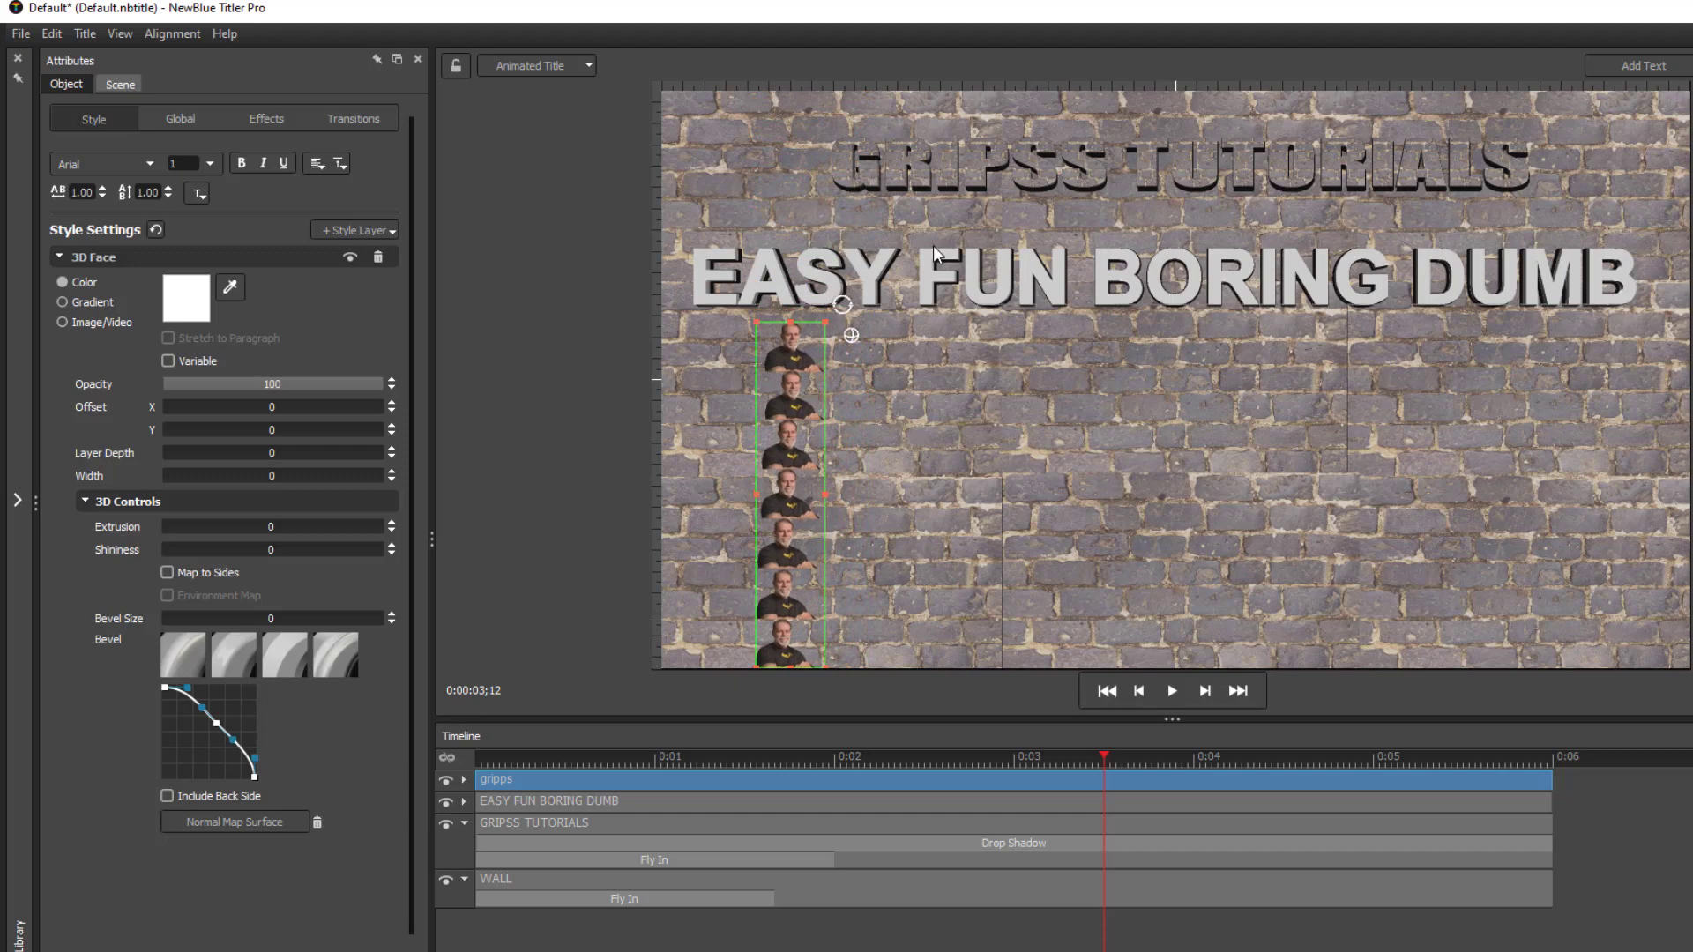
Shrink the EASY FUN BORING DUMB text slightly and recenter it across the wall above the portrait column.
left_click(1018, 279)
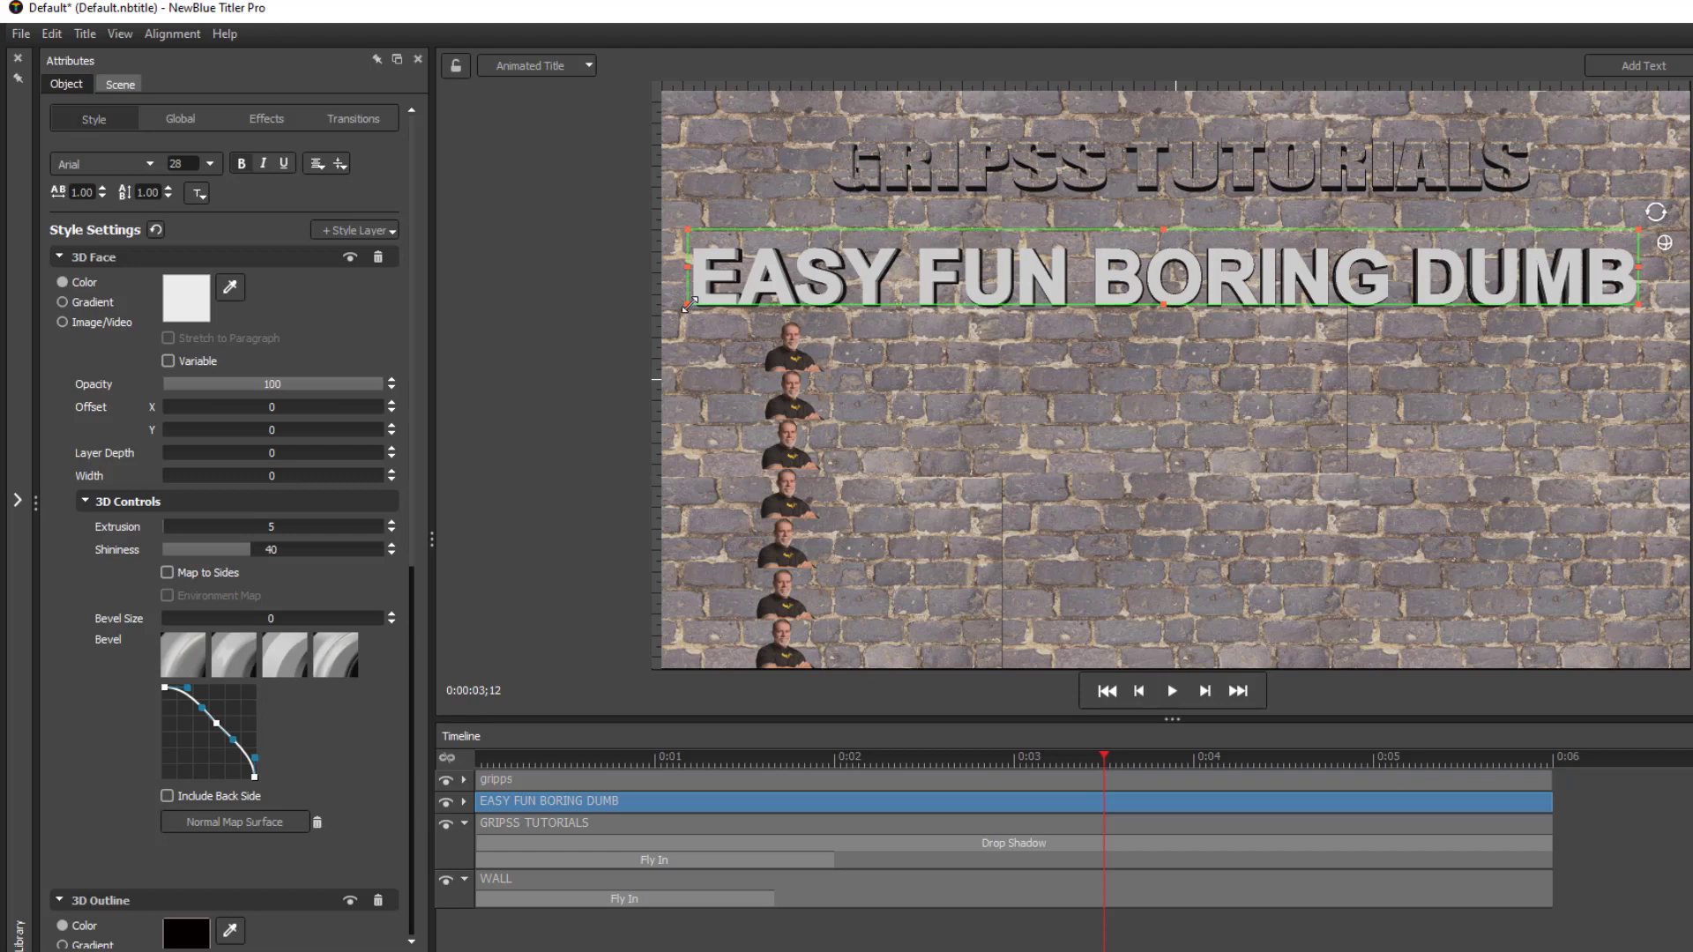
left_click_drag(690, 300, 739, 302)
left_click_drag(1065, 275, 1027, 267)
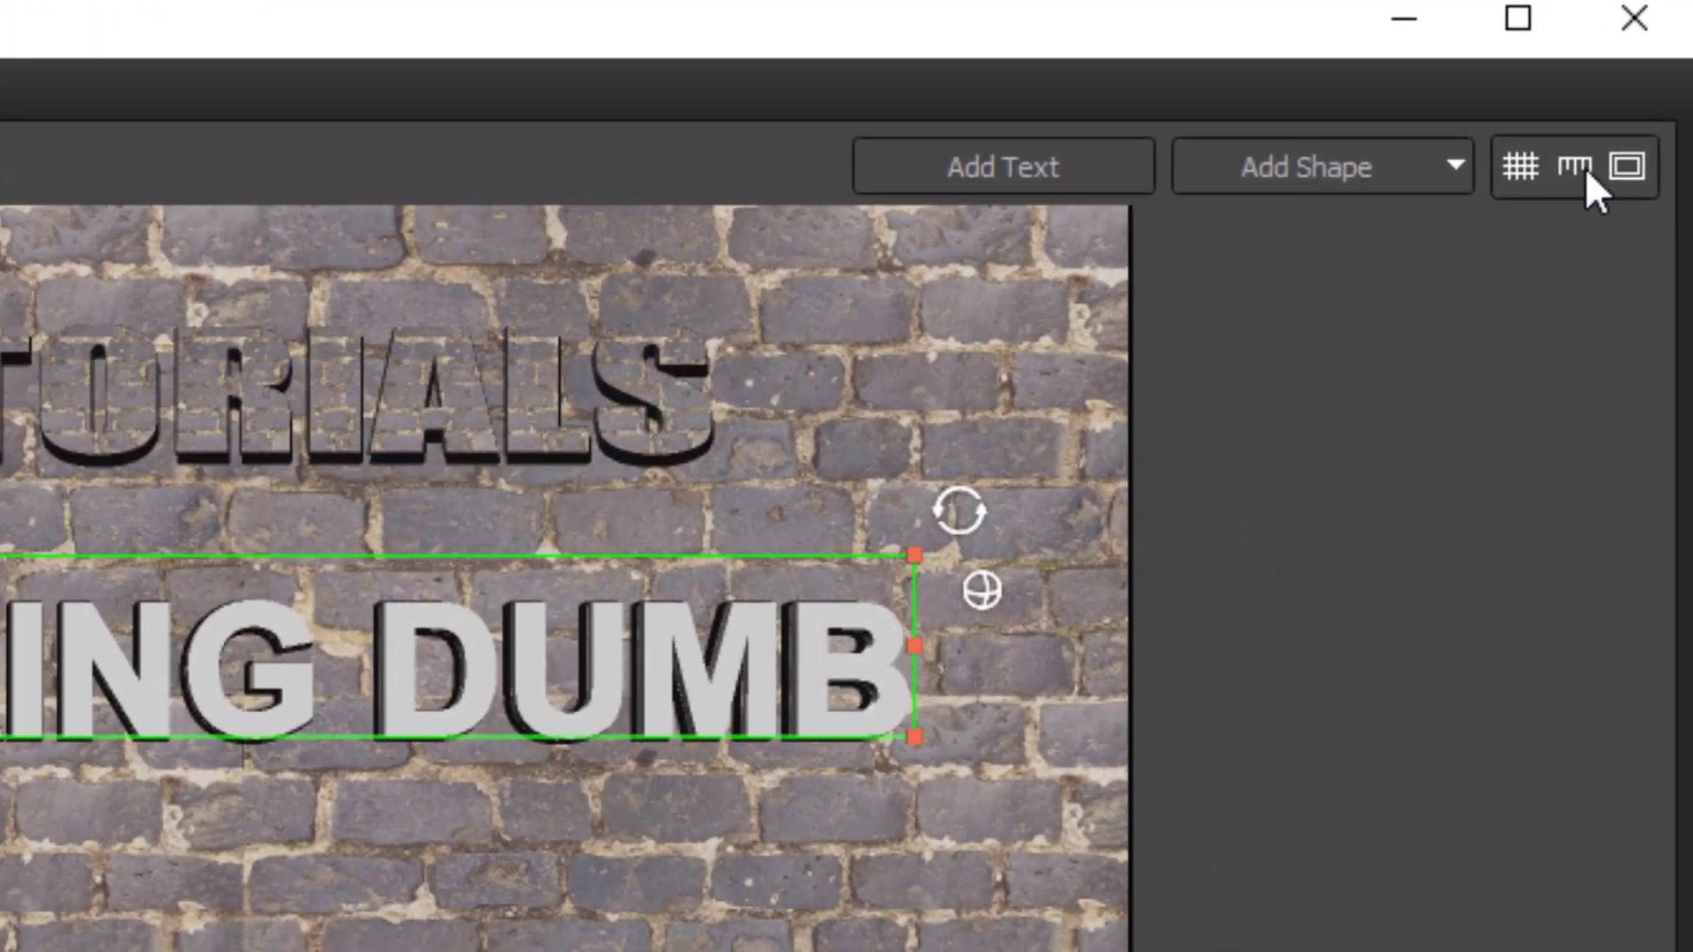
Add a horizontal guide below the GRIPSS TUTORIALS title and seat the EASY FUN BORING DUMB text on it.
left_click(1575, 168)
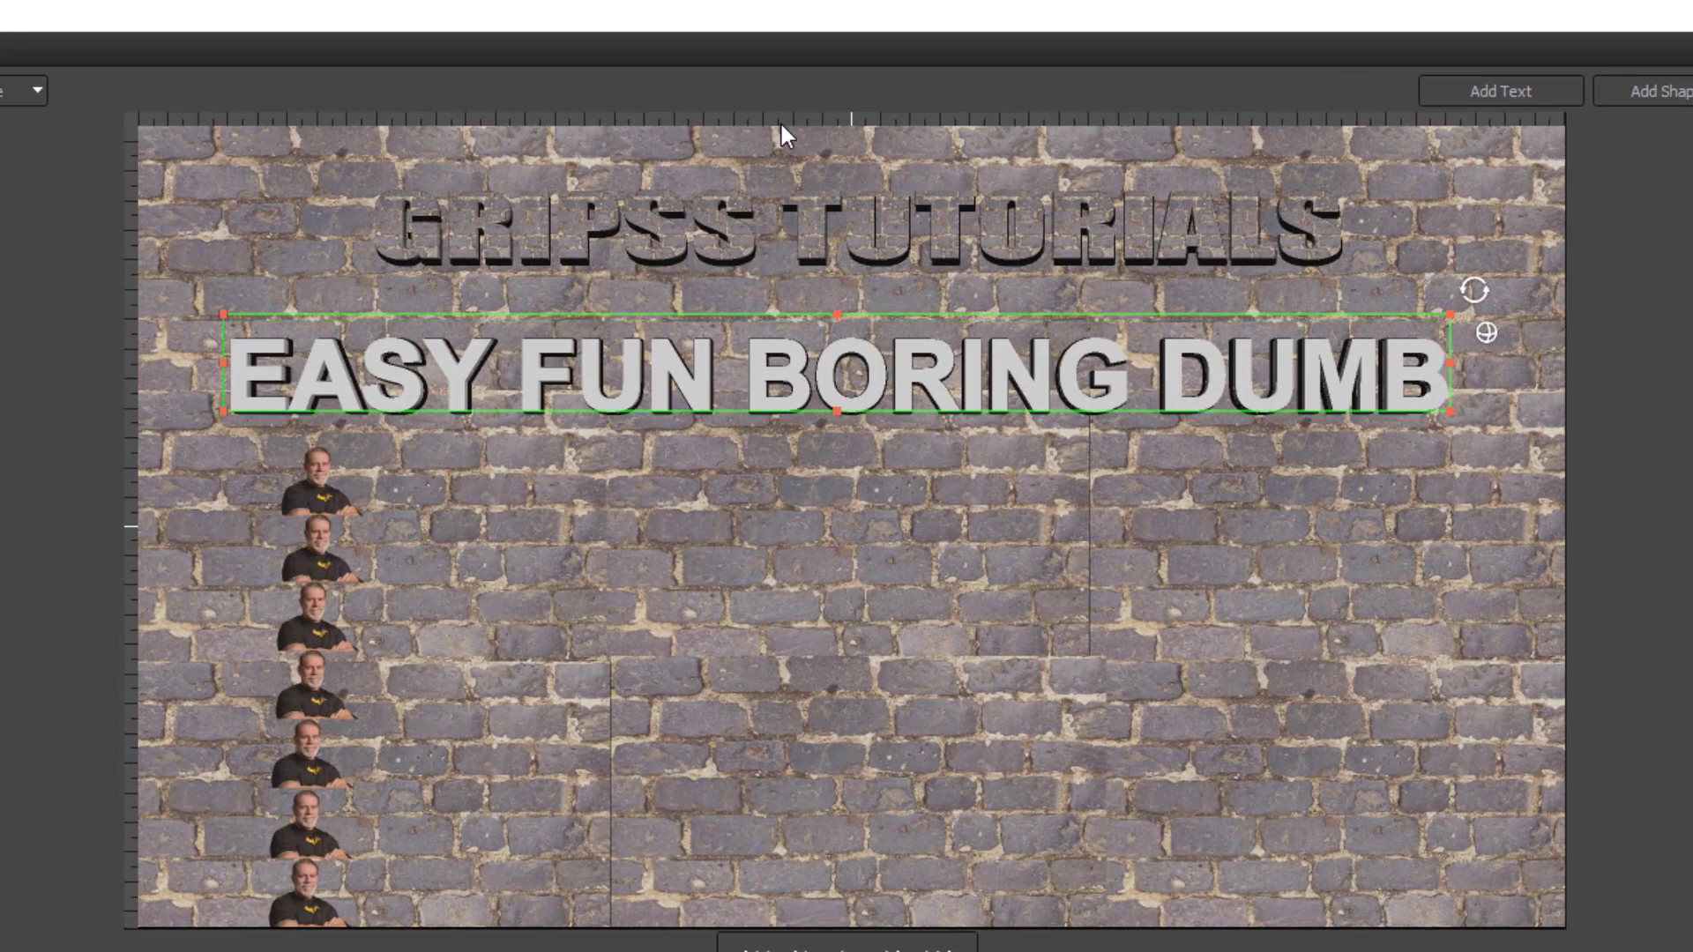
left_click_drag(781, 118, 782, 401)
mouse_move(890, 360)
left_mouse_down()
mouse_move(972, 315)
mouse_move(908, 288)
mouse_move(902, 338)
left_mouse_up()
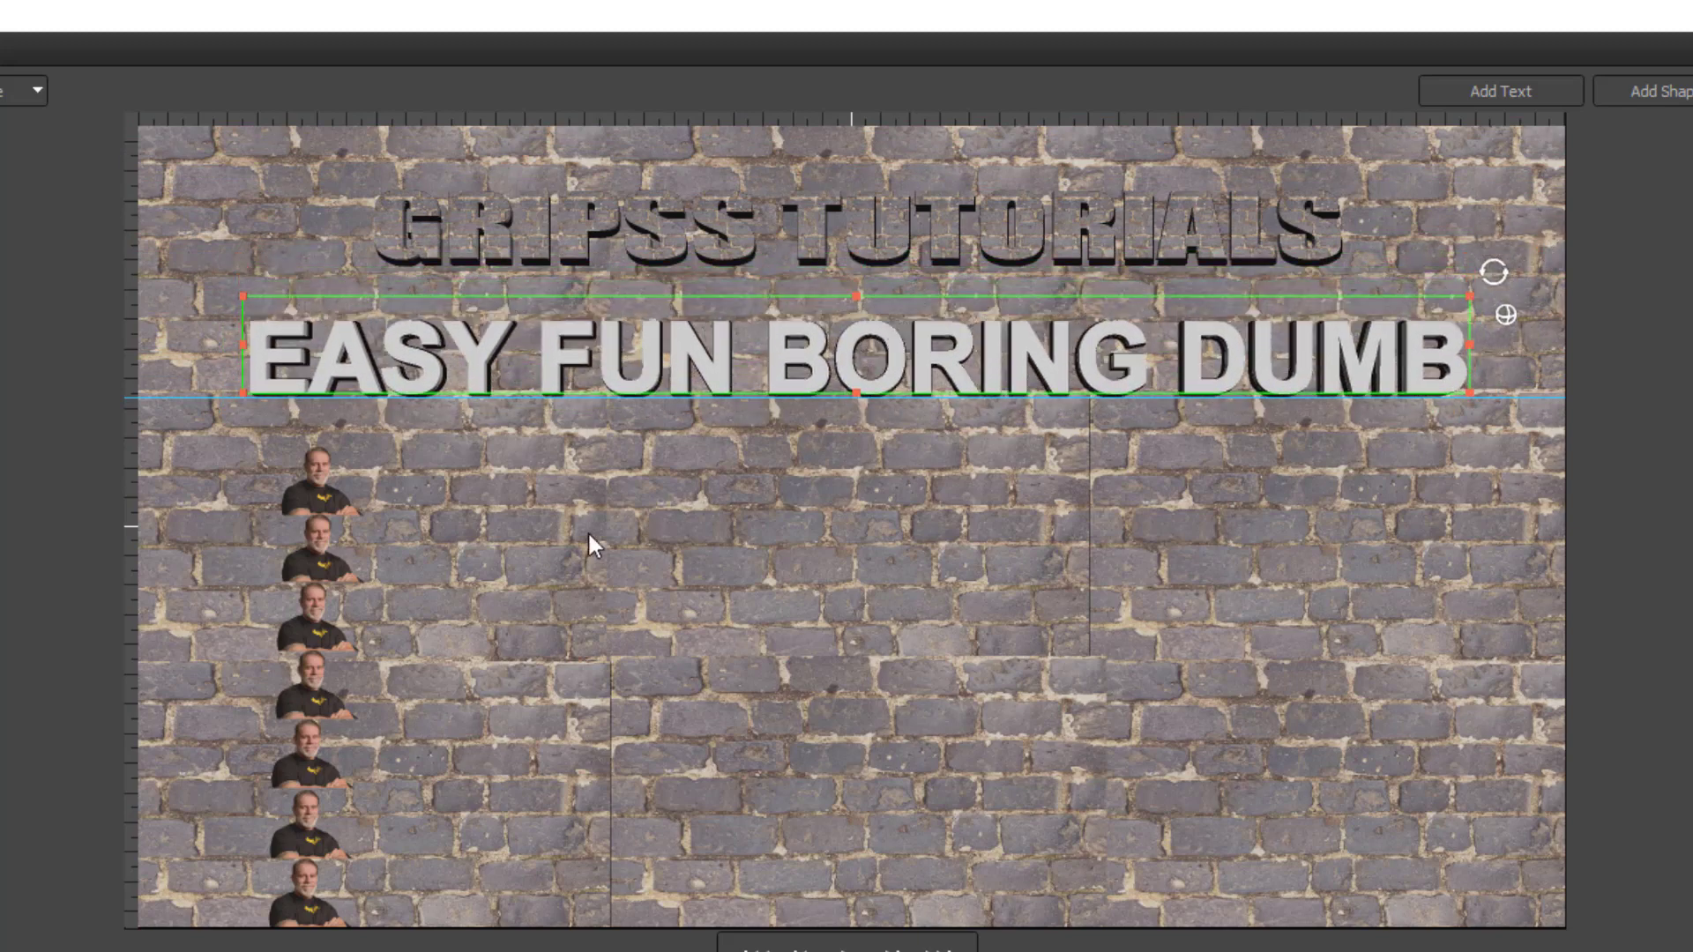
Duplicate the portrait column to place copies under FUN, BORING and DUMB, and clear the guides from the scene.
left_click(323, 608)
left_click_drag(125, 617, 658, 669)
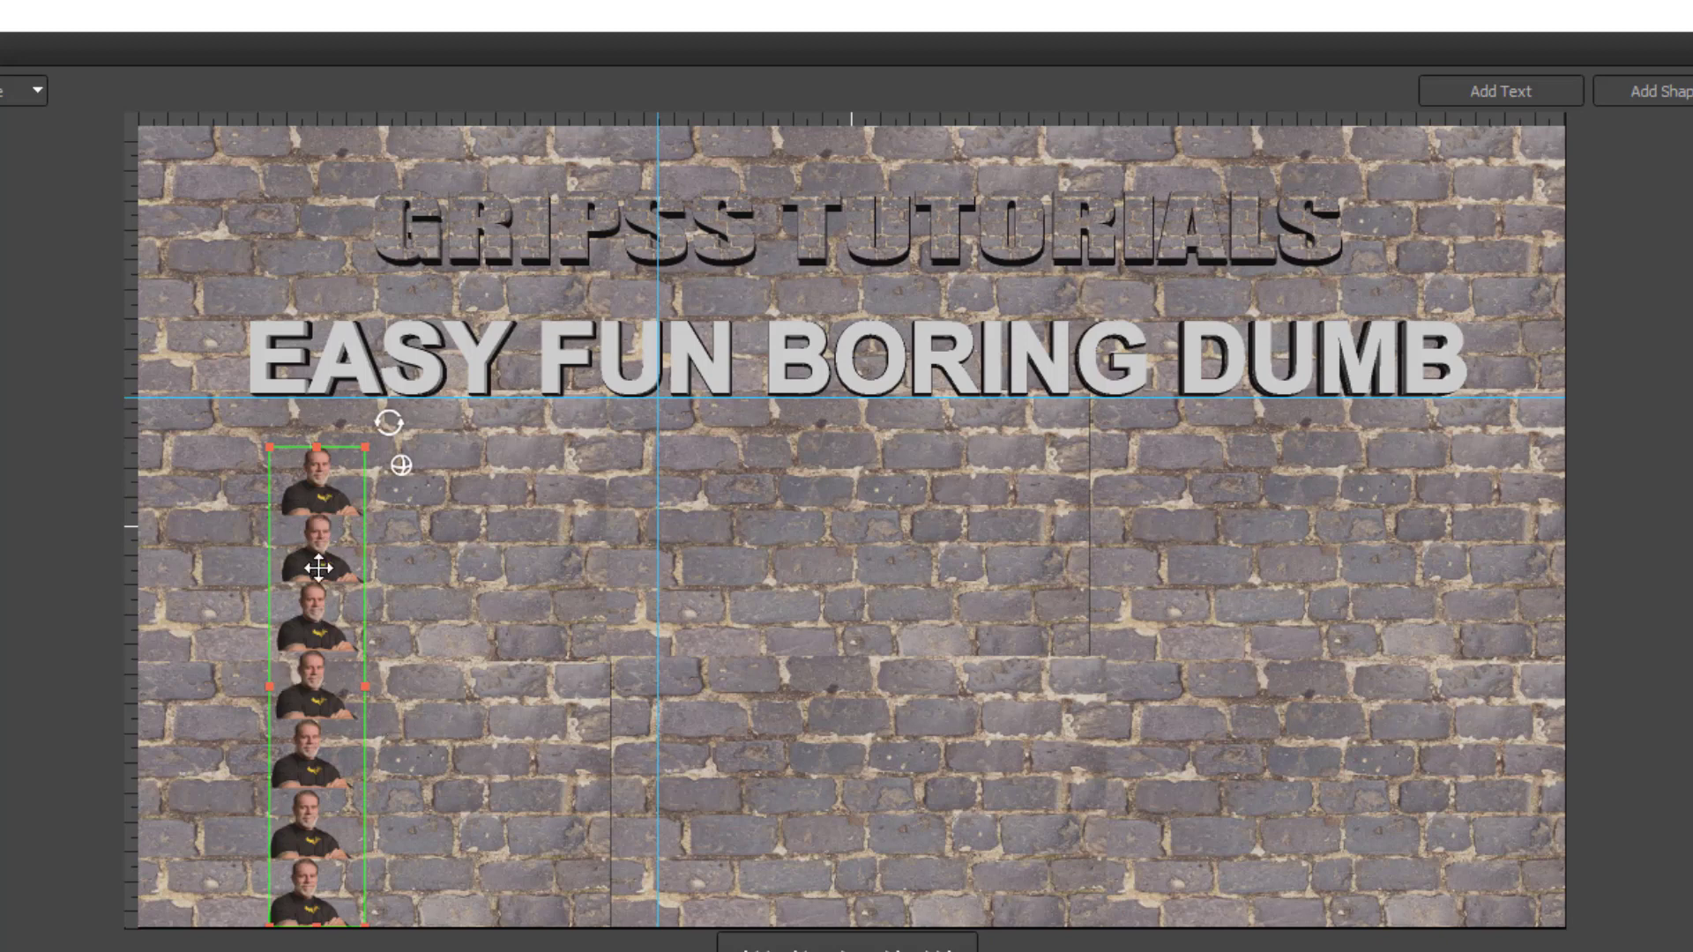
left_click_drag(329, 617, 617, 600)
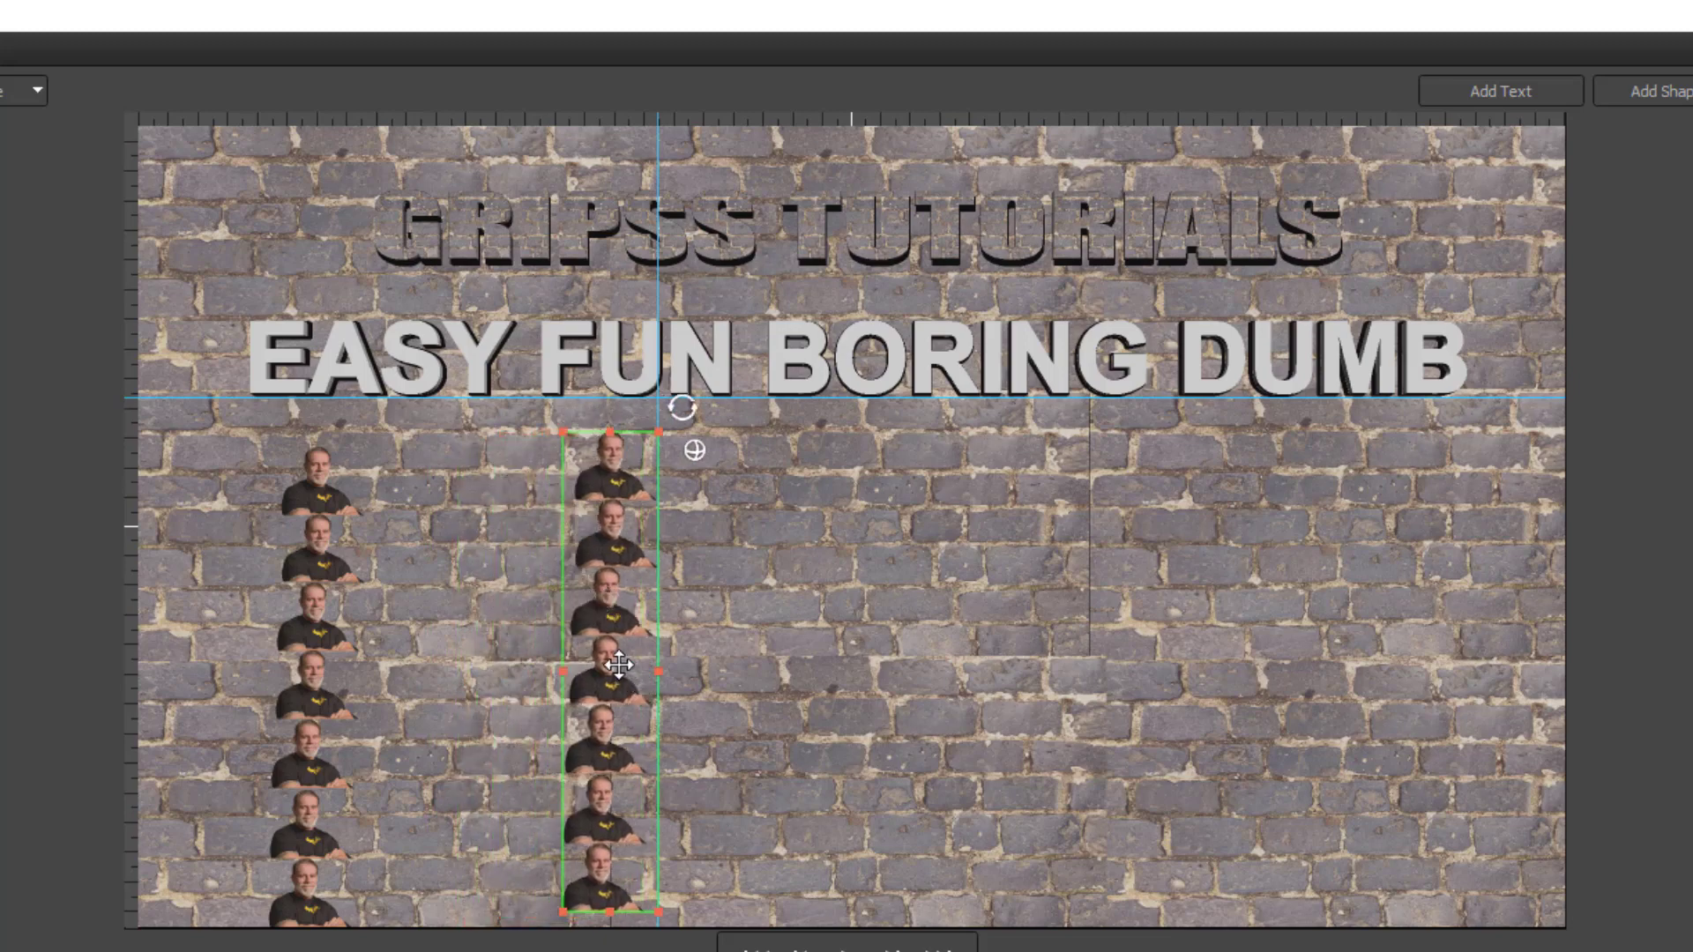
left_click_drag(619, 666, 956, 663)
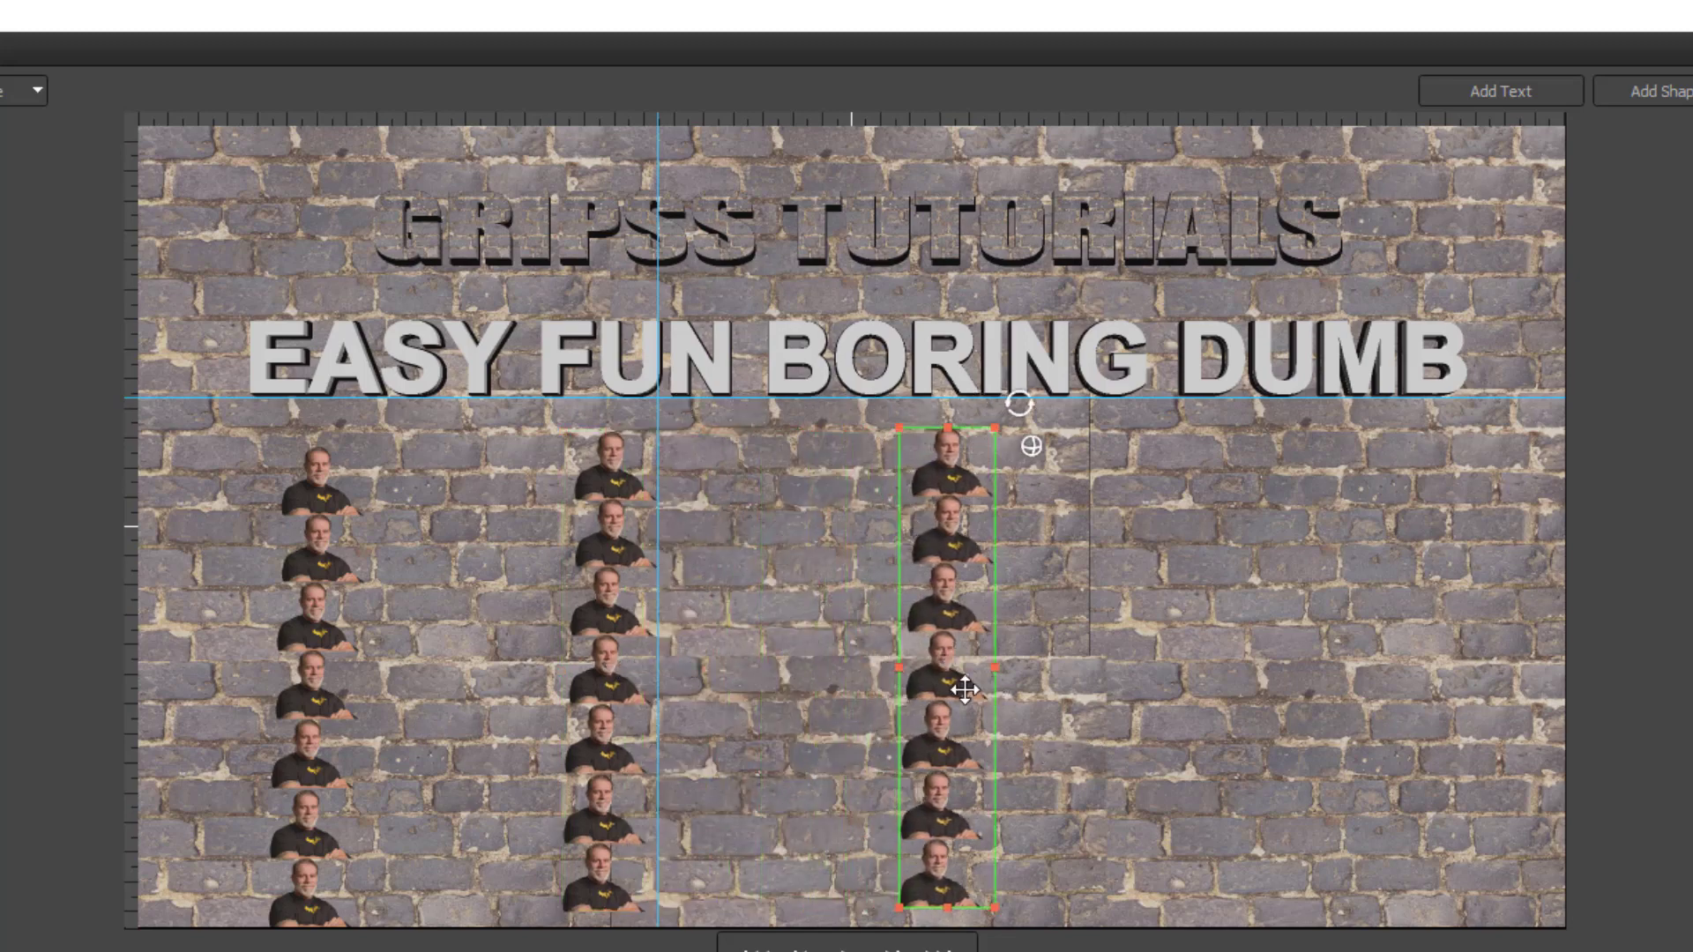
left_click_drag(964, 689, 1347, 690)
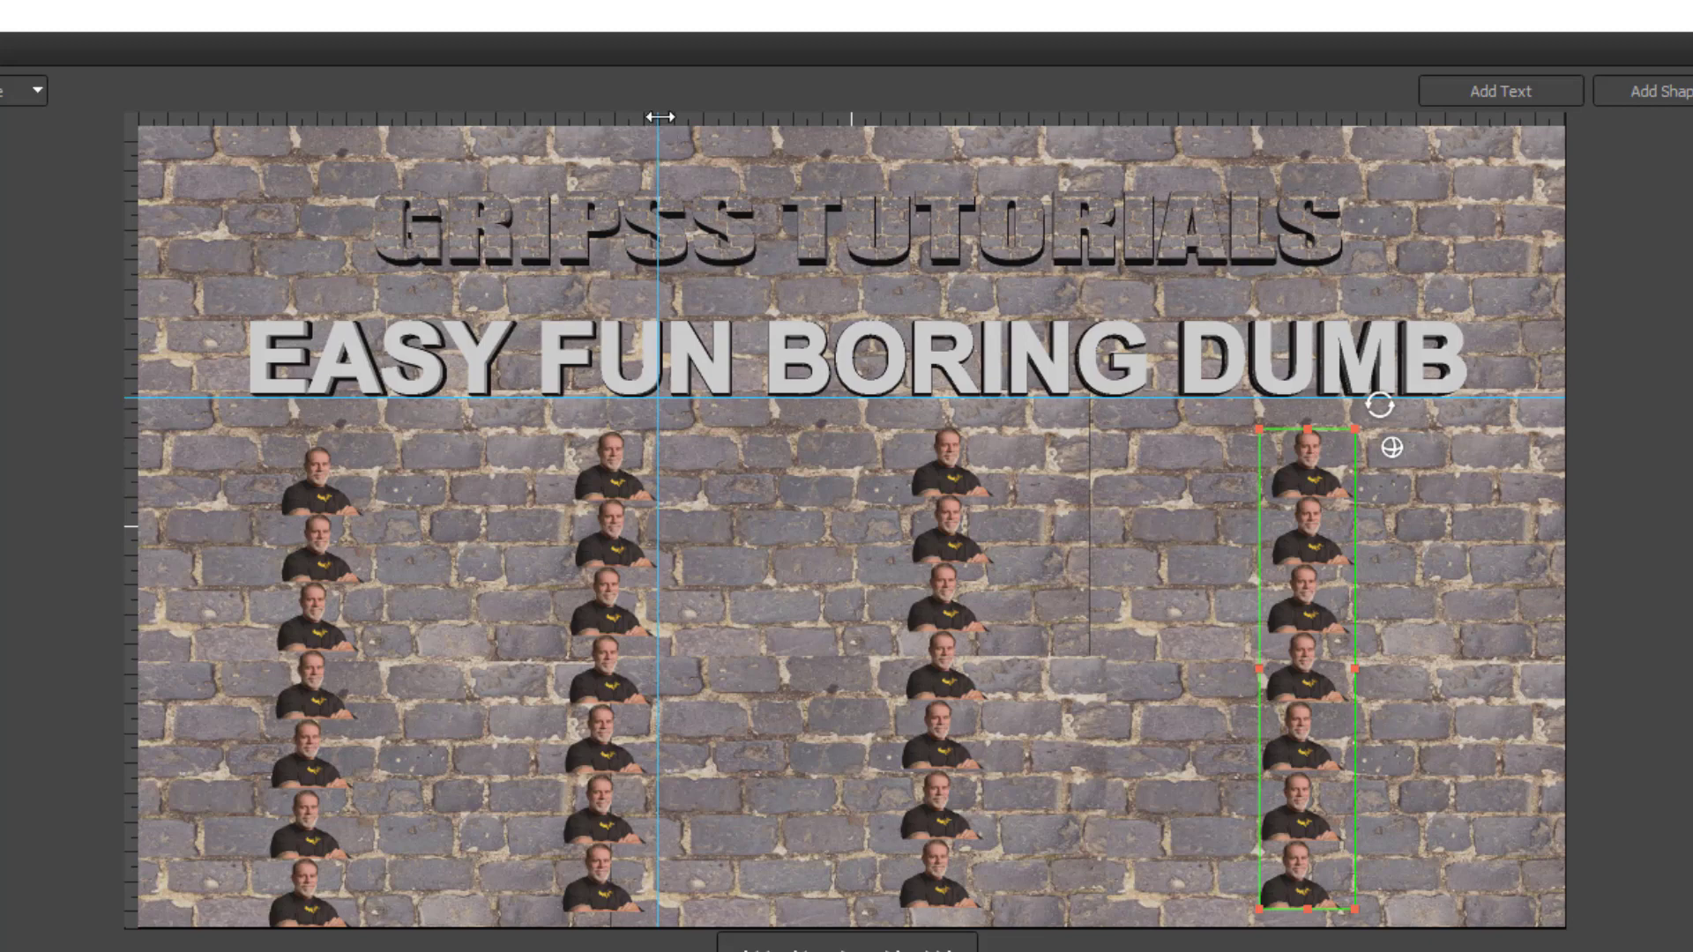
left_click_drag(656, 115, 37, 156)
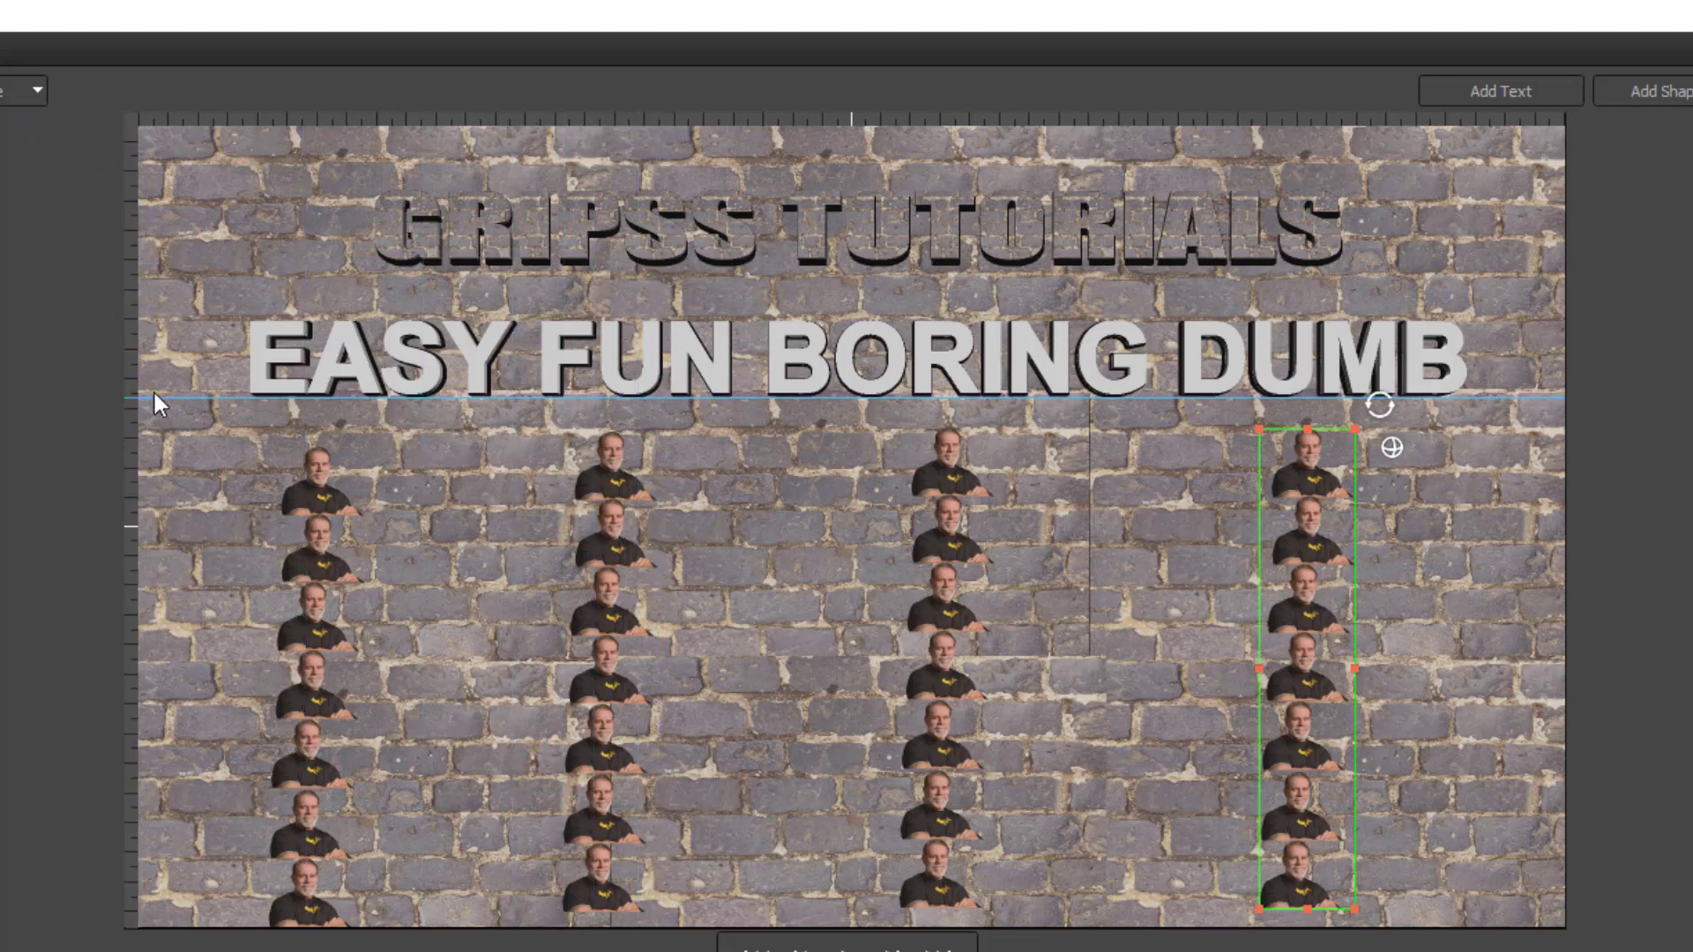
left_click_drag(129, 402, 146, 111)
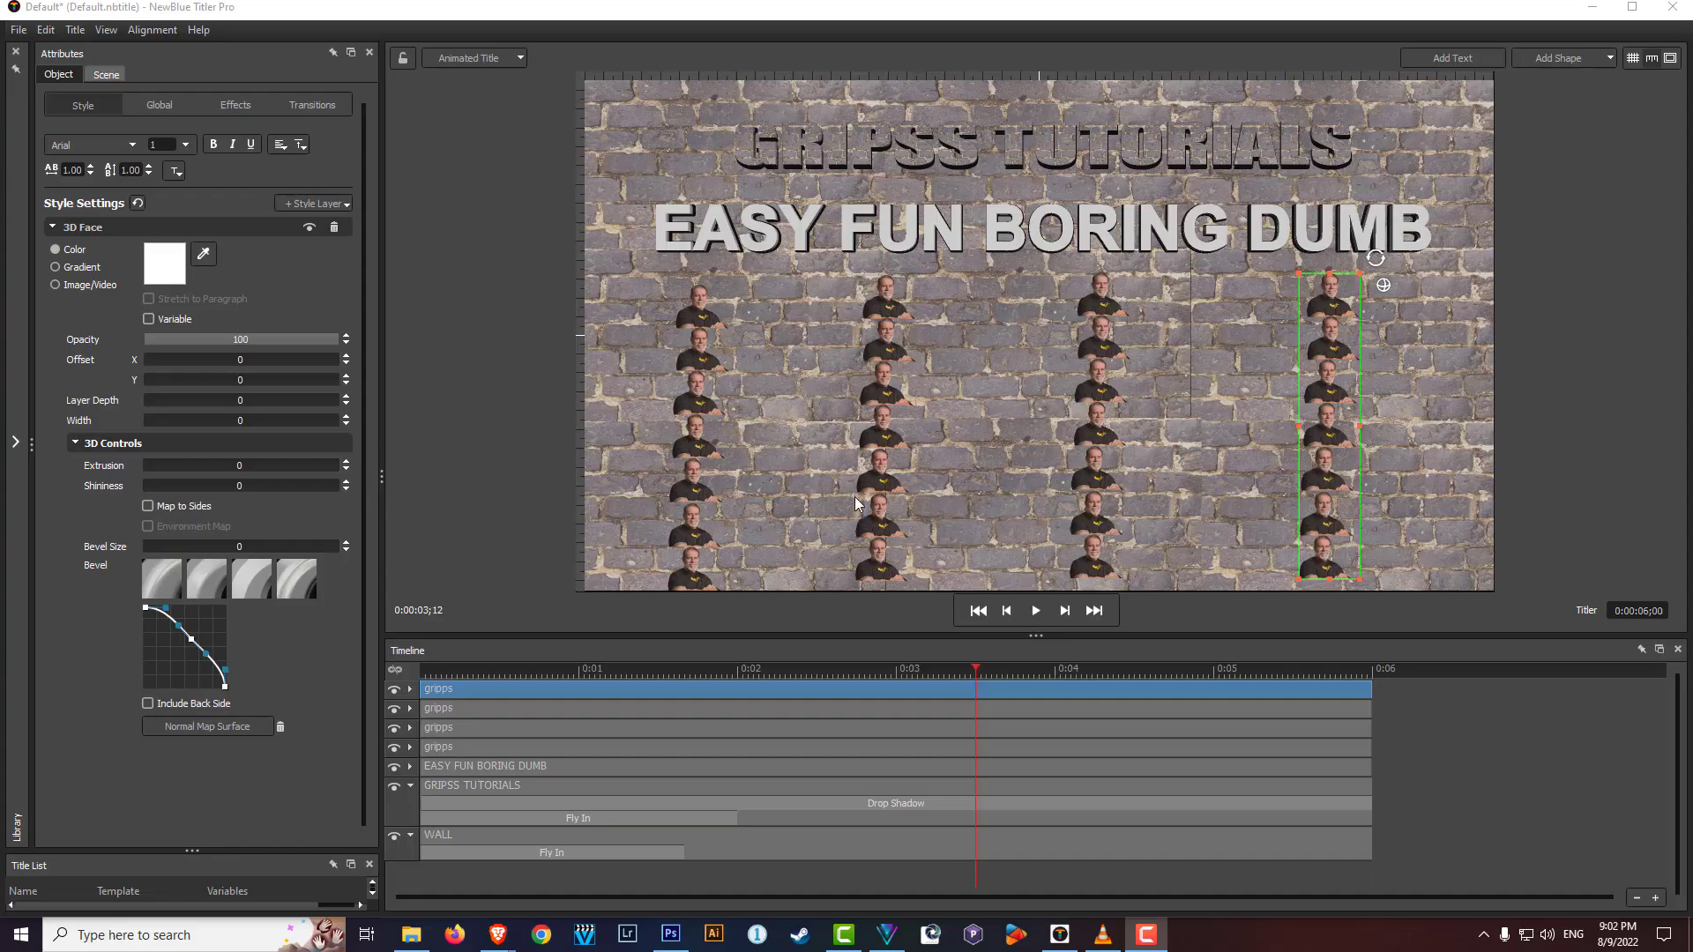
Align the tops of the four portrait columns to a temporary horizontal guide at -159, just below the lower text, and remove the guide.
left_click_drag(980, 71, 980, 261)
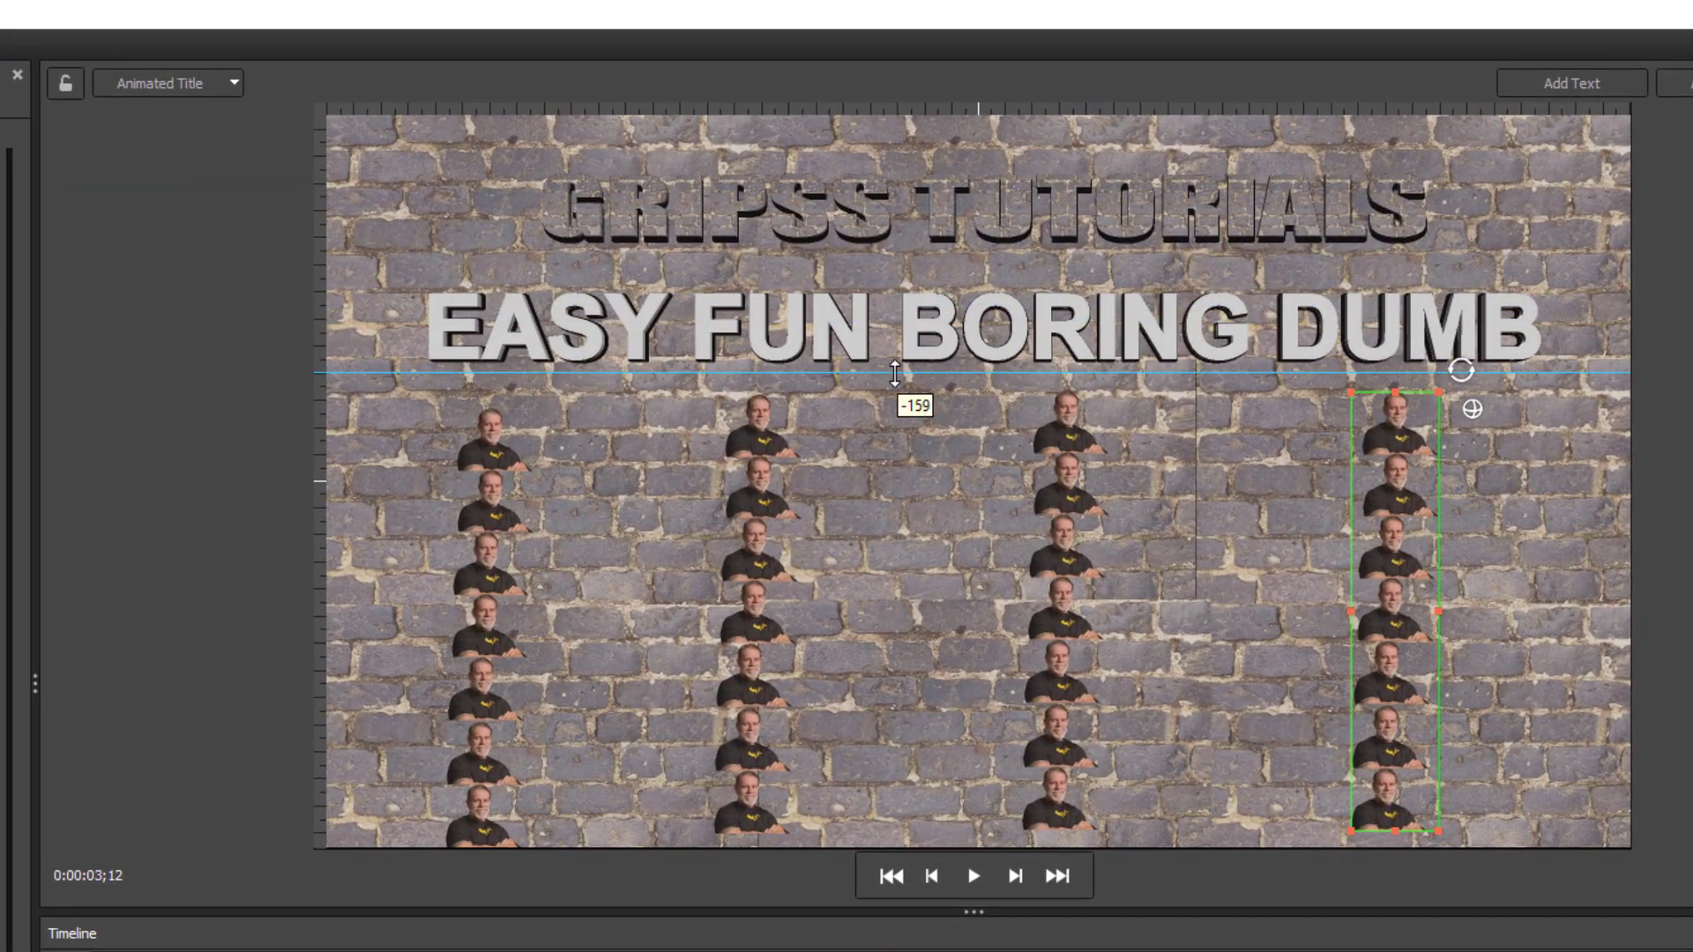
left_click_drag(895, 374, 895, 373)
left_click_drag(1368, 610, 1362, 591)
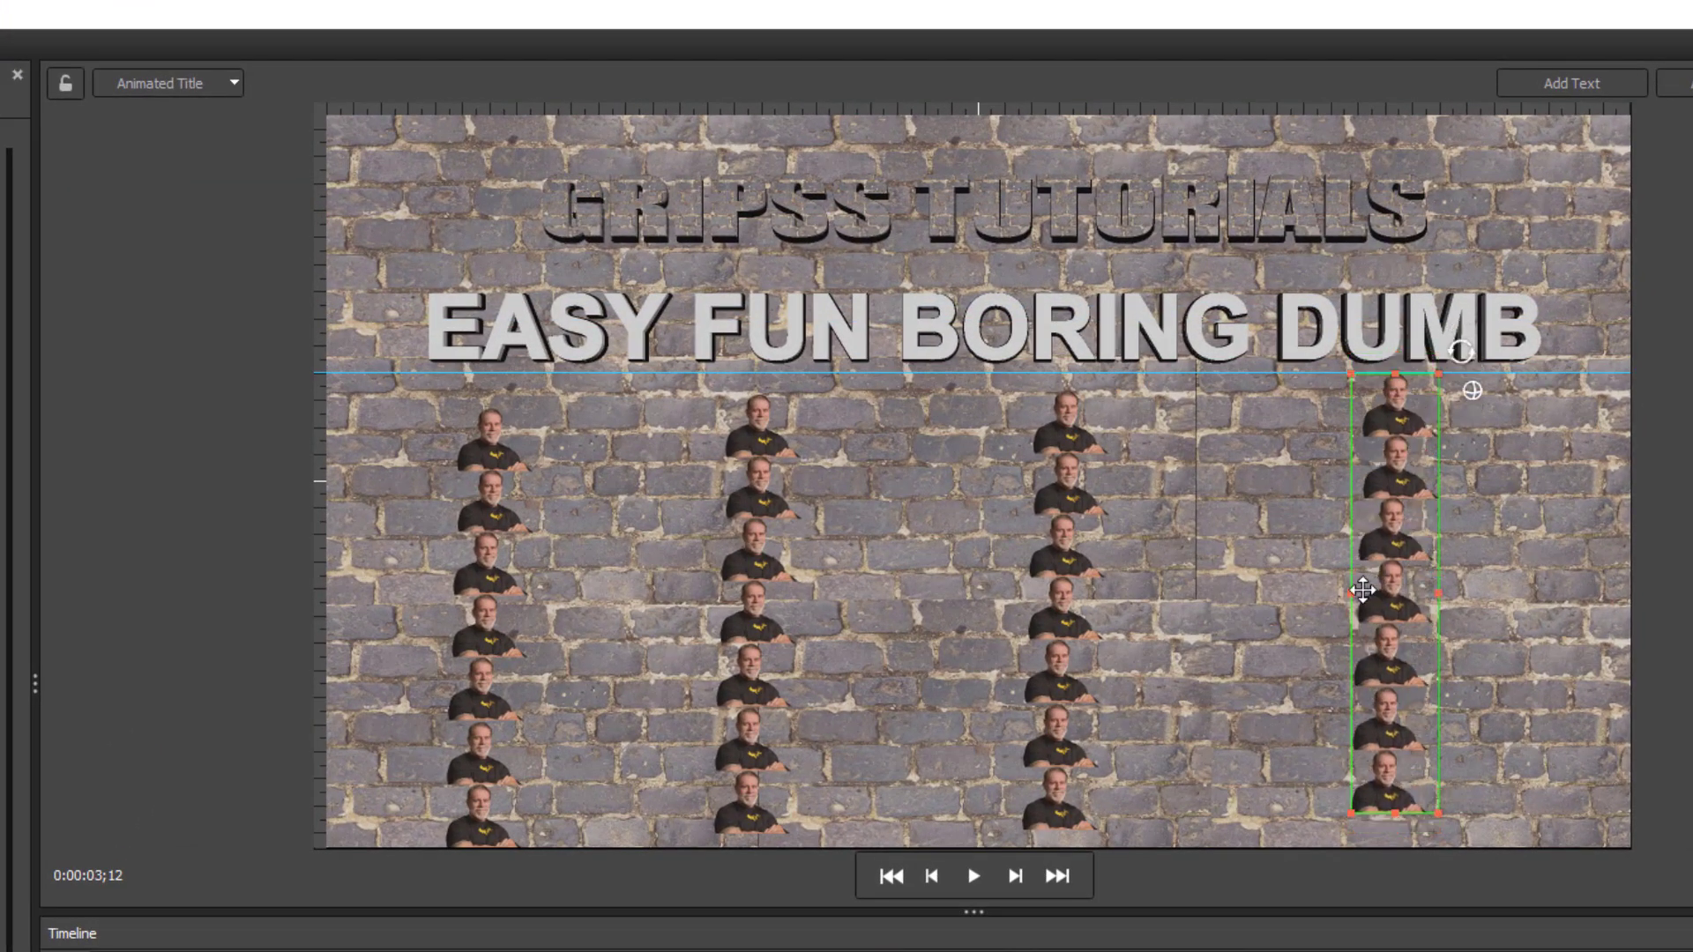
left_click_drag(1076, 612, 1069, 593)
left_click_drag(764, 630, 760, 600)
left_click_drag(484, 631, 489, 579)
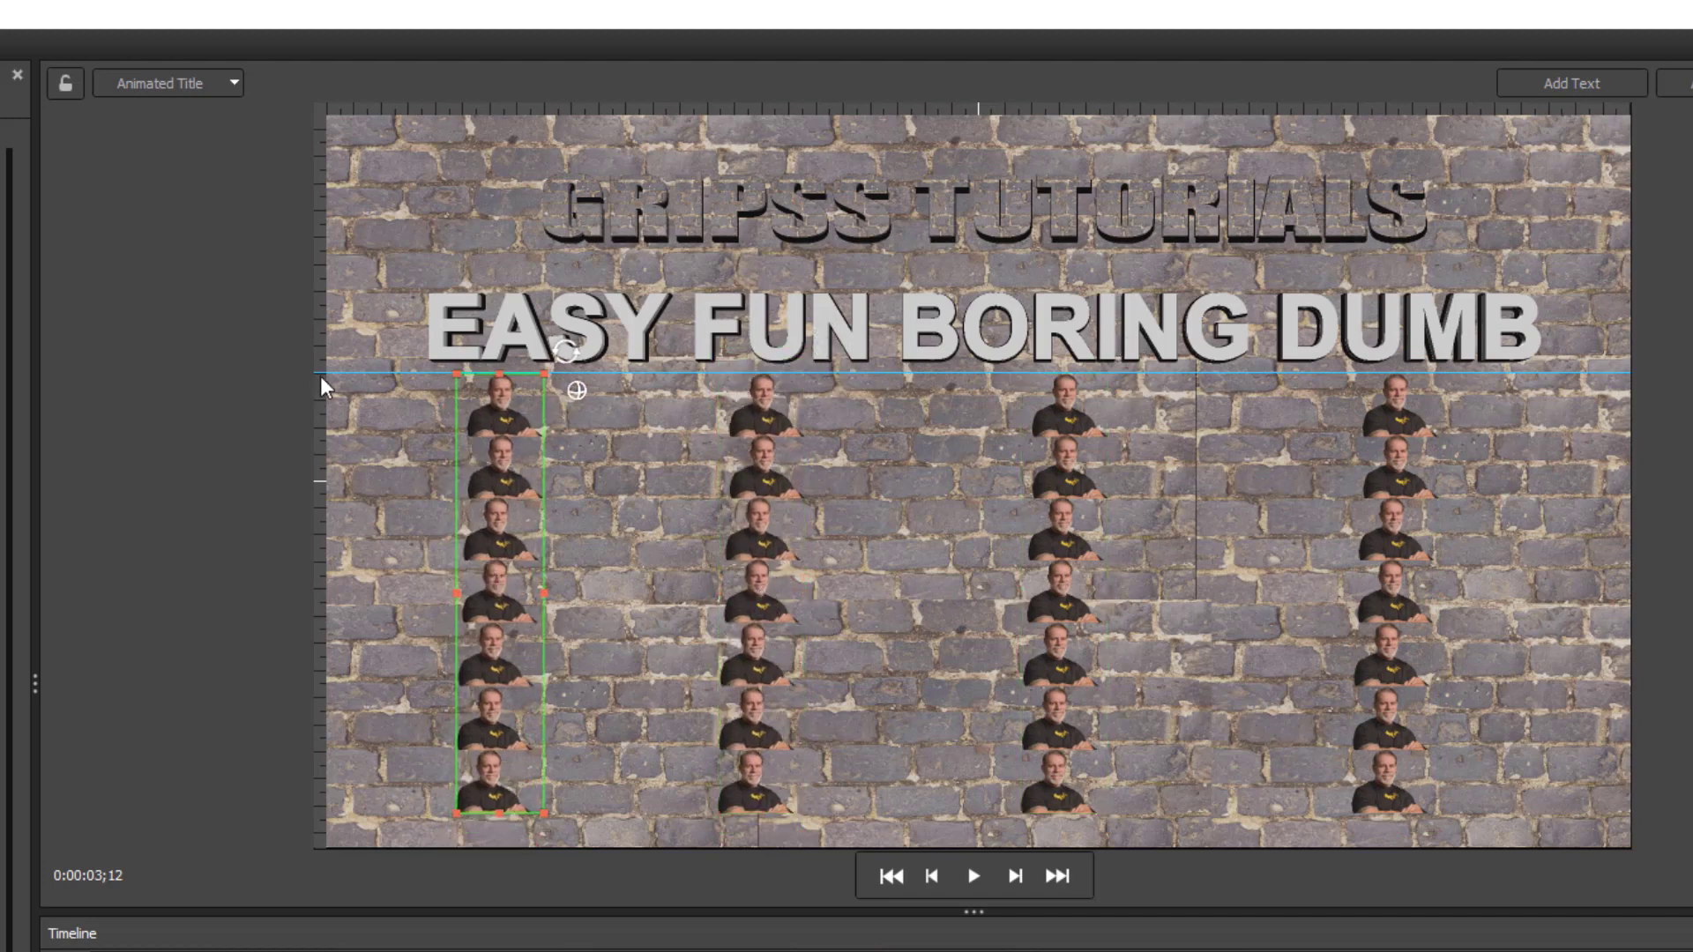
left_click_drag(320, 377, 310, 97)
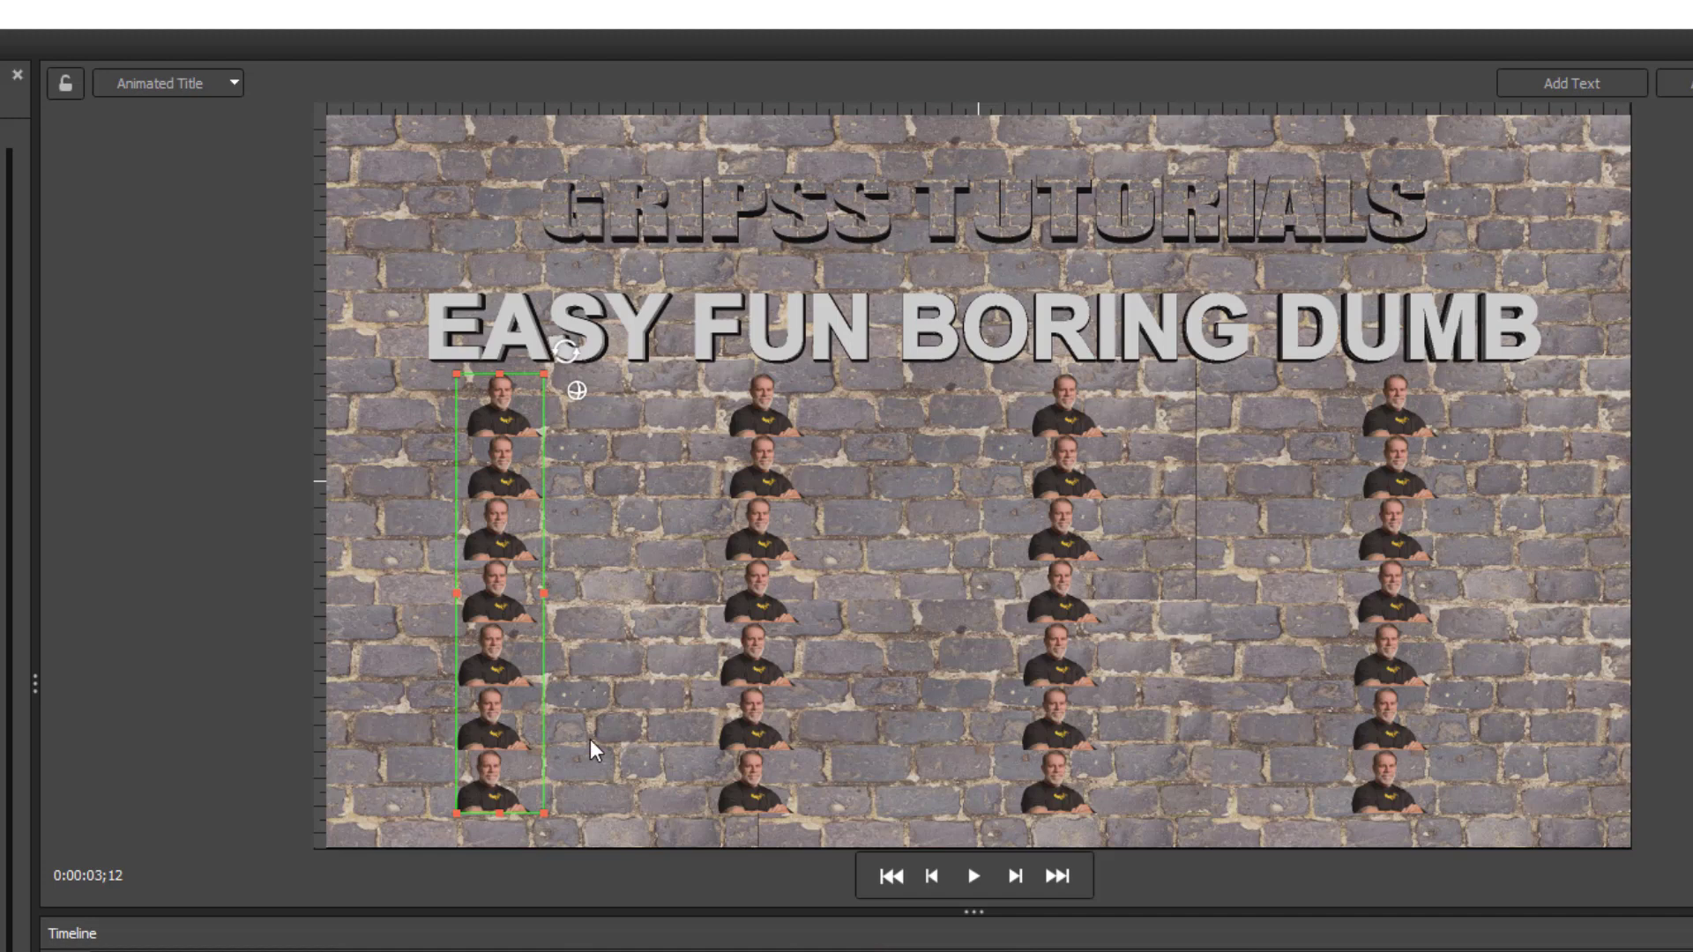
Delete the three lowest portraits from the column under FUN.
left_click(739, 787)
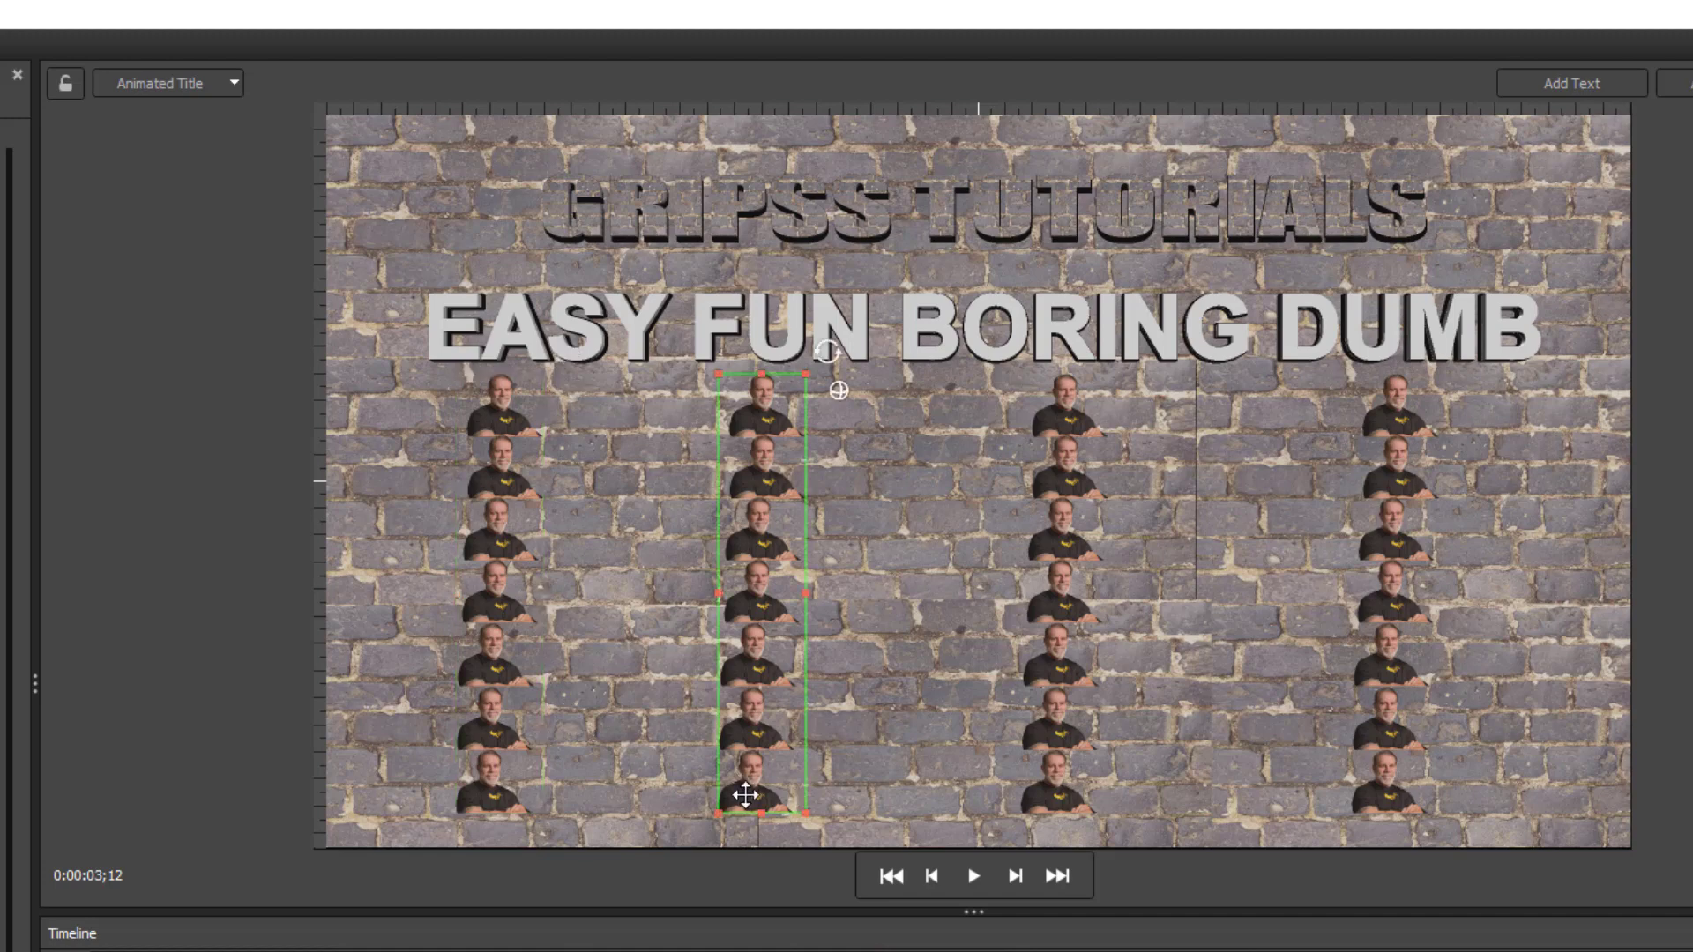
left_click(745, 795)
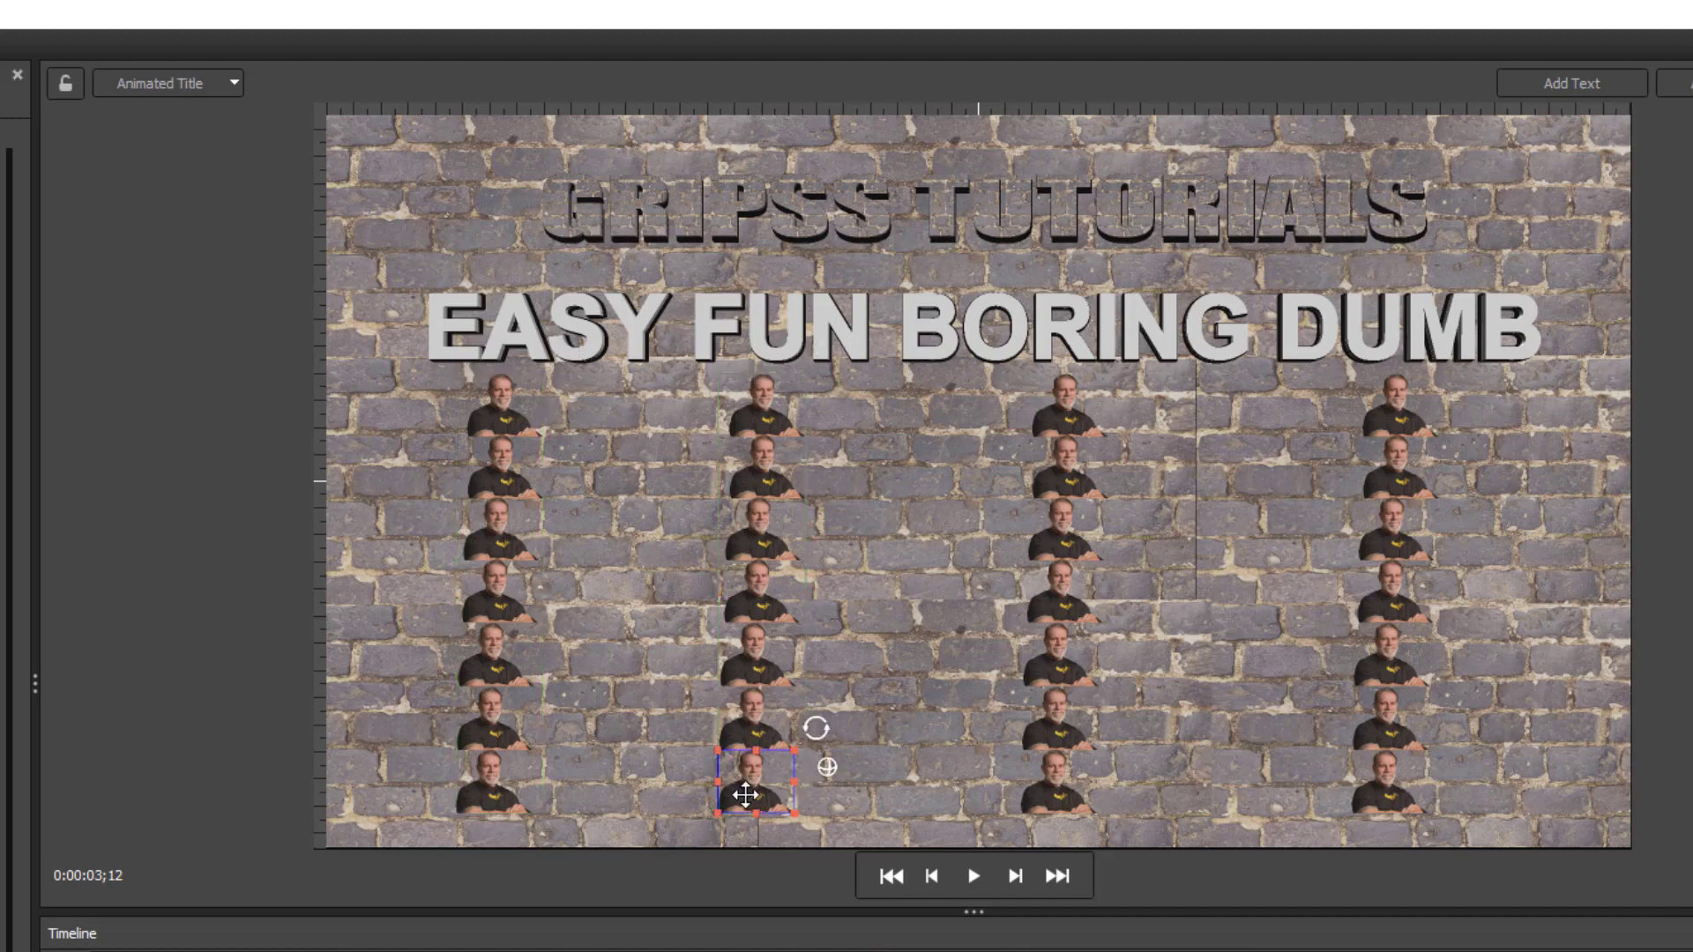
key("Delete")
left_click(740, 728)
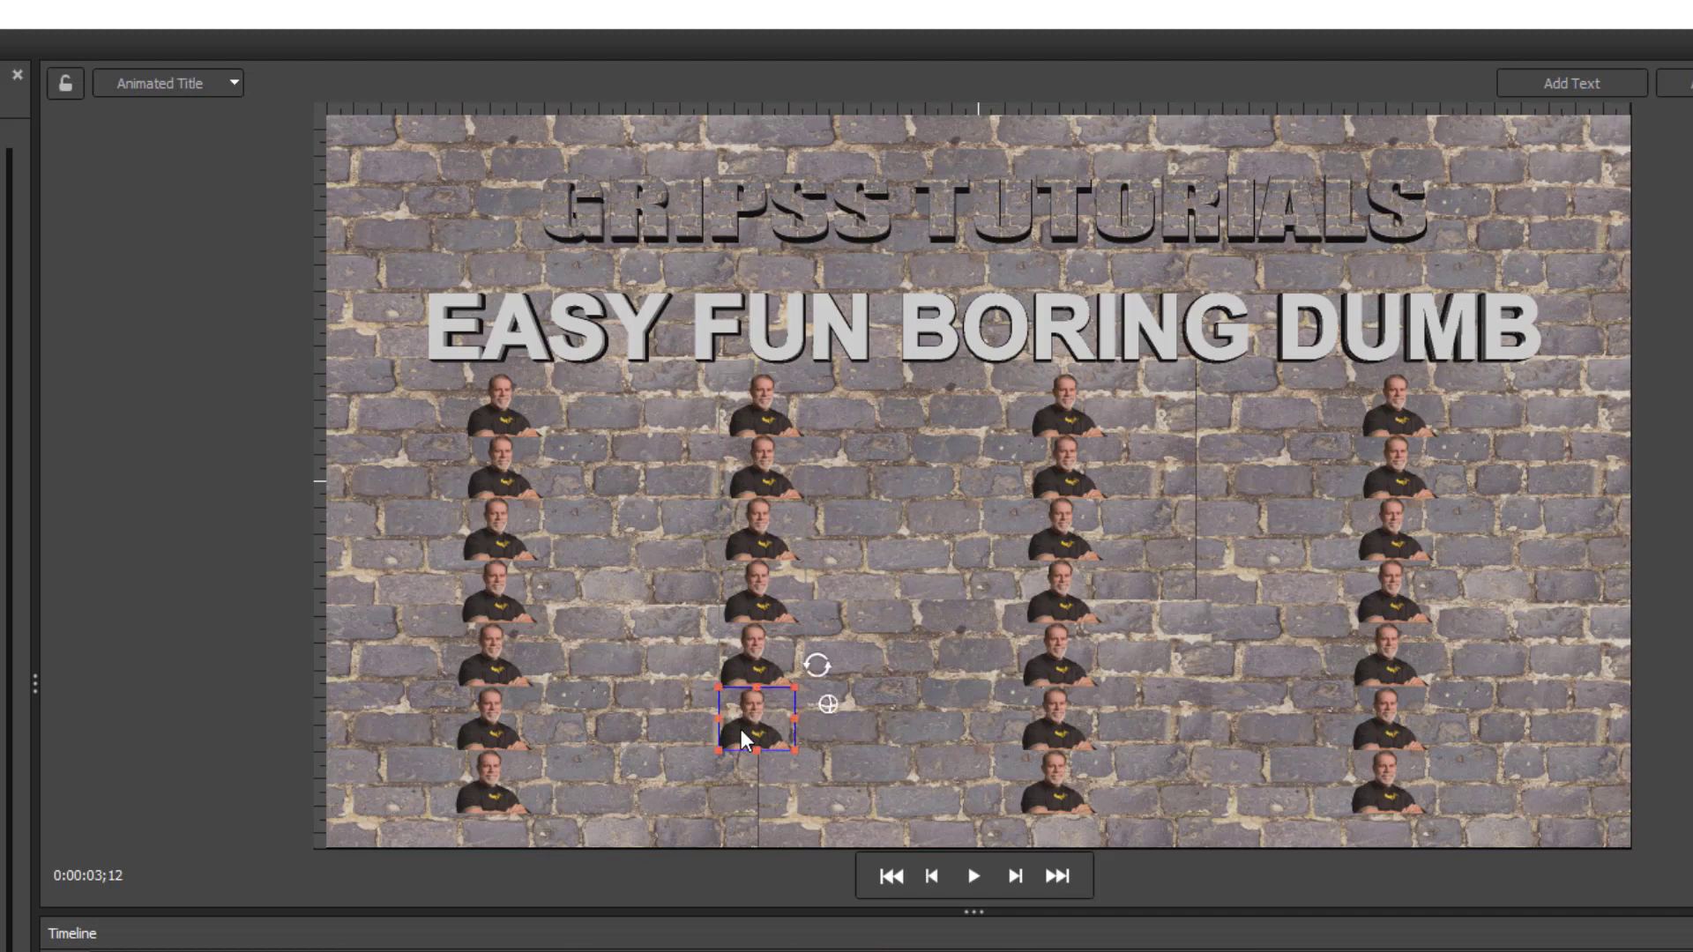
key("Delete")
left_click(750, 669)
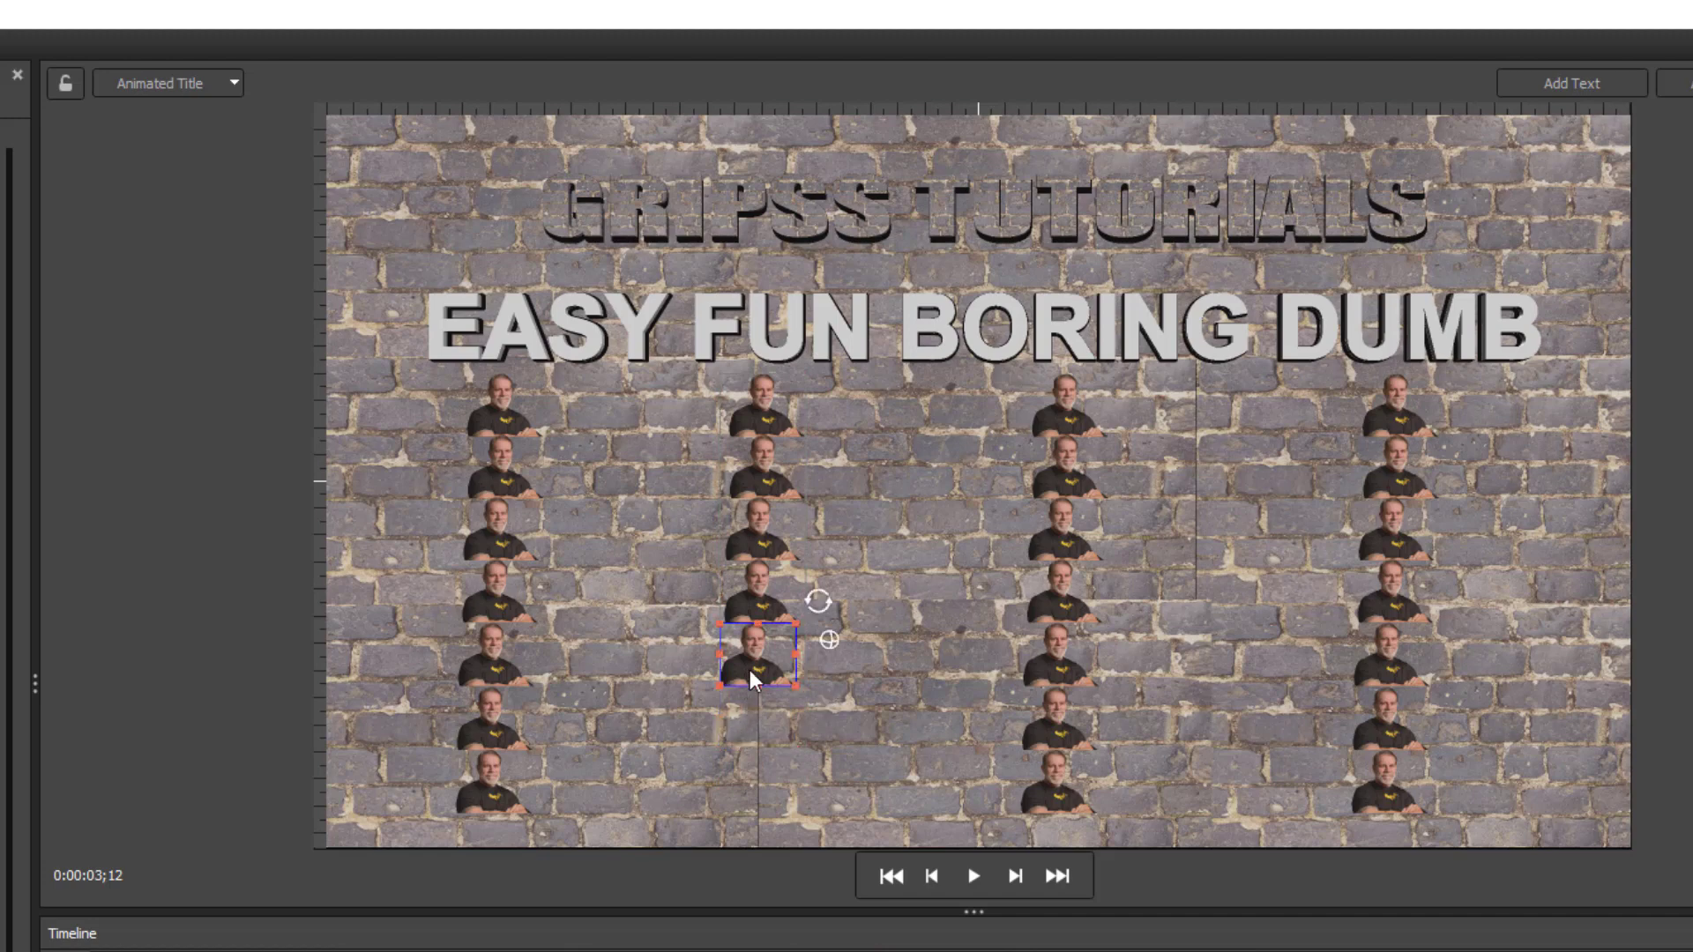
key("Delete")
Delete the lowest portrait from each of the columns under BORING and EASY.
left_click(1054, 791)
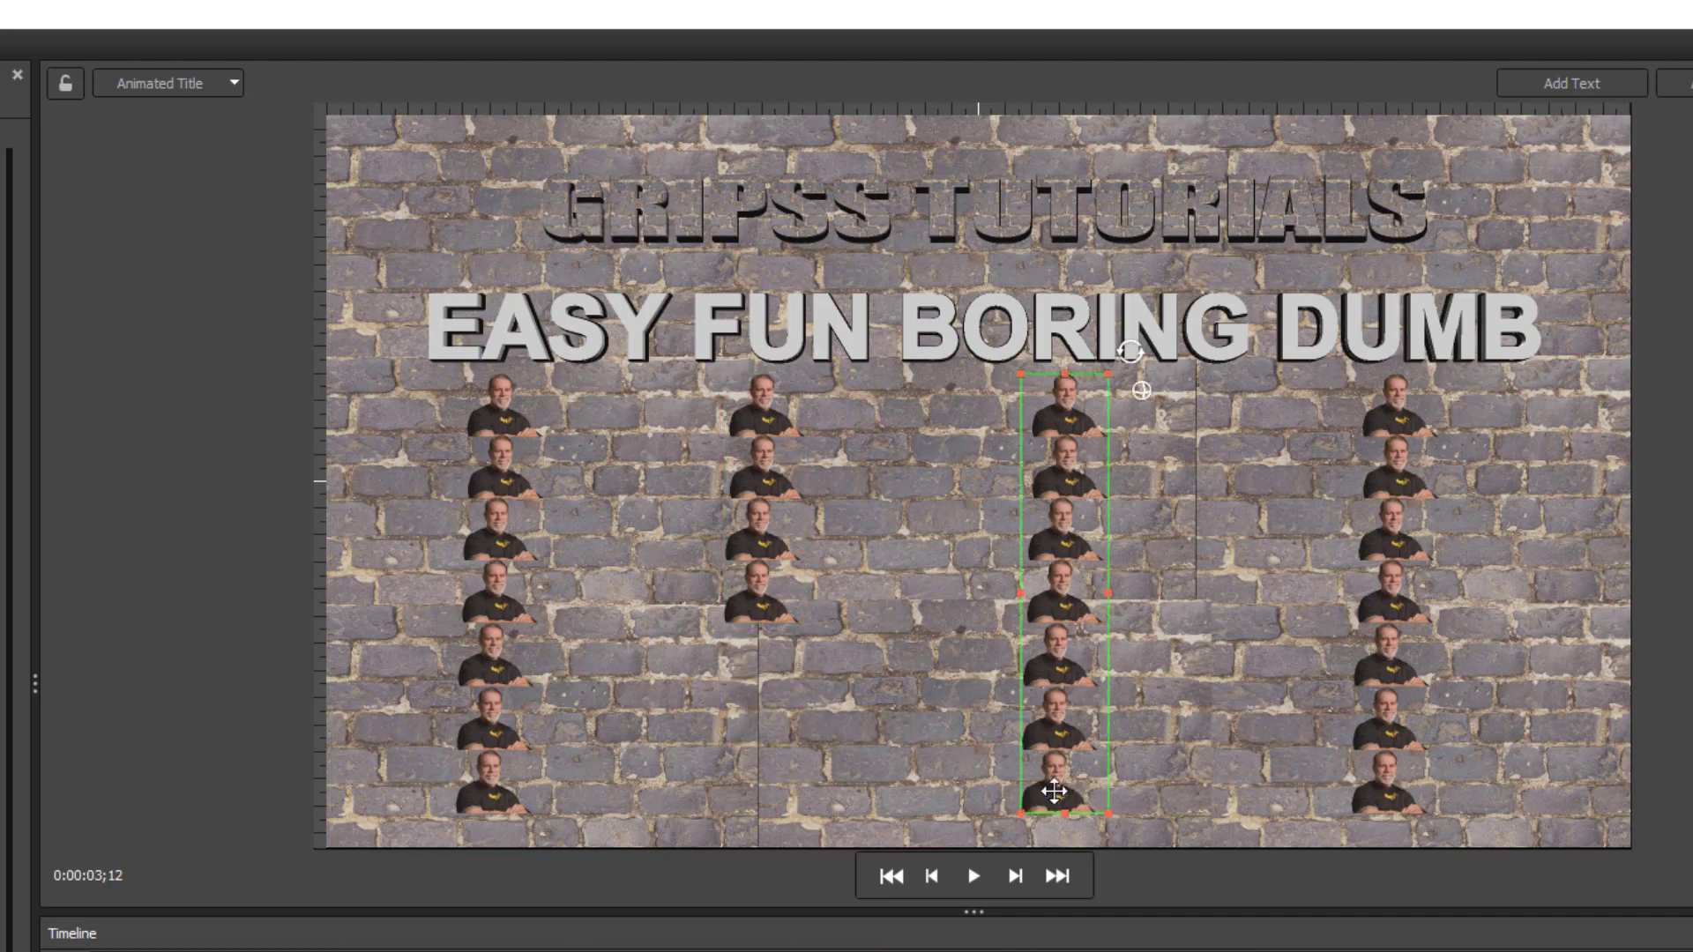
key("Delete")
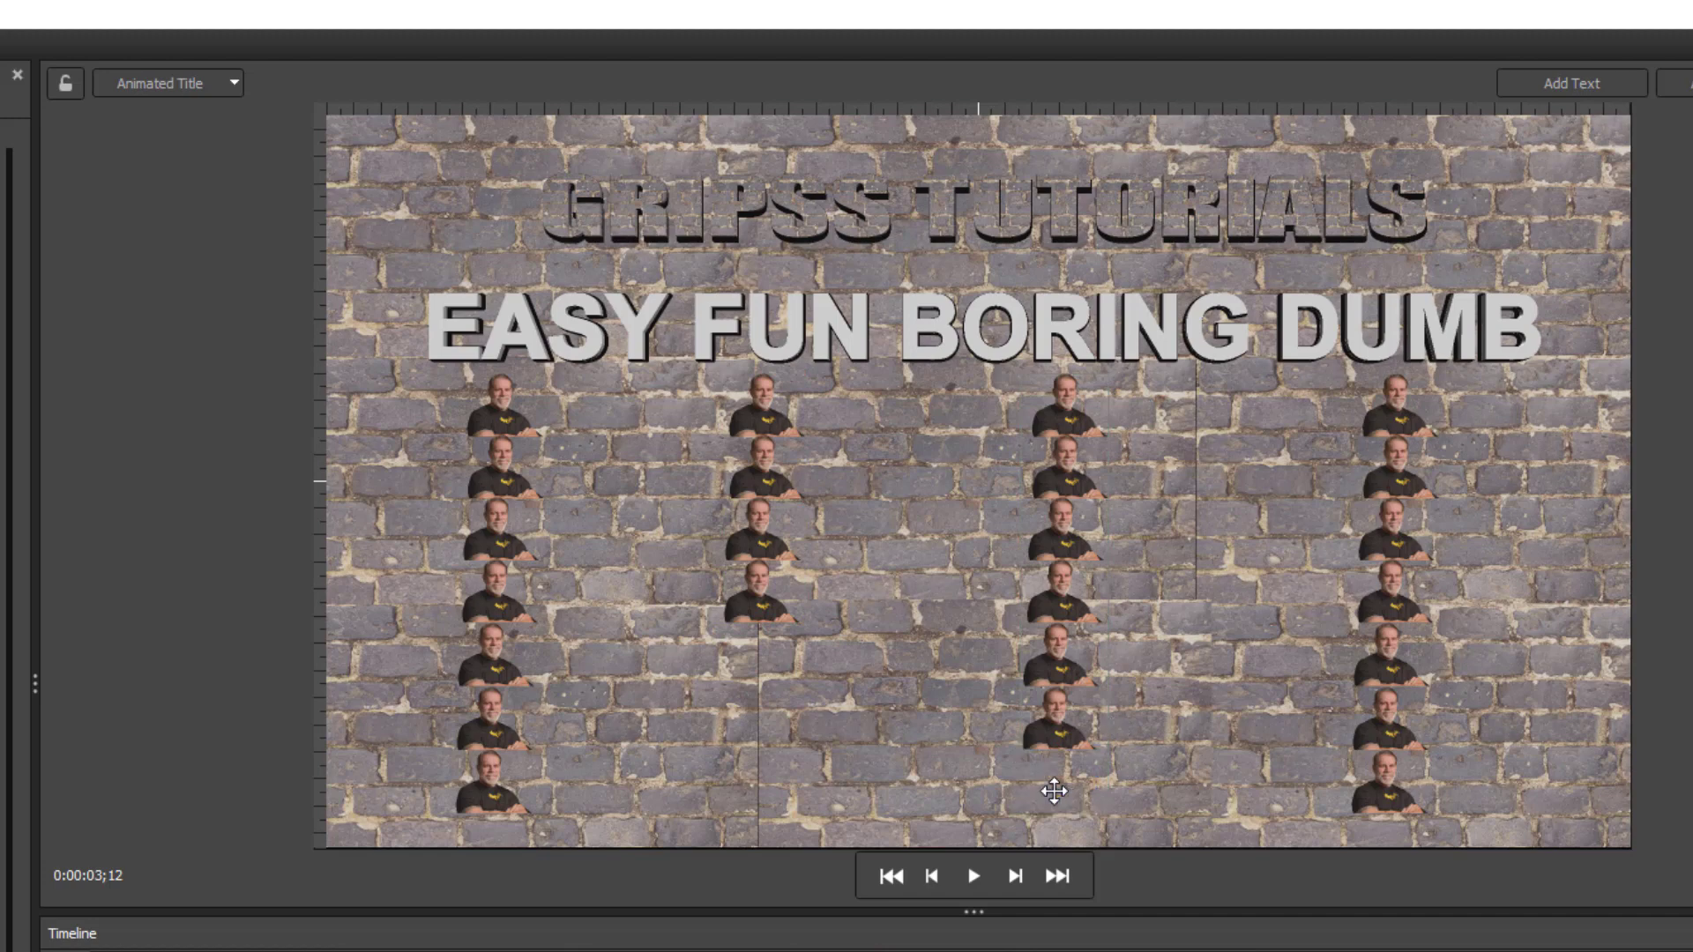
left_click(493, 794)
key("Delete")
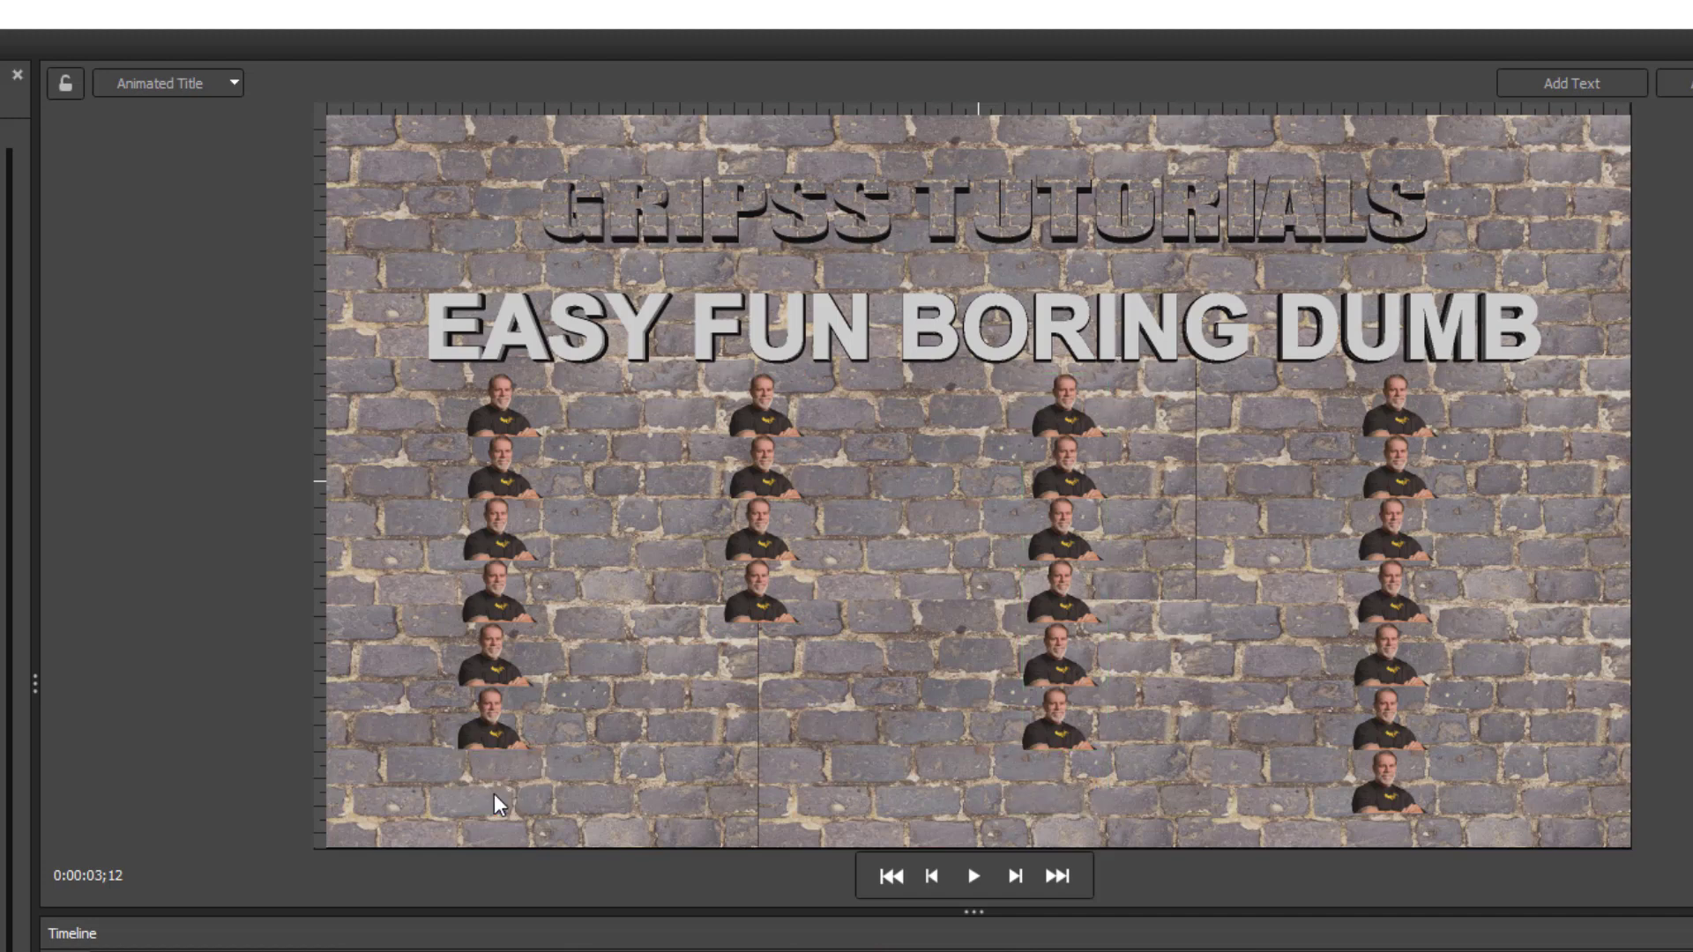
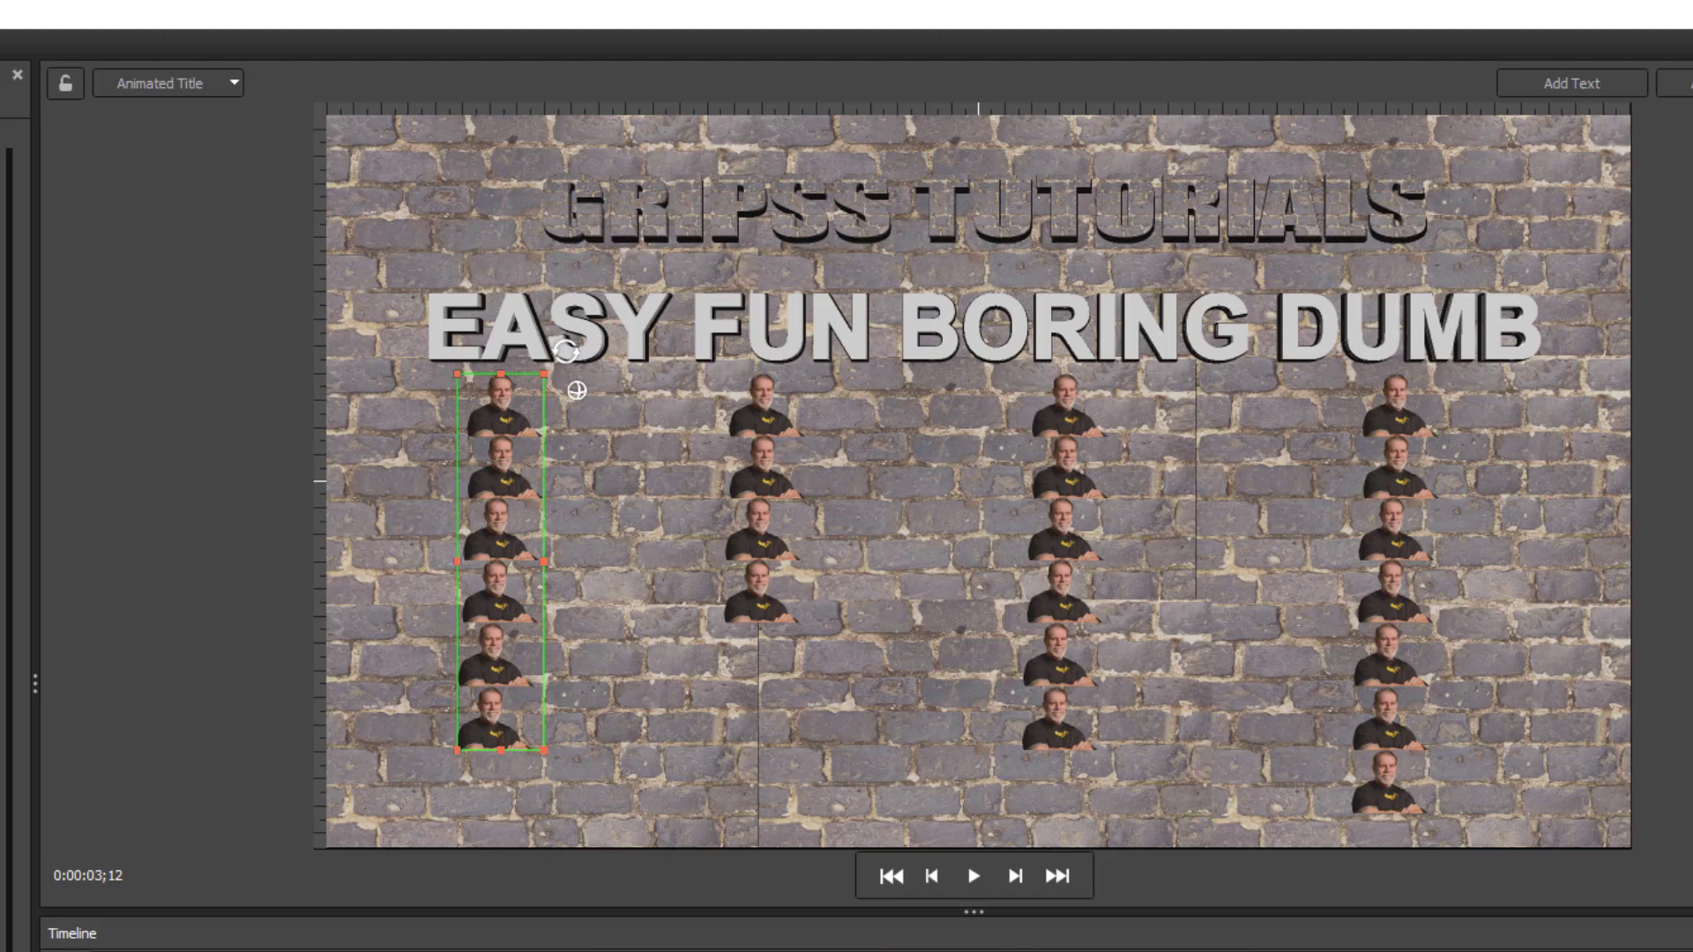
Apply the Scatter preset from the Overlap Zoom transition animations to the EASY FUN BORING DUMB text.
left_click(983, 327)
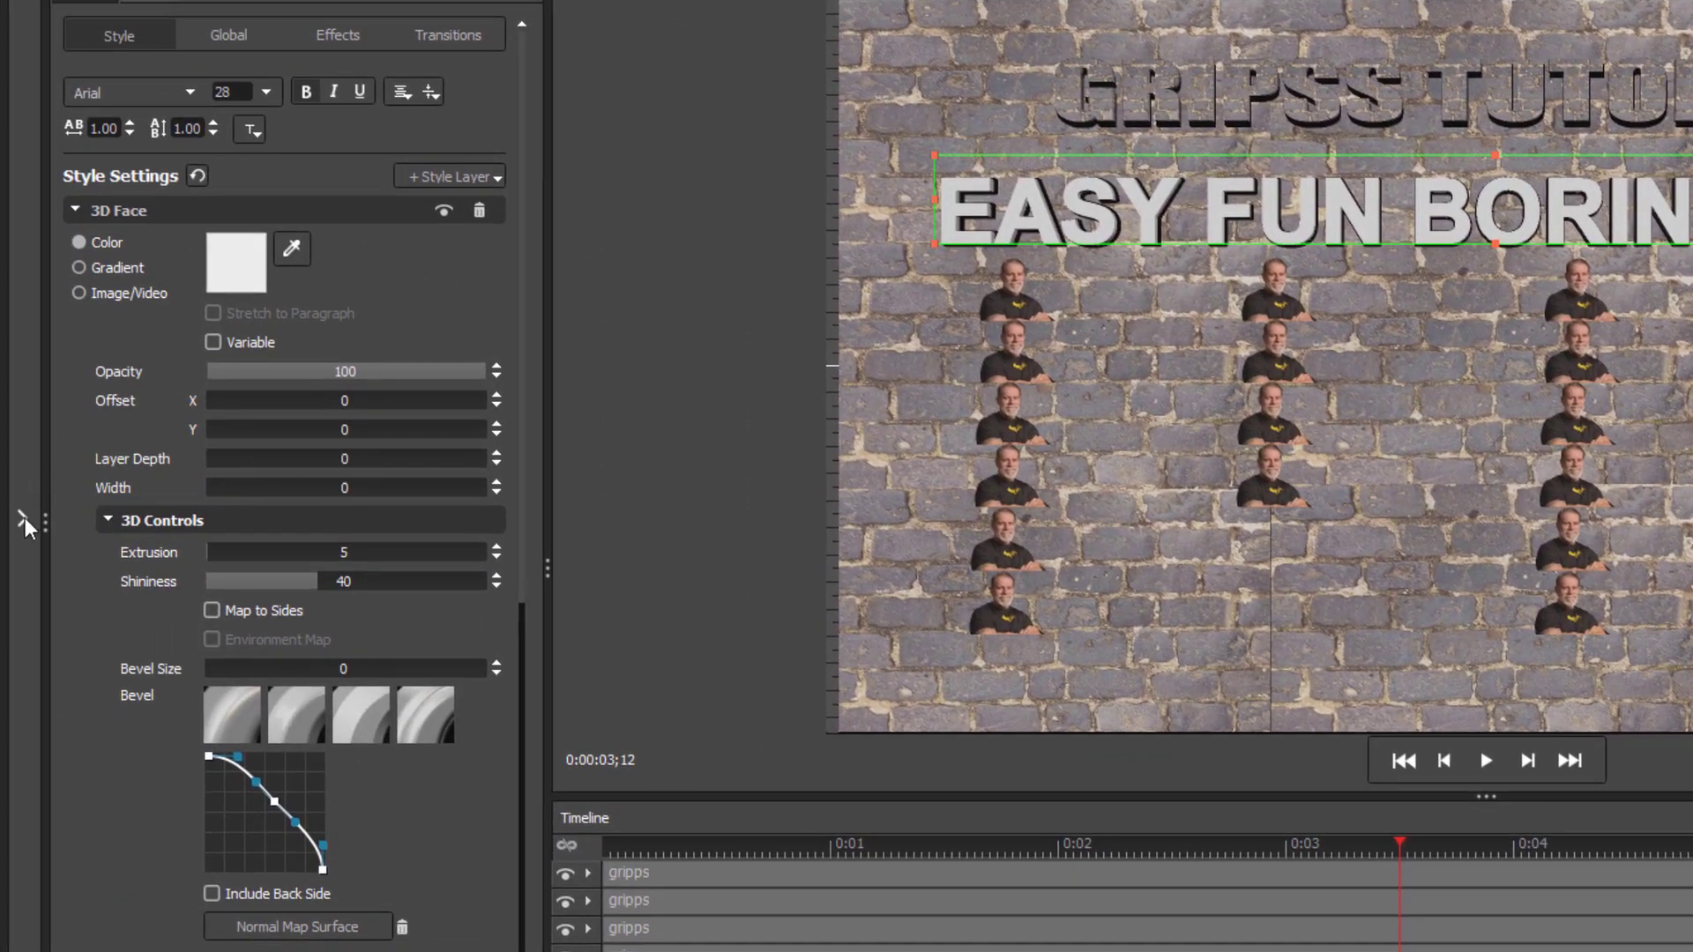
left_click(25, 516)
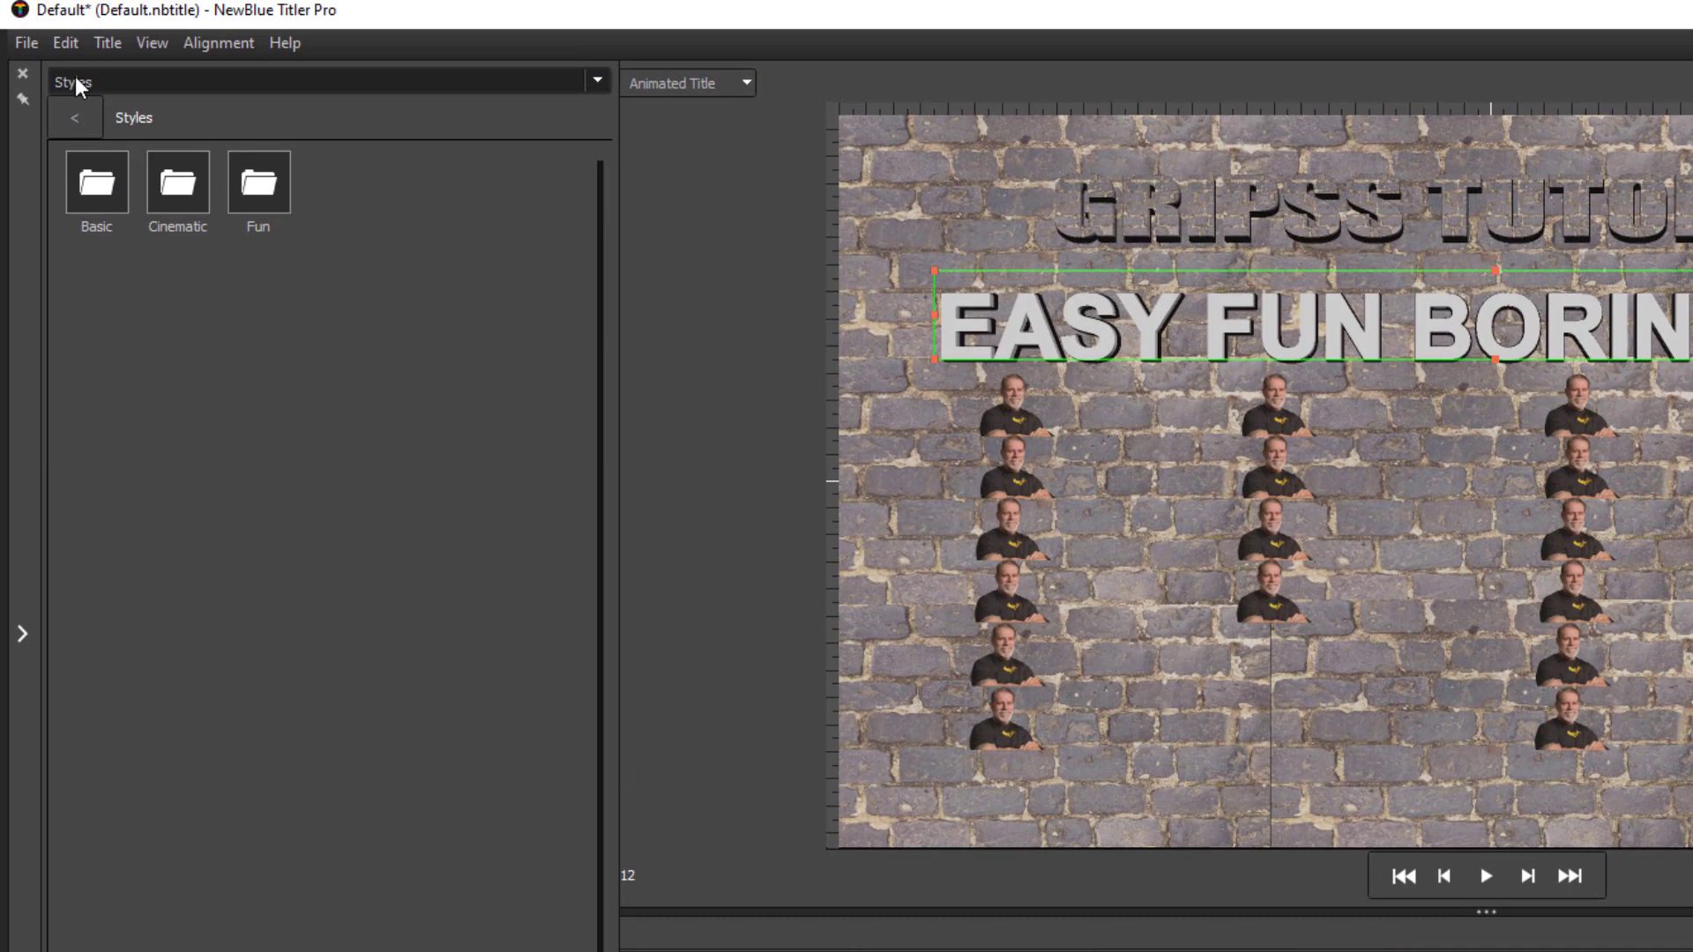
left_click(76, 79)
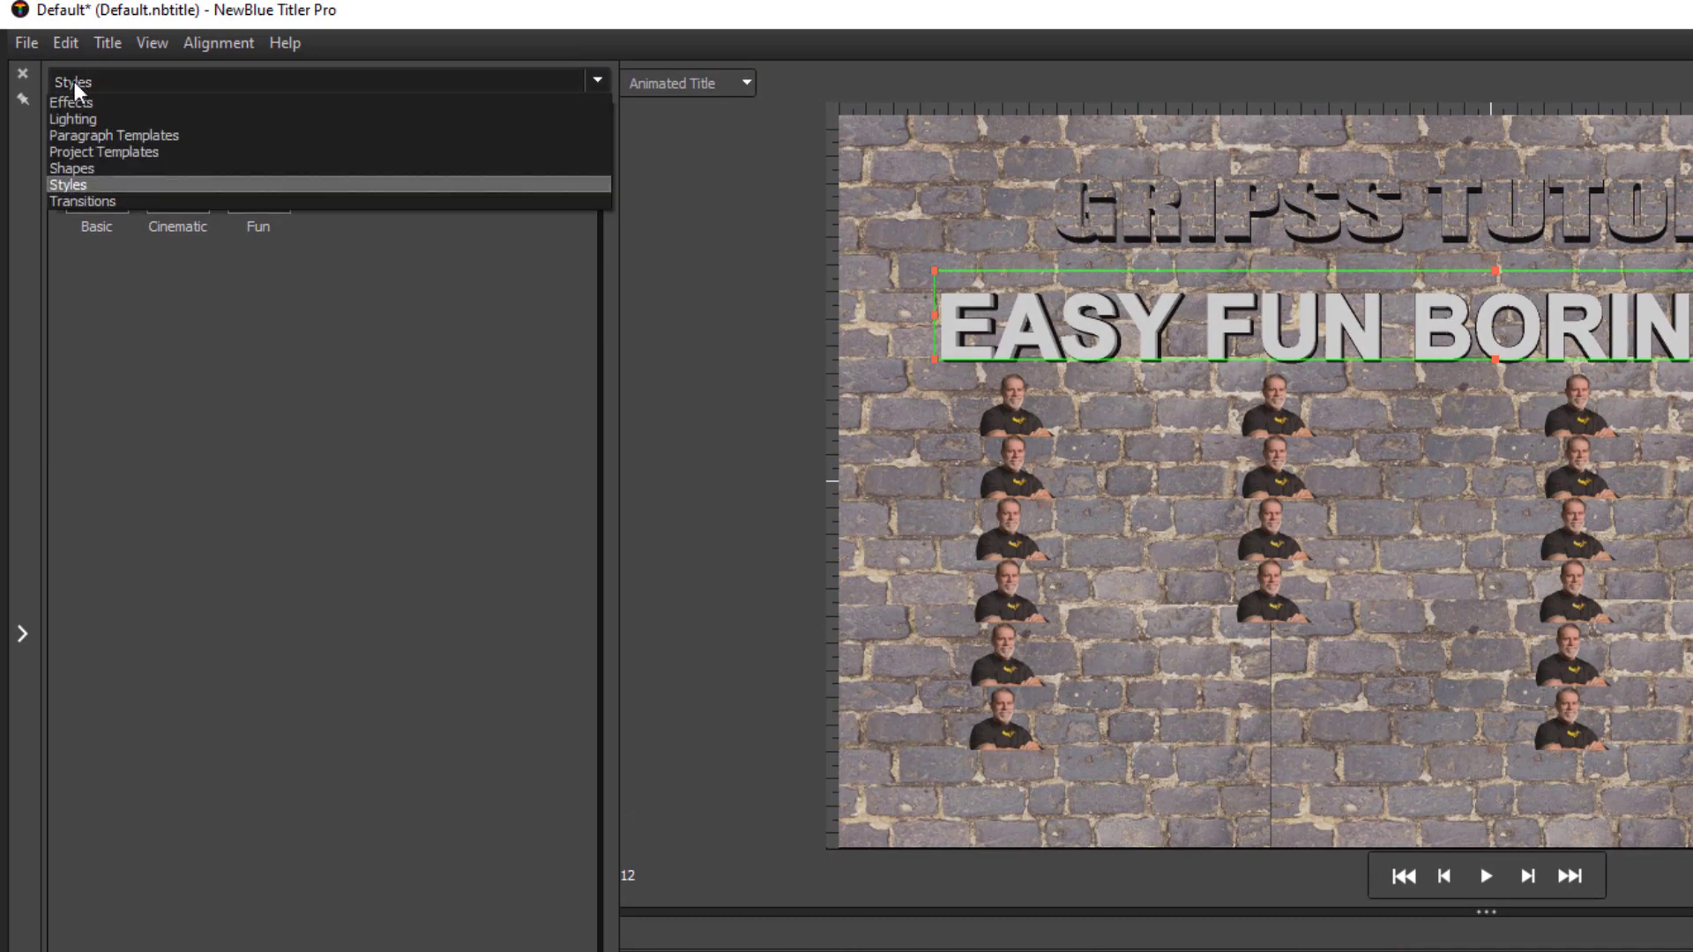
left_click(83, 201)
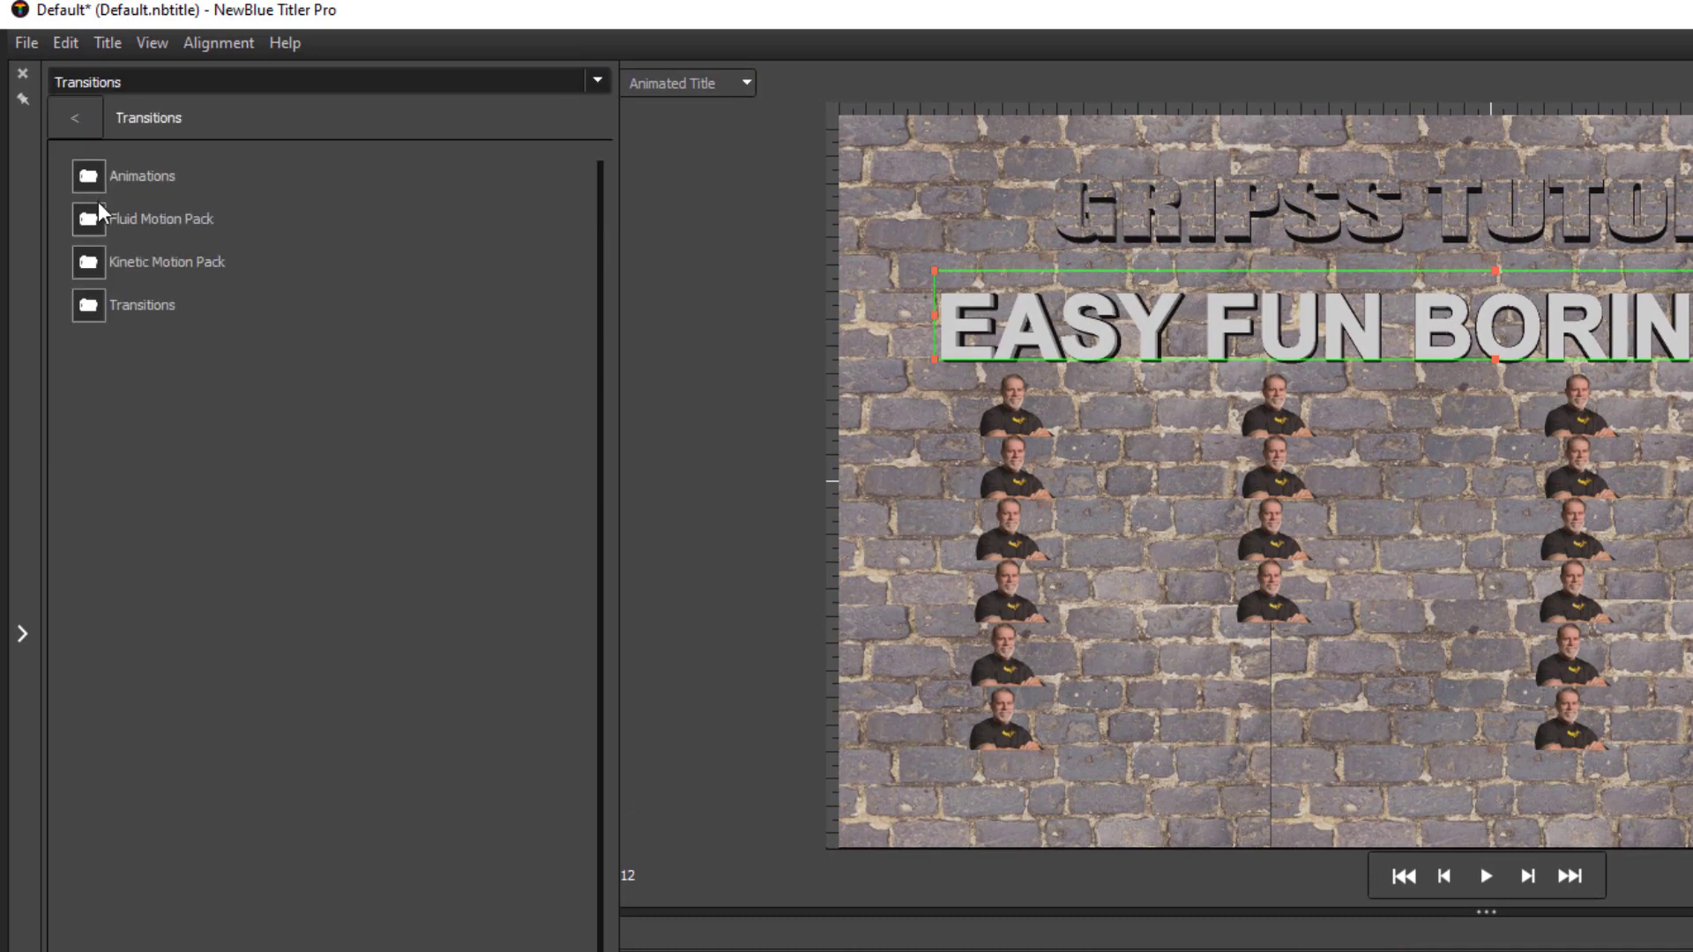
double_click(91, 180)
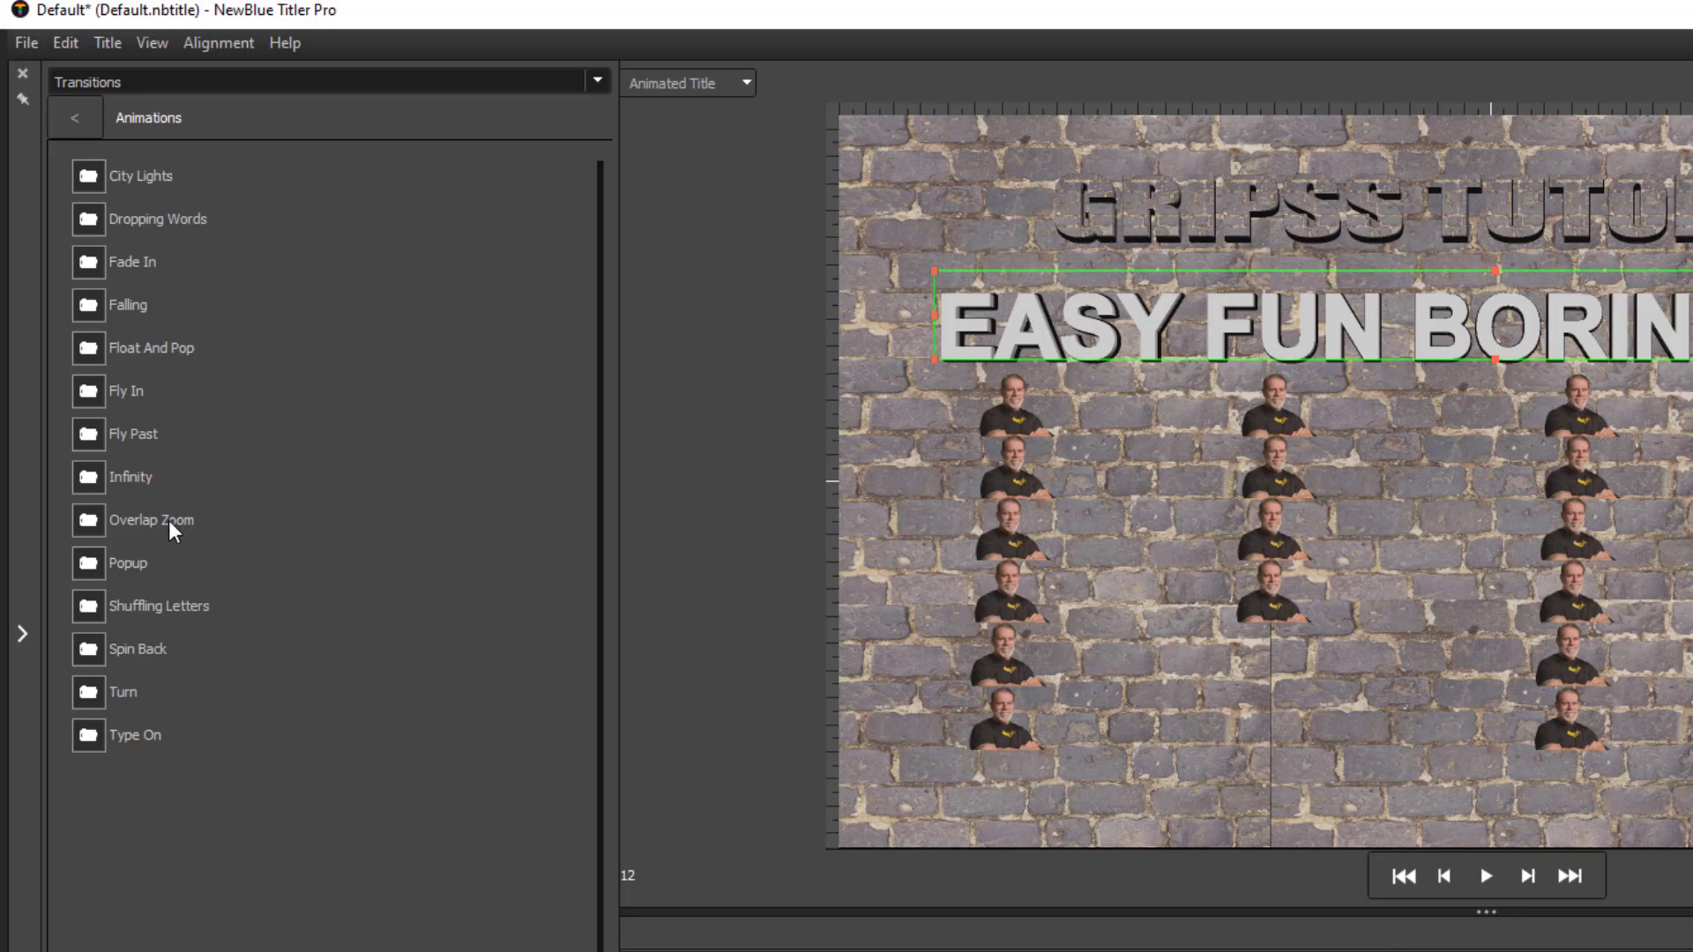
double_click(92, 516)
mouse_move(83, 340)
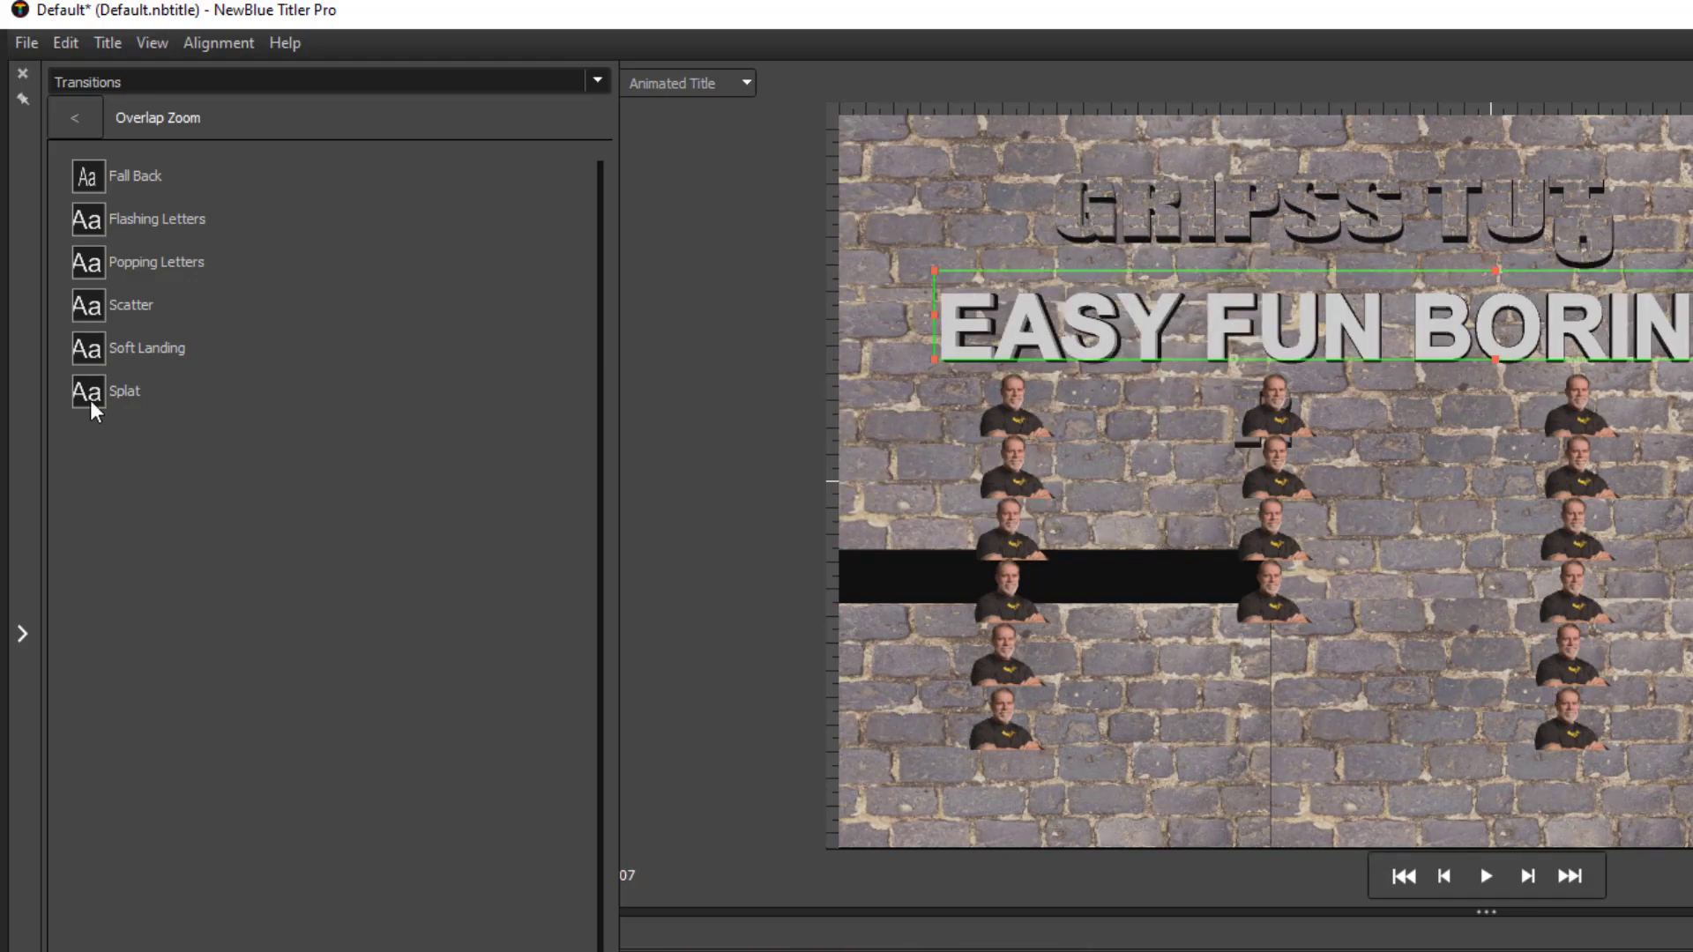
mouse_move(91, 395)
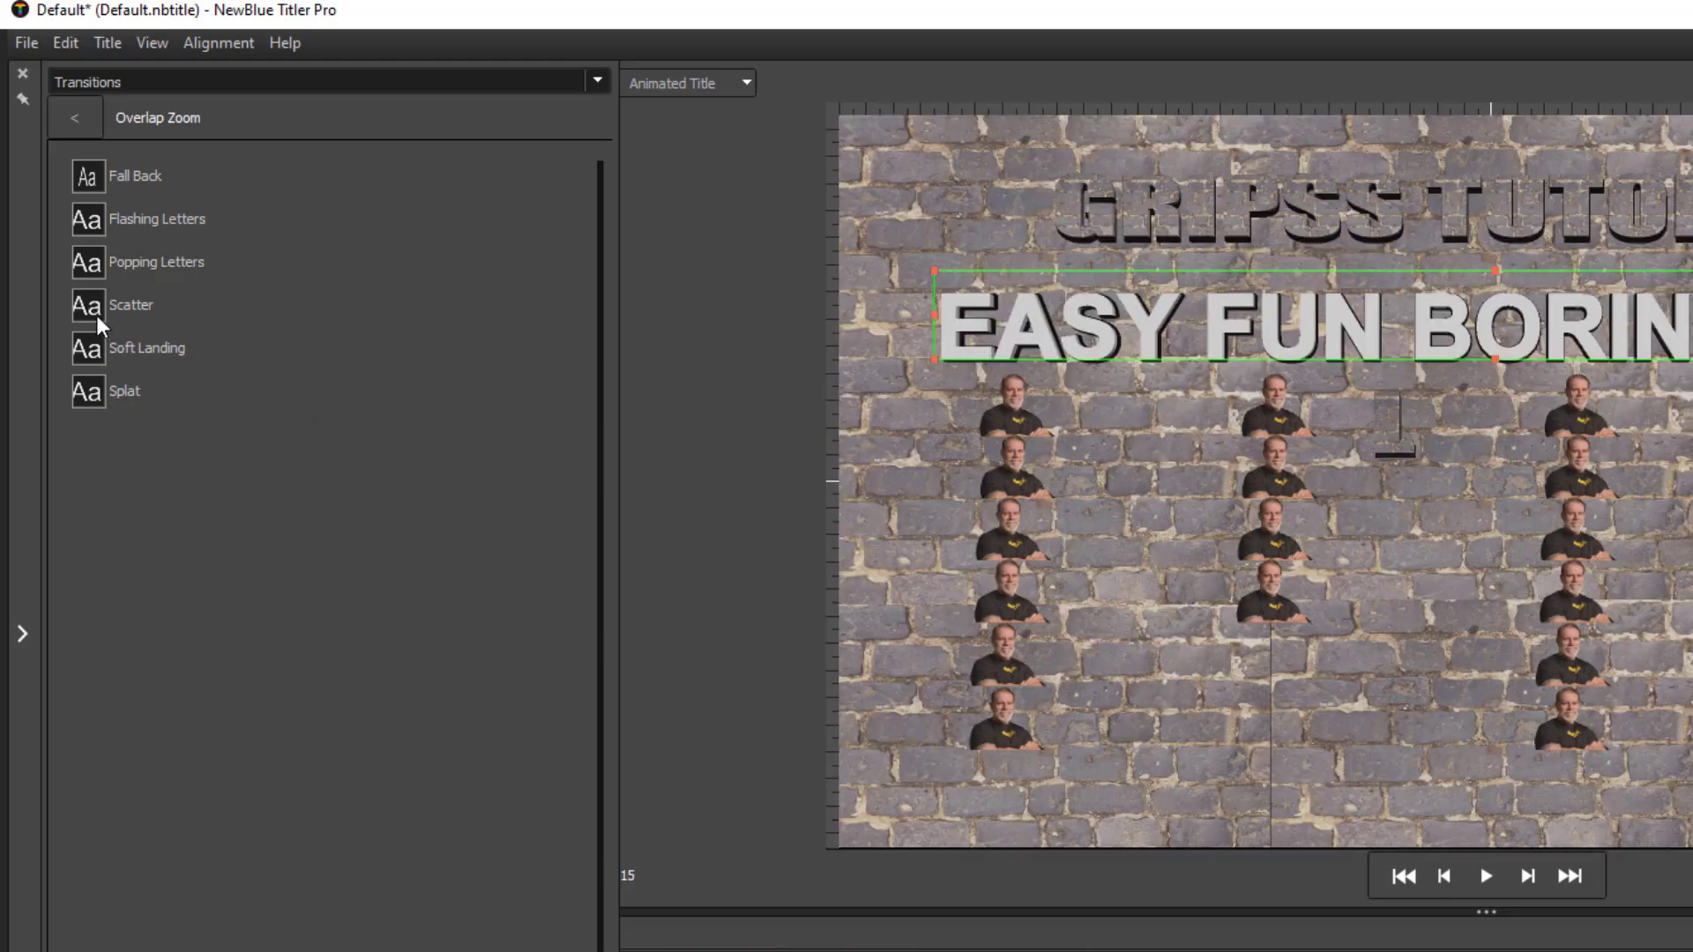
mouse_move(87, 307)
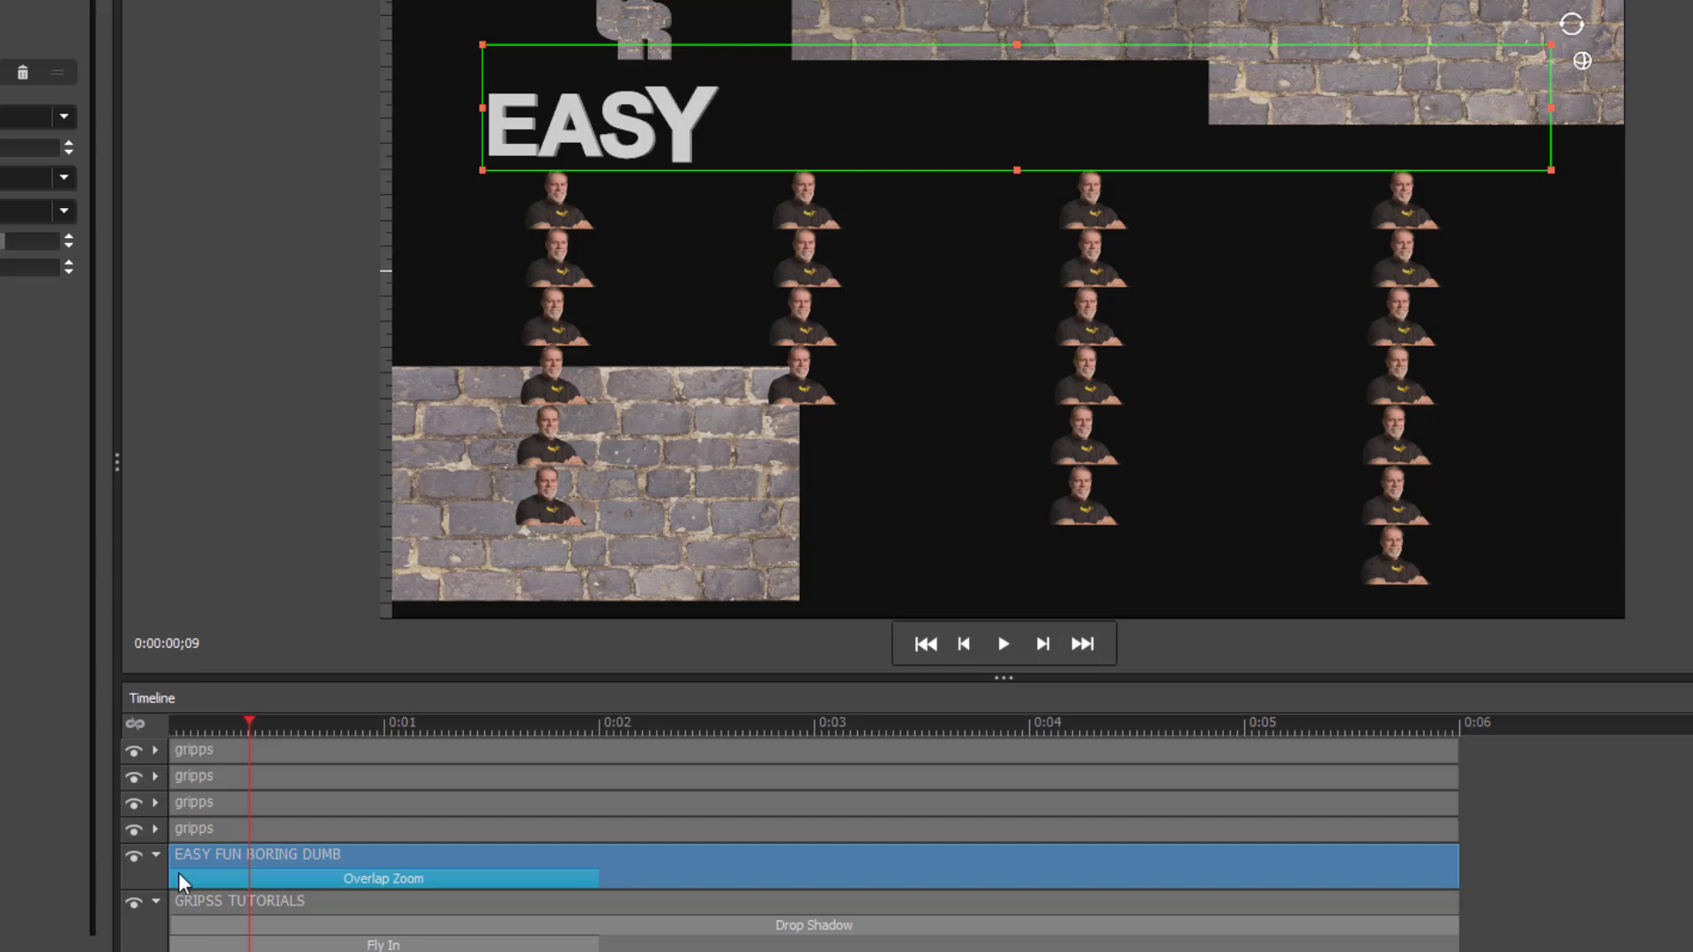
Delay the start of the EASY FUN BORING DUMB layer to about 1.25 seconds on the timeline and preview it.
left_click_drag(193, 863, 445, 880)
key("space")
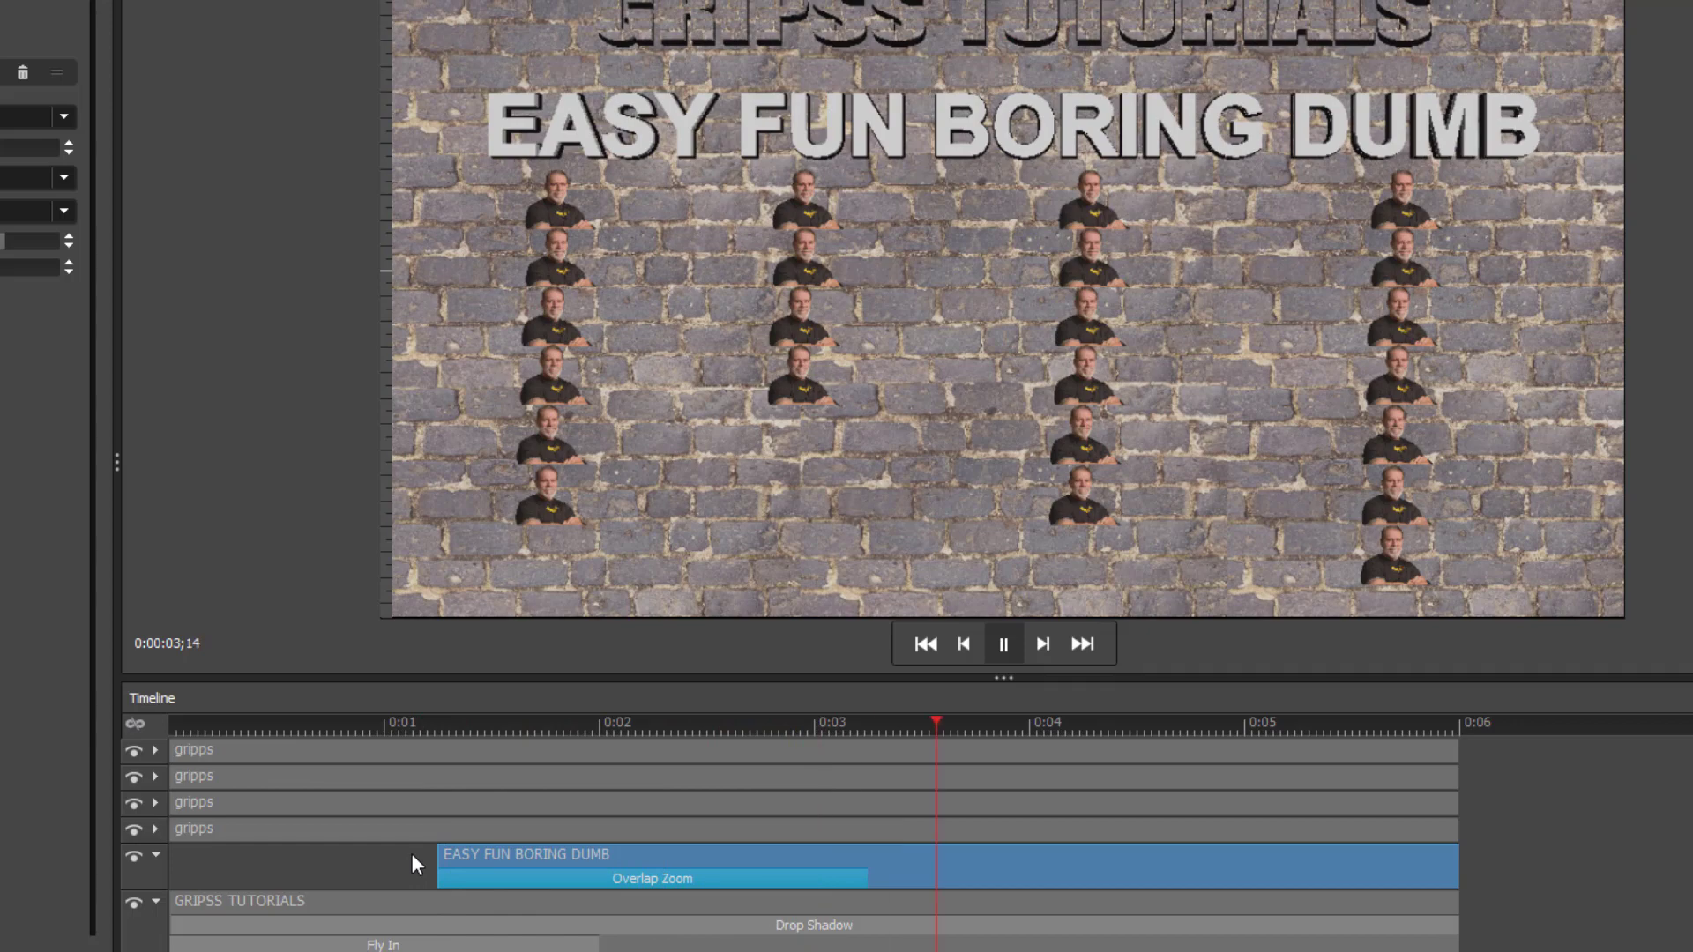
left_click(549, 858)
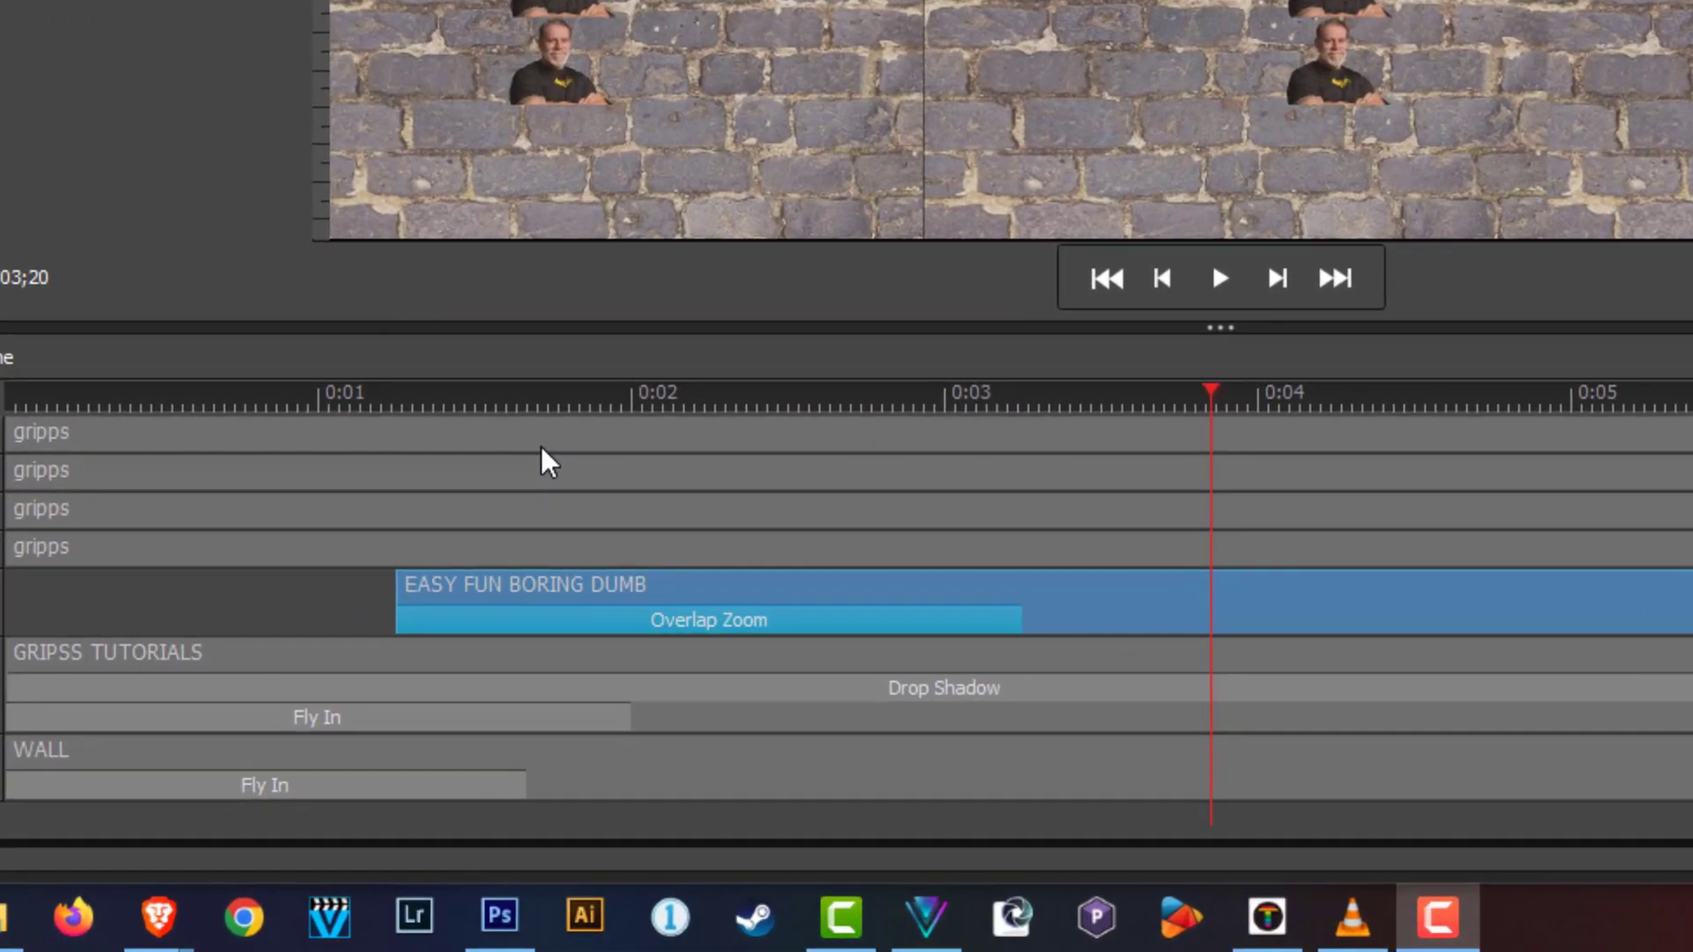
Group the four gripps portrait layers into one timeline object.
left_click(544, 445)
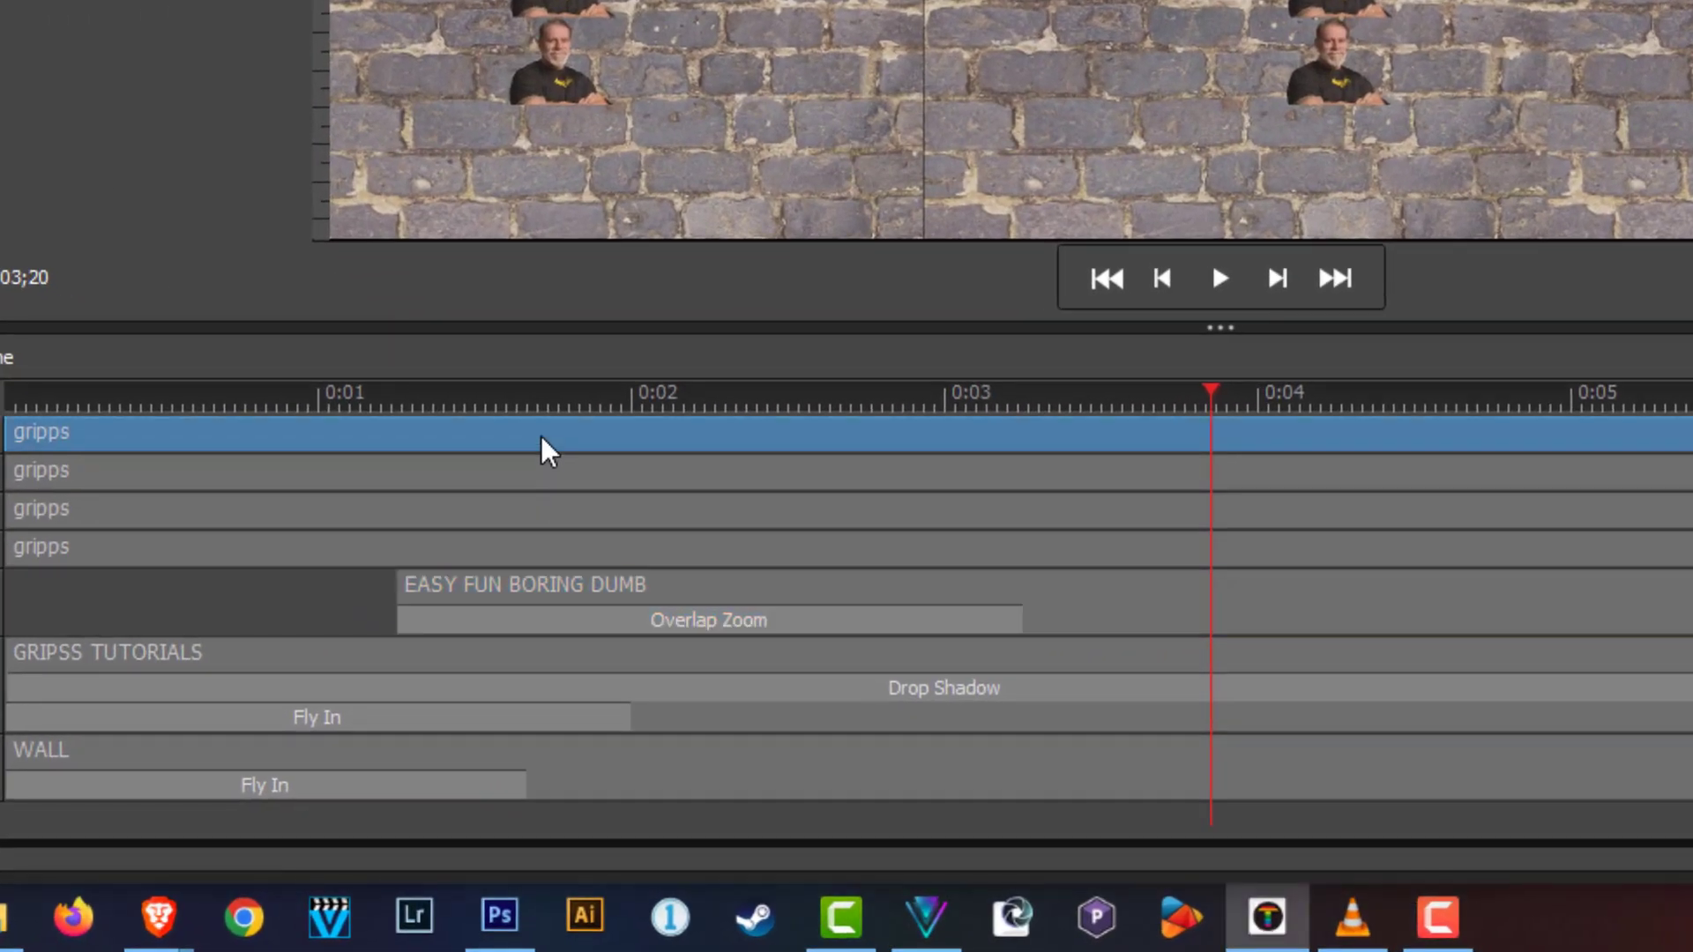
left_click(552, 483, "ctrl")
left_click(556, 518, "ctrl")
left_click(559, 556, "ctrl")
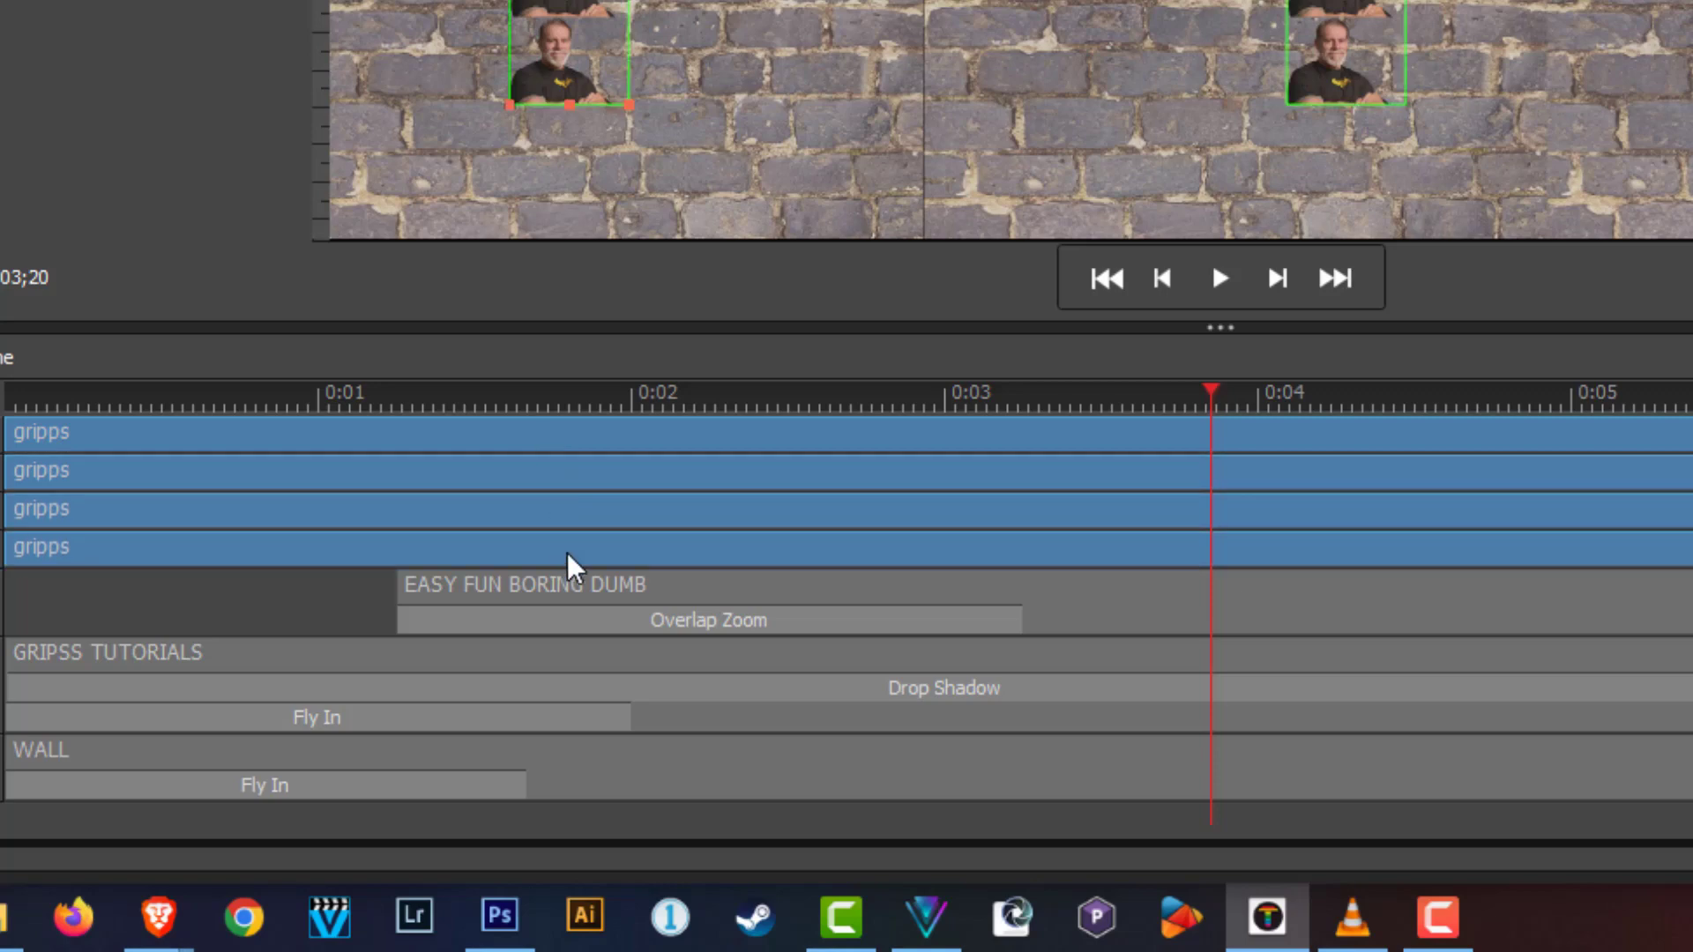
right_click(567, 555)
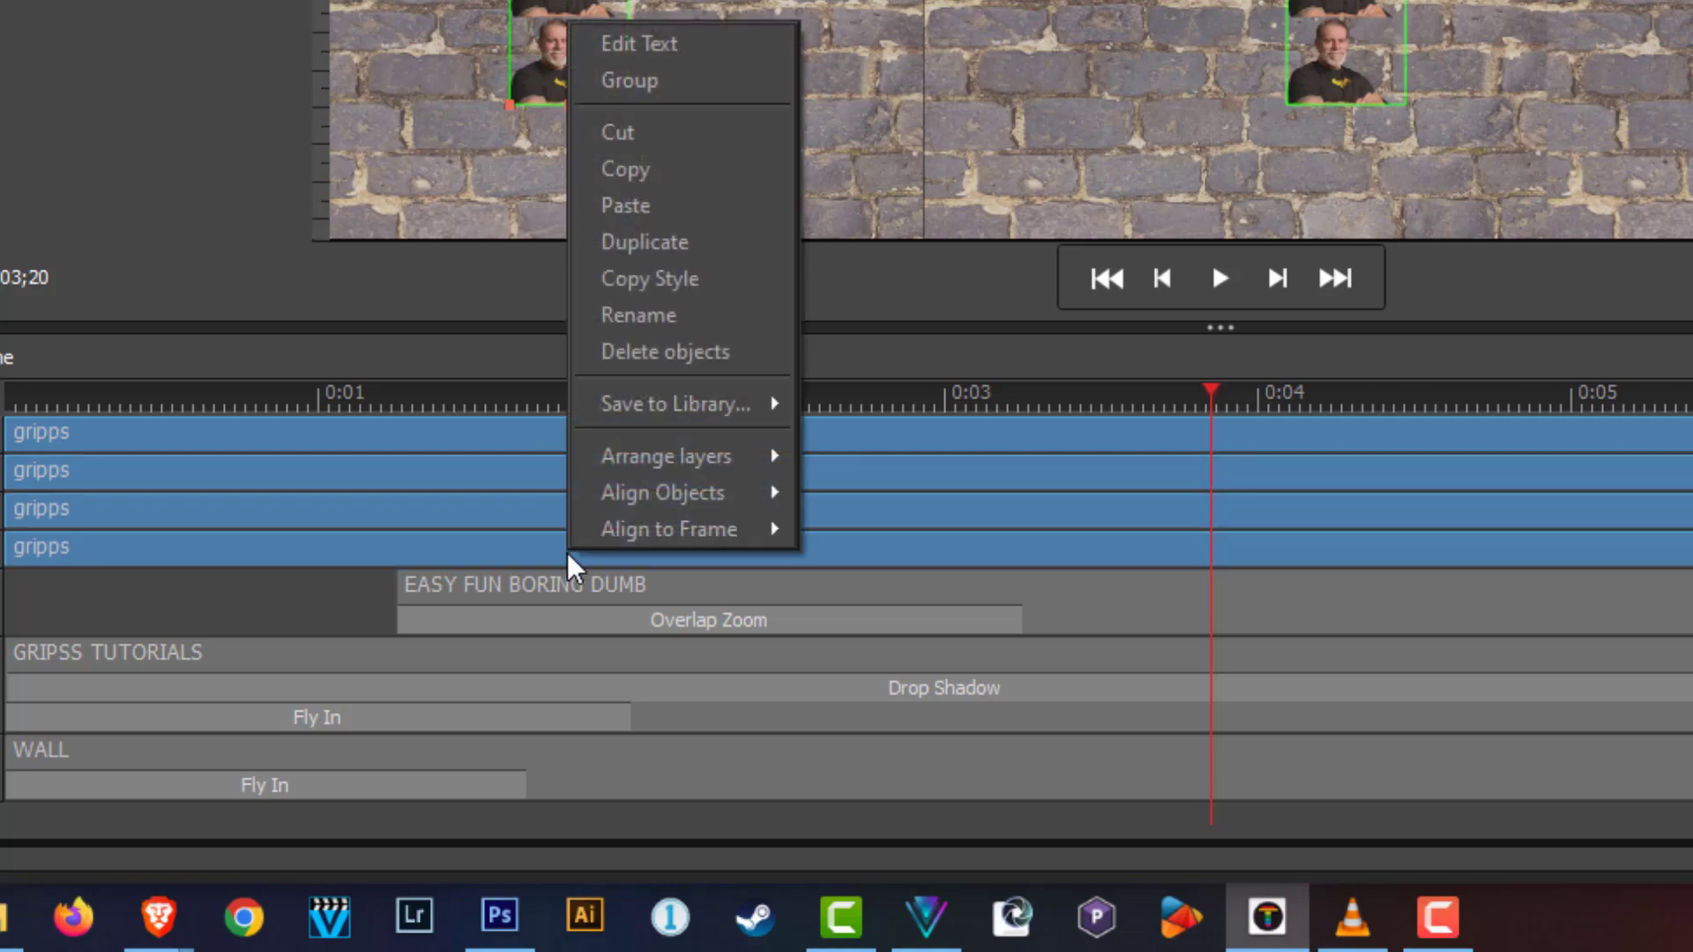
left_click(650, 88)
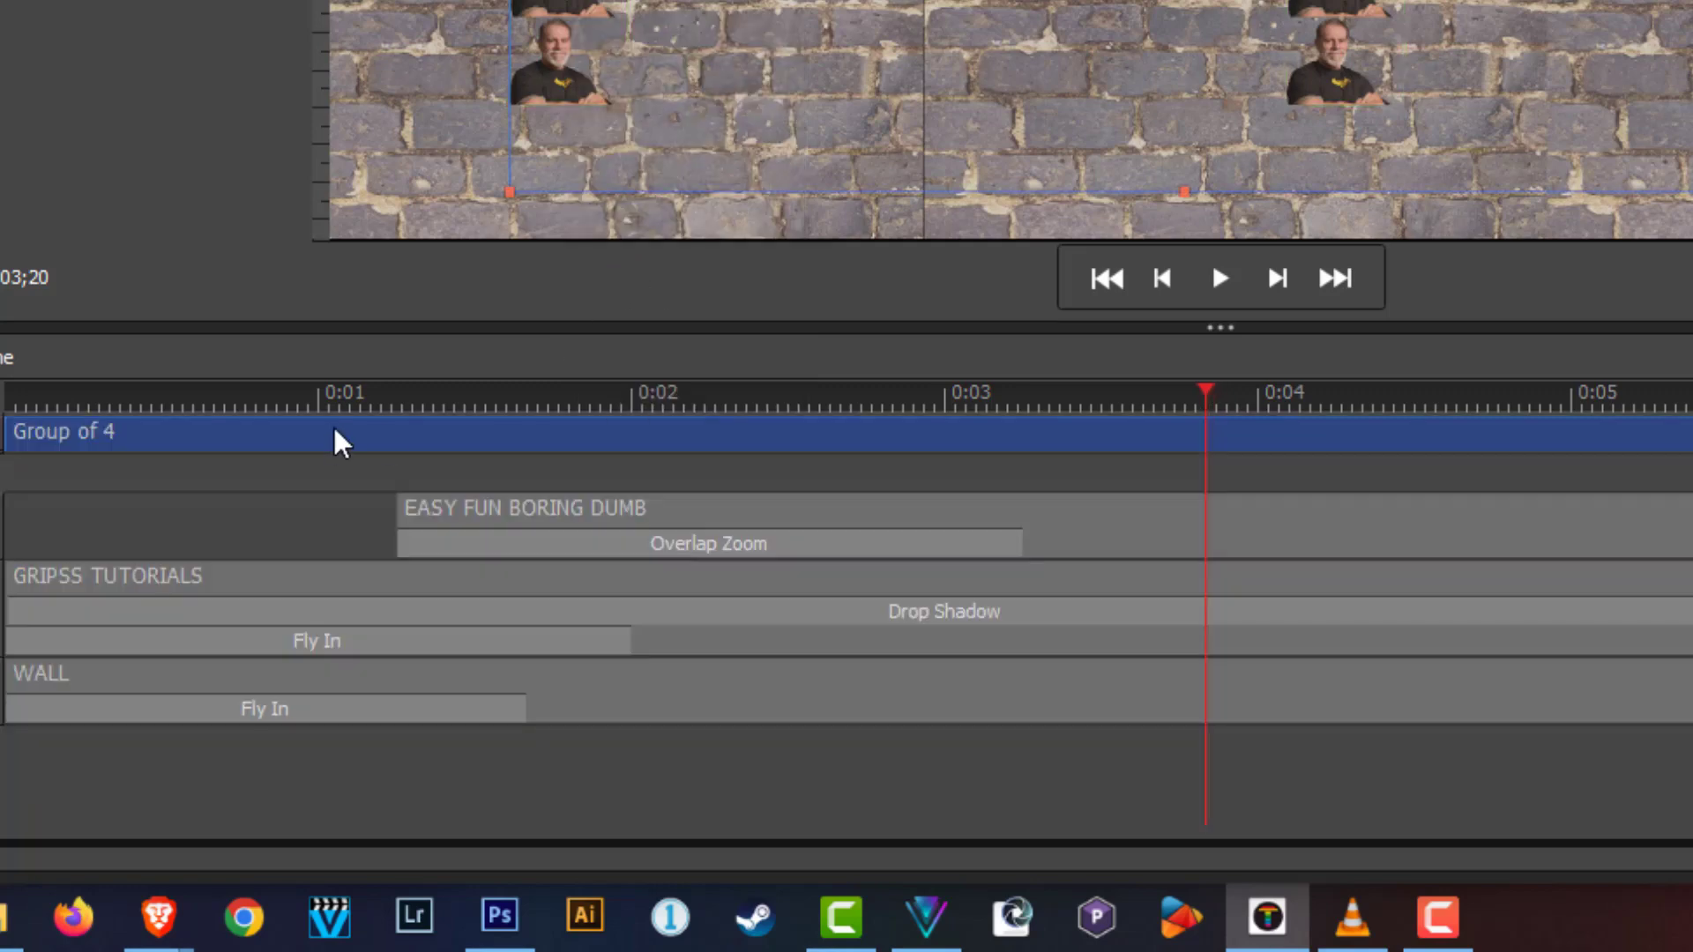
Delay the start of the portrait group to about 3 seconds and play the title from the beginning.
left_click_drag(19, 427, 956, 541)
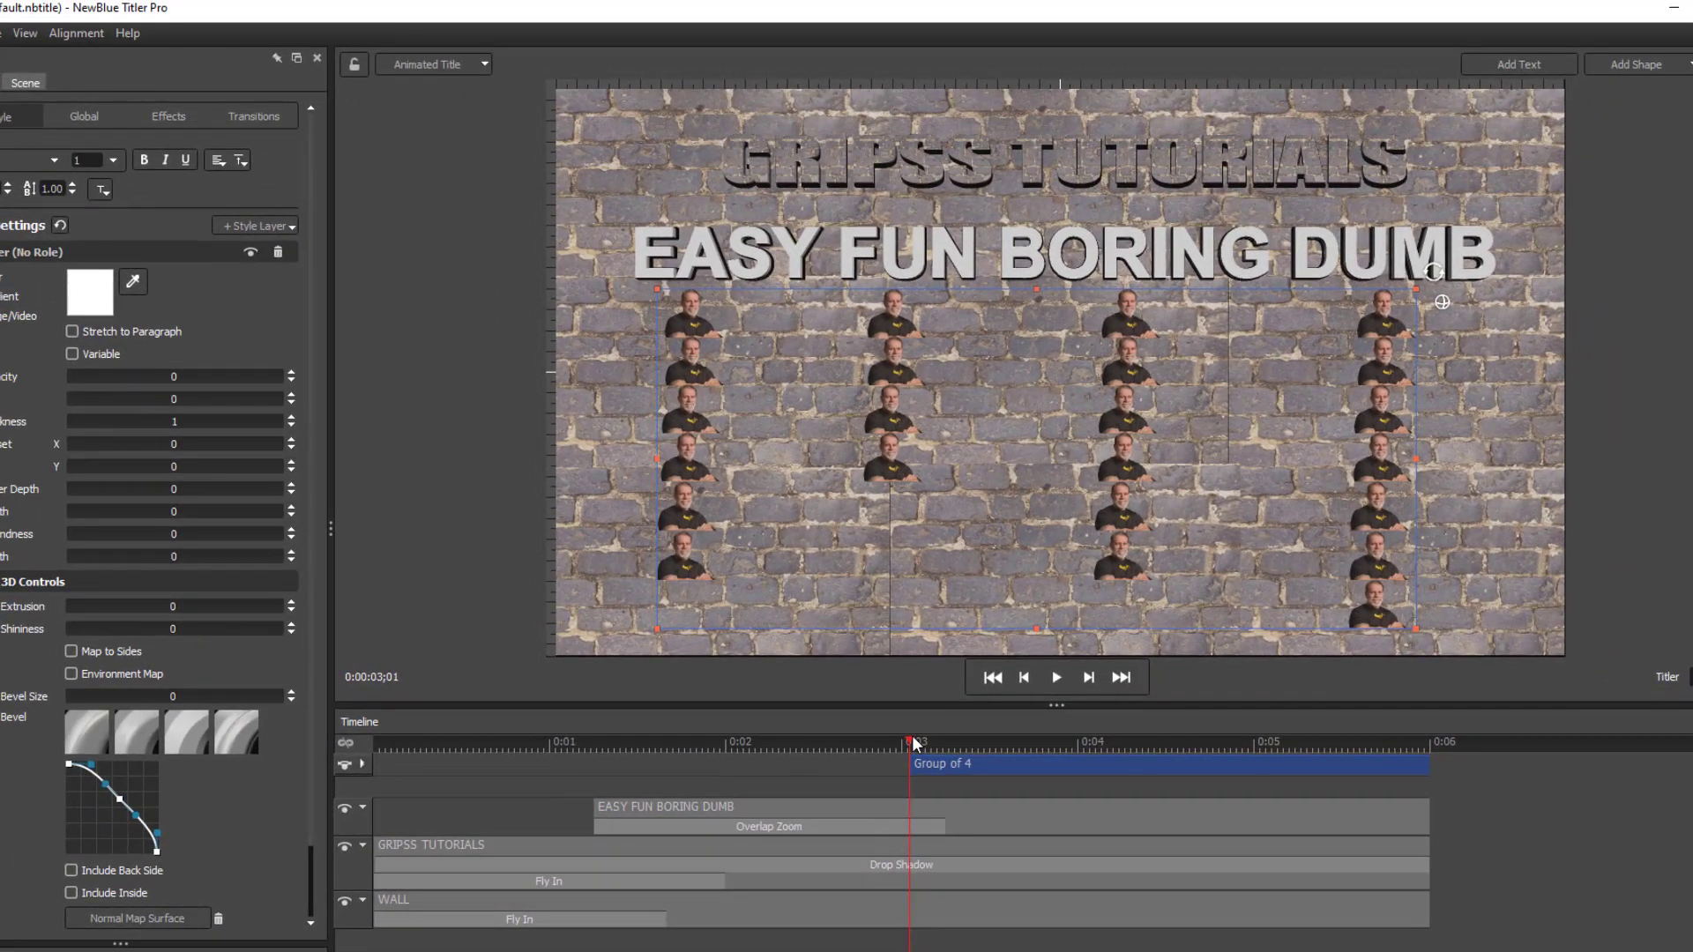
left_click_drag(915, 745, 383, 745)
key("space")
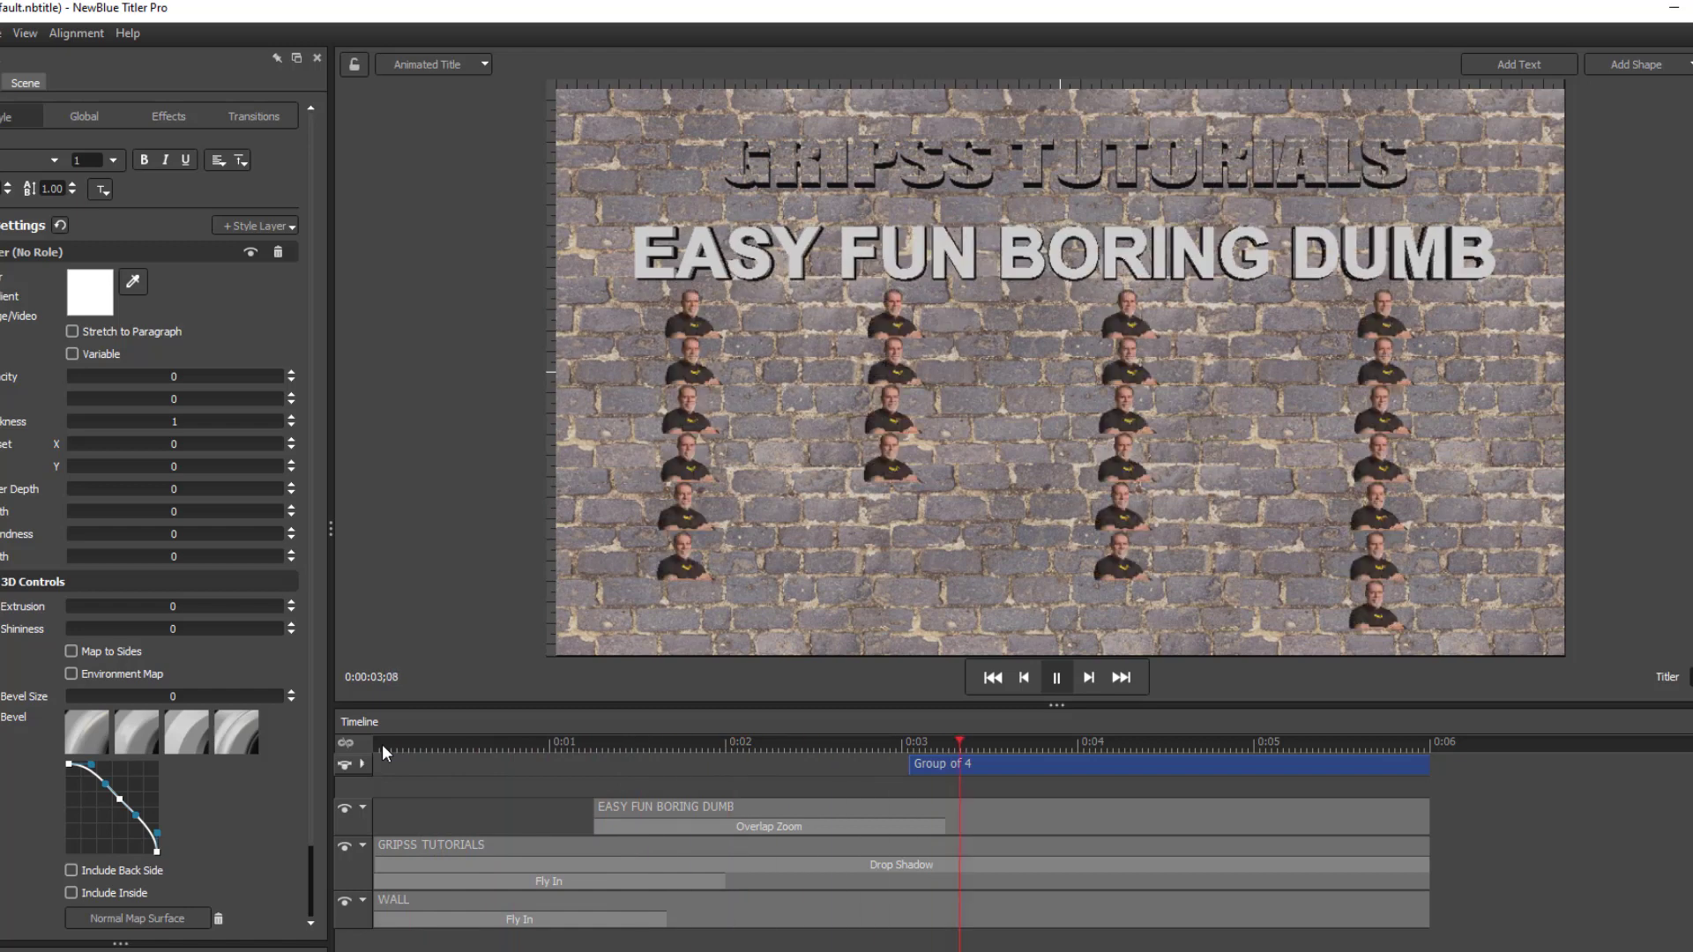
key("space")
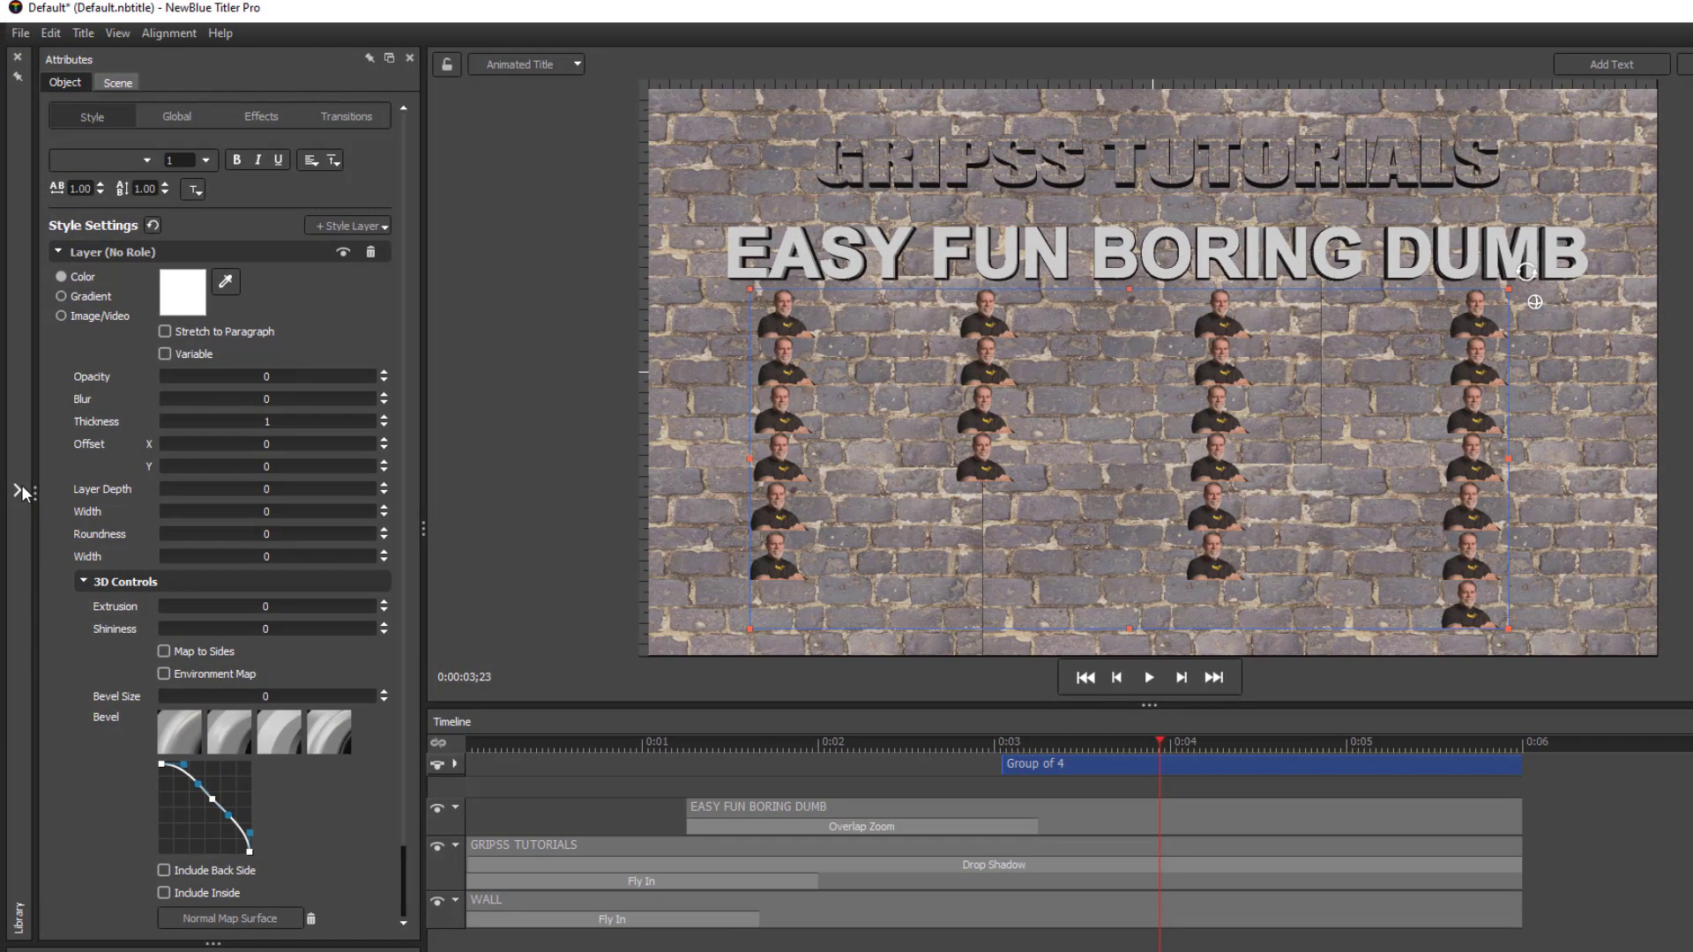
Apply the Falling Words preset from the Fly In transition animations to the portrait group.
mouse_move(13, 485)
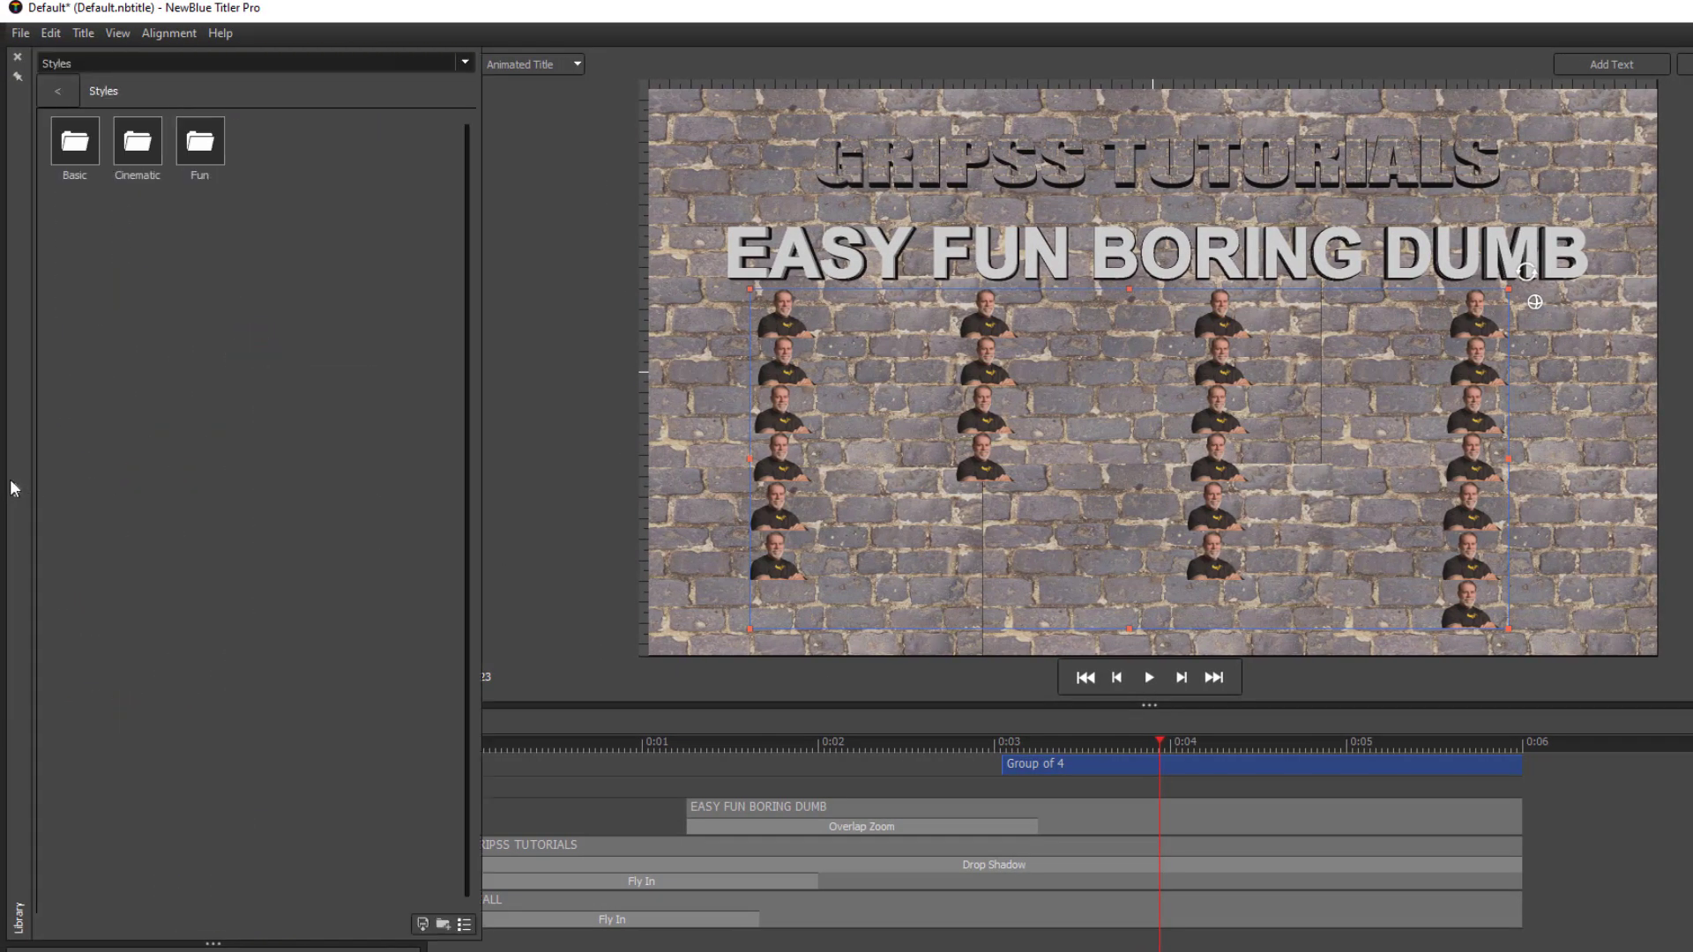
left_click(49, 65)
left_click(53, 156)
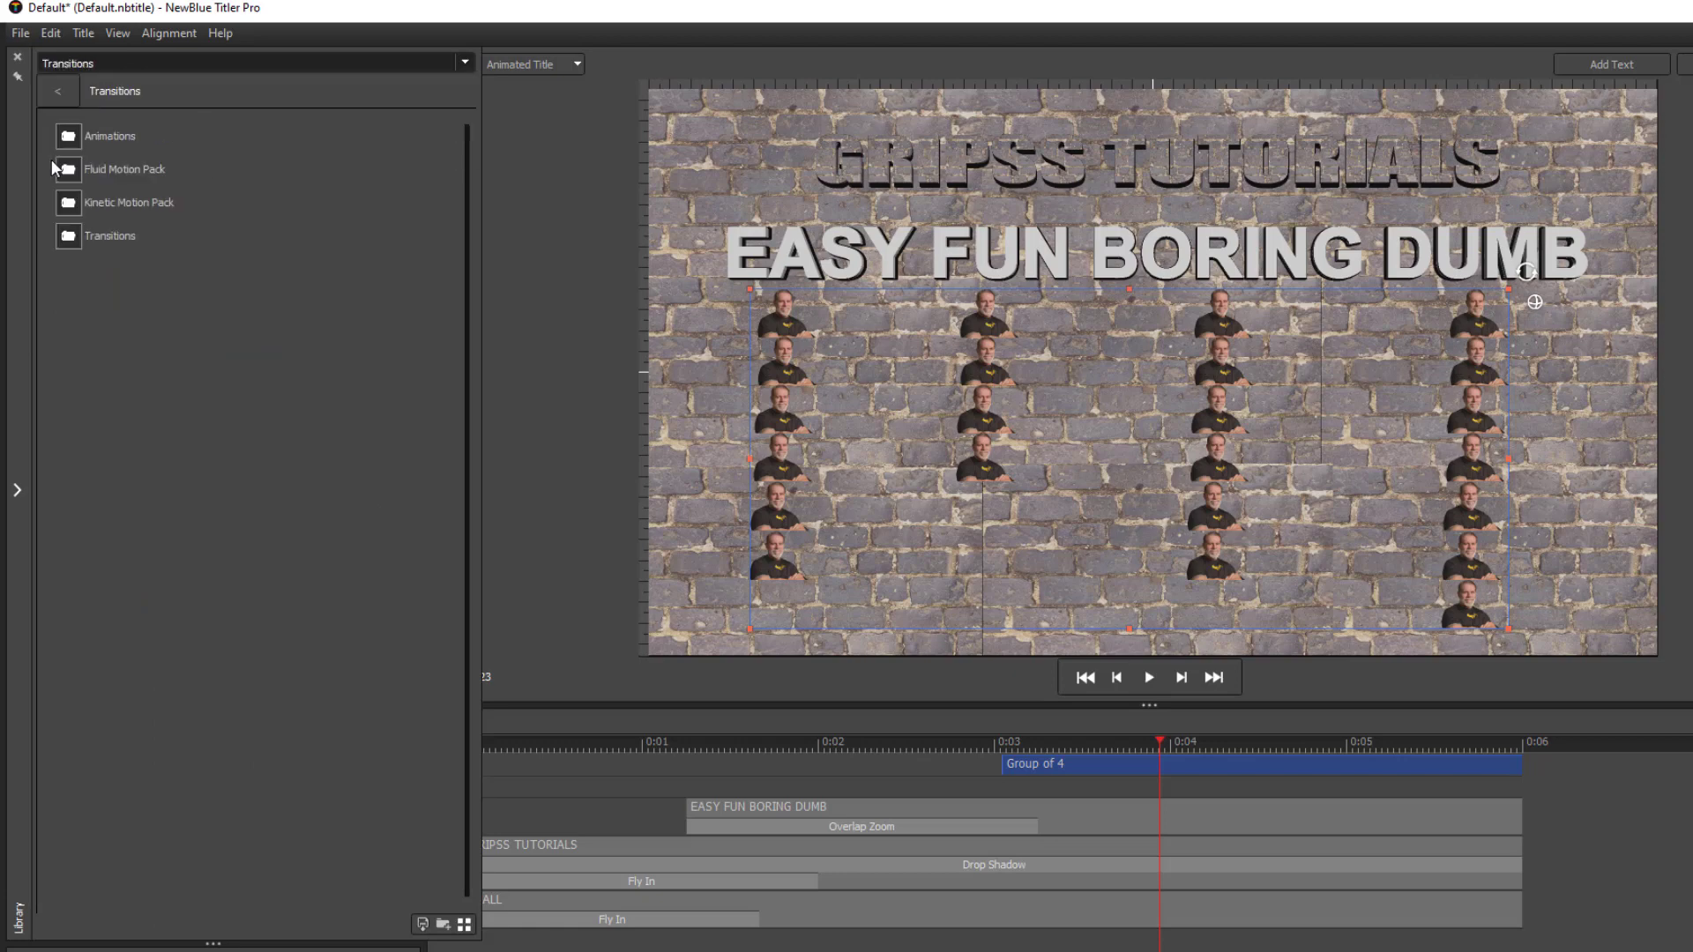
double_click(72, 137)
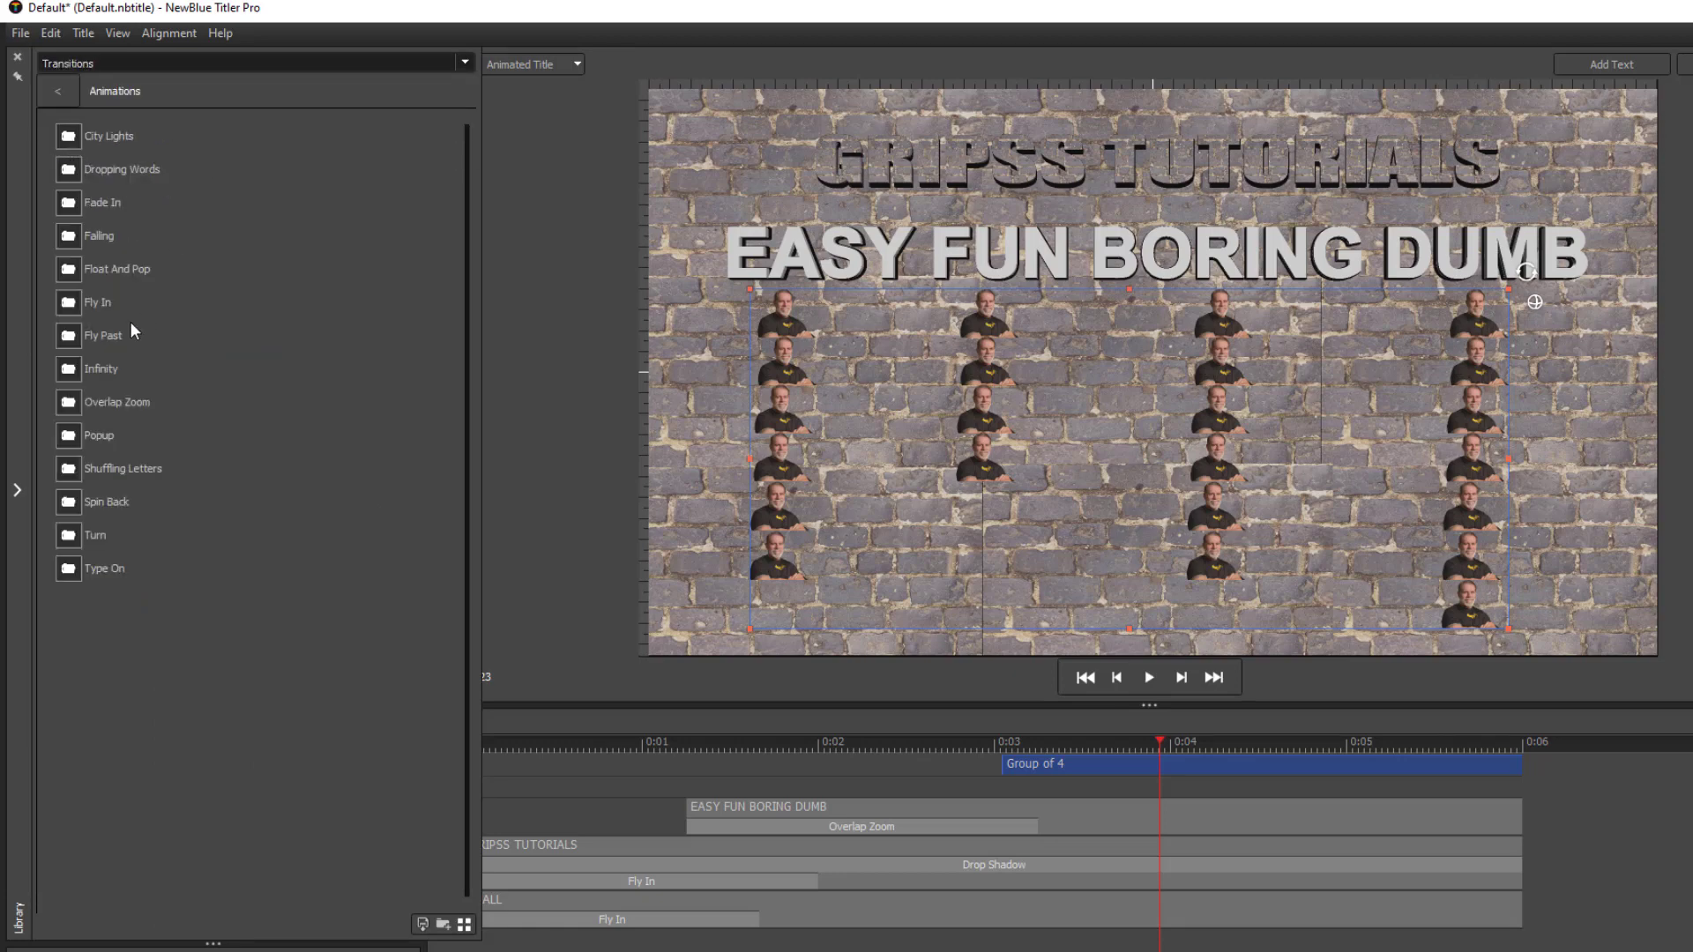
double_click(61, 299)
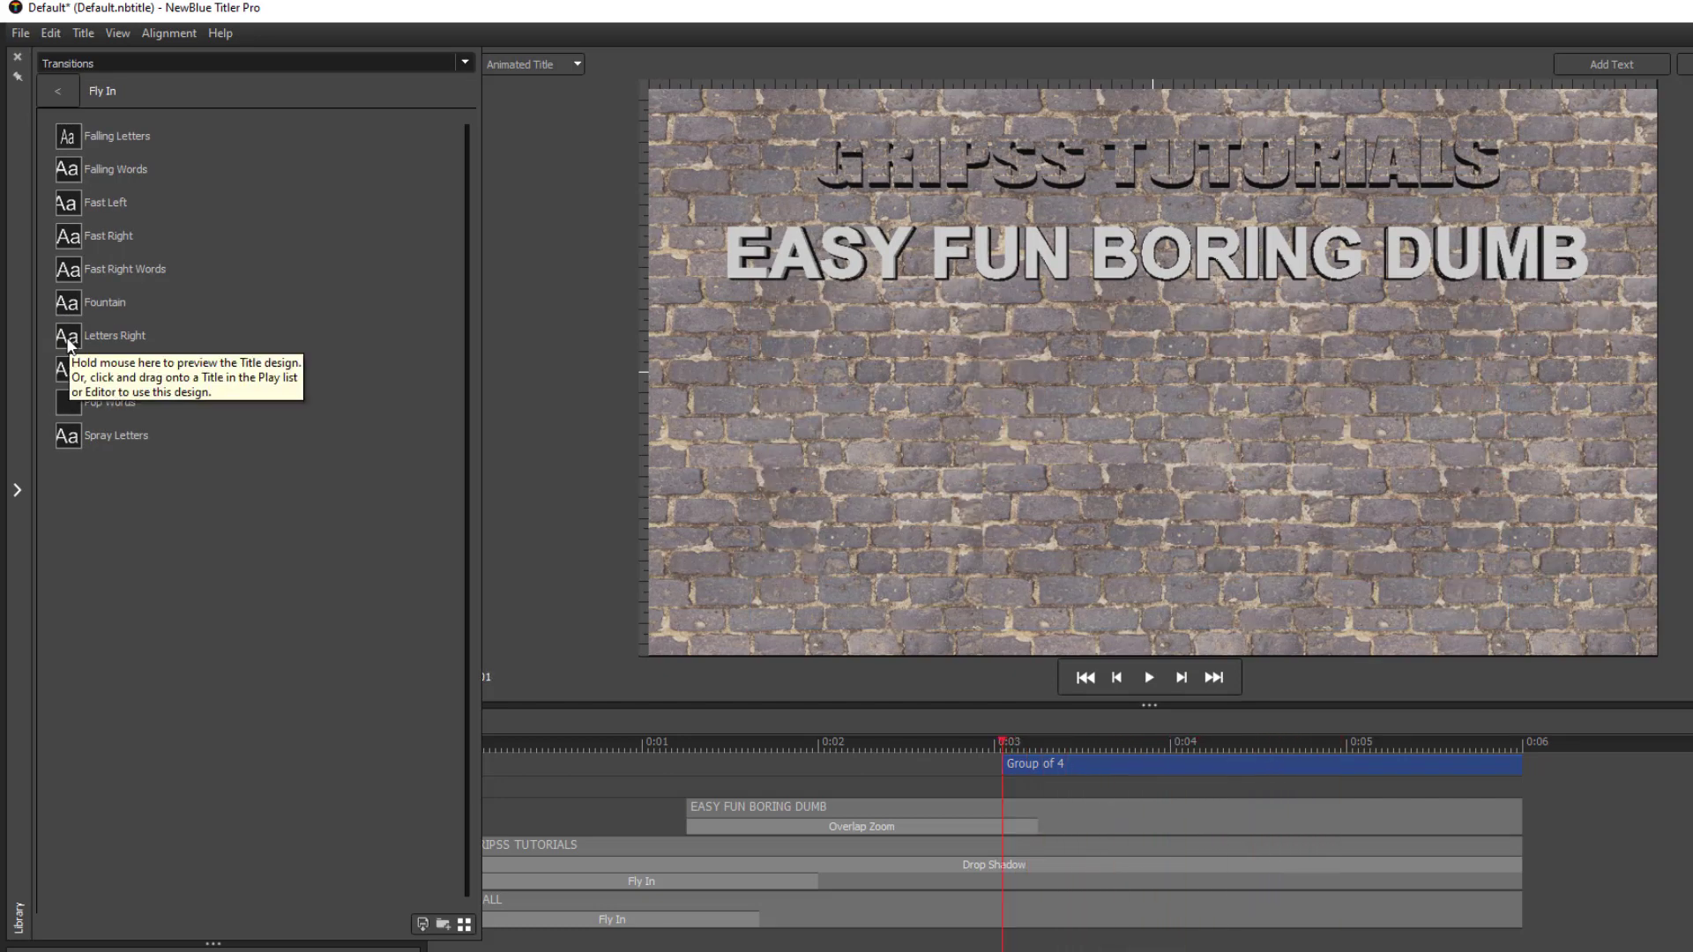
left_click(66, 176)
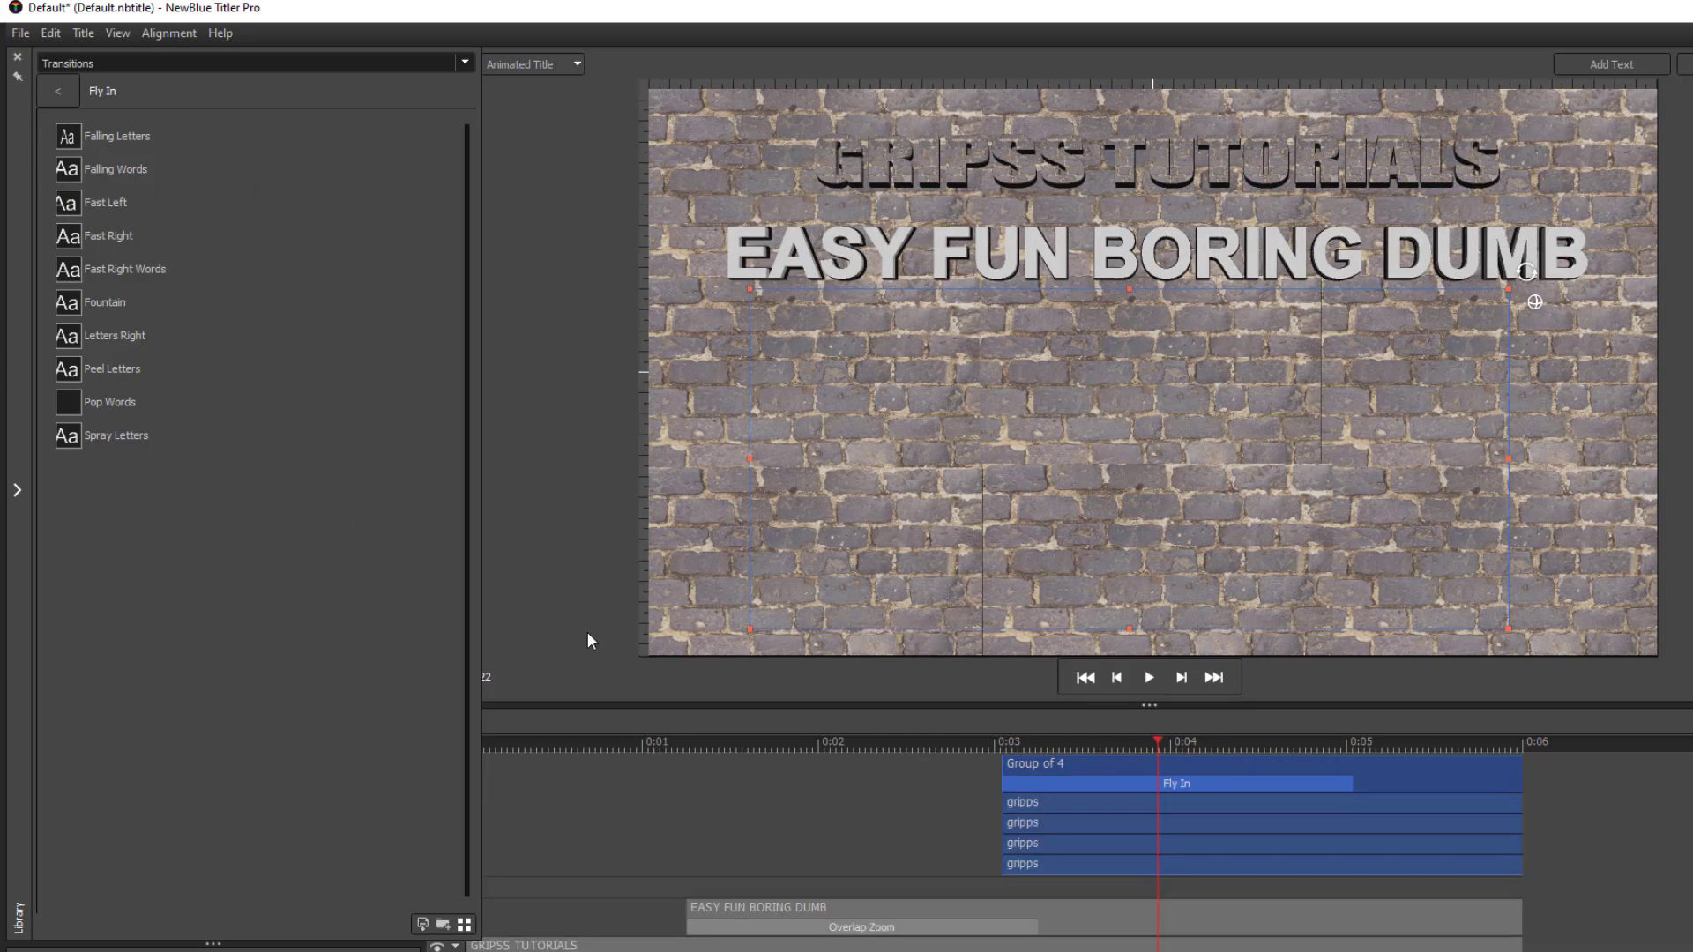
Make the portrait group's Fly In transition apply to Letter and preview it from about 3 seconds.
double_click(1104, 782)
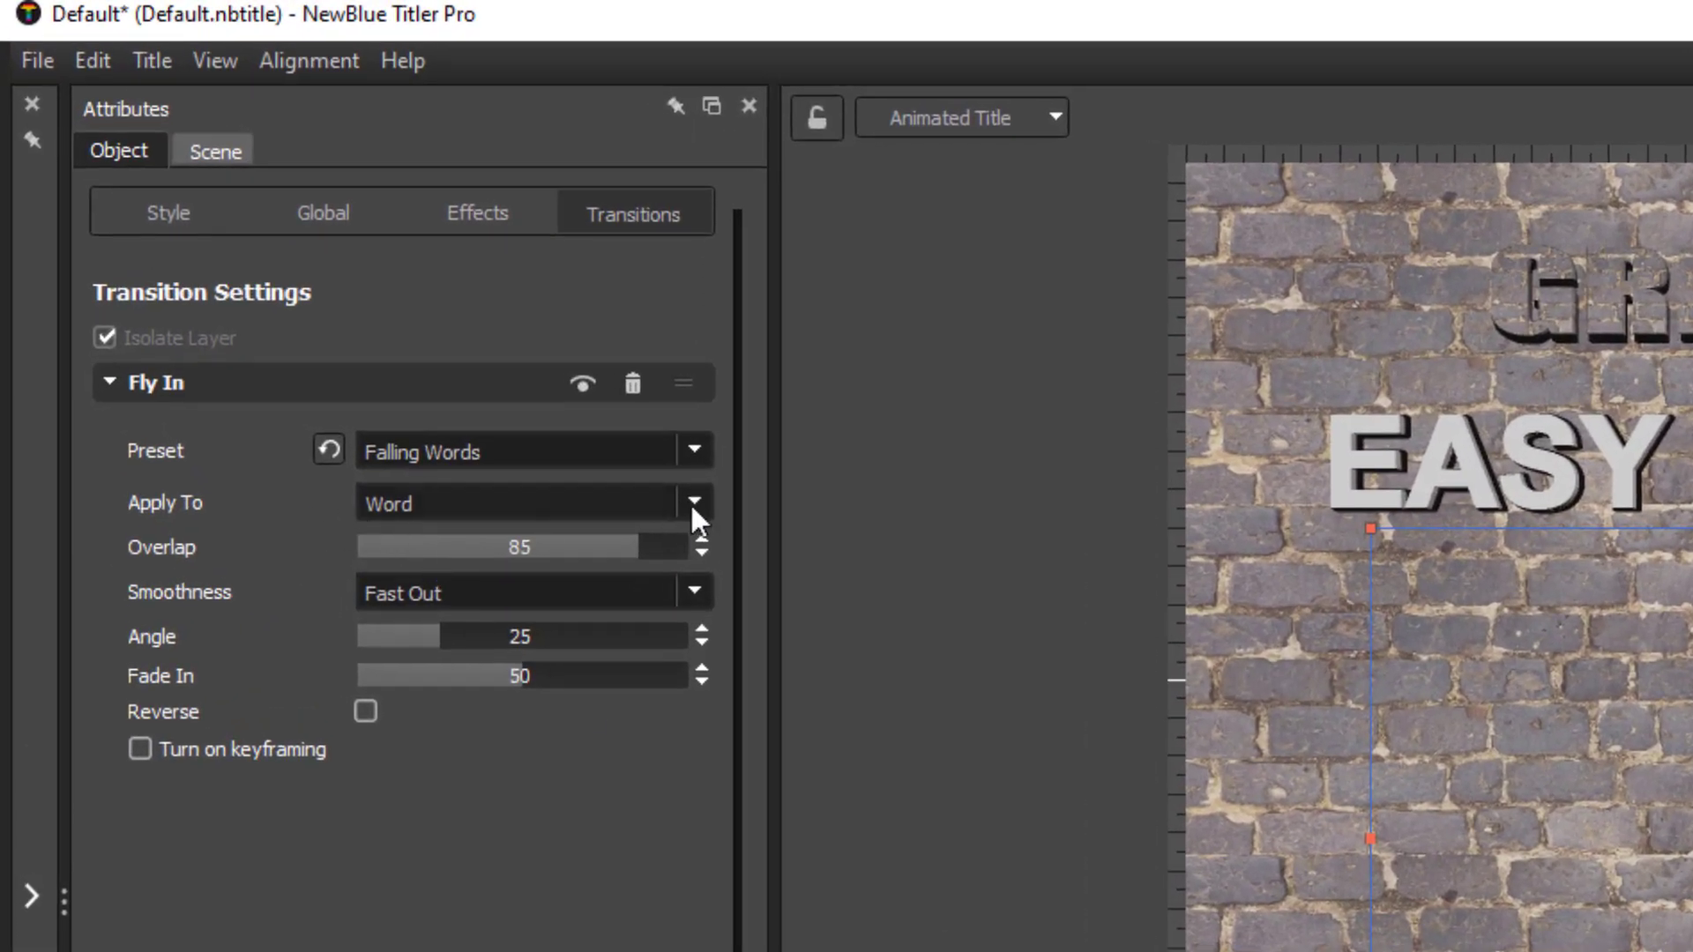
left_click(695, 501)
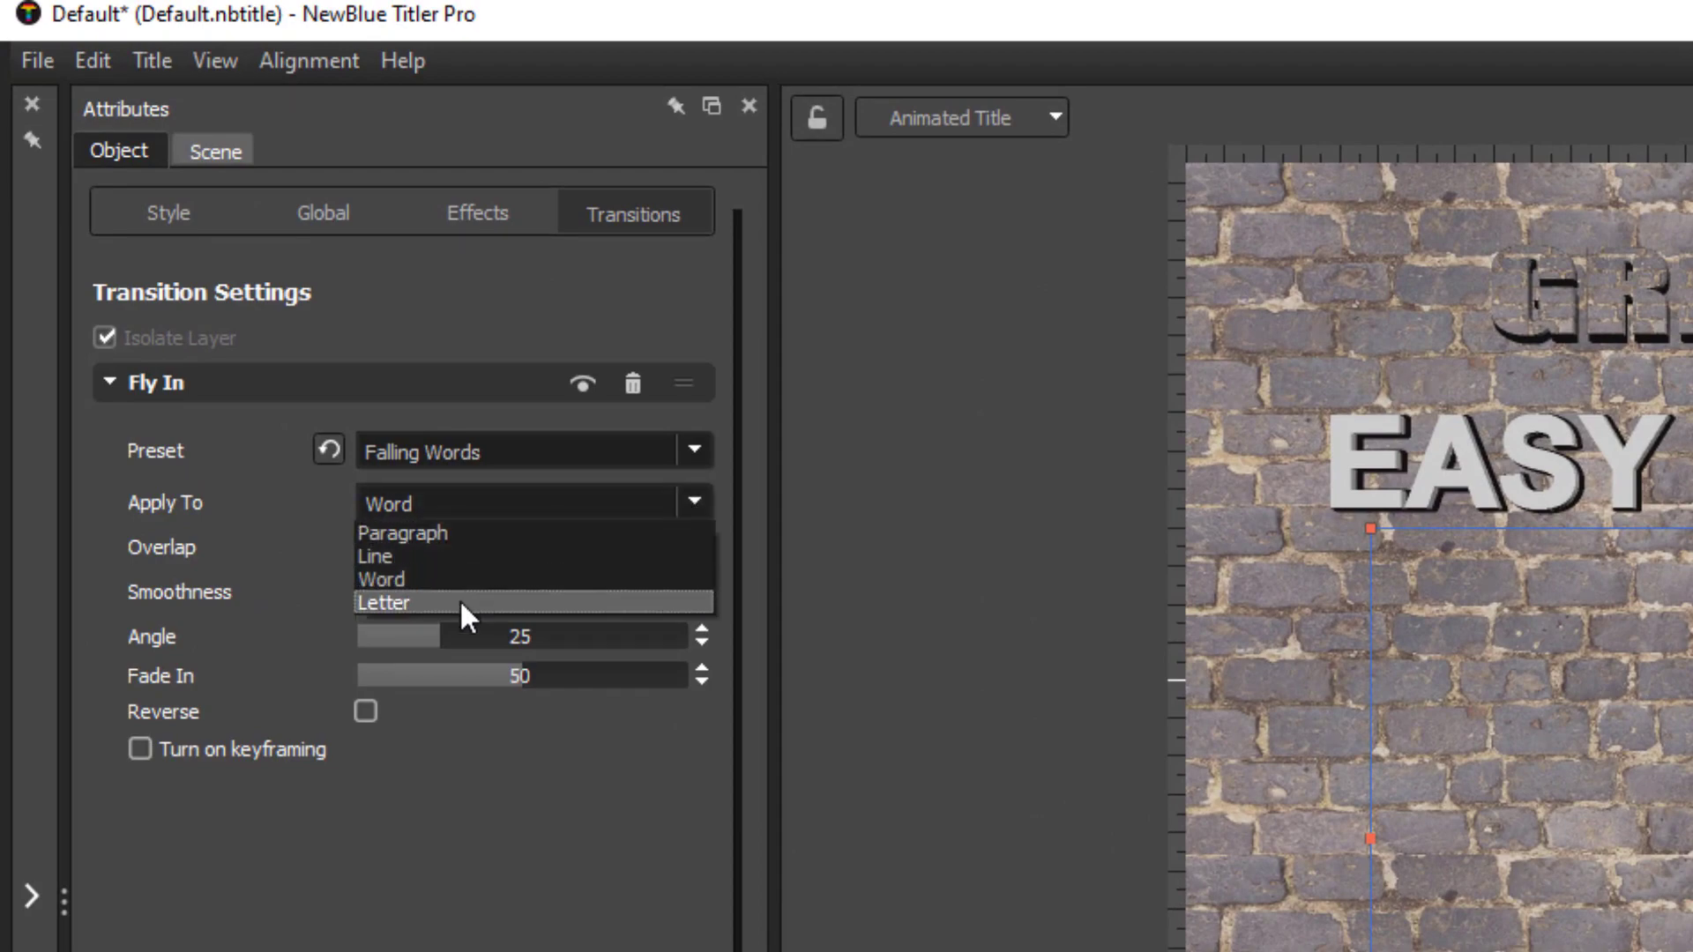
left_click(459, 602)
left_click_drag(1171, 748, 1009, 749)
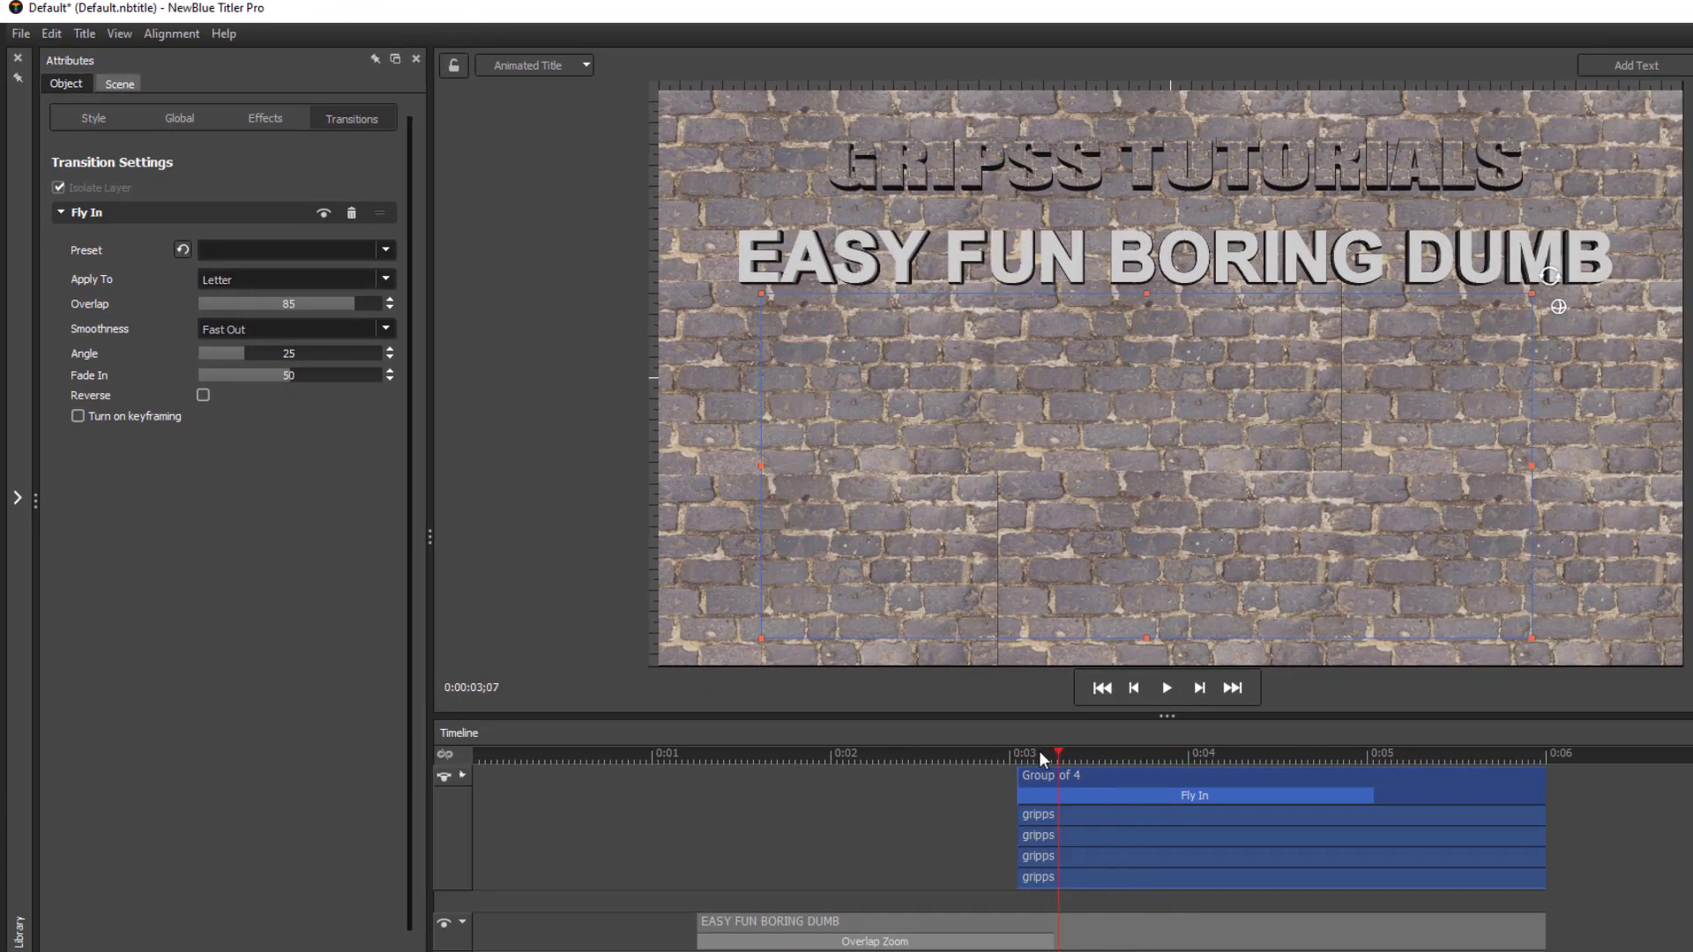
key("space")
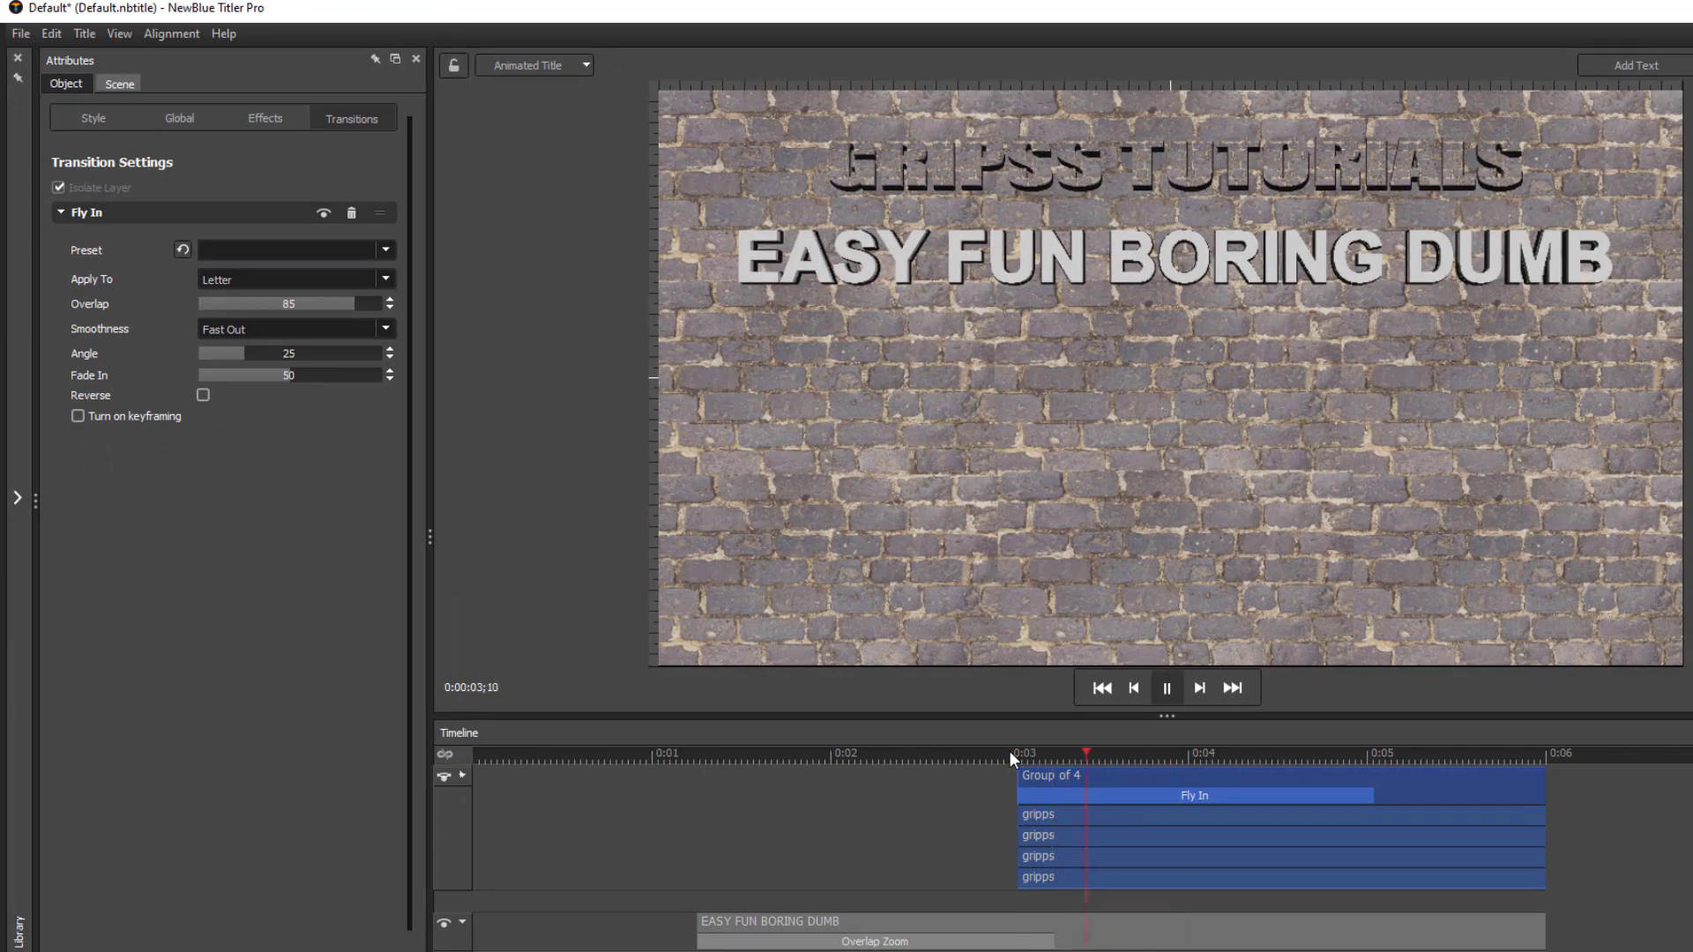